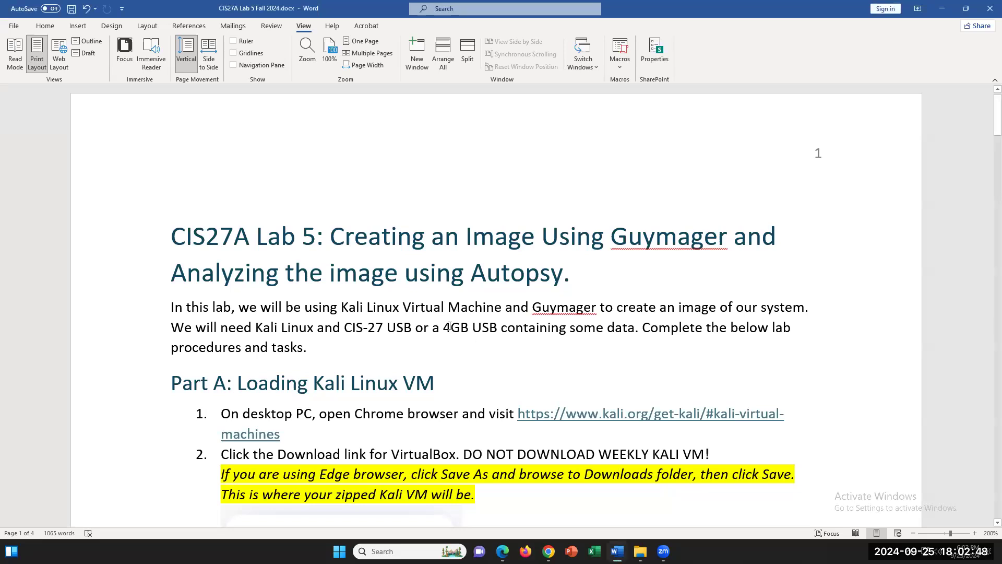
- Review the lab introduction, briefly highlighting the 4GB USB requirement
drag(444, 327, 500, 327)
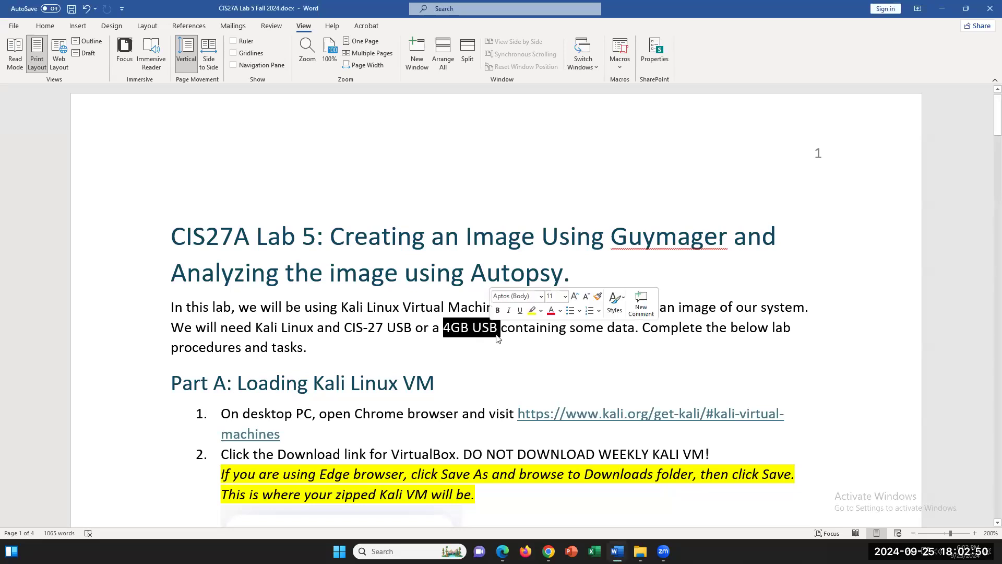
click(520, 361)
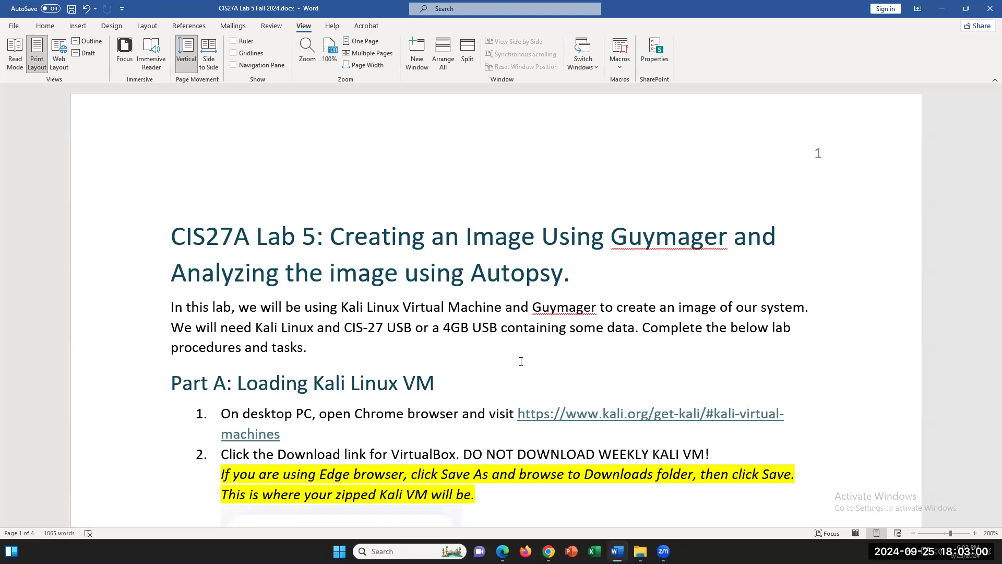
scroll(531, 361, down, 2)
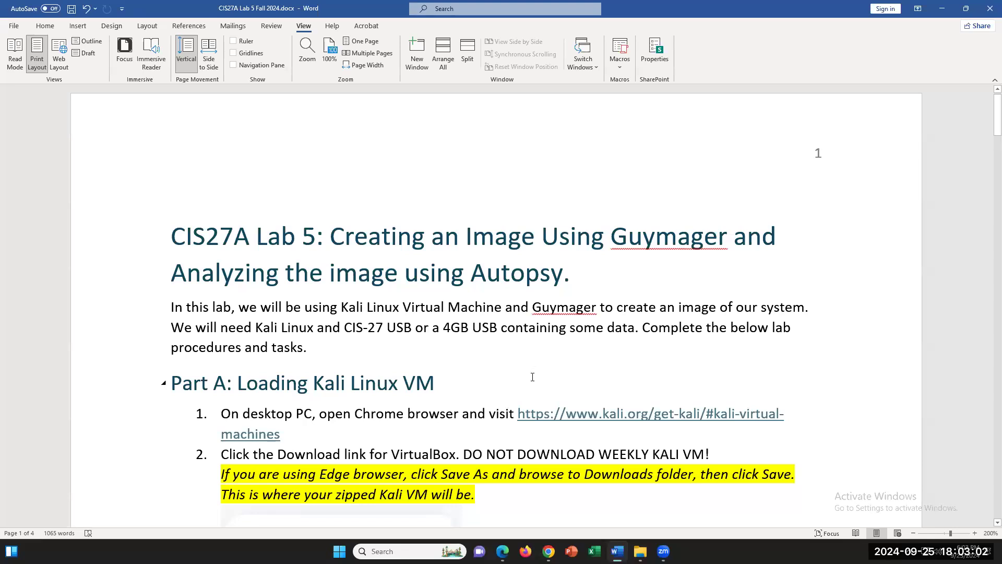
scroll(532, 377, up, 2)
scroll(533, 377, down, 4)
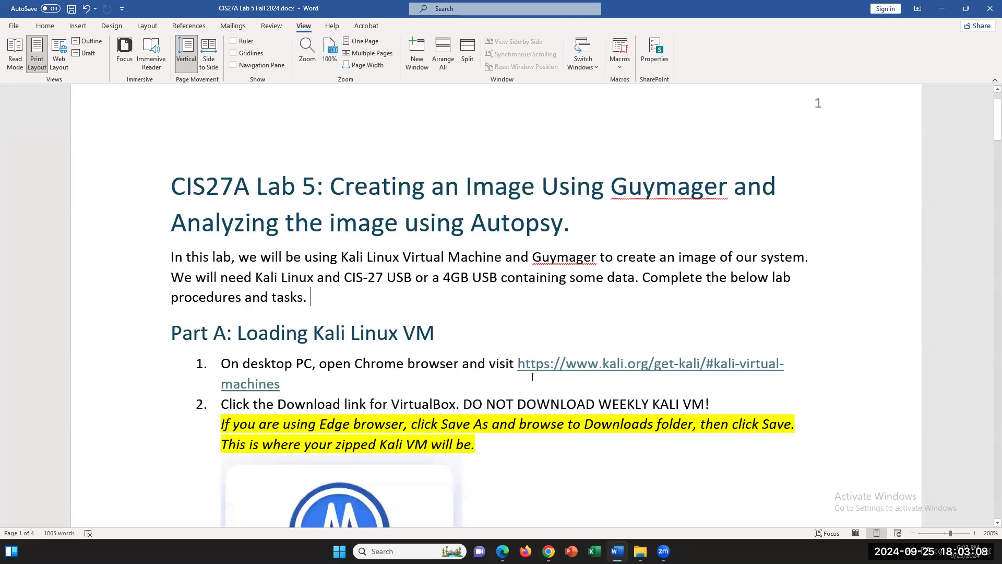
scroll(533, 377, up, 2)
- Highlight 'Chrome browser' in step 1 and follow the kali.org virtual machines link
drag(457, 363, 379, 365)
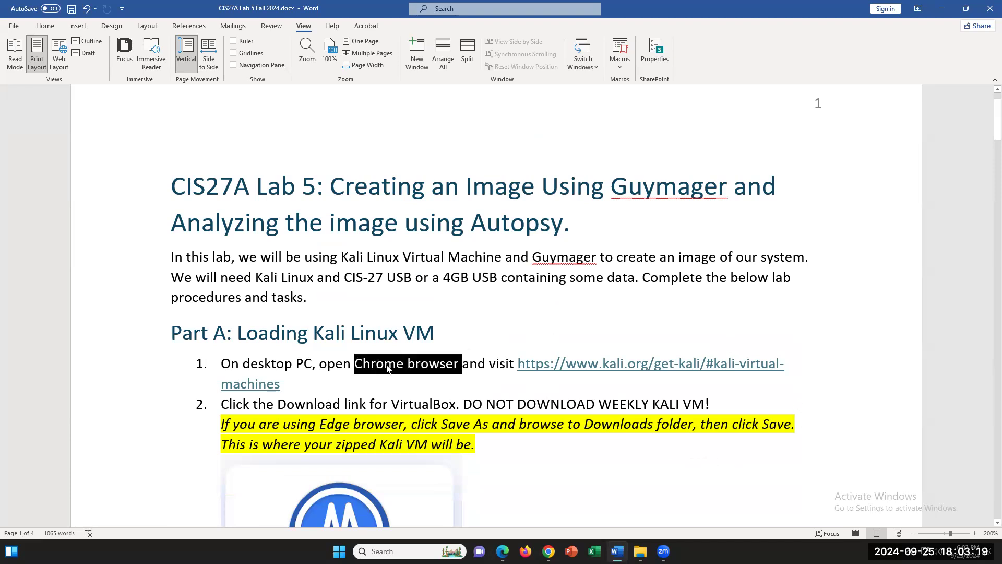
click(557, 454)
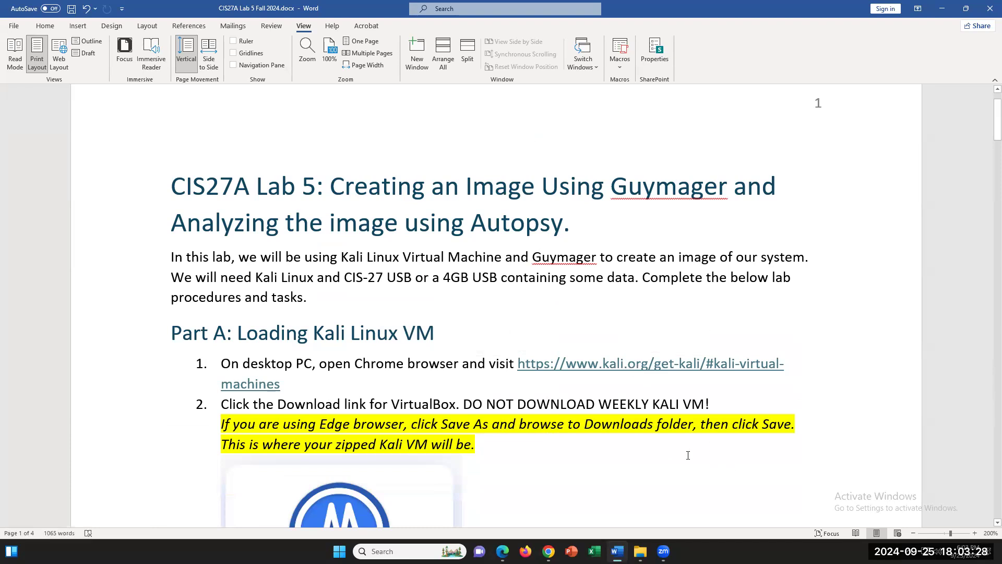
ctrl+click(662, 369)
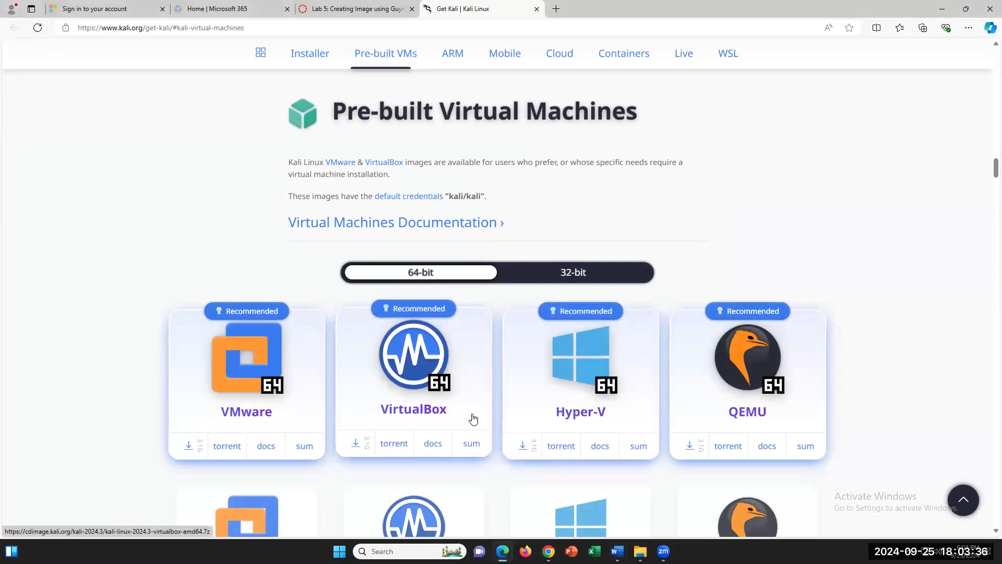
- Download the VirtualBox Kali .7z image, saving it to the Downloads folder, then go back to the lab guide
click(356, 446)
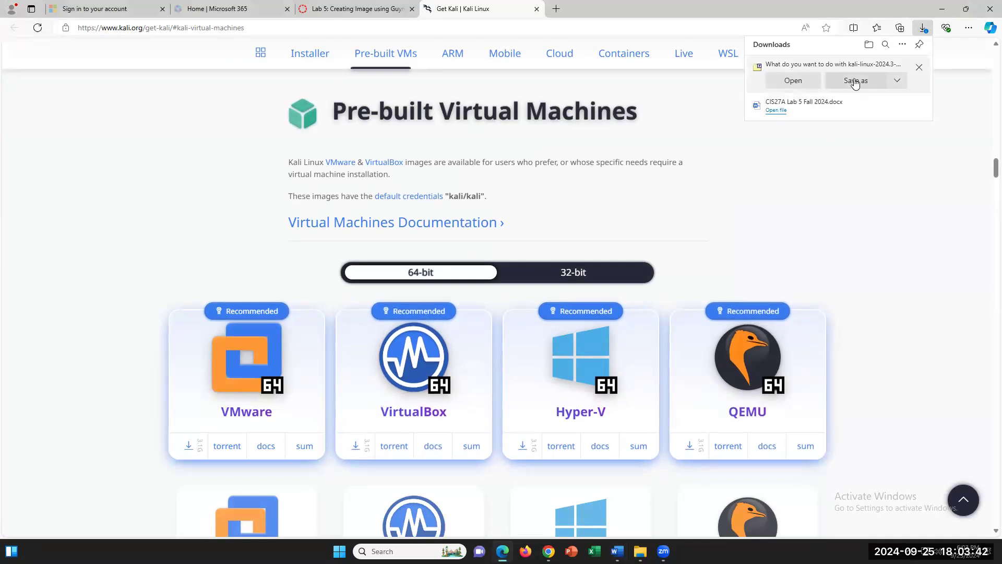
click(852, 85)
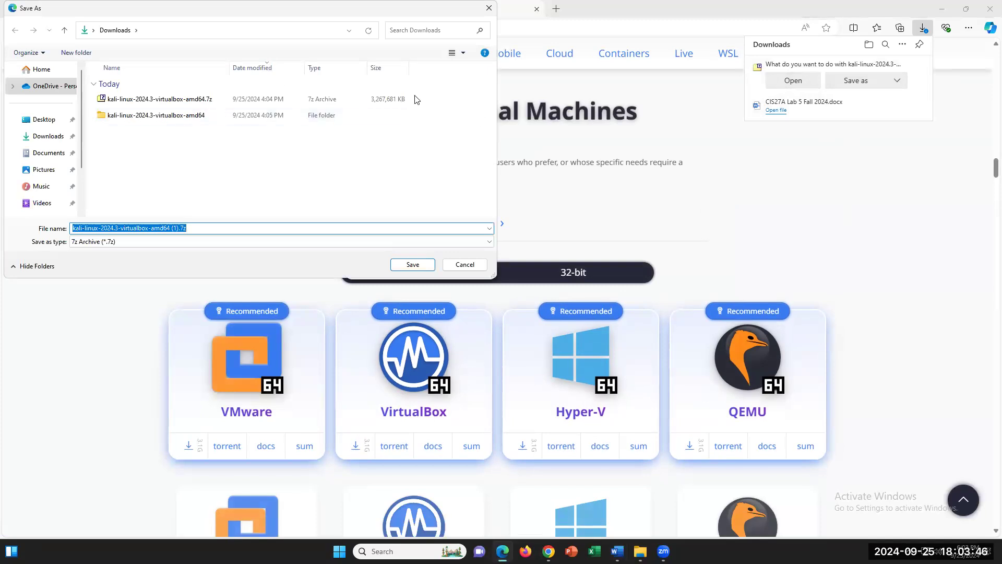
click(58, 137)
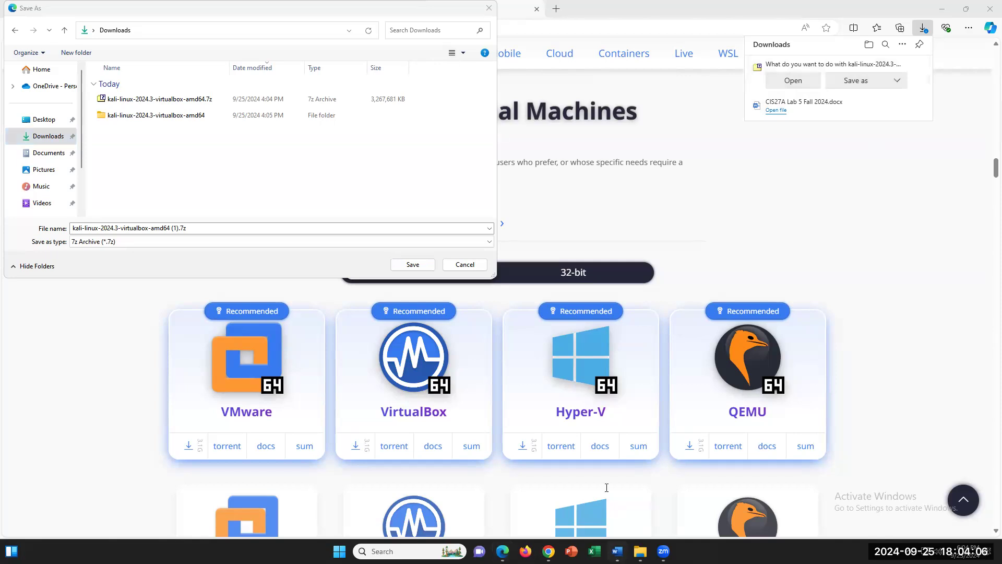
click(617, 551)
click(550, 461)
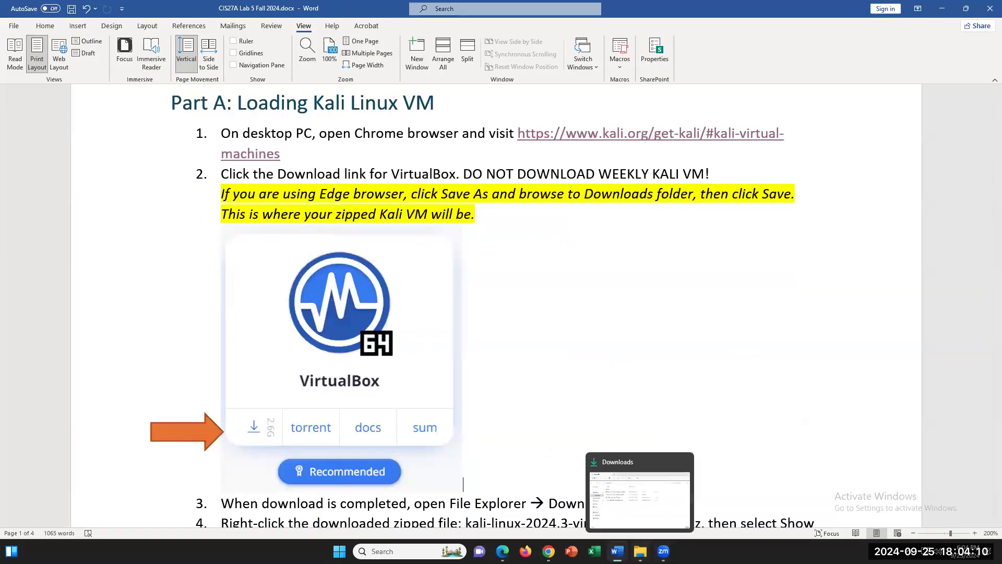
- Open Downloads in File Explorer and try deleting the unconfirmed partial .crdownload file
mouse_move(663, 551)
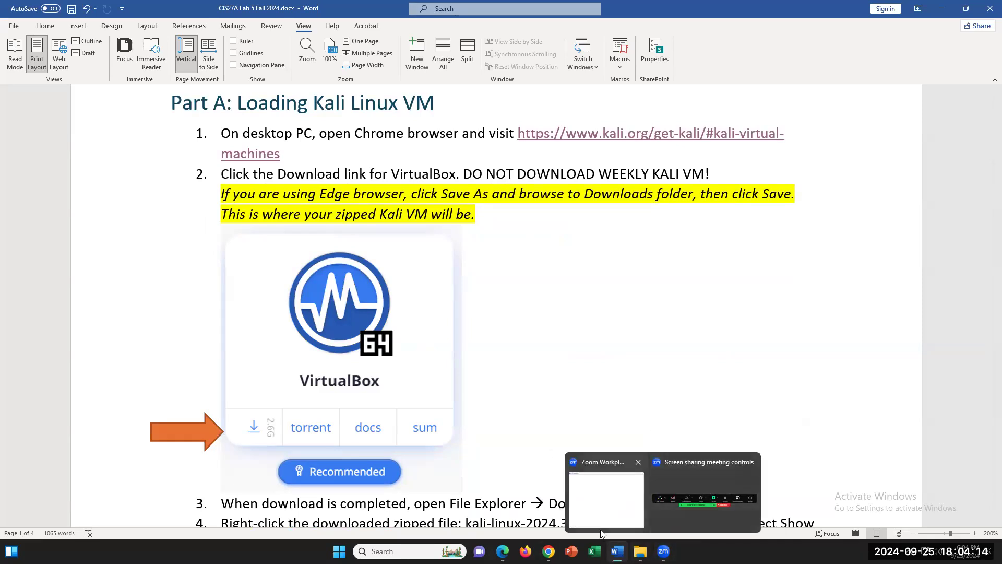
click(549, 551)
click(617, 551)
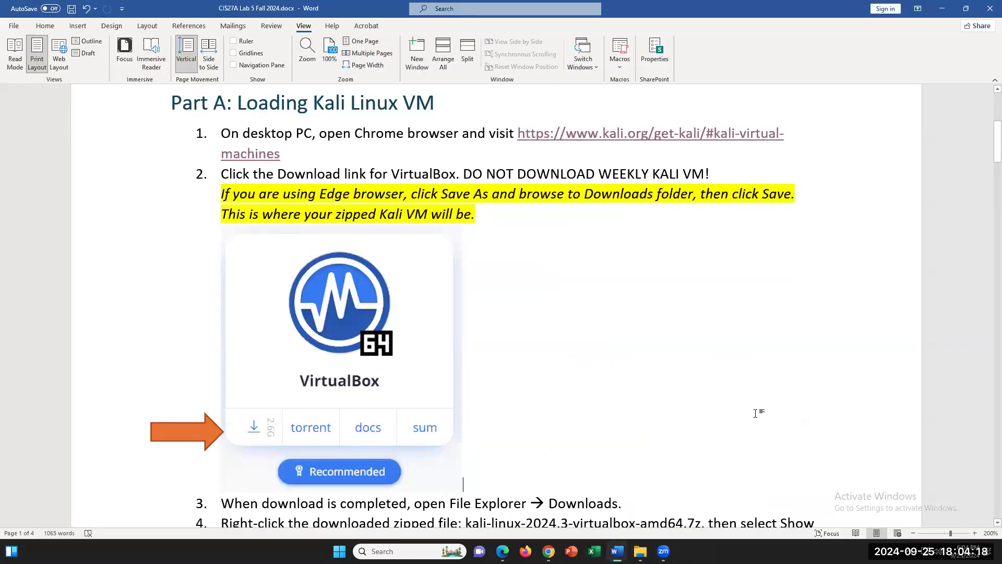
click(640, 551)
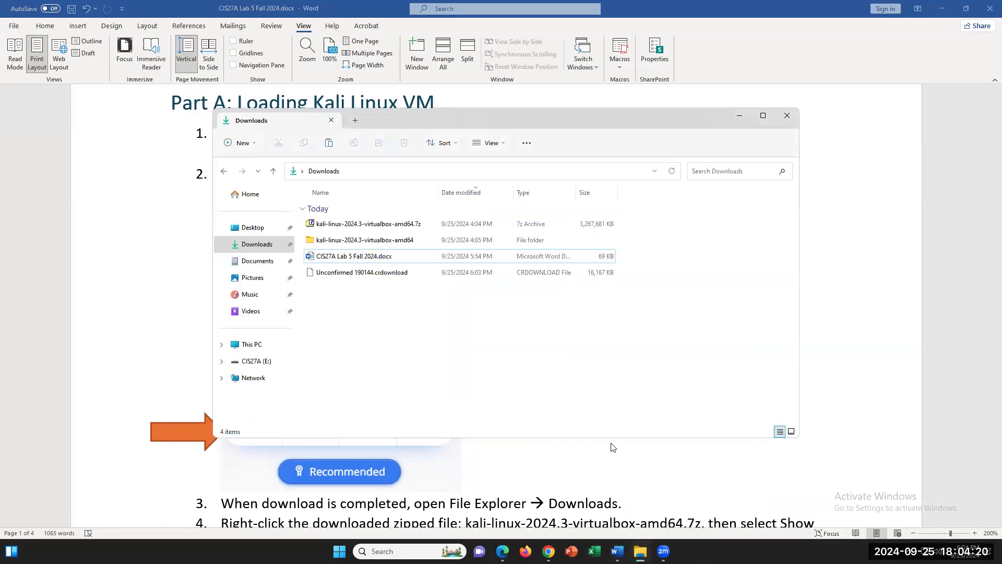
click(342, 224)
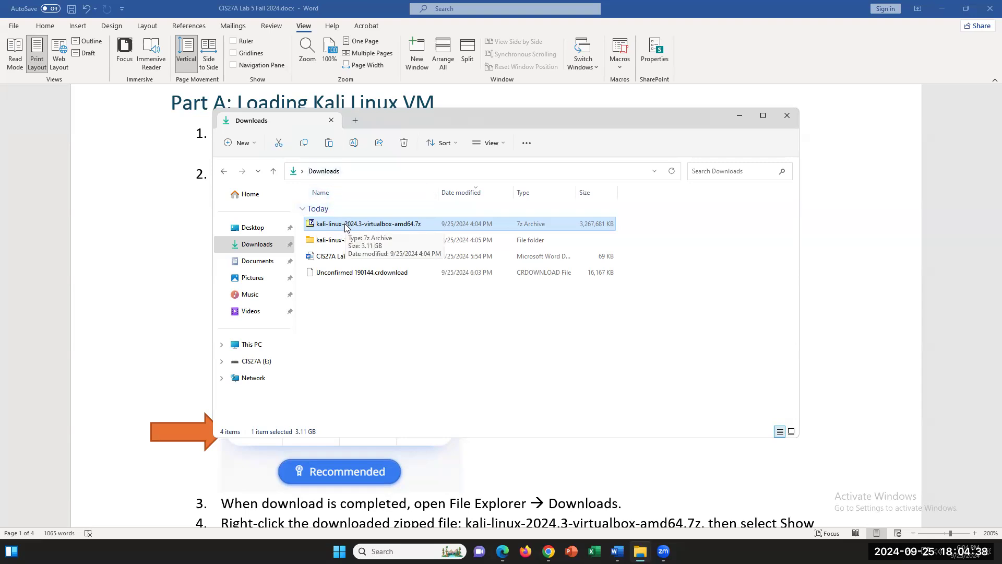
right_click(371, 272)
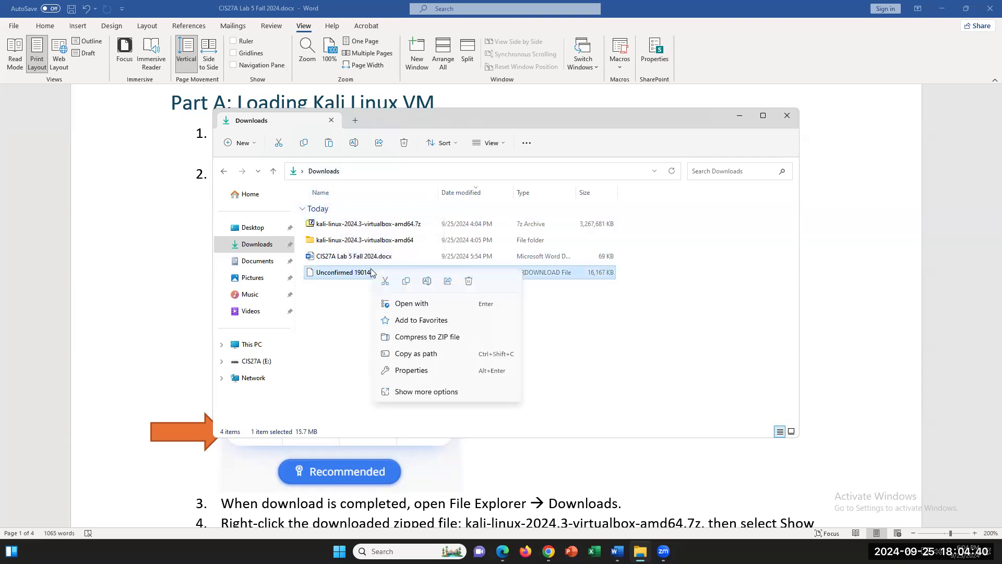
click(469, 282)
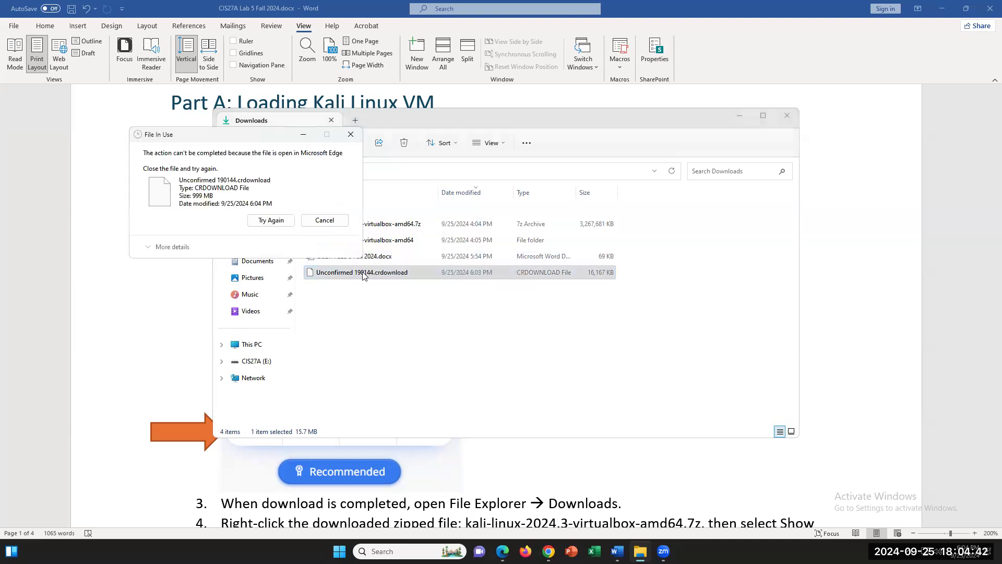
click(270, 219)
click(604, 413)
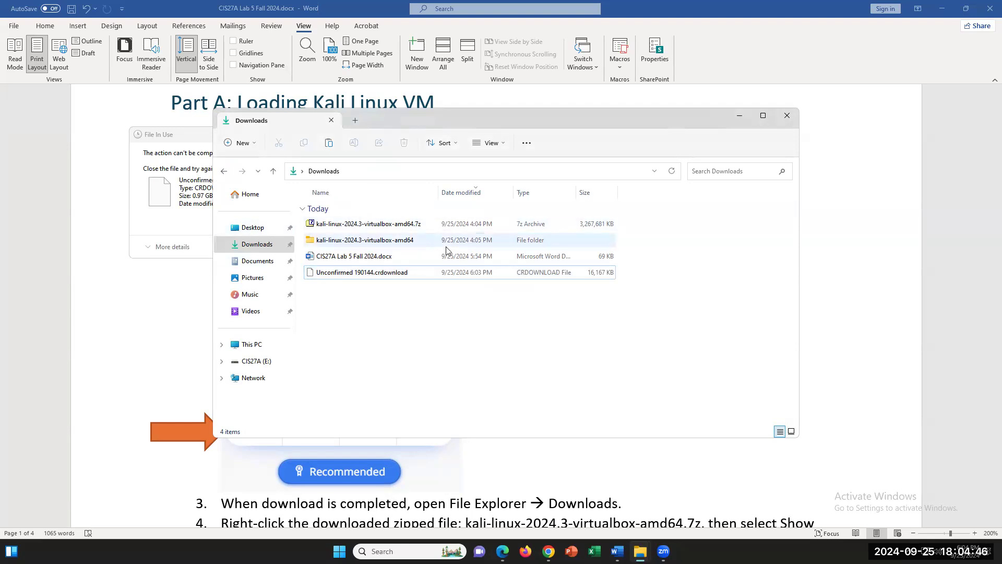
- Show the 7-Zip options for the kali-linux-2024.3-virtualbox-amd64.7z archive
click(361, 228)
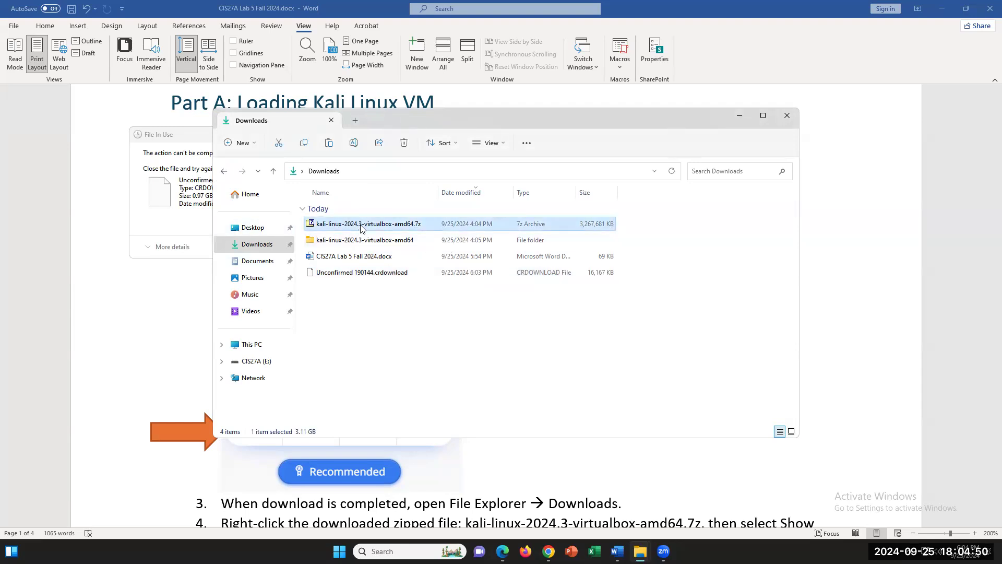
right_click(361, 228)
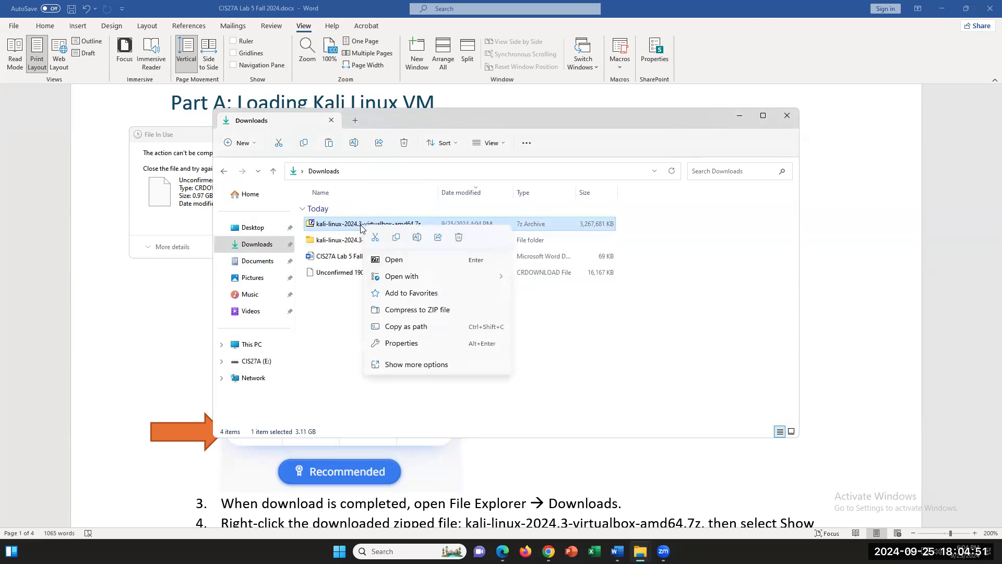
click(422, 364)
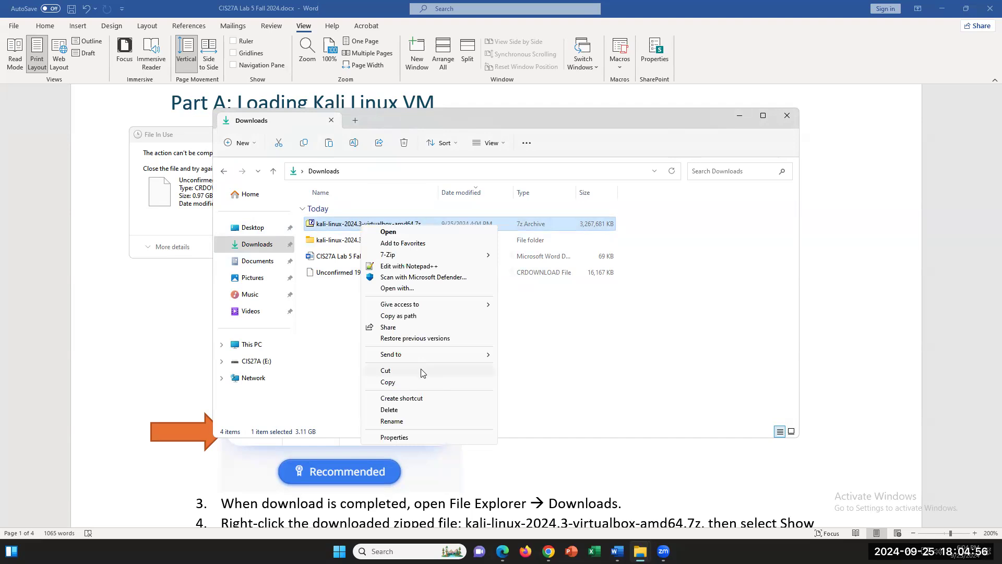
mouse_move(402, 258)
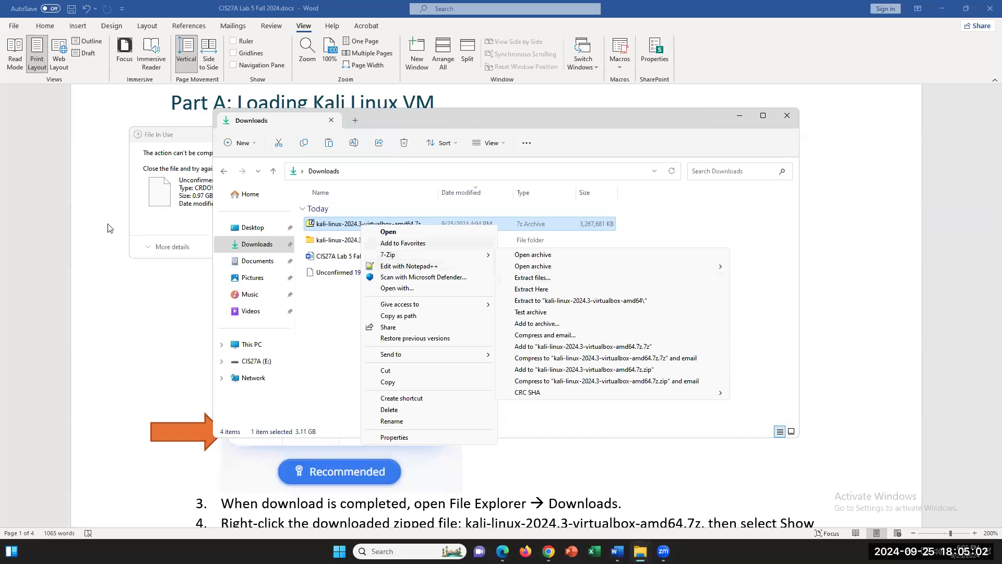
click(140, 315)
- Highlight 'download is completed' and 'File Explorer → Downloads' in step 3
scroll(368, 426, down, 3)
scroll(372, 413, down, 2)
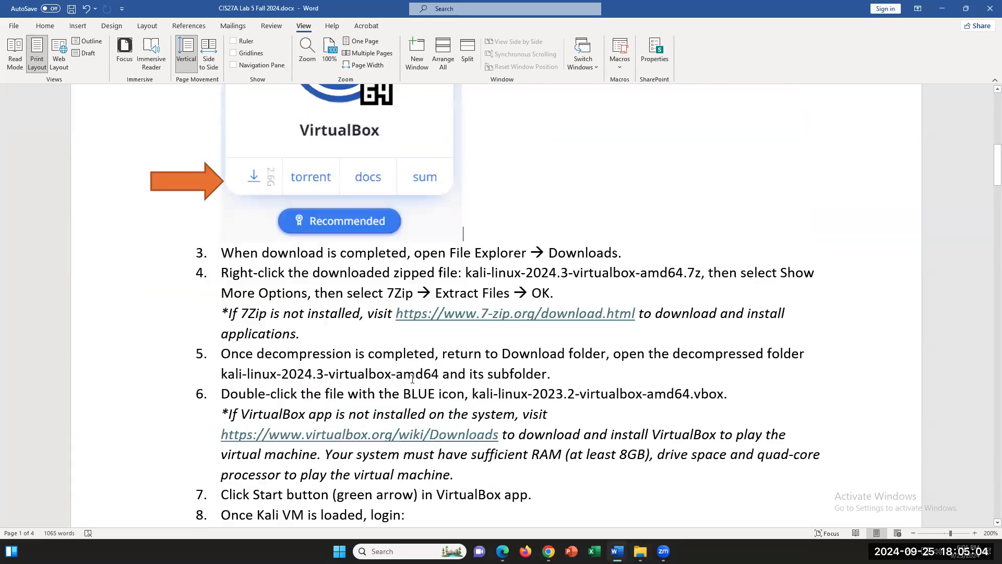
drag(404, 255, 262, 254)
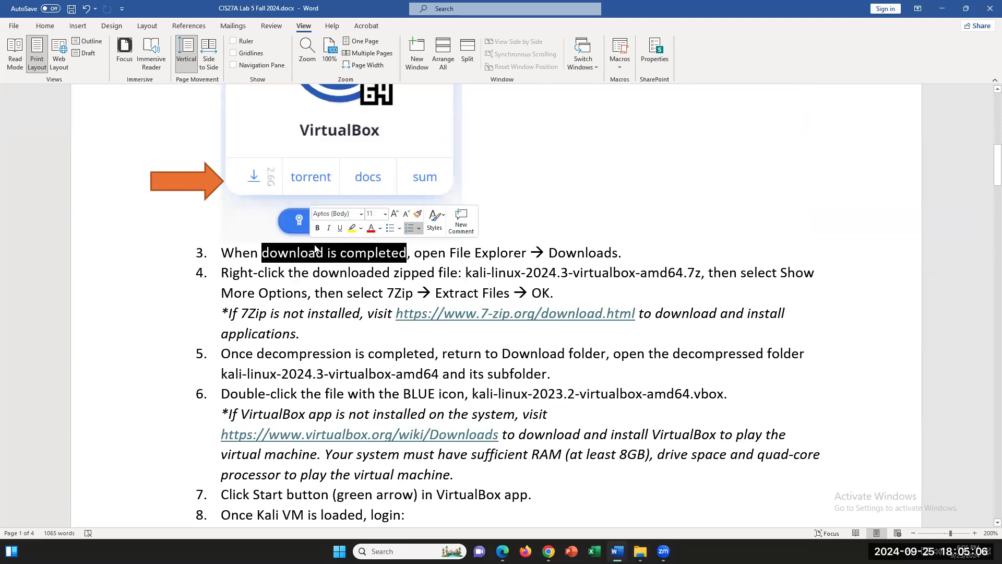
drag(625, 253, 450, 254)
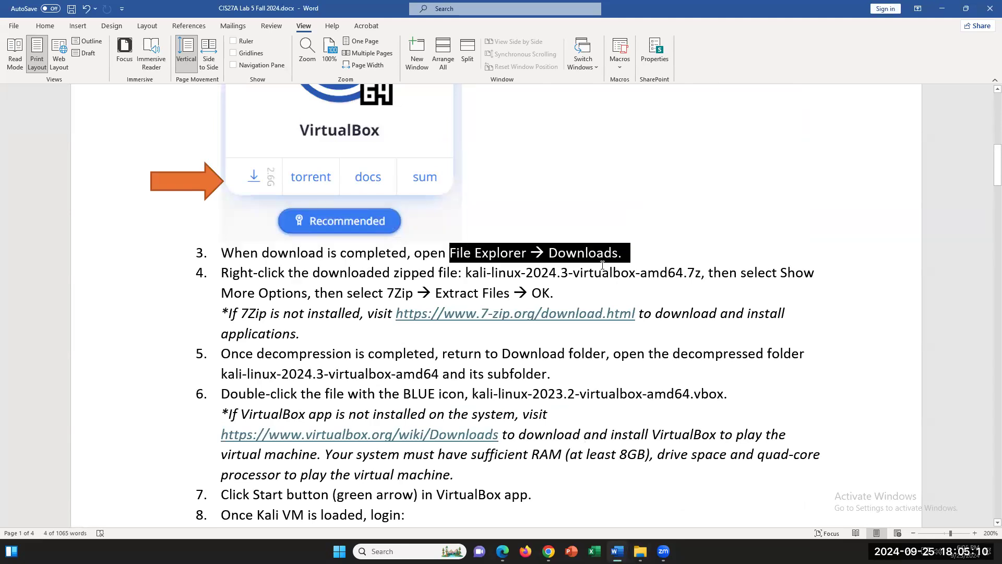
- Cancel Edge's duplicate Save As for the Kali download and minimize the browser
click(640, 551)
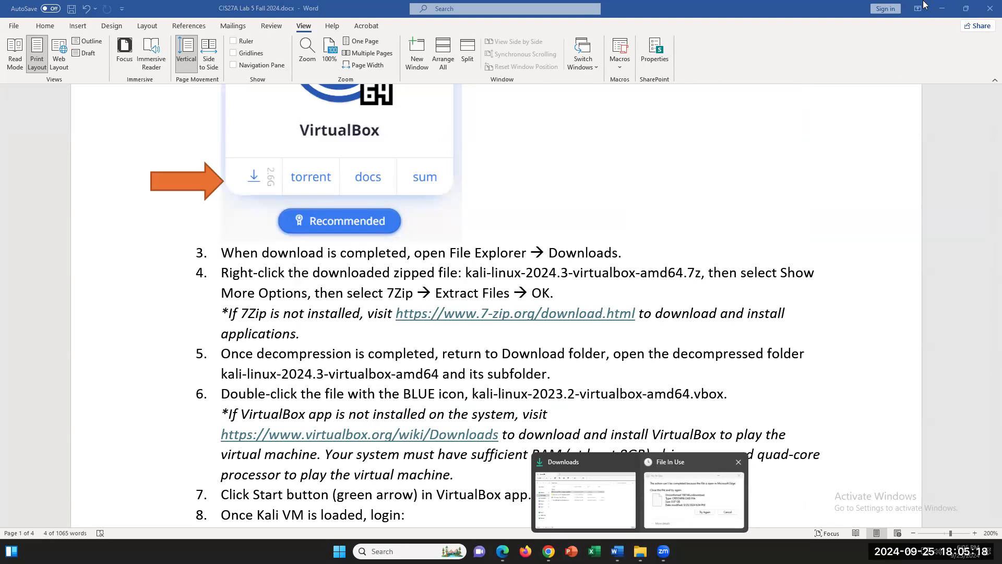
click(944, 9)
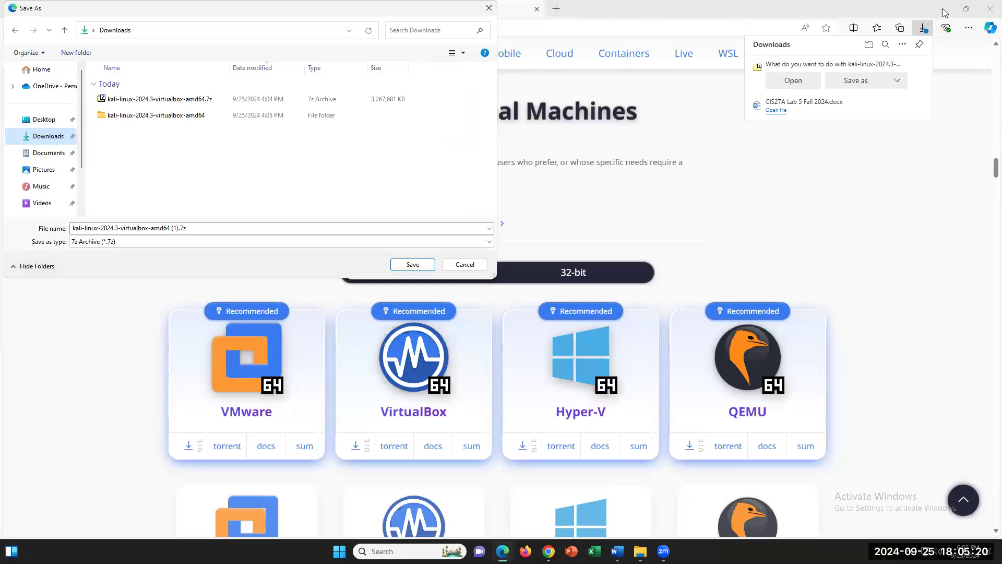
click(466, 264)
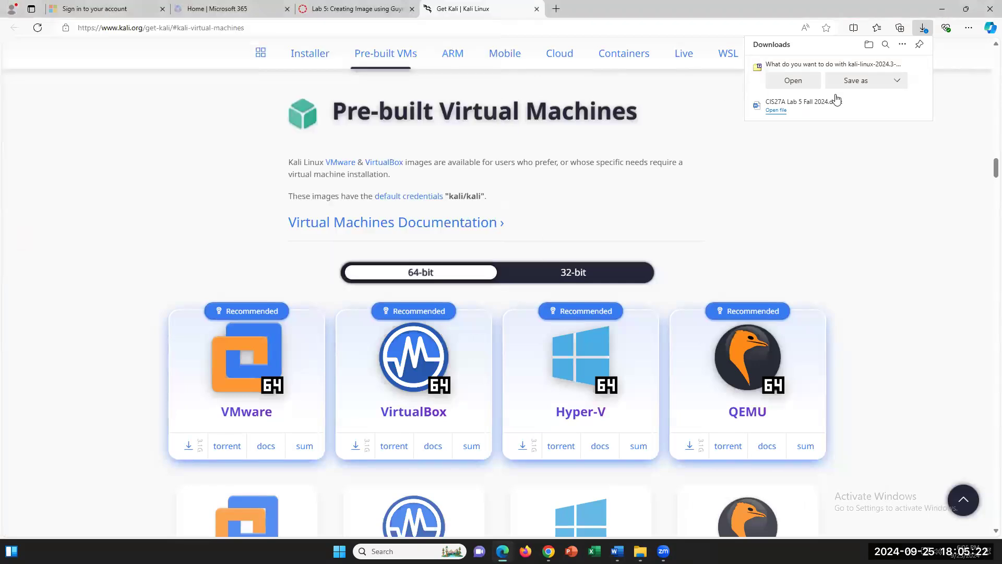
click(942, 9)
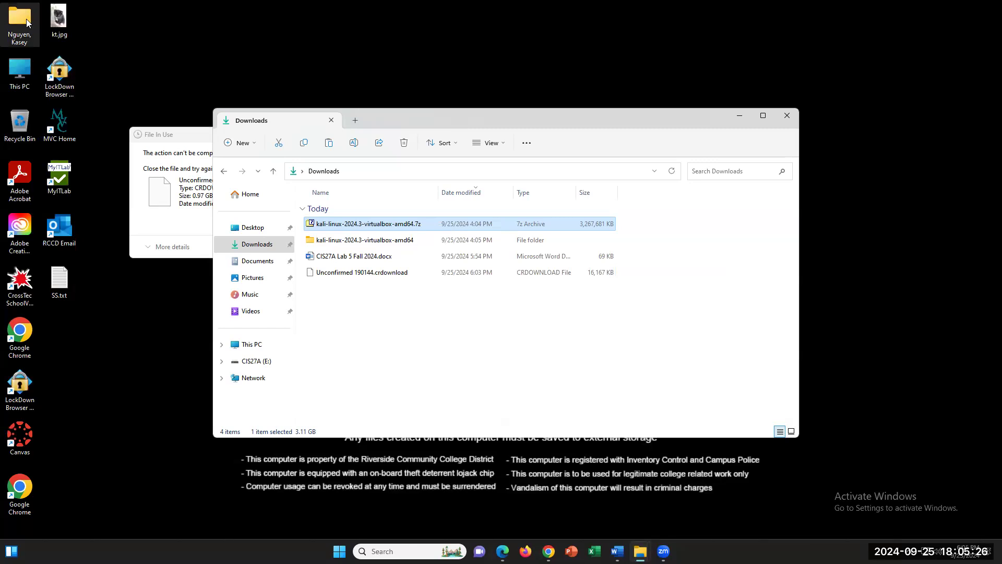
- Open This PC > Downloads in a new window and show the Kali .7z archive's 7-Zip options
double_click(26, 74)
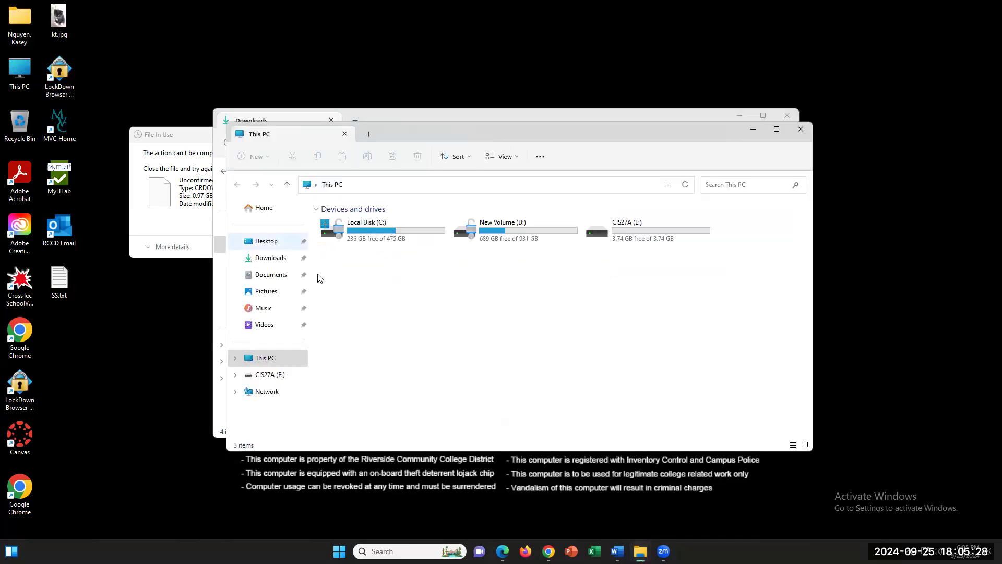
click(279, 261)
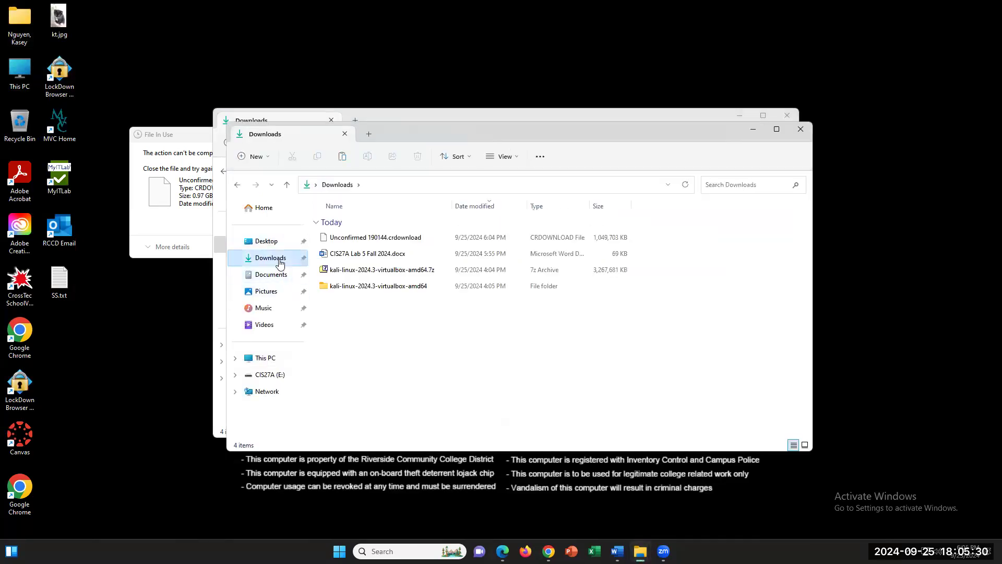
click(354, 276)
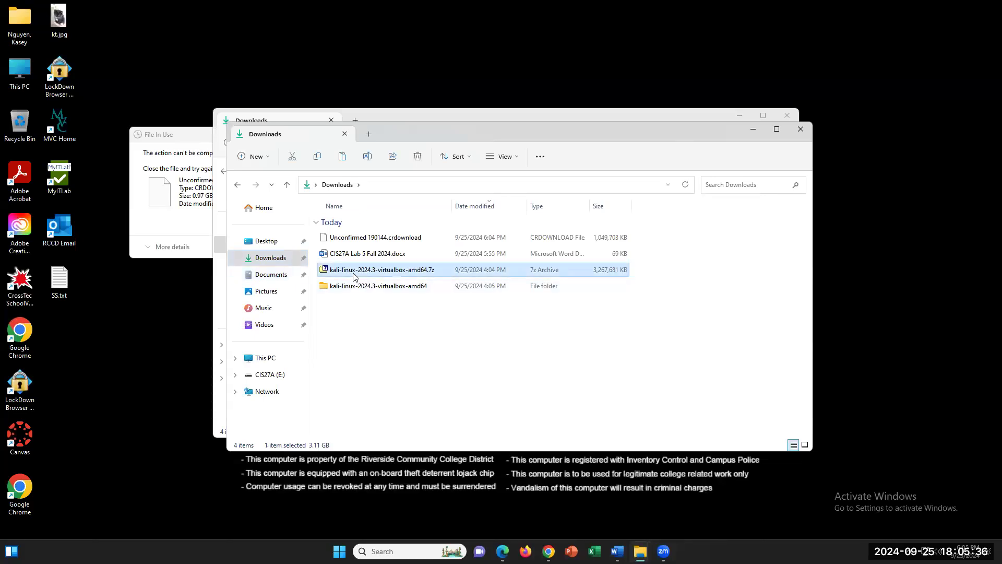
right_click(354, 277)
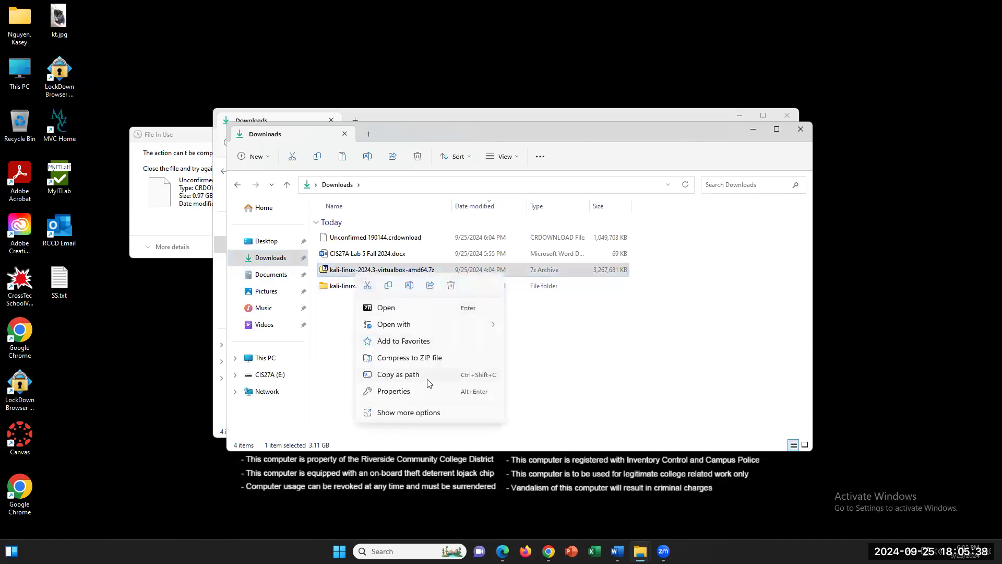
click(422, 412)
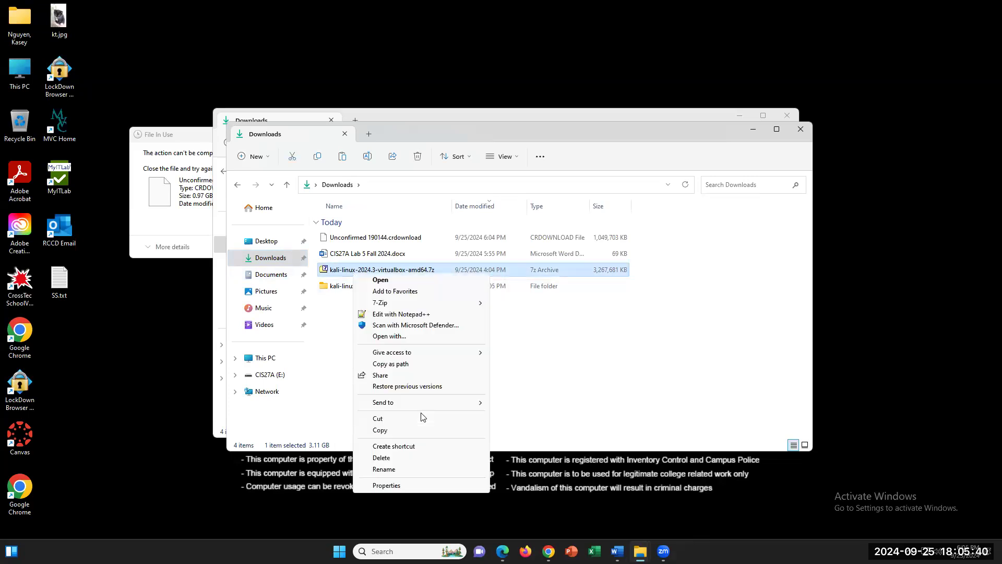
mouse_move(408, 306)
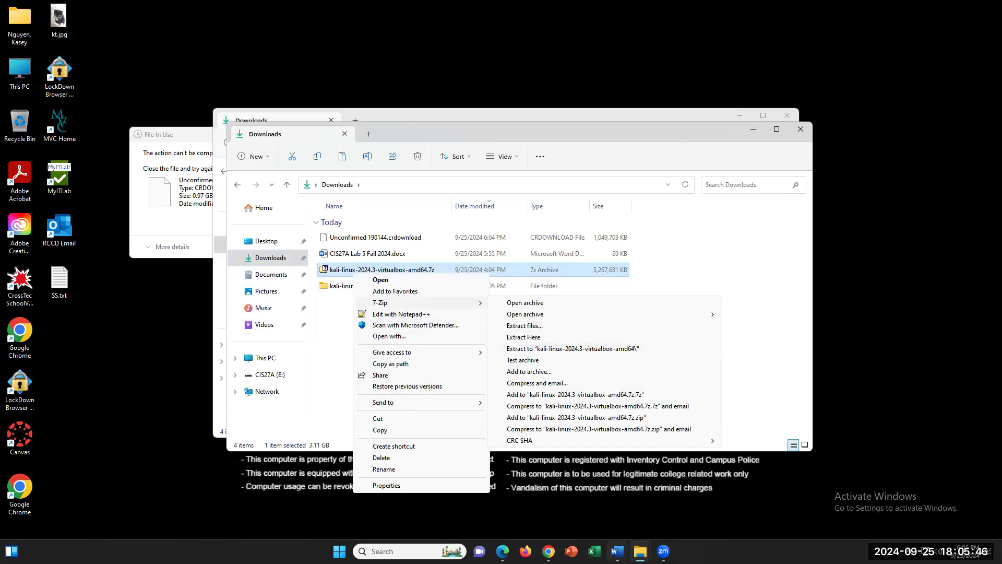
click(617, 551)
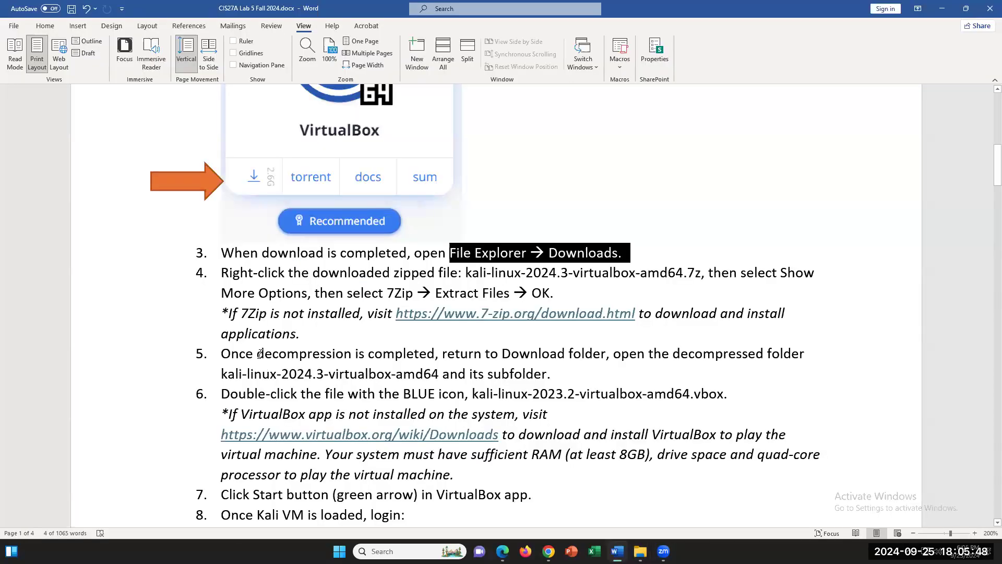
- Select step 4's instructions for extracting the Kali .7z archive and its 7Zip install note
drag(221, 273, 302, 334)
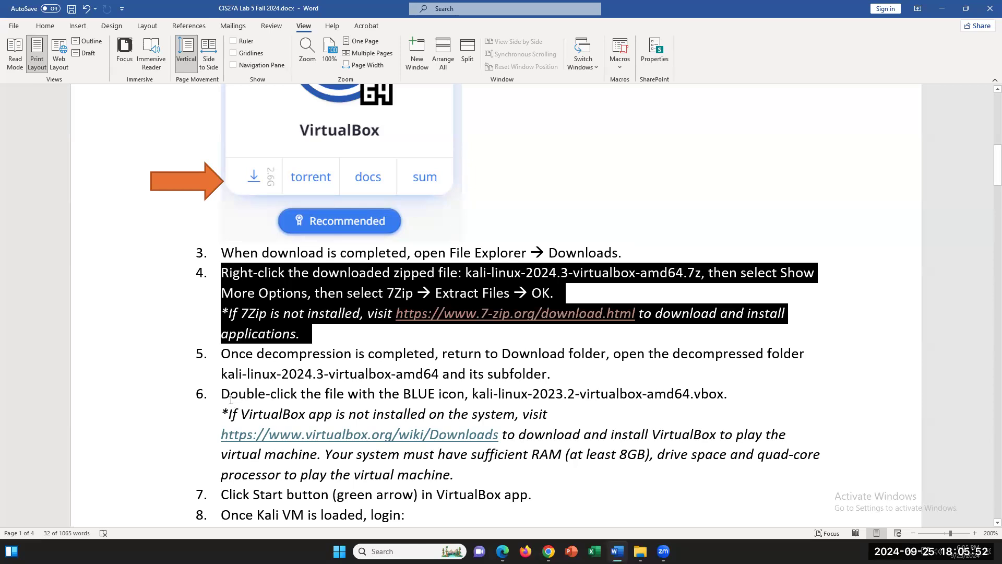
click(232, 309)
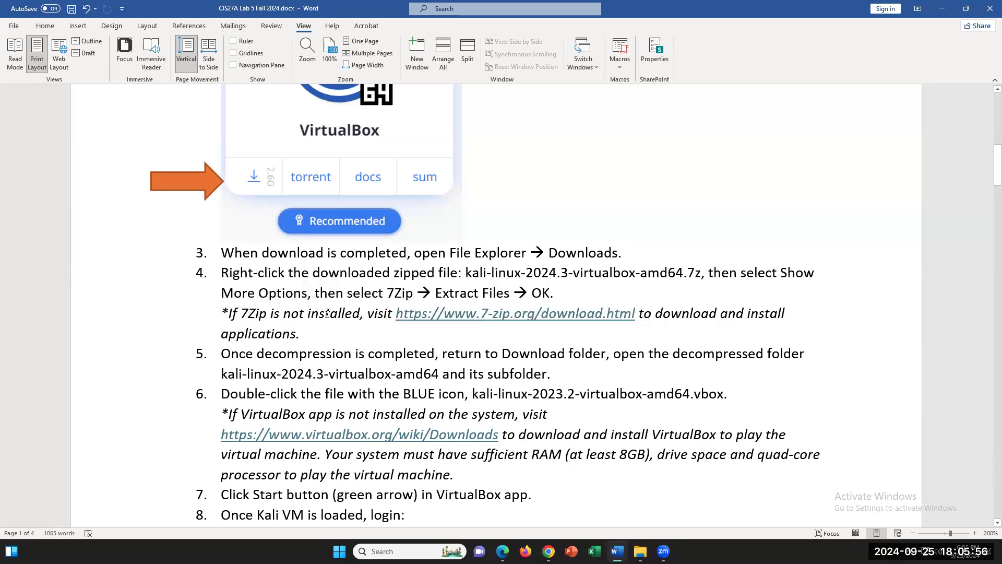
shift+click(324, 340)
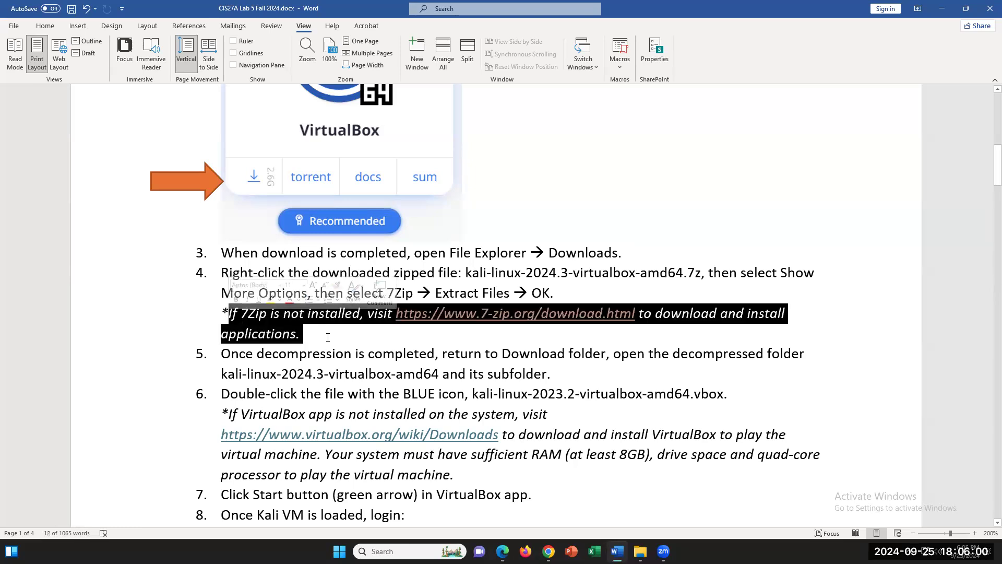
click(221, 272)
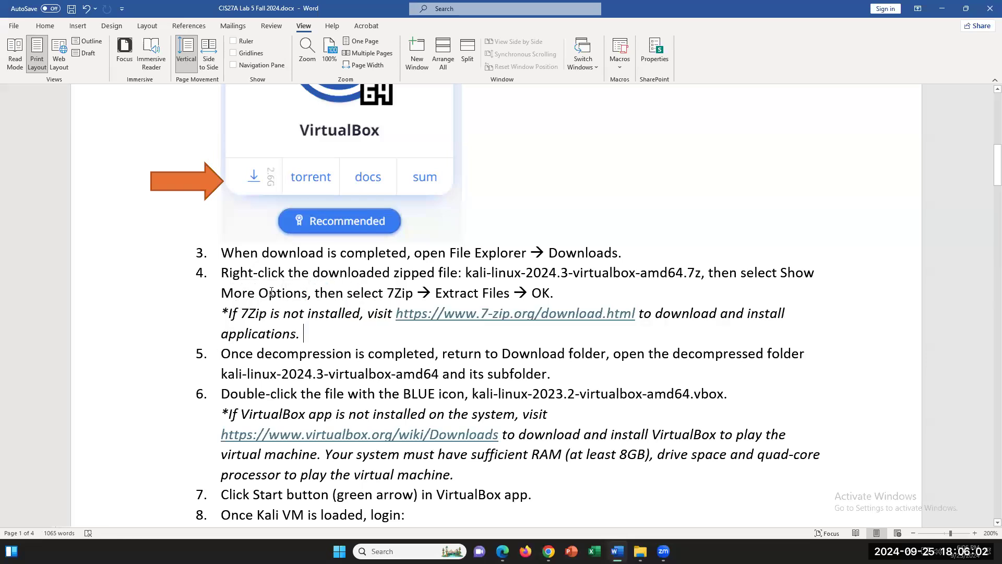
shift+click(305, 330)
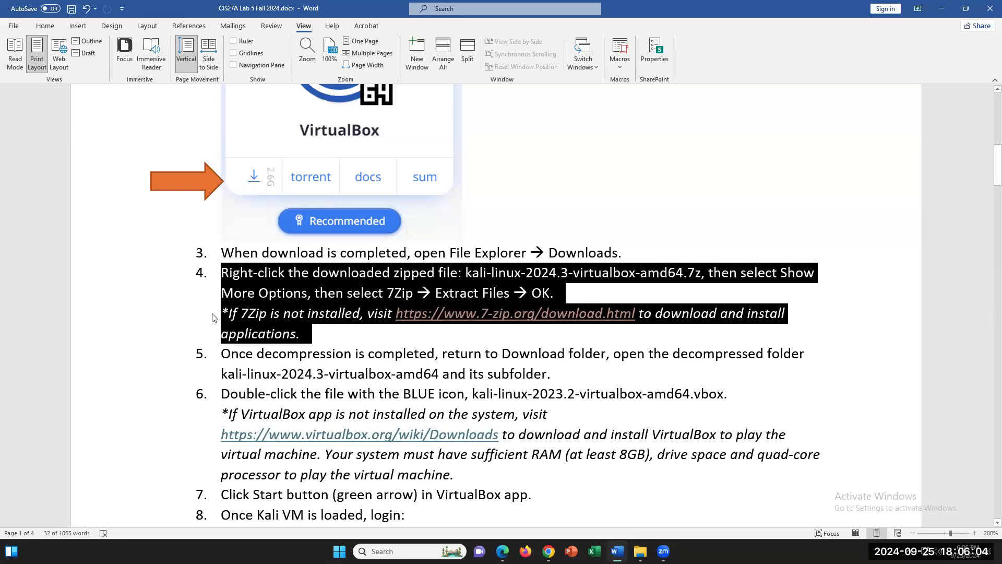
click(640, 551)
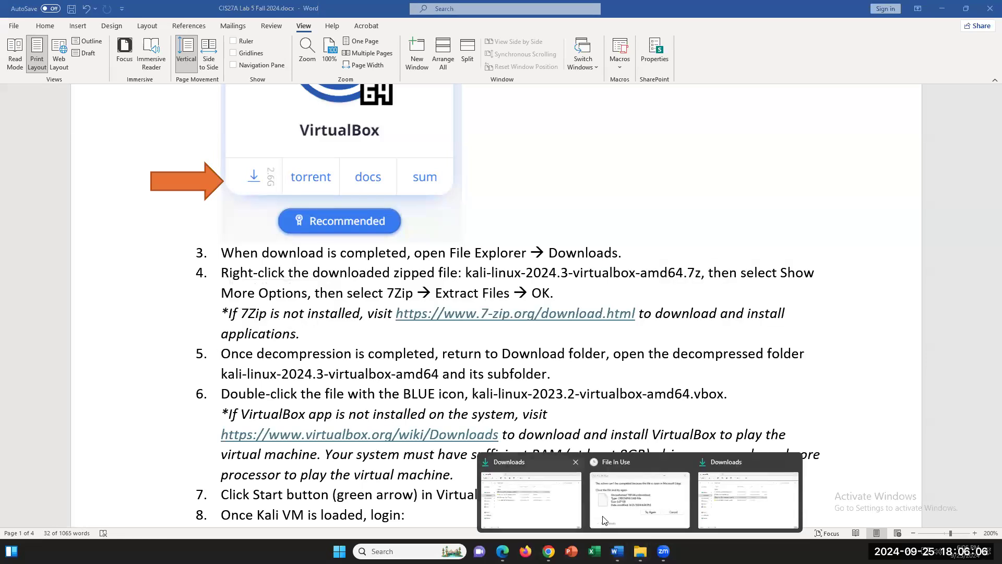
- Show the Kali .7z archive's 7-Zip extract options and select the kali-linux-2024.3-virtualbox-amd64 folder
click(733, 519)
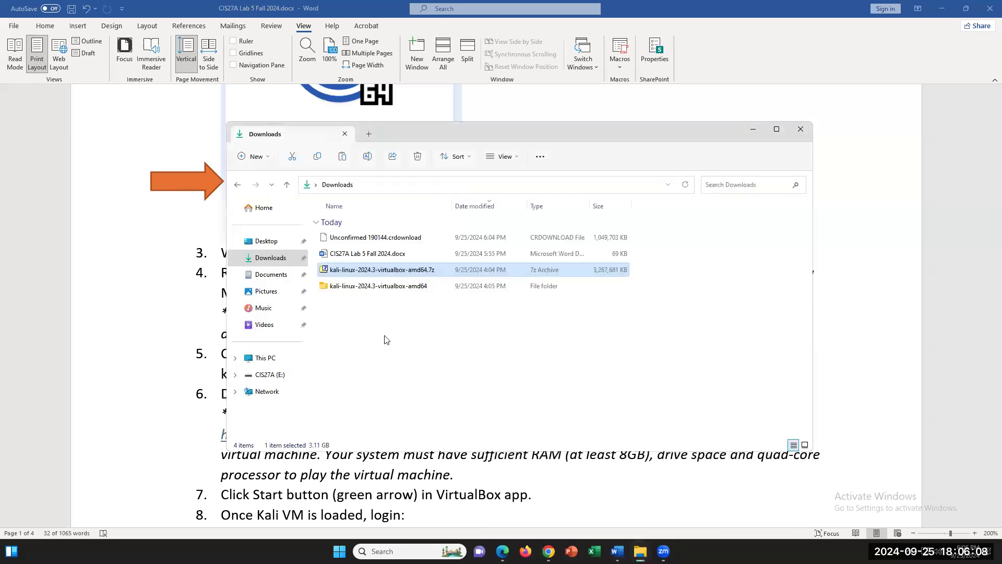
right_click(332, 273)
click(378, 412)
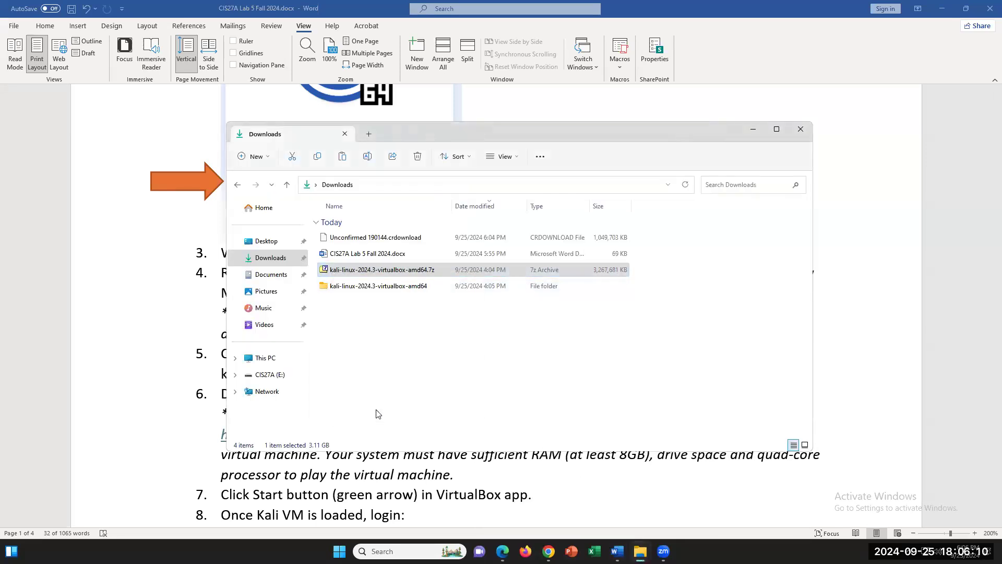
mouse_move(383, 305)
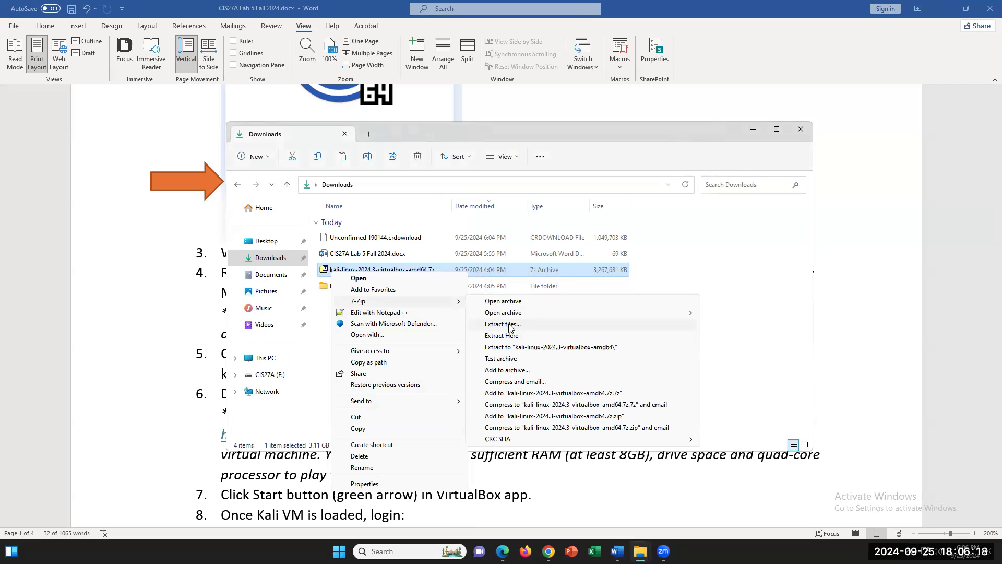
click(341, 288)
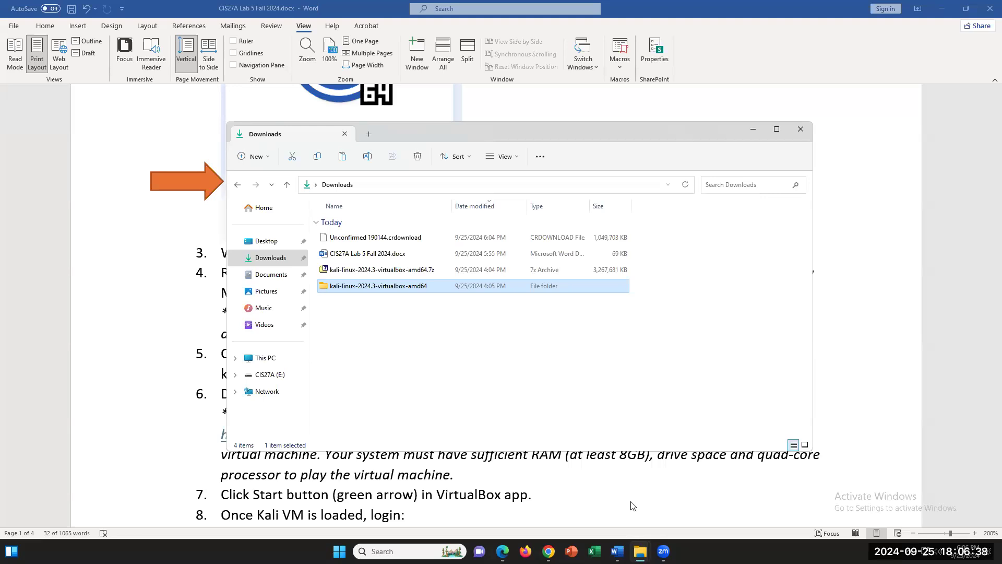
click(663, 551)
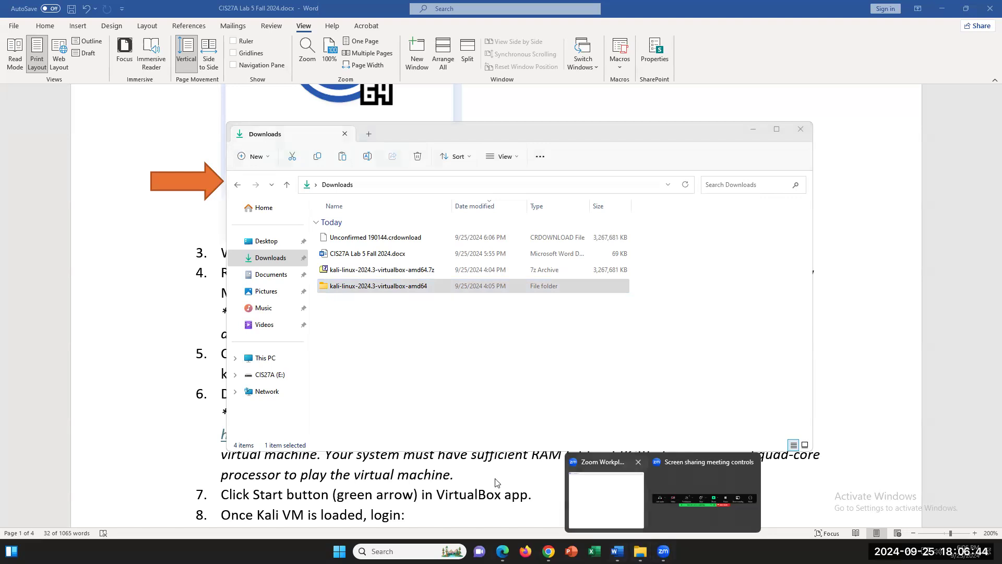
- Scroll down to step 6 and select its system requirements sentence
click(193, 459)
scroll(339, 452, down, 1)
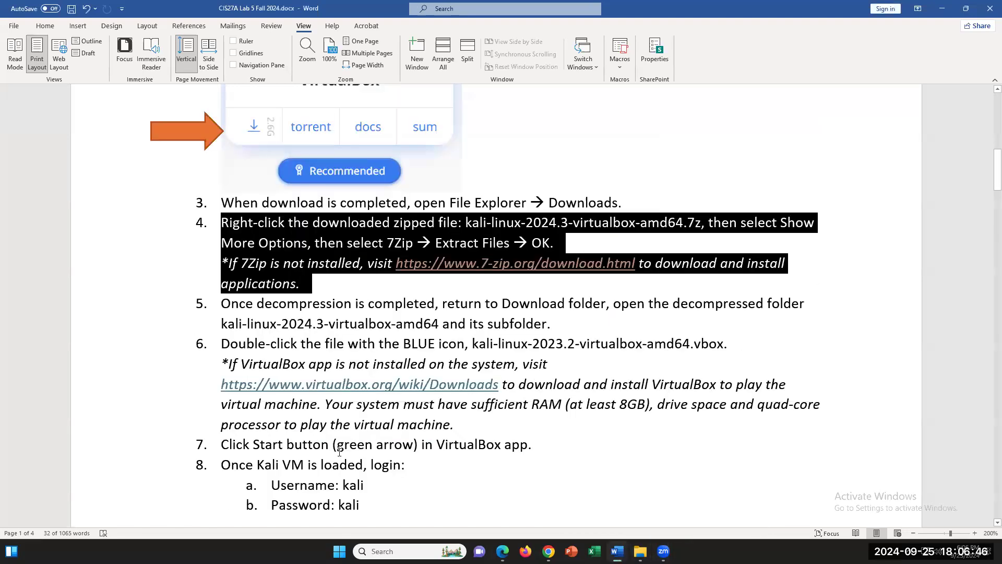
scroll(340, 452, down, 1)
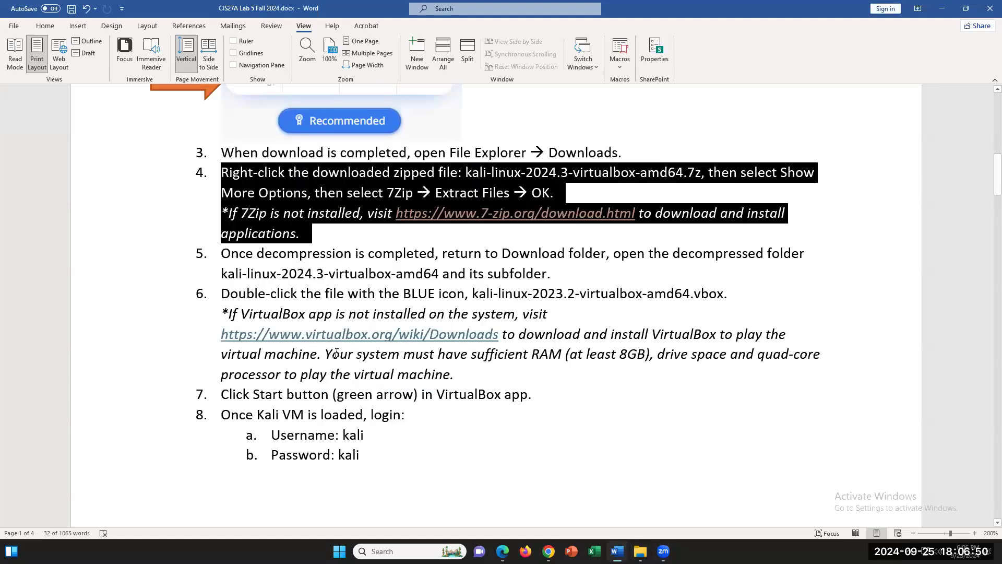
drag(330, 353, 471, 375)
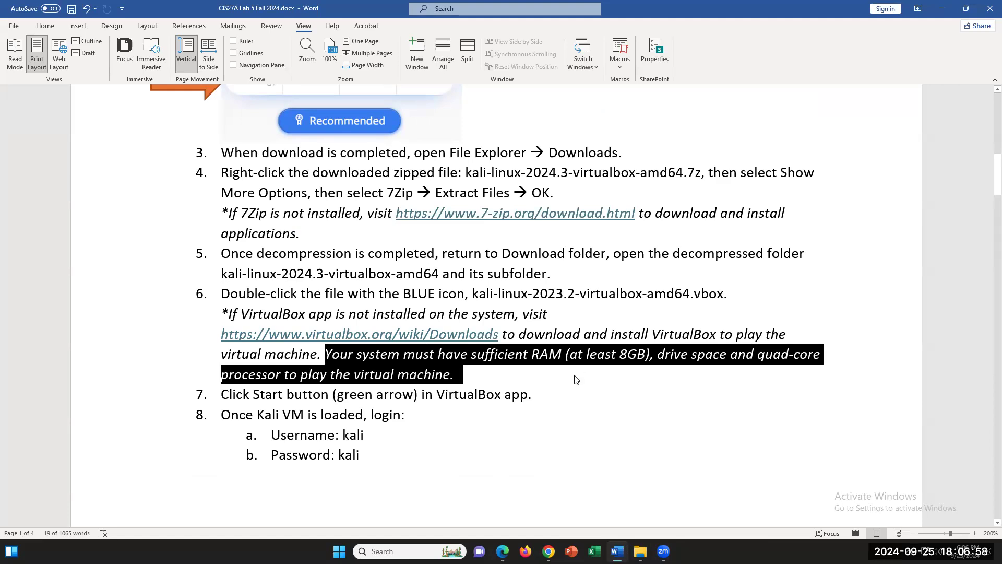
click(570, 282)
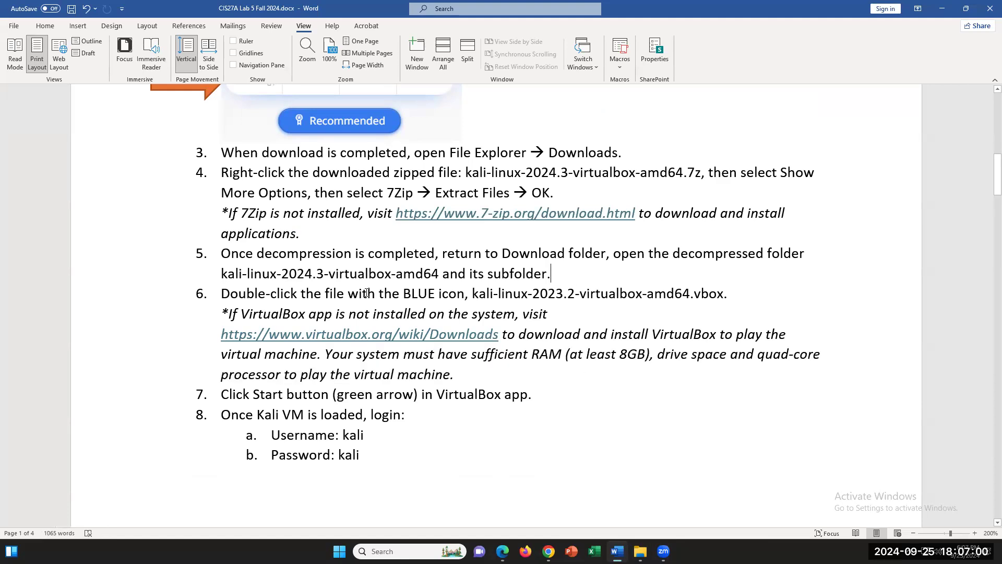
- Highlight the step 6 line about double-clicking the blue-icon .vbox file in yellow
drag(230, 293, 578, 291)
drag(726, 293, 733, 293)
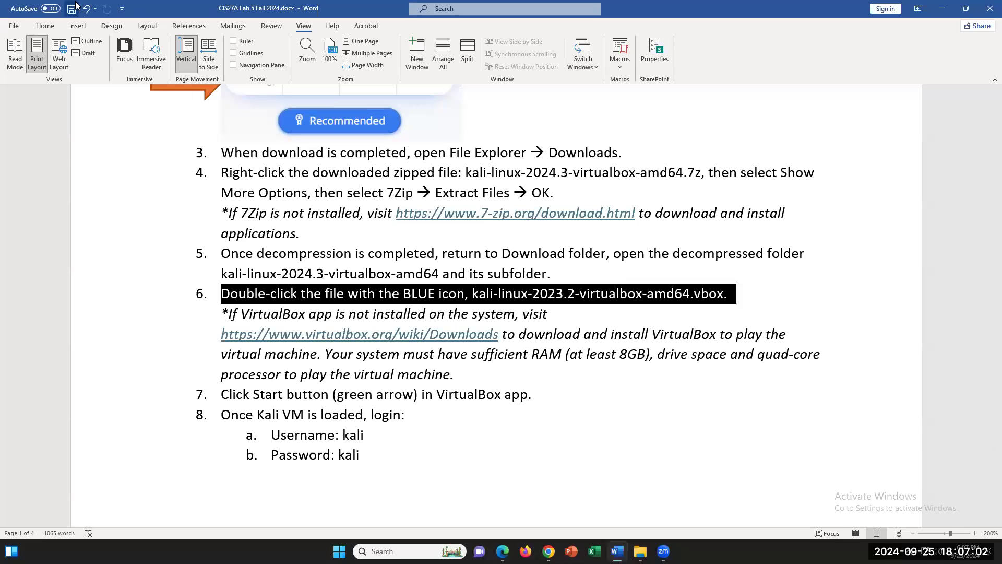
click(45, 26)
click(203, 62)
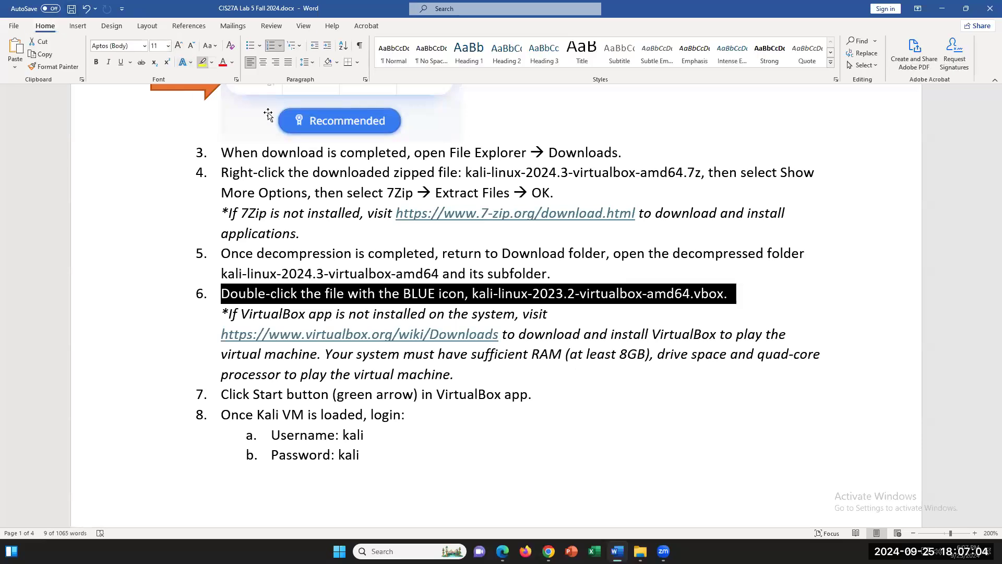
click(575, 292)
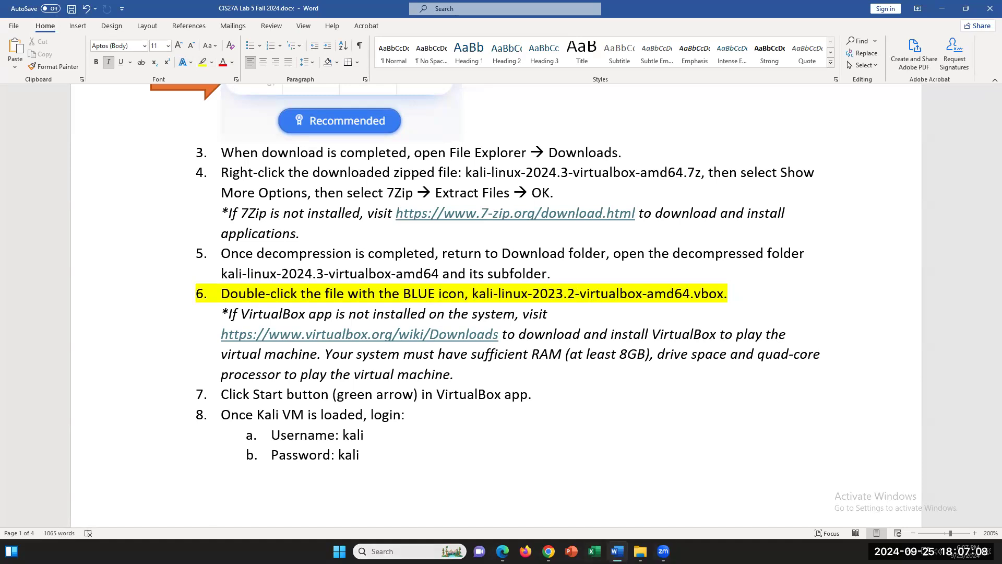
click(397, 551)
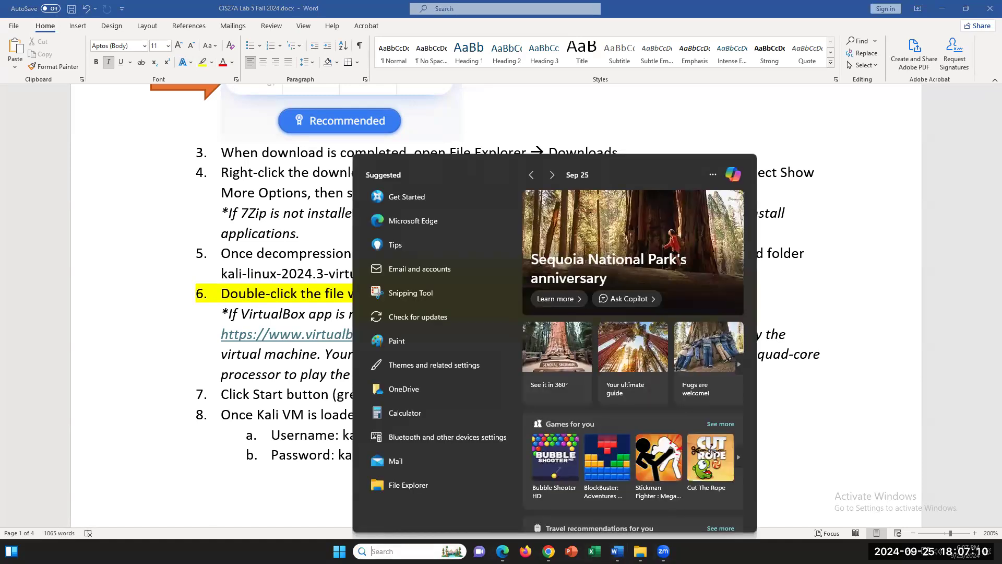
- Search 'VIRTUAL' in Start, launch Oracle VM VirtualBox, and begin adding an existing machine
text(VIRTUAL)
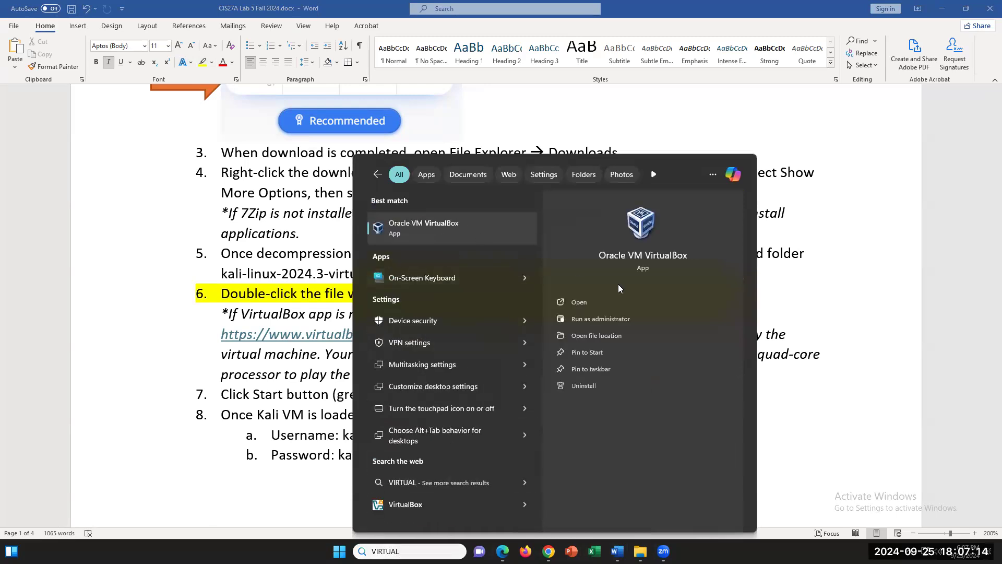
click(680, 325)
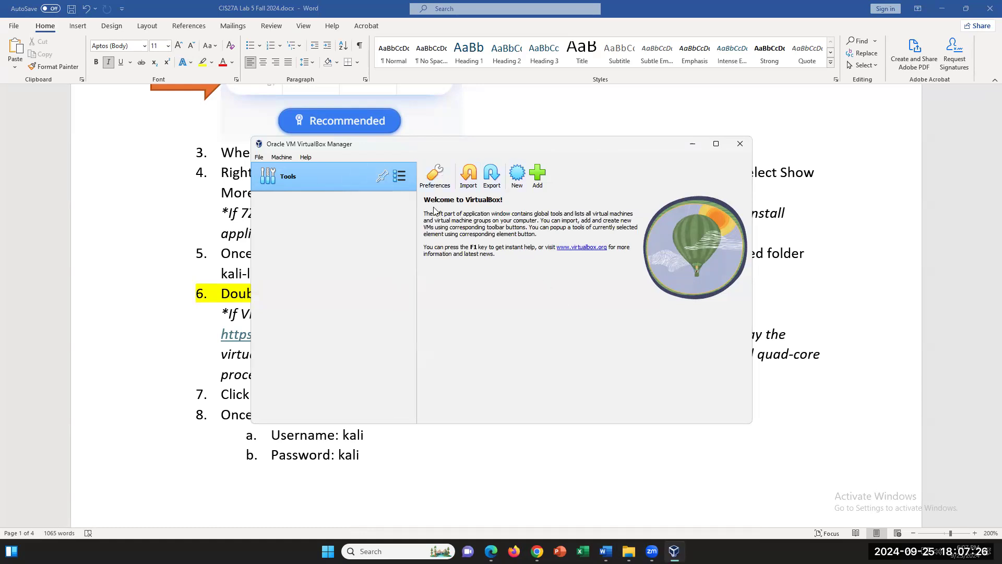
click(538, 176)
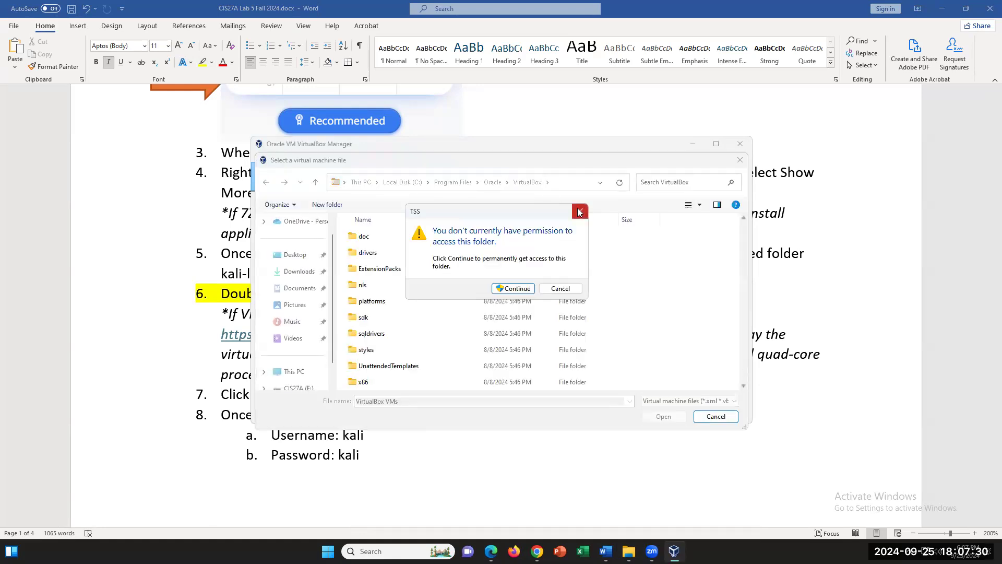
- Add the kali-linux-2024.3-virtualbox-amd64 .vbox file from its nested Downloads folder to VirtualBox
click(580, 211)
click(311, 273)
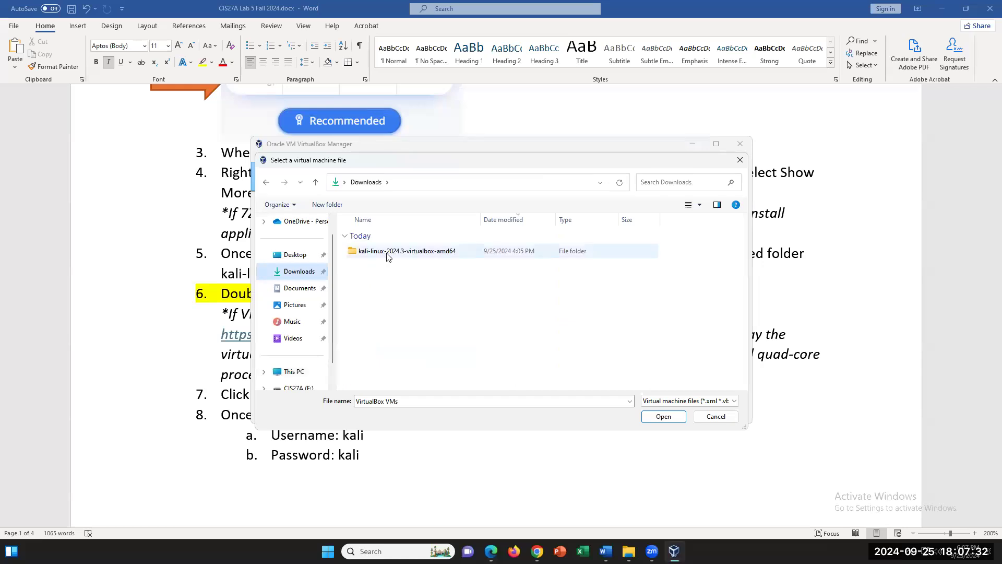
double_click(392, 253)
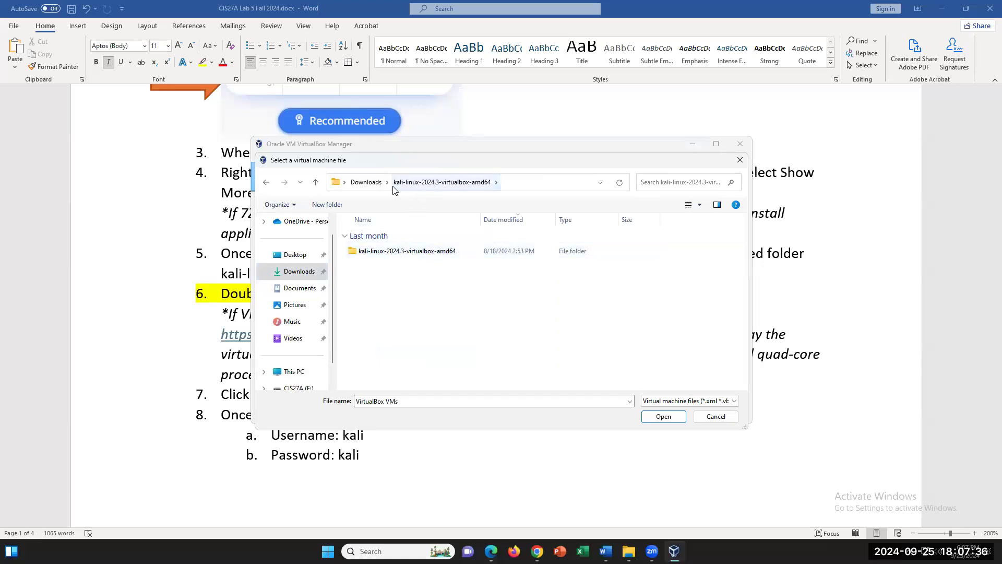
click(366, 182)
double_click(405, 252)
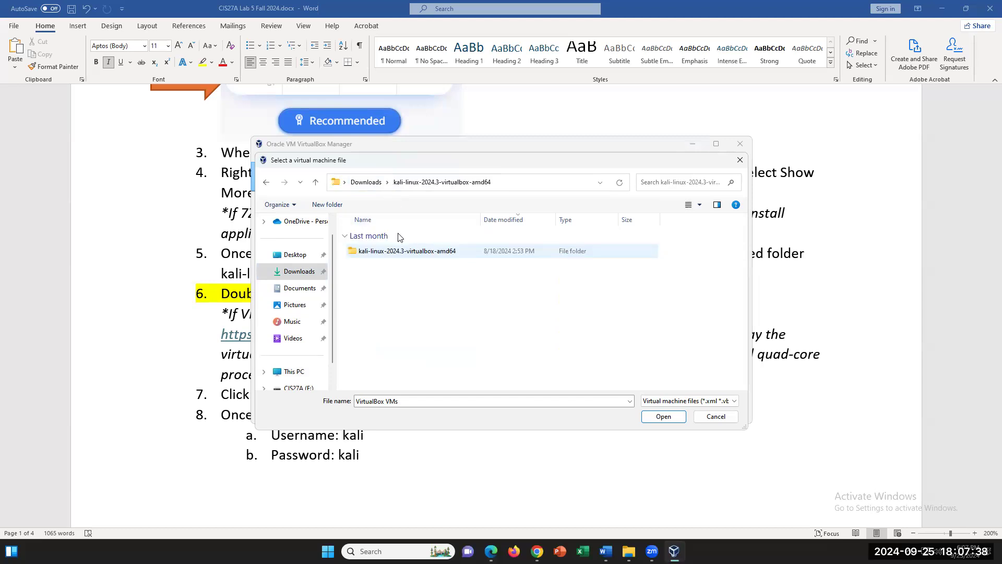
double_click(403, 254)
click(394, 256)
click(663, 416)
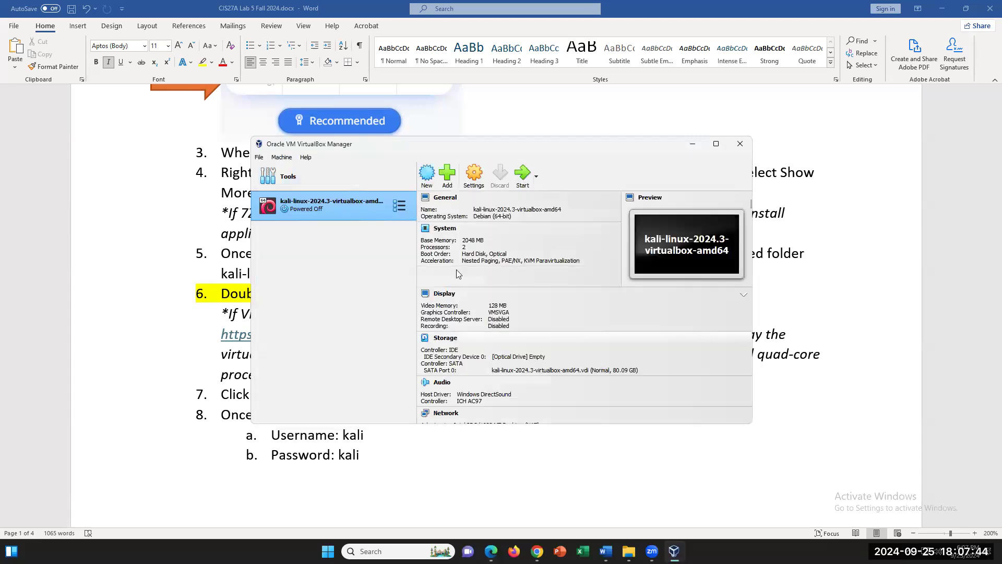
- Browse again to the same .vbox file, then close the picker without adding it
click(447, 173)
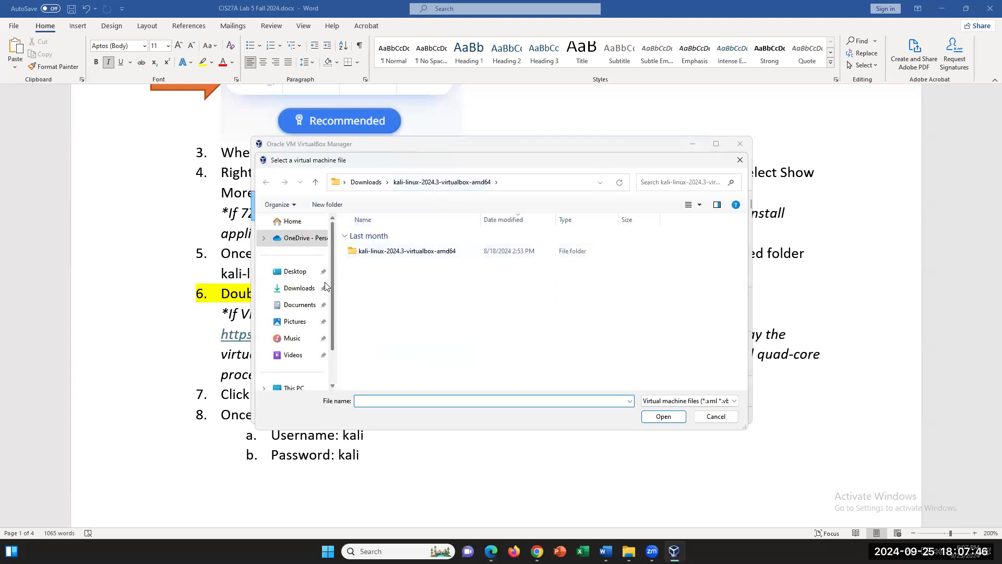
click(299, 288)
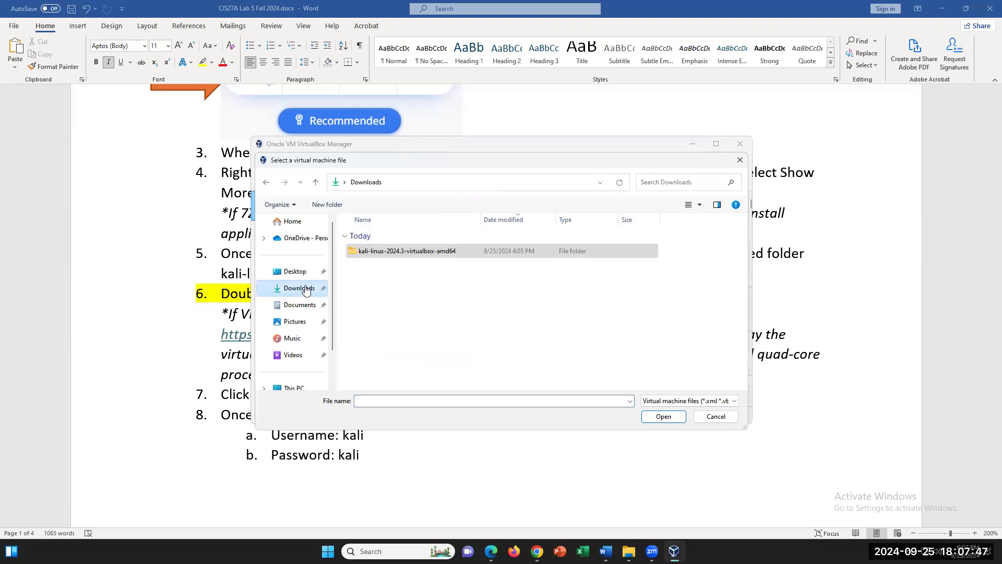
double_click(380, 252)
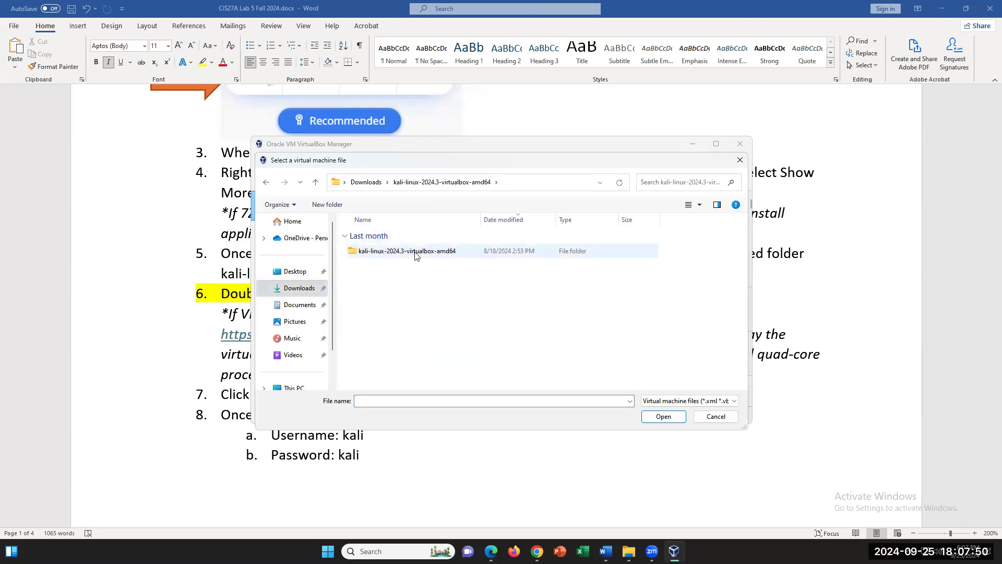
double_click(416, 253)
click(381, 252)
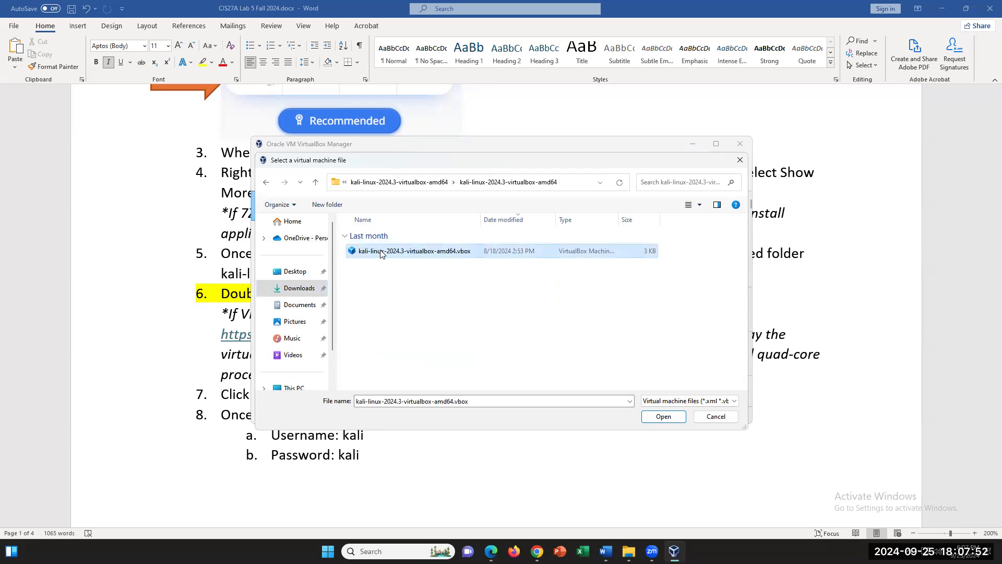
click(724, 420)
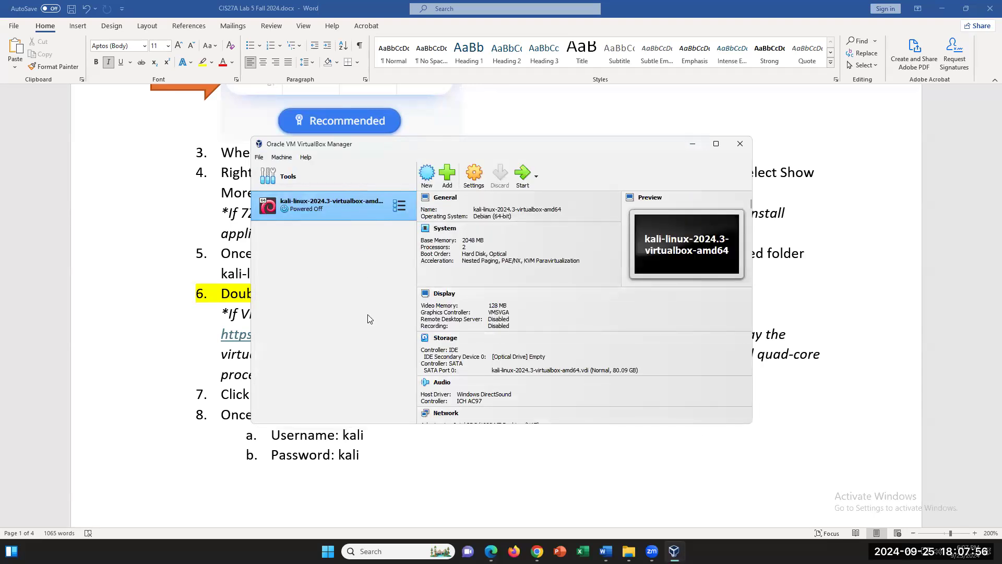
- Start changing the Kali VM's base memory to 8000 MB, then discard that edit
click(474, 175)
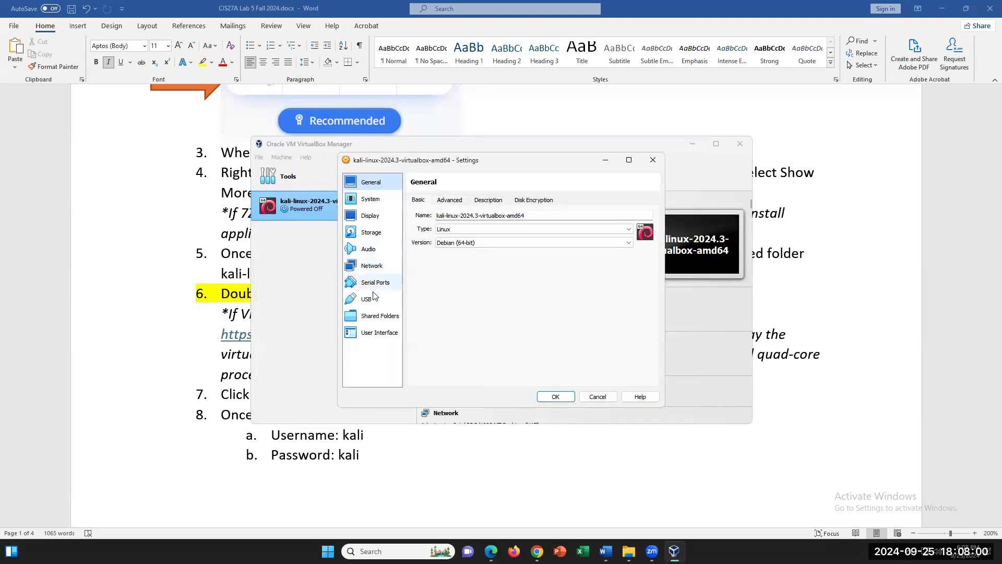
click(369, 201)
double_click(637, 217)
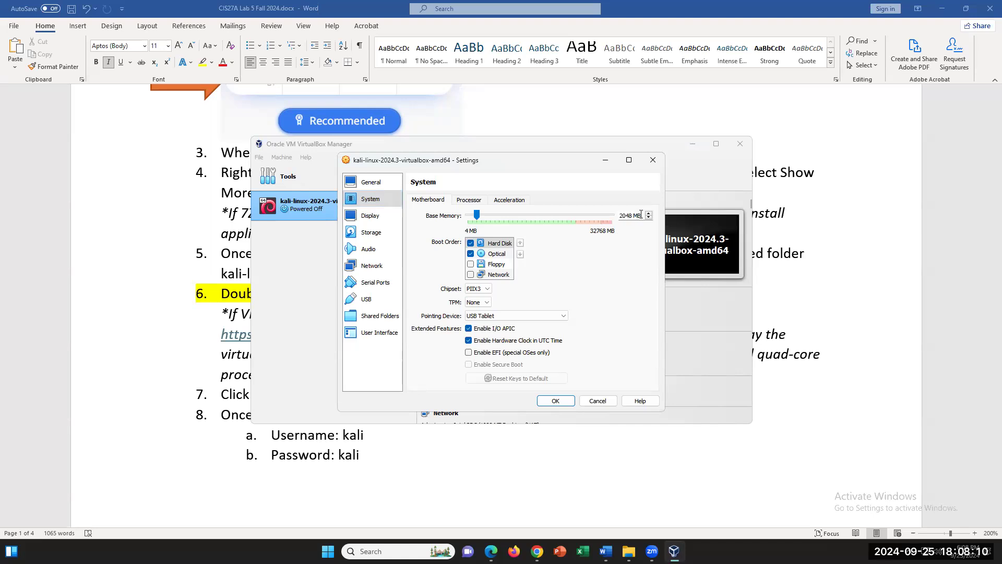
drag(632, 217, 619, 218)
text(8000)
key(Escape)
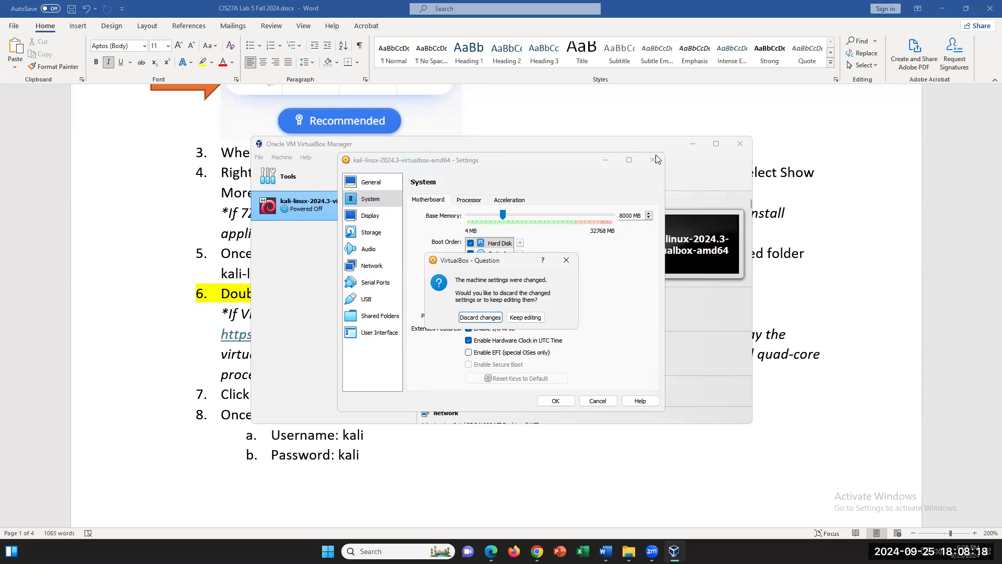
click(480, 317)
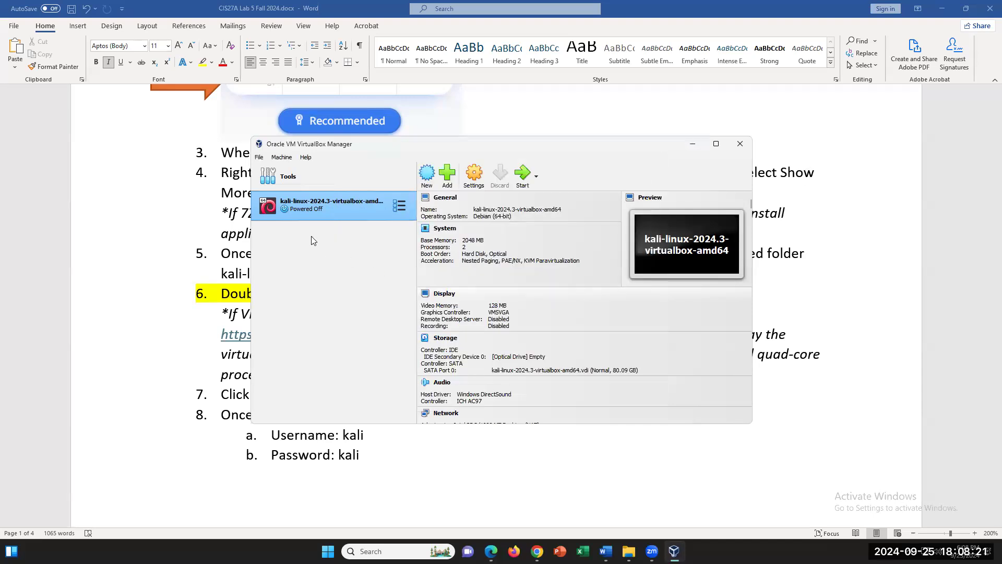
- Set the Kali VM to 8000 MB base memory and 4 processors and save
click(472, 176)
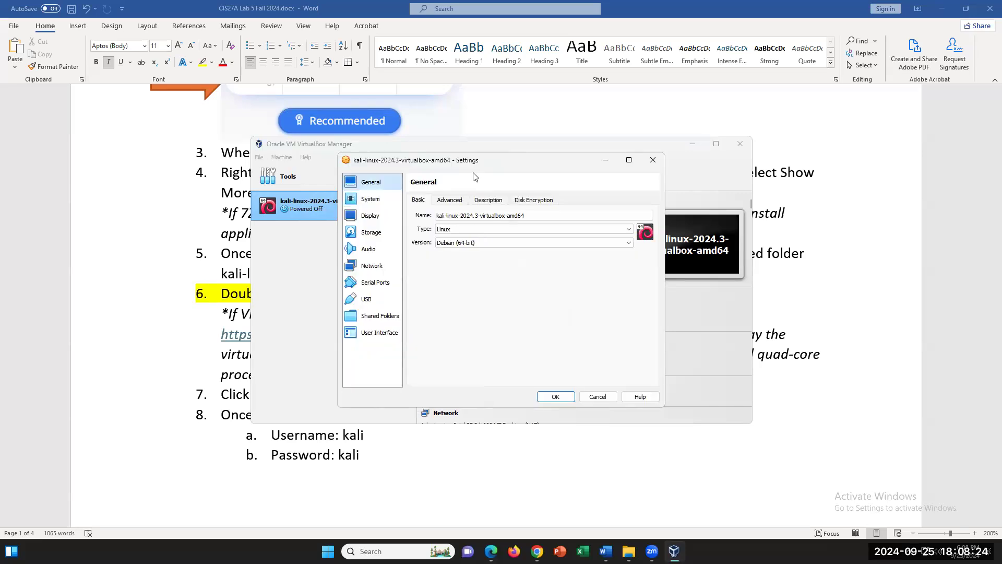
click(388, 198)
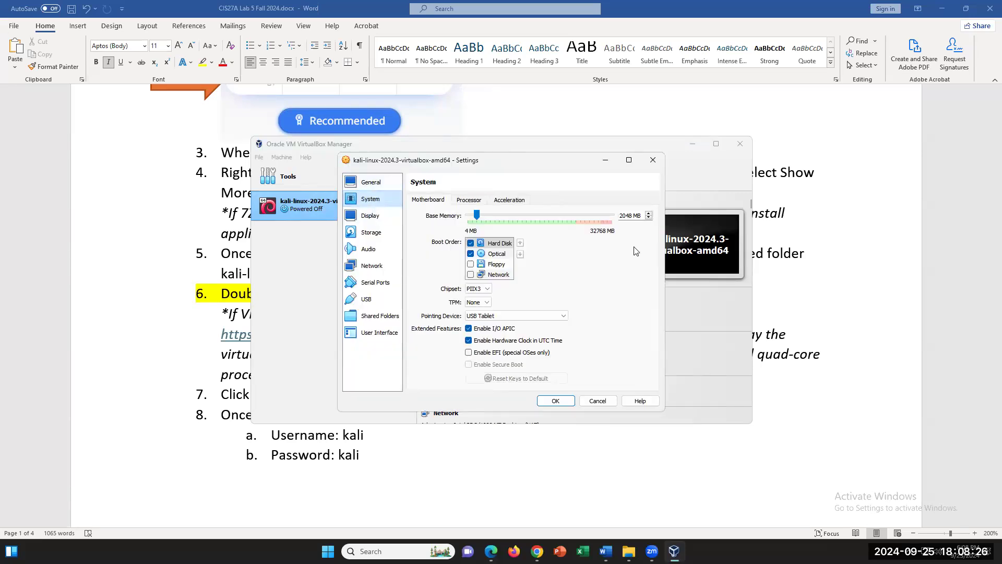
drag(630, 215, 616, 216)
click(633, 215)
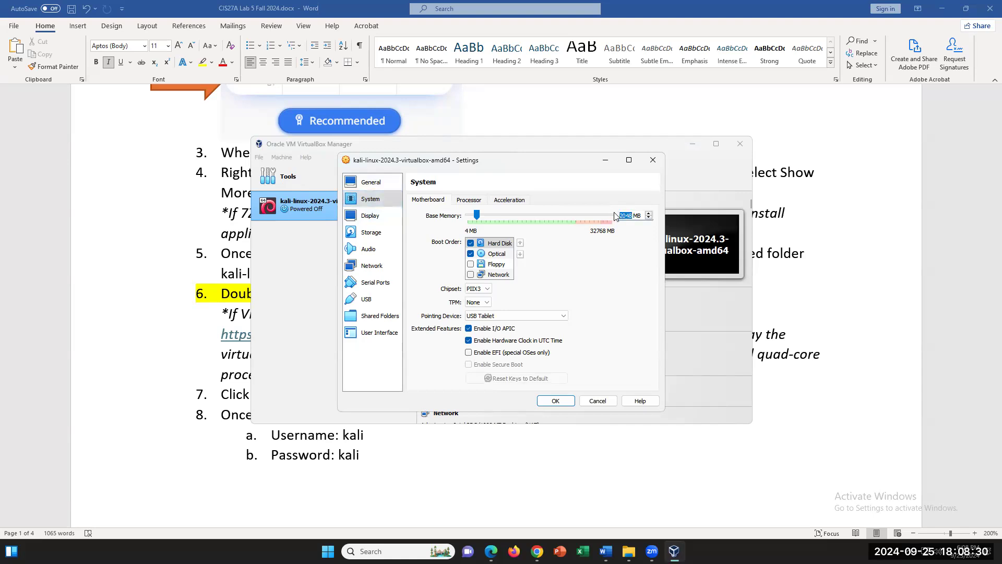
text(80)
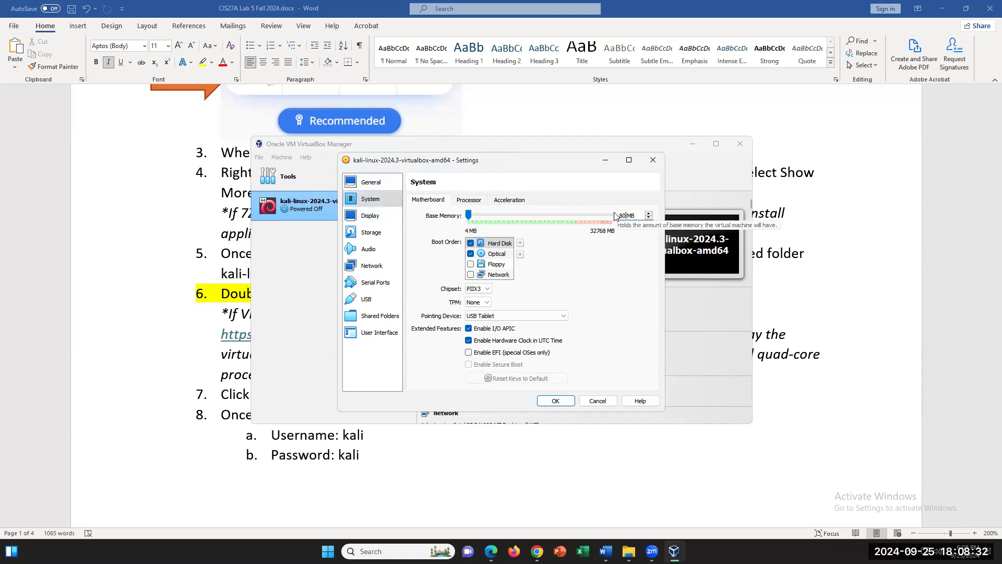
text(00)
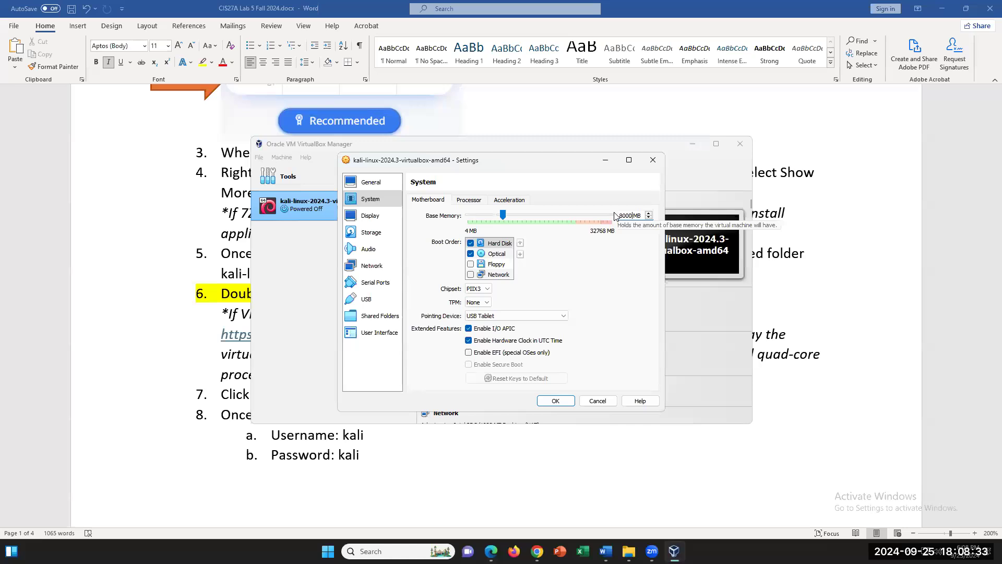
click(471, 203)
click(648, 214)
click(648, 213)
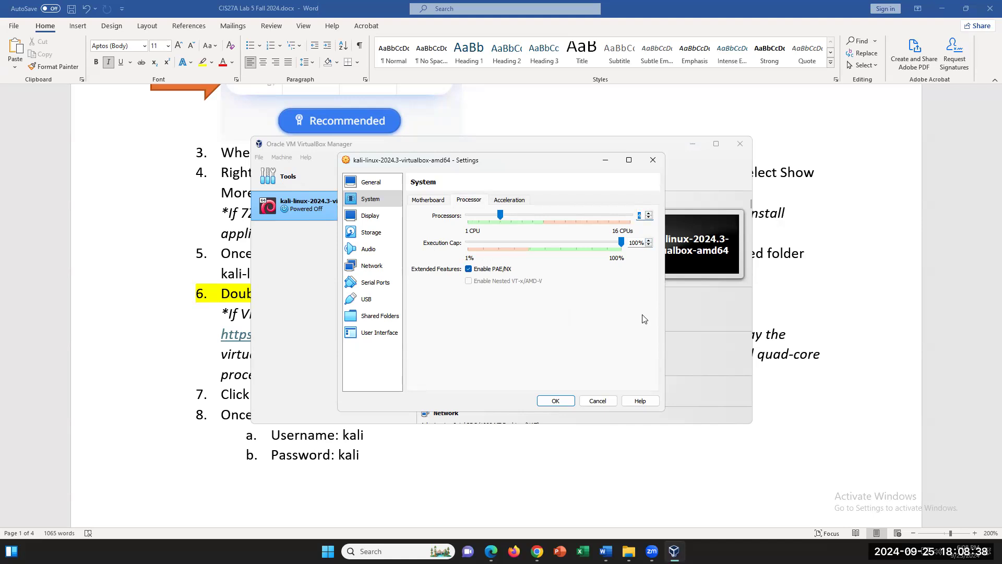
click(556, 400)
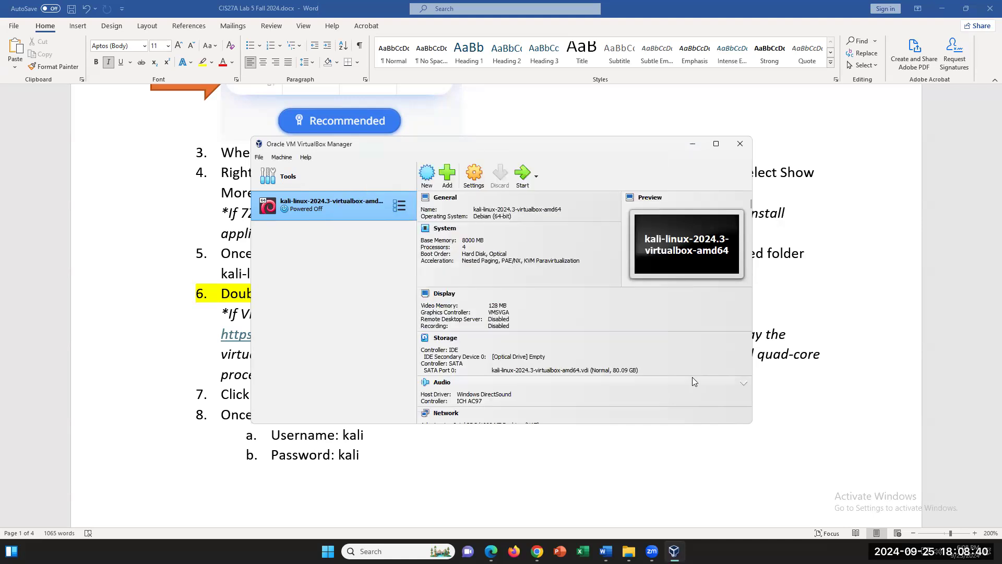
- Enable the USB 2.0 controller with a General UDisk filter, save, and start the Kali VM
click(483, 181)
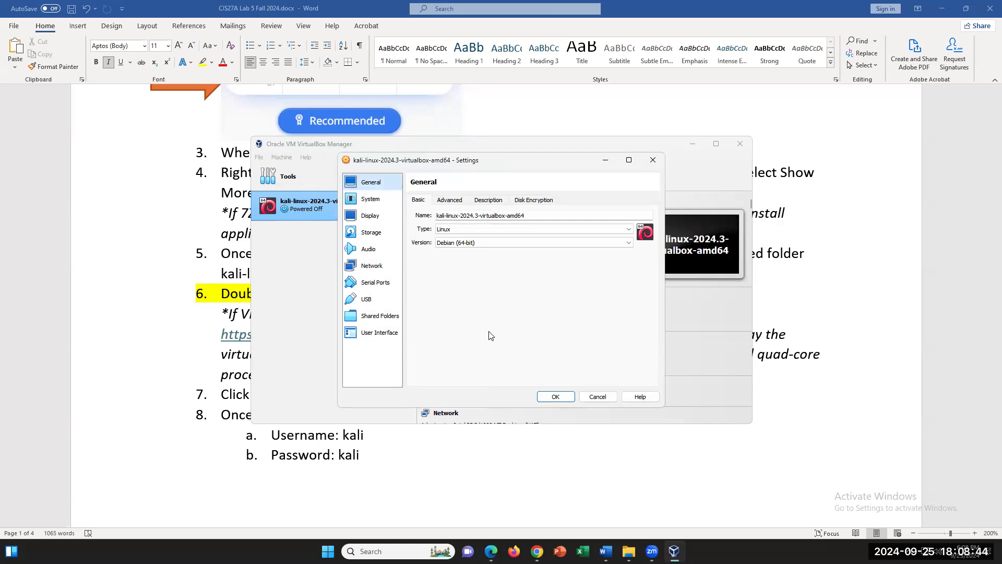
click(368, 303)
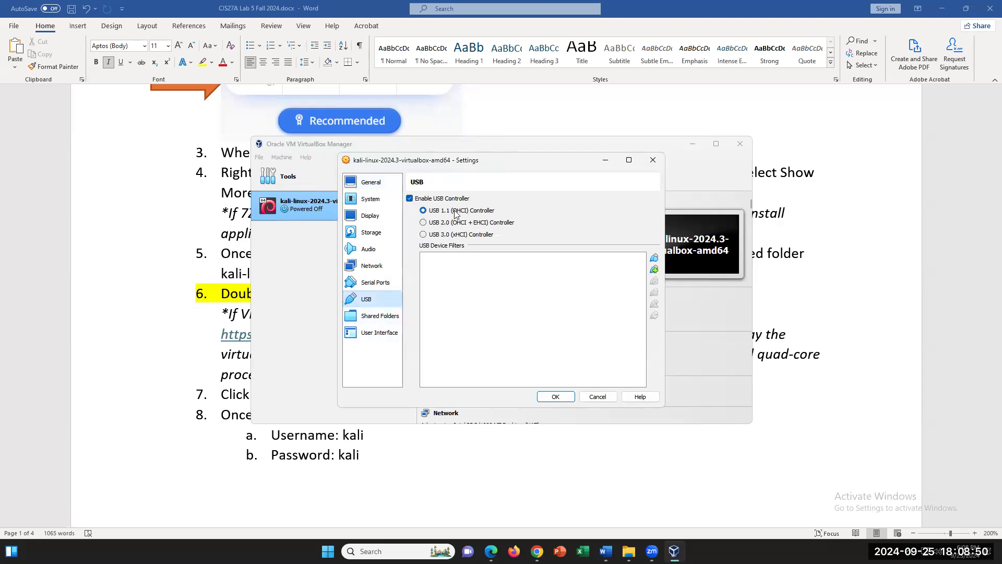
click(424, 223)
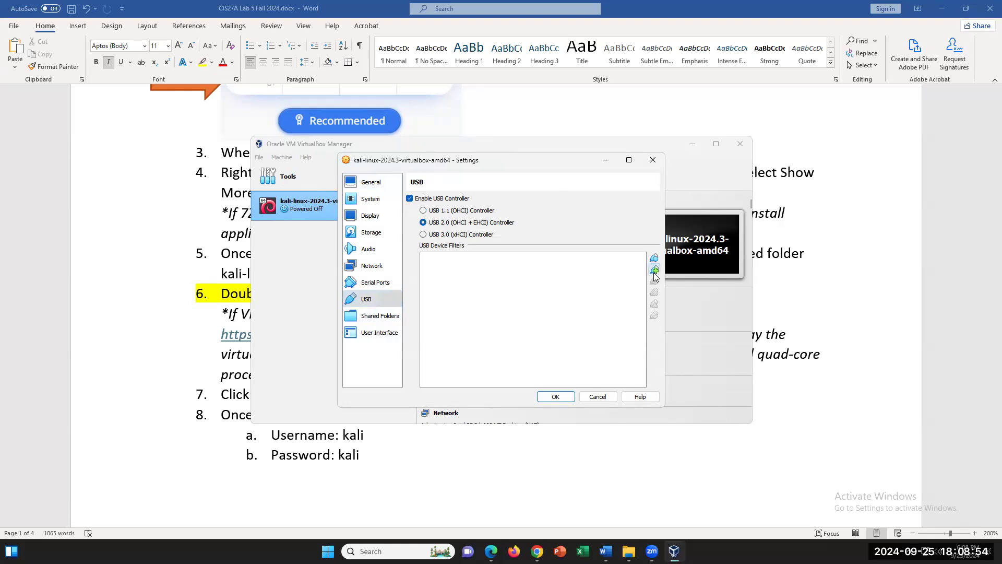
click(654, 270)
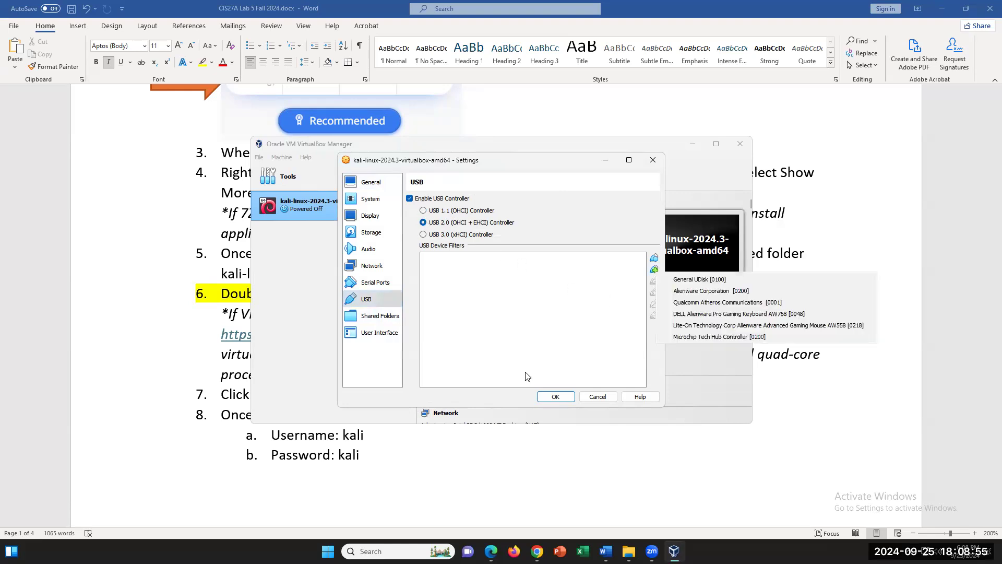
click(723, 281)
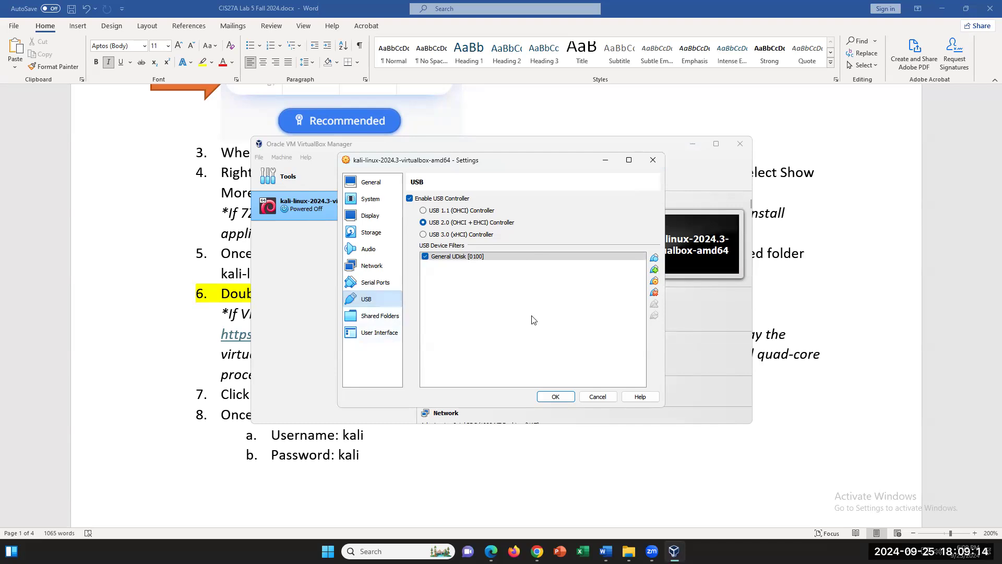
click(654, 270)
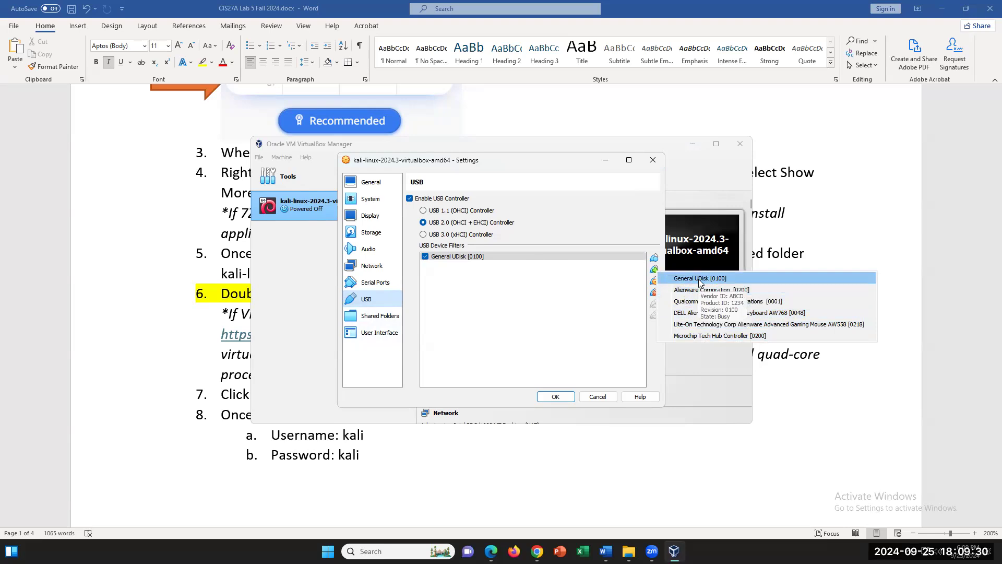
click(555, 396)
click(555, 397)
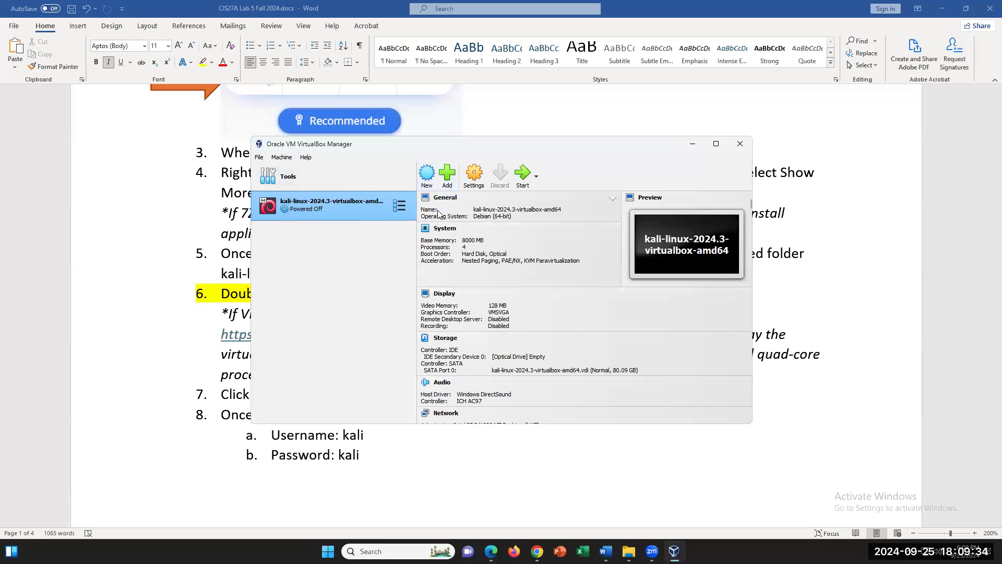
click(523, 173)
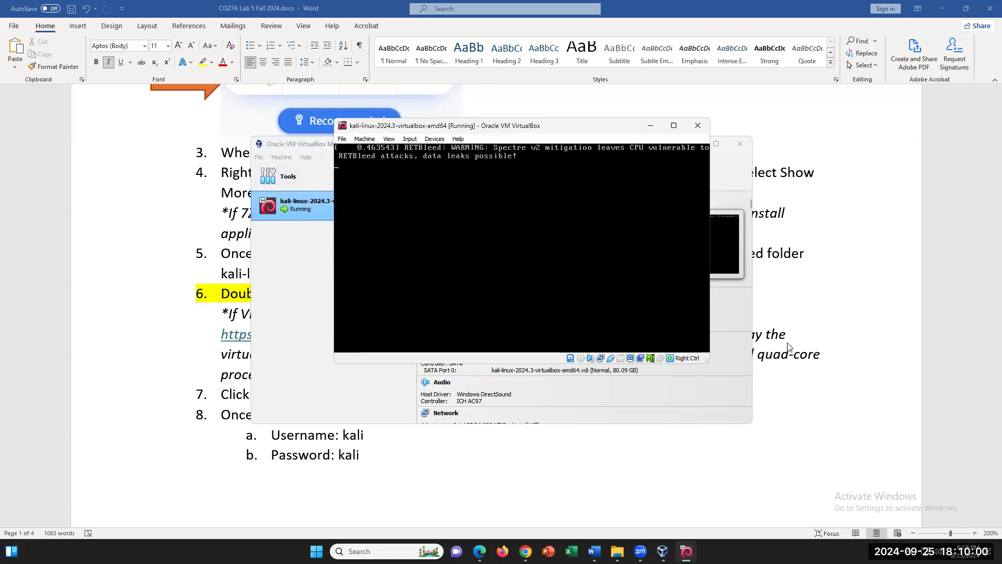
- Return to the Word lab guide and scroll down to steps 5–8
click(782, 470)
scroll(579, 390, down, 2)
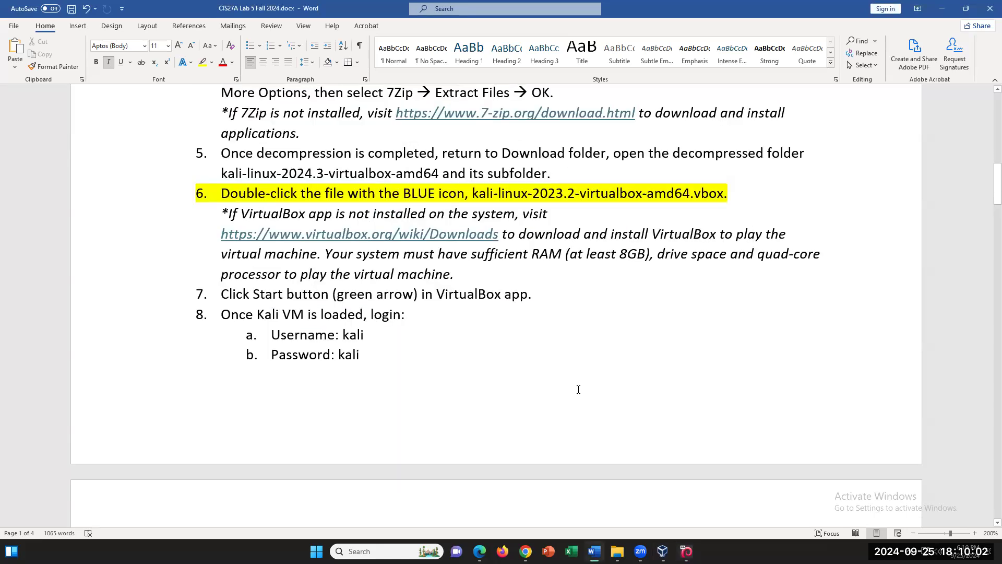
click(371, 353)
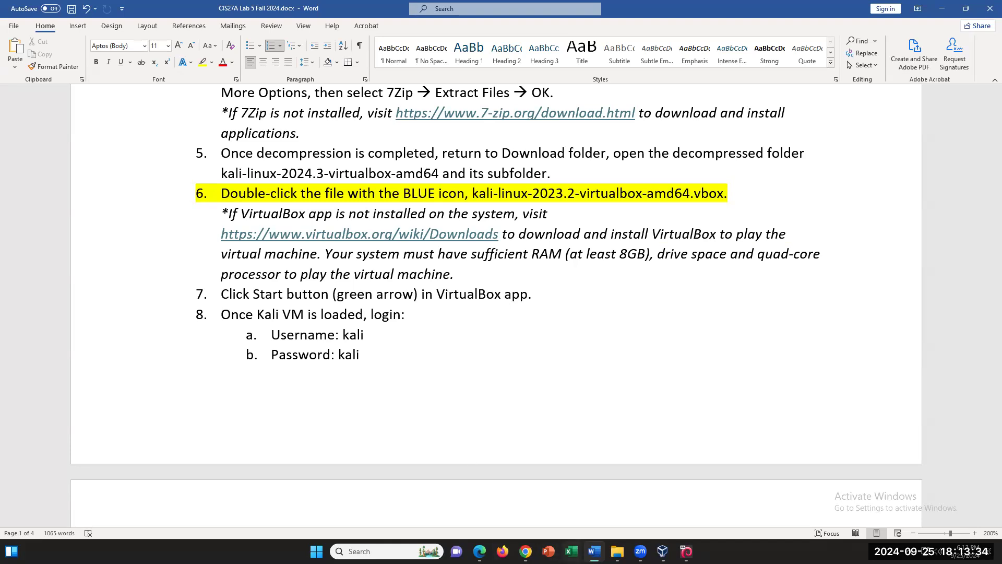
click(686, 551)
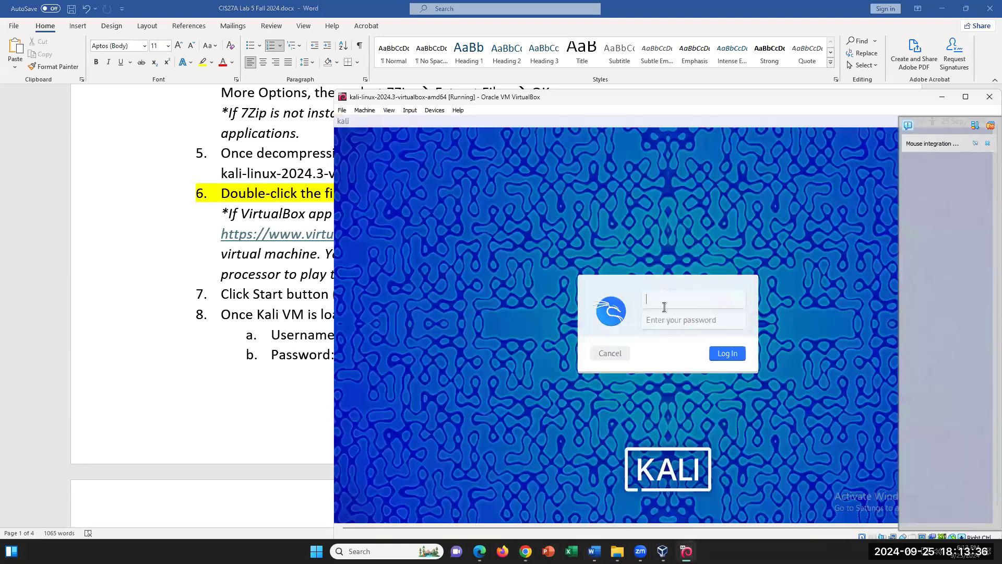
- Log in to Kali with the lab's username and password, dismiss the notification, and show Devices
text(kali)
key(Tab)
text(kali)
key(Return)
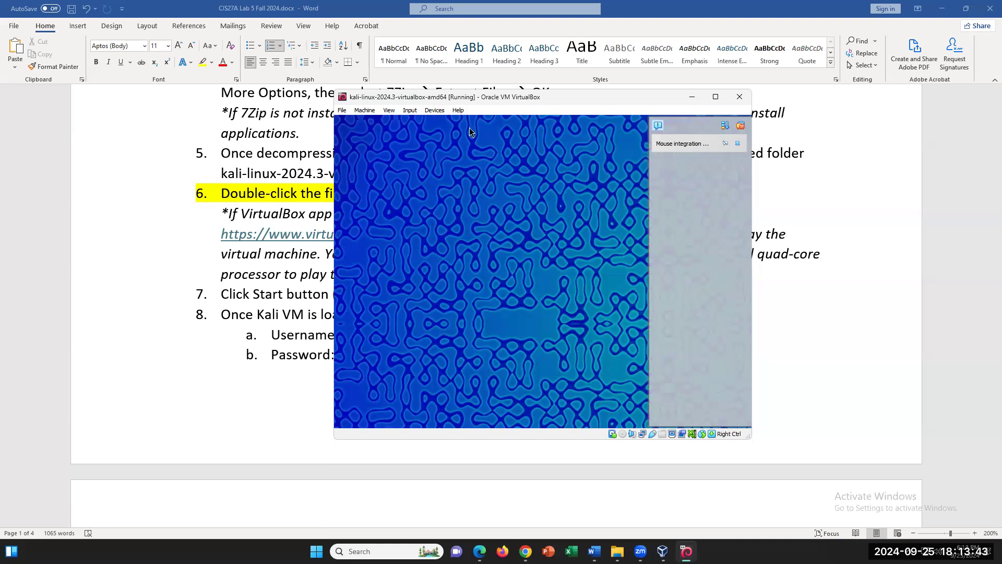
click(737, 143)
click(443, 115)
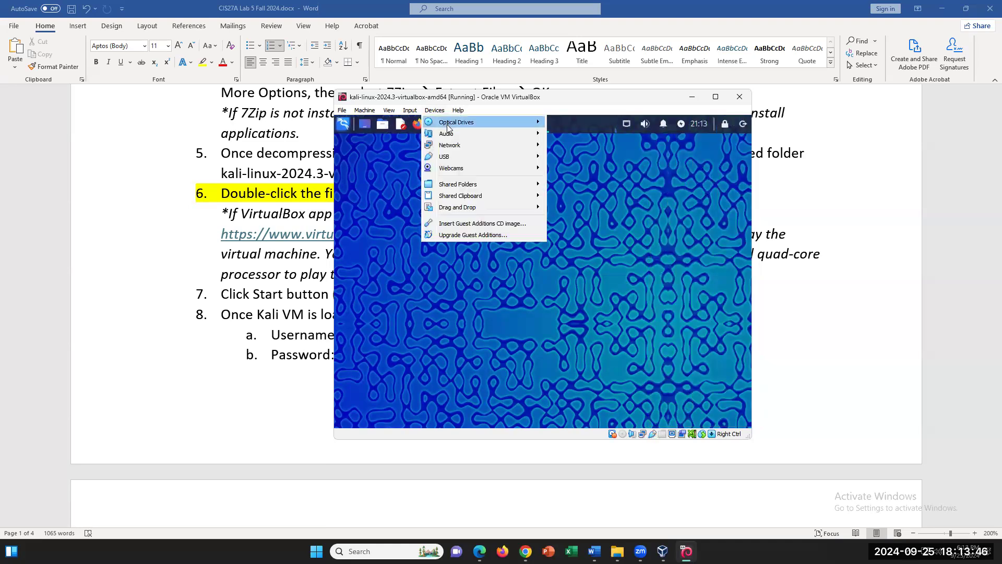
- Check the VM's USB device list under Devices, then return to the Word lab guide
mouse_move(471, 156)
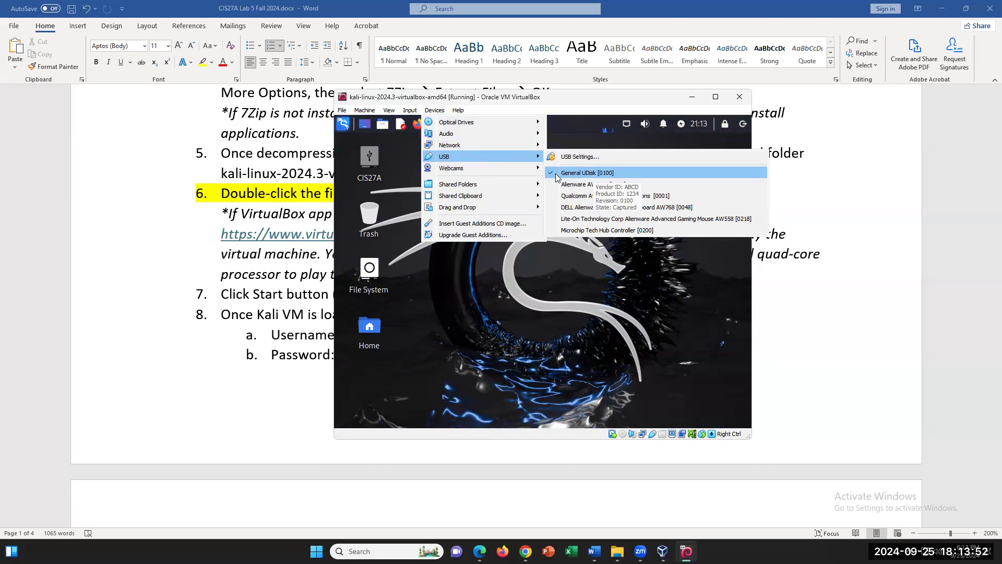
click(422, 111)
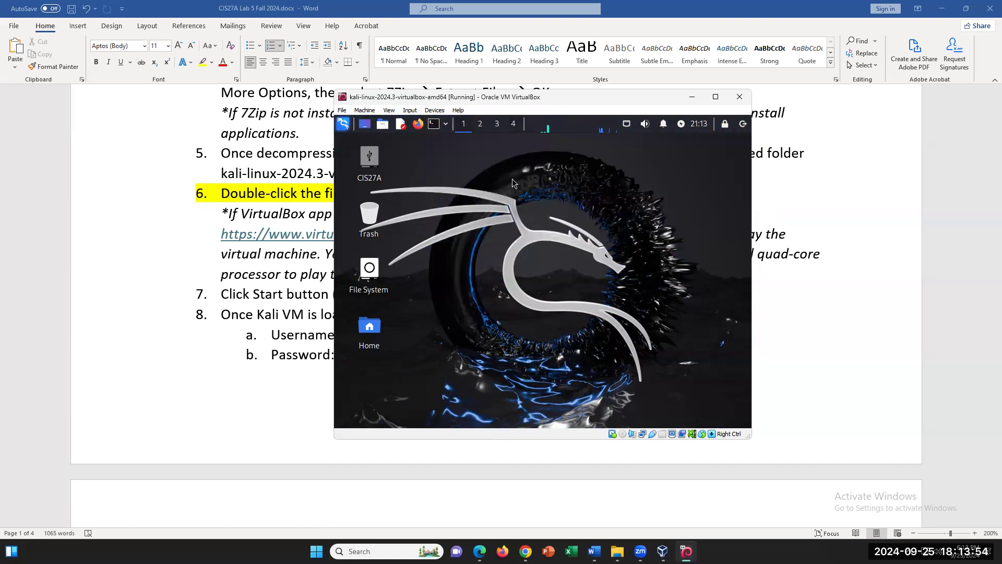
click(434, 110)
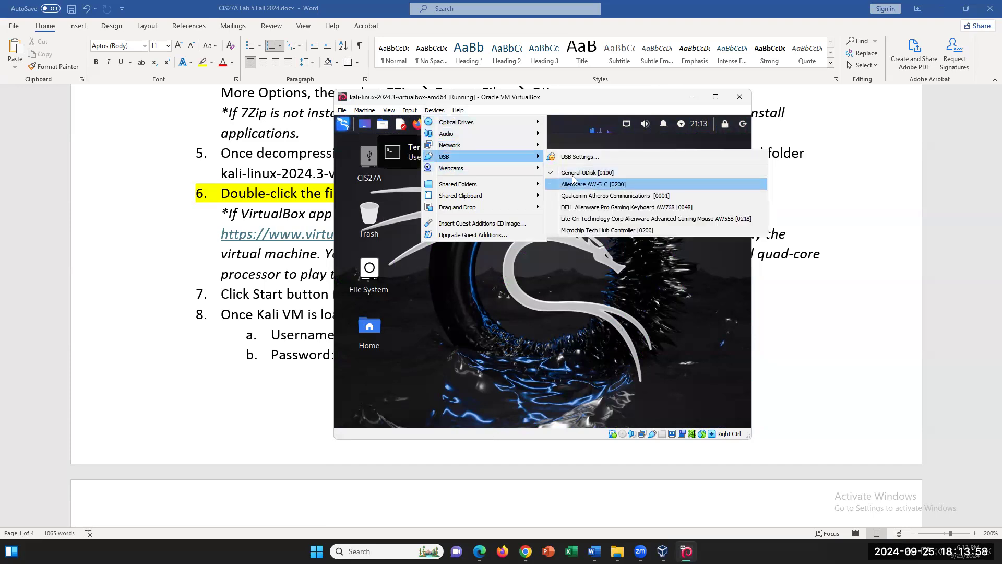
click(626, 307)
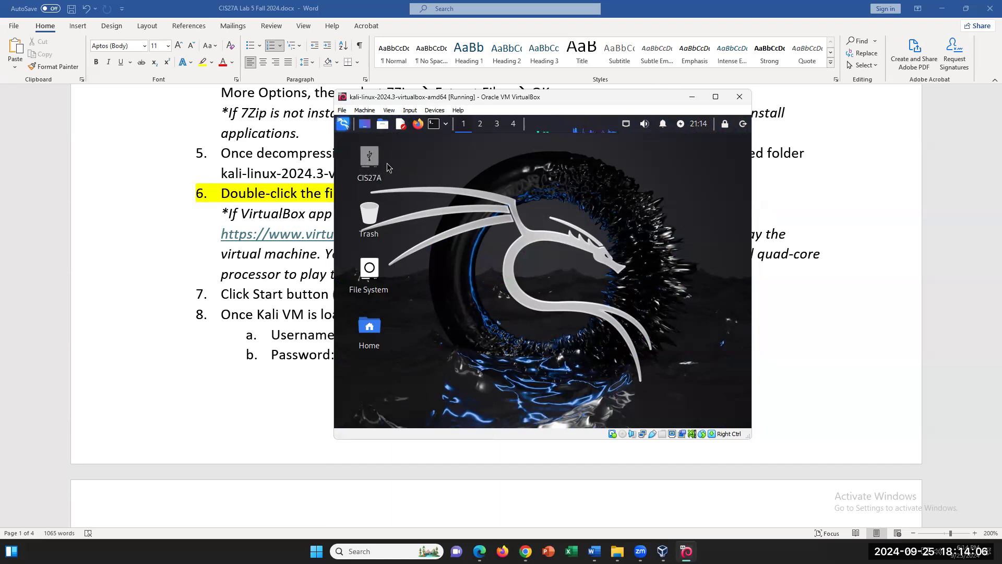
mouse_move(370, 179)
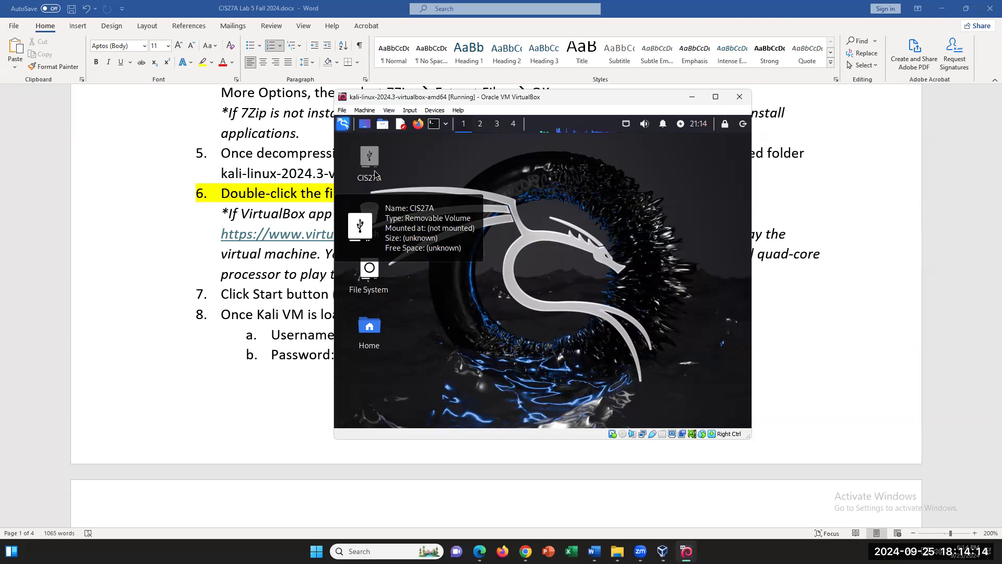
click(434, 110)
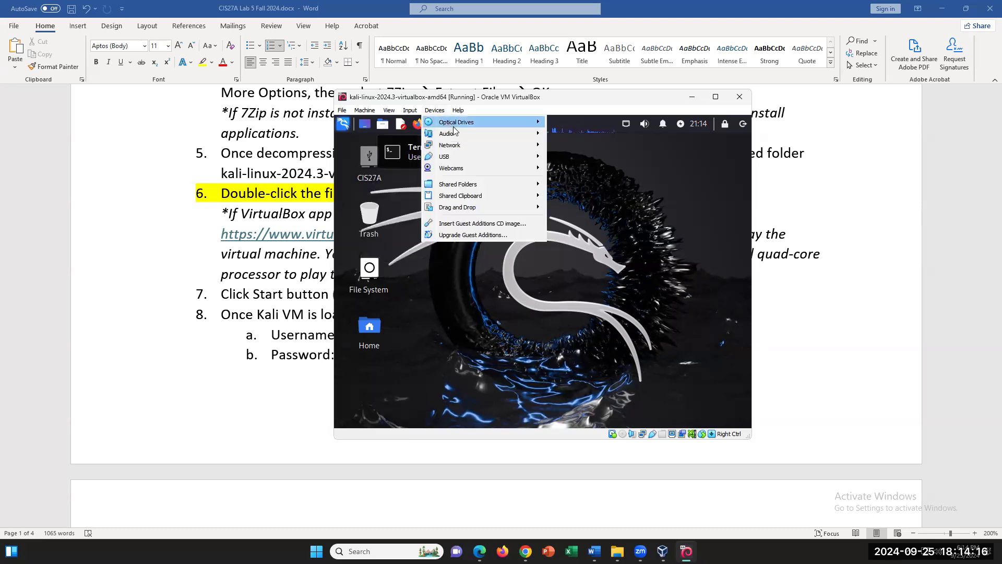
mouse_move(455, 157)
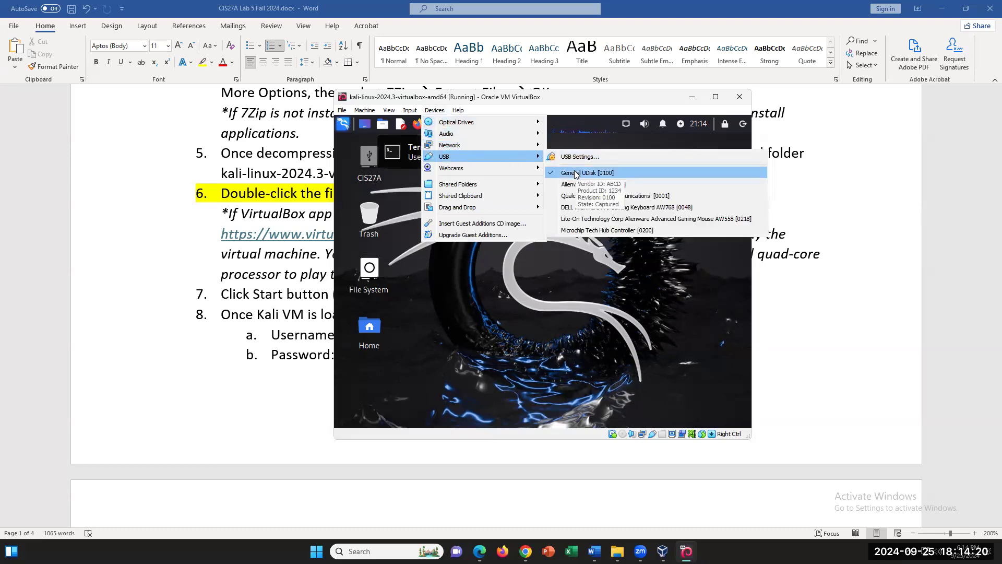
click(550, 312)
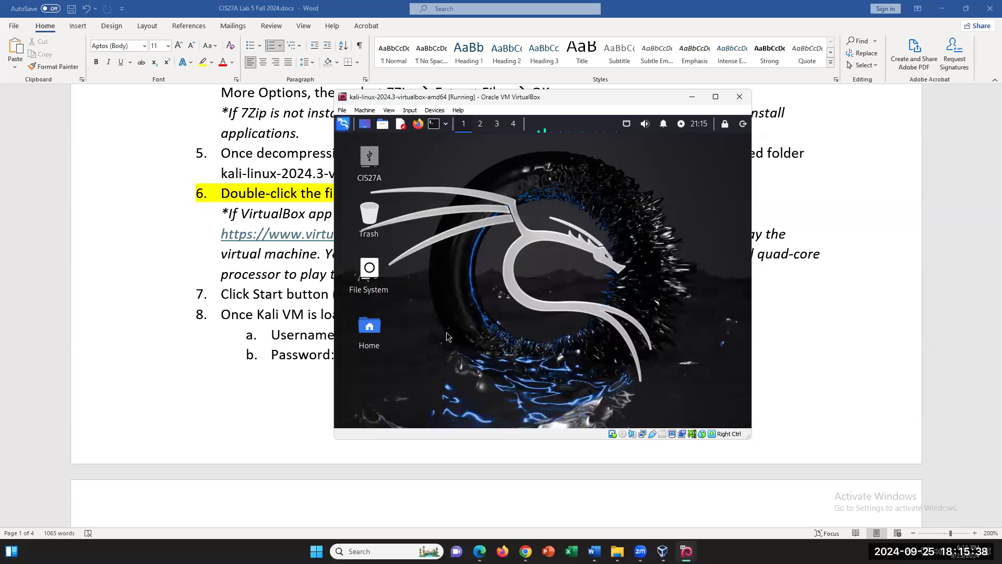
click(274, 371)
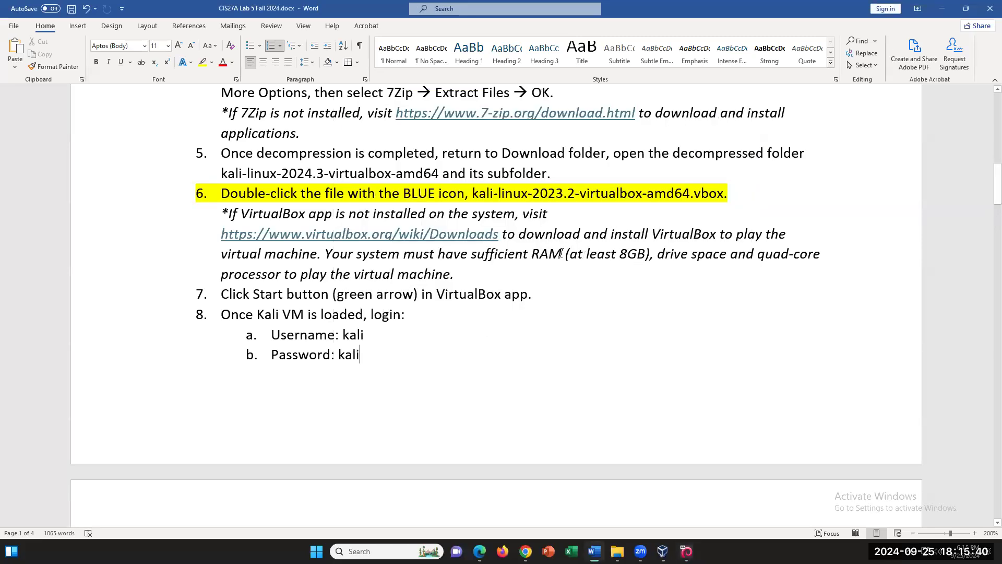
- Highlight the RAM and quad-core requirement sentence and the start of step 9
drag(559, 253, 624, 276)
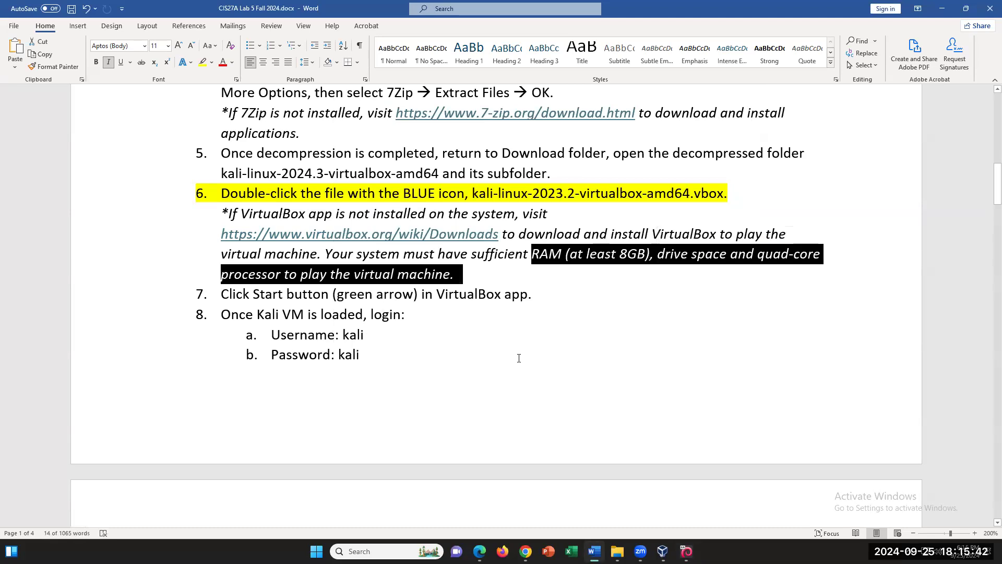
scroll(519, 358, down, 6)
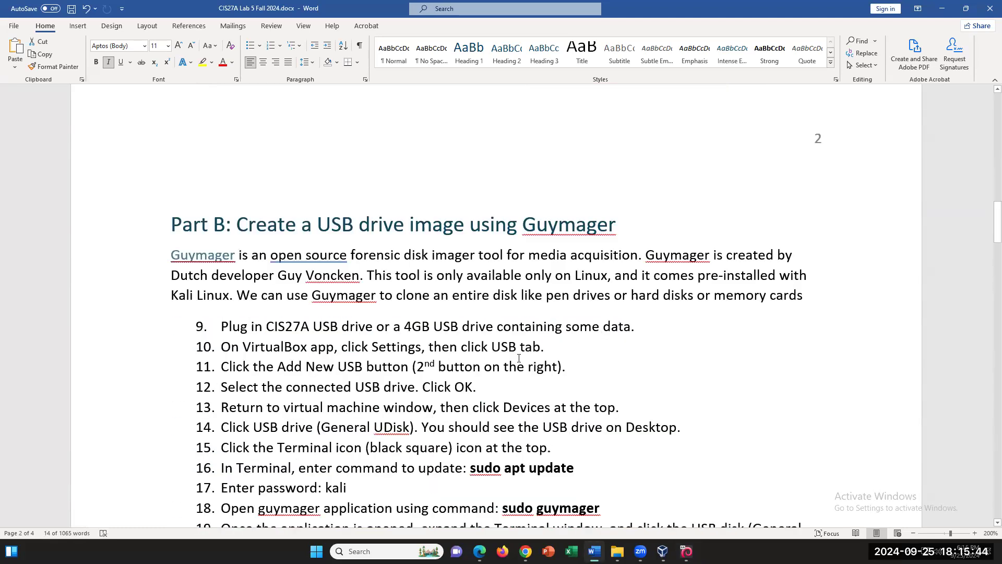
drag(222, 327, 548, 349)
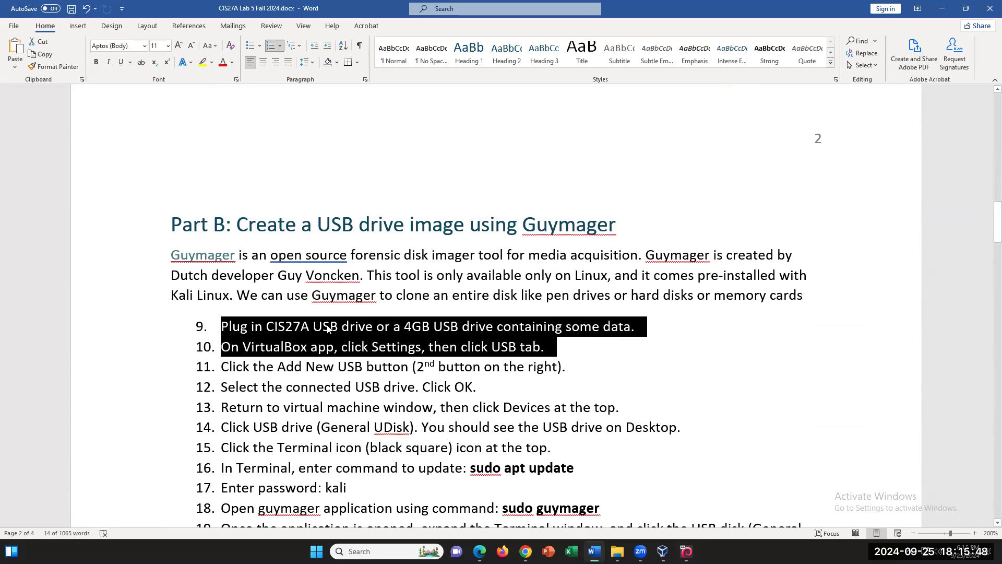
scroll(364, 344, up, 4)
scroll(365, 345, down, 4)
- Select Part B steps 9–10, then 9–12, then 9–14 for emphasis
click(560, 346)
drag(560, 347, 239, 335)
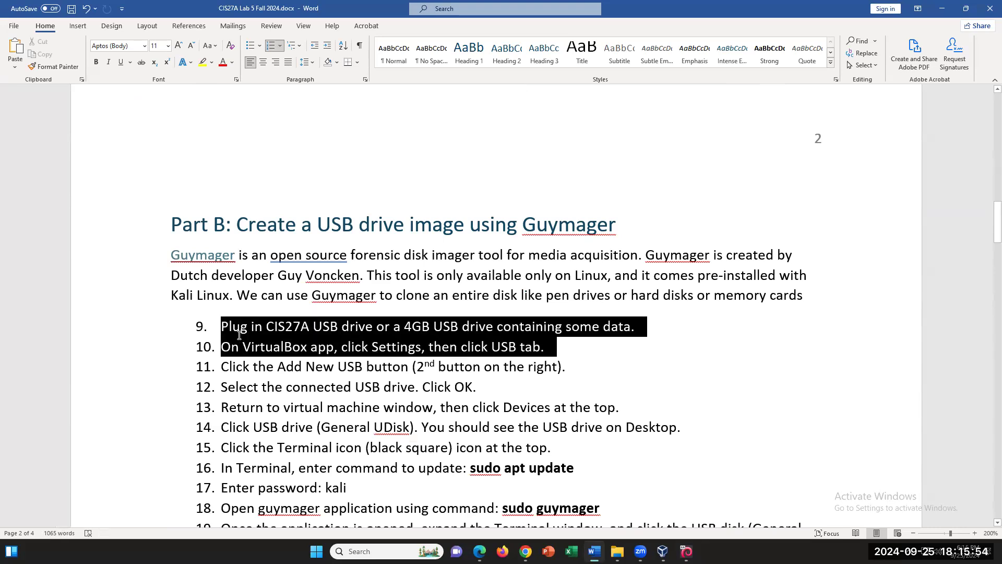
click(635, 346)
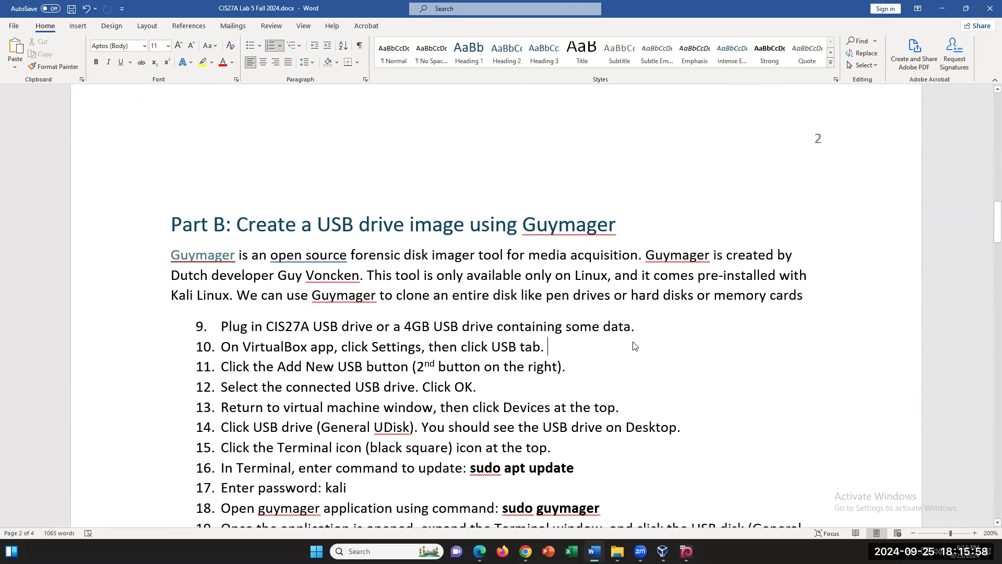
drag(219, 327, 486, 393)
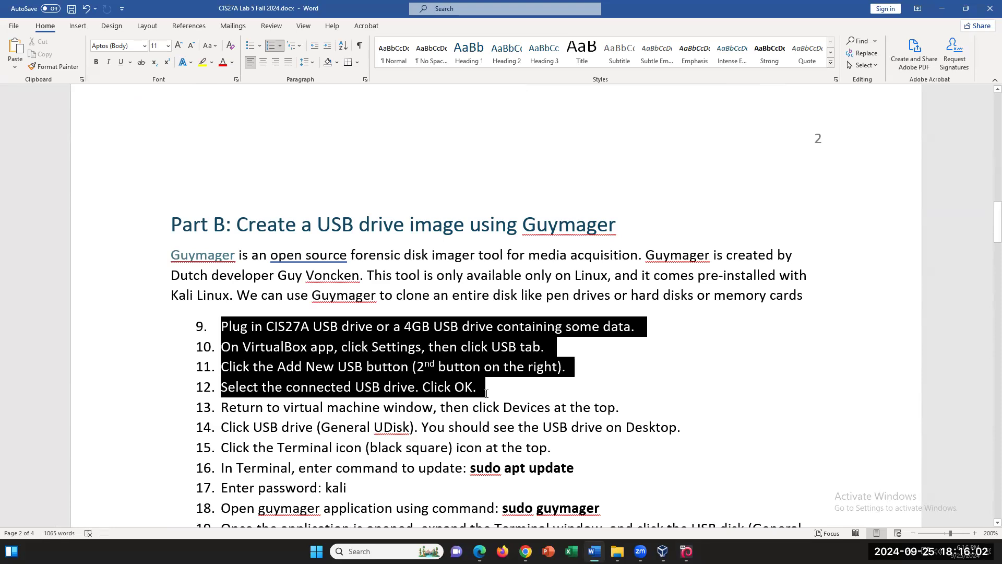
click(527, 407)
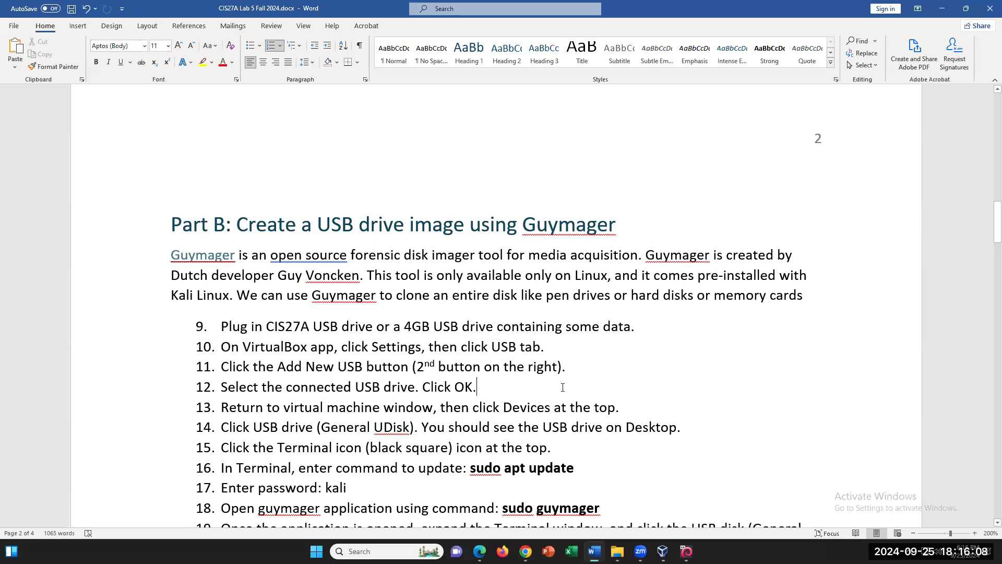
scroll(563, 387, down, 3)
drag(697, 282, 217, 175)
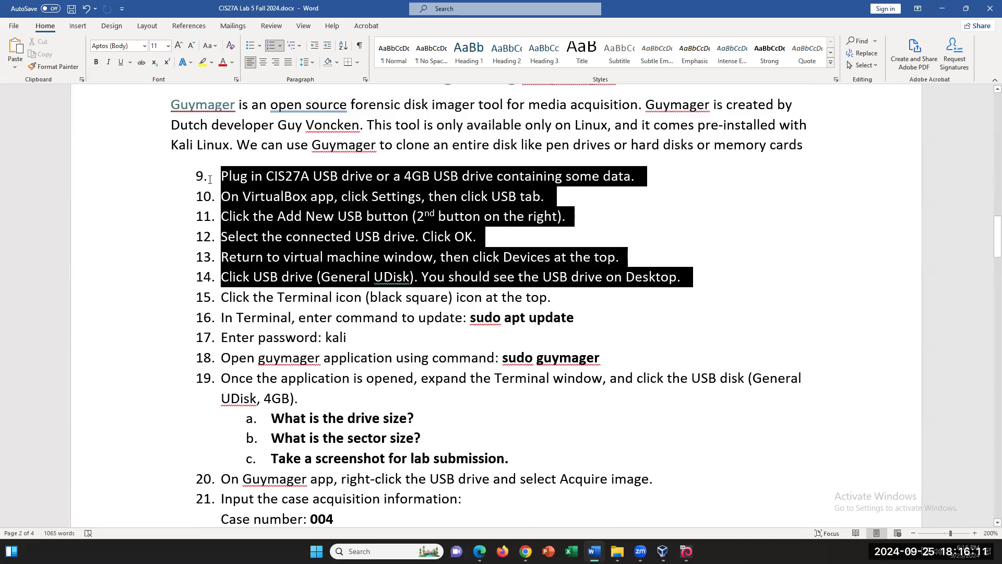
click(684, 293)
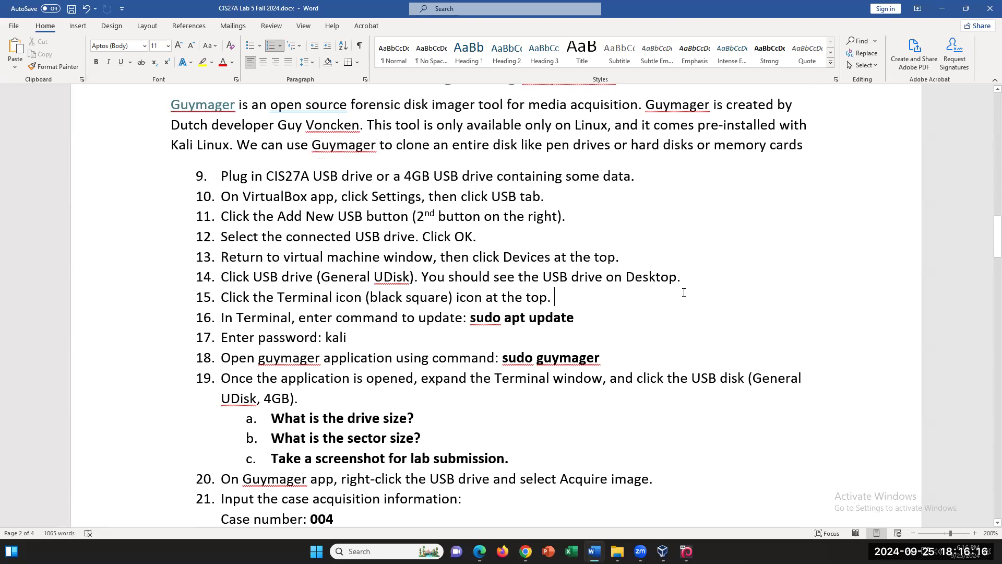
click(597, 309)
scroll(587, 318, up, 1)
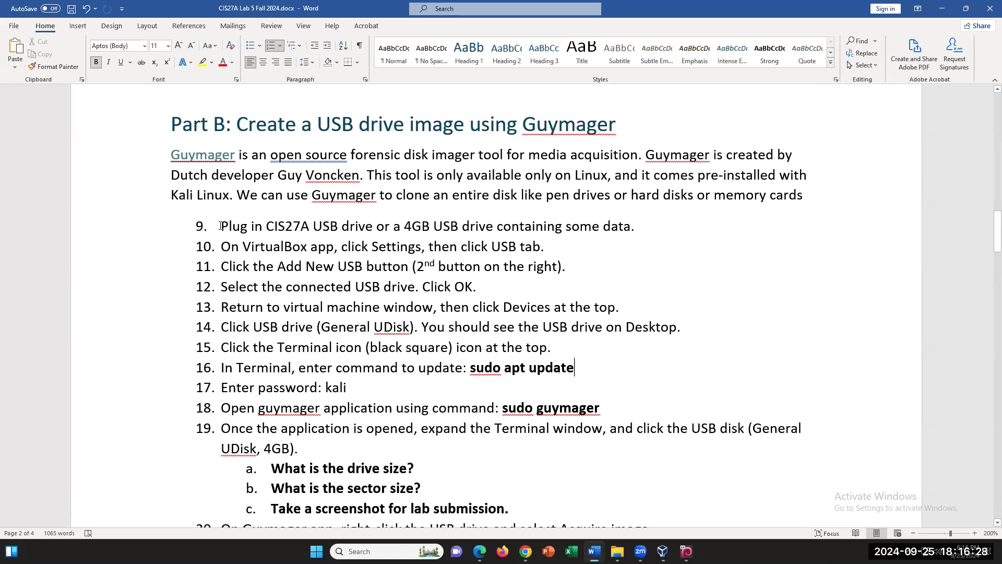
drag(220, 226, 313, 287)
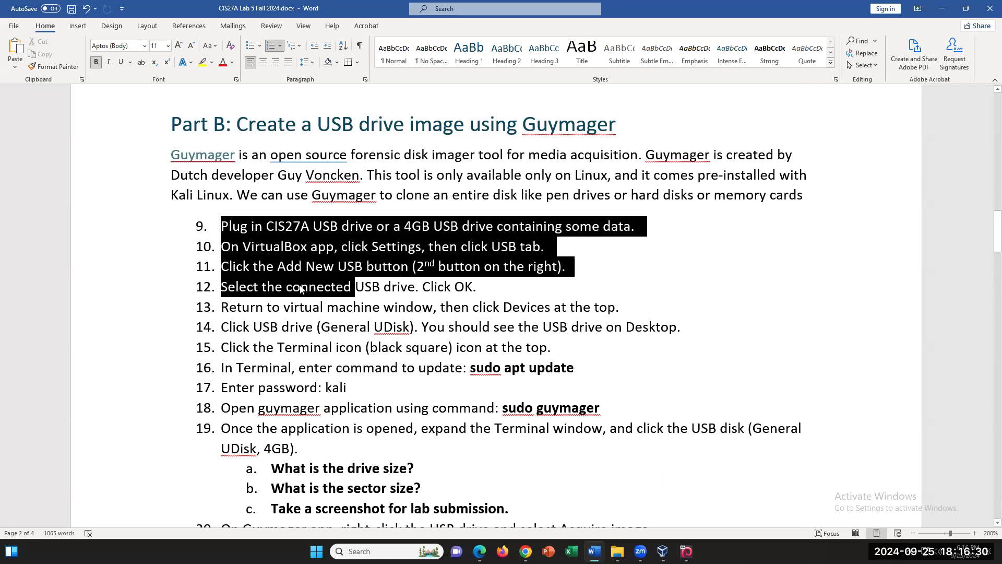
click(303, 255)
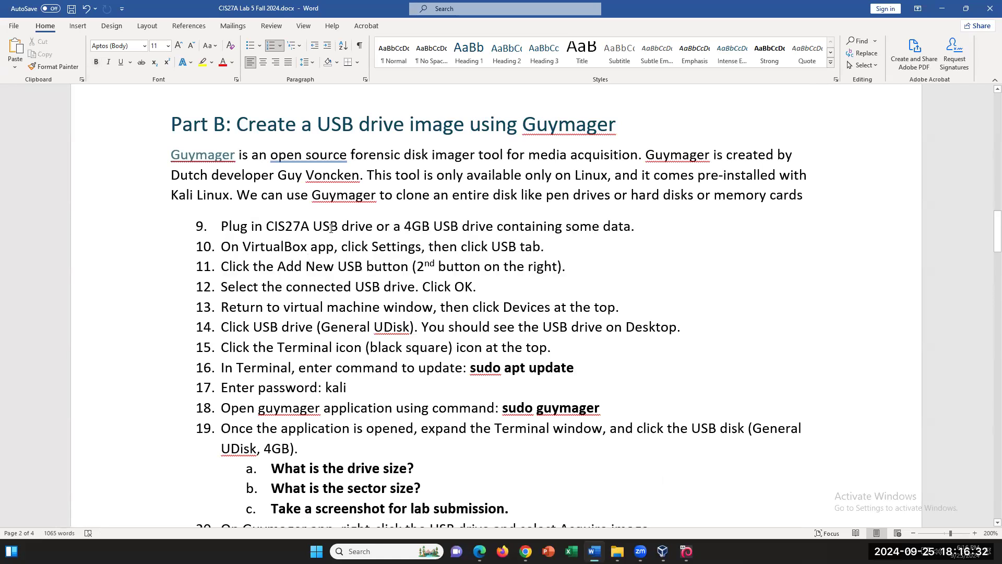
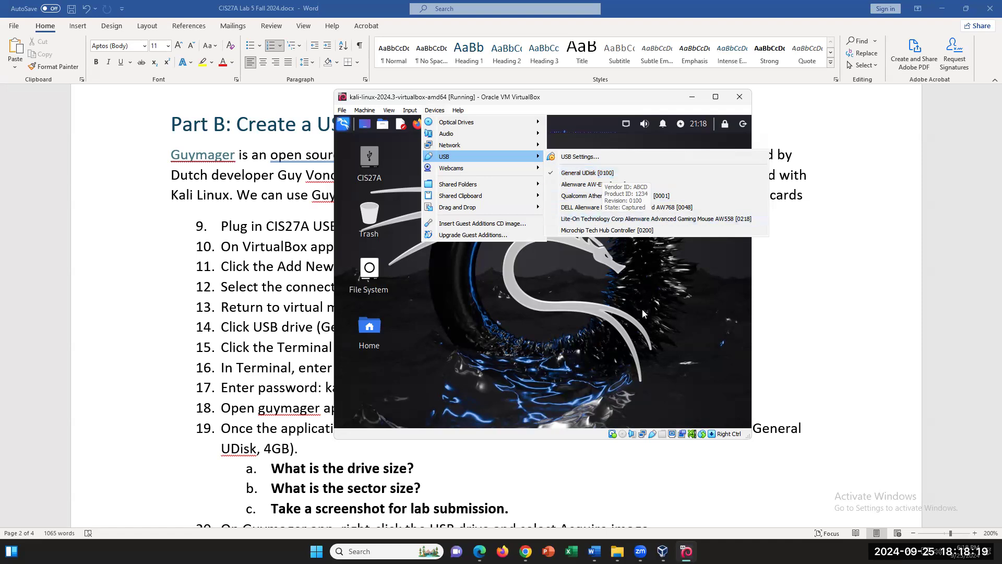
- Attach the General UDisk [0100] to the Kali VM, review list items 9–15, then return to the VM
click(556, 178)
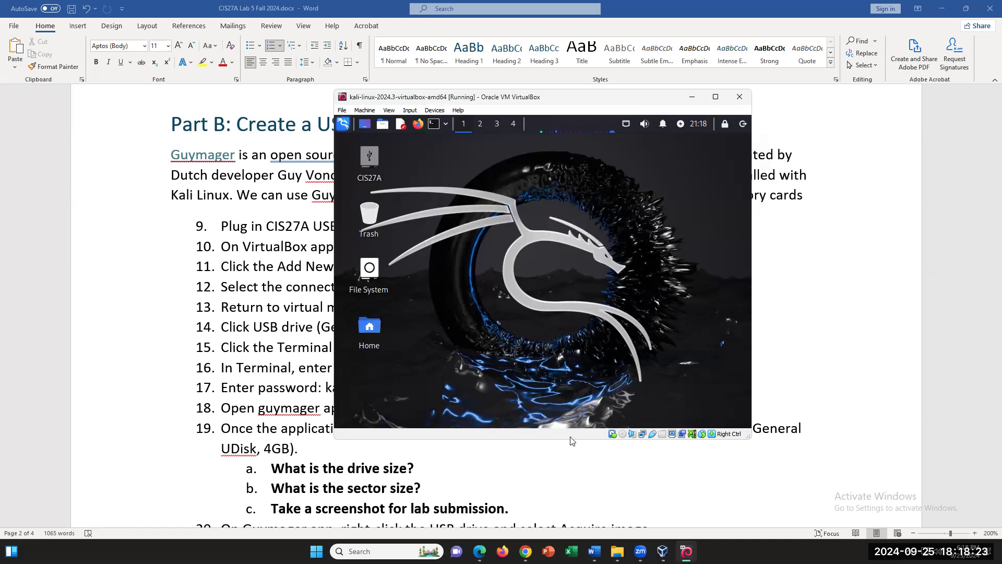
click(309, 451)
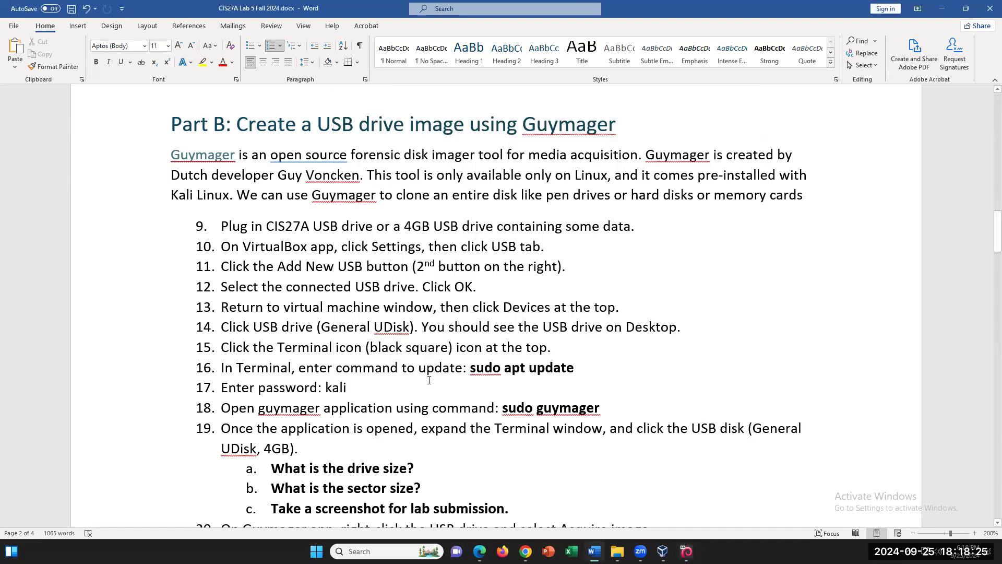
drag(552, 346, 212, 226)
click(384, 326)
click(686, 551)
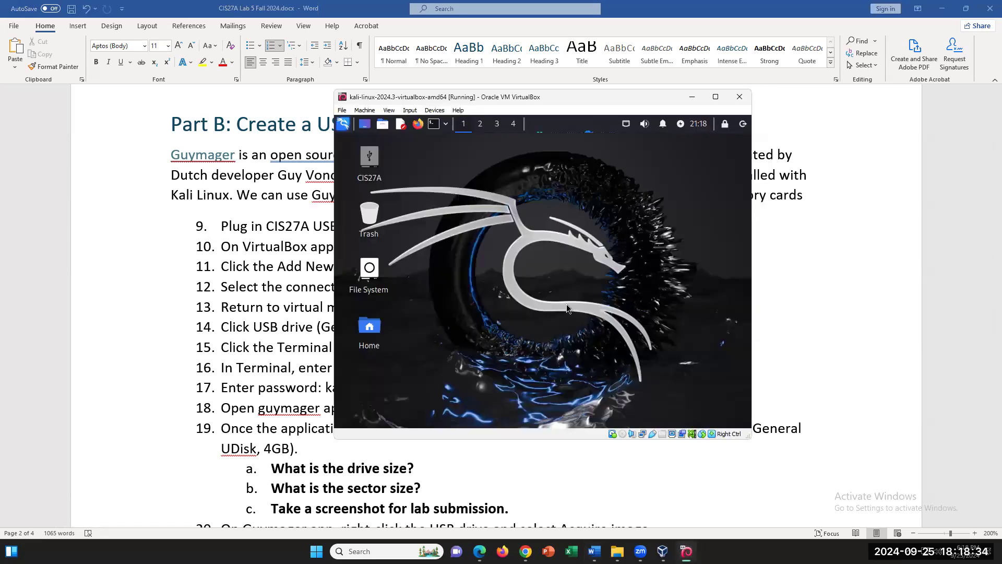
- Open a Kali terminal and zoom its text in three times
click(434, 124)
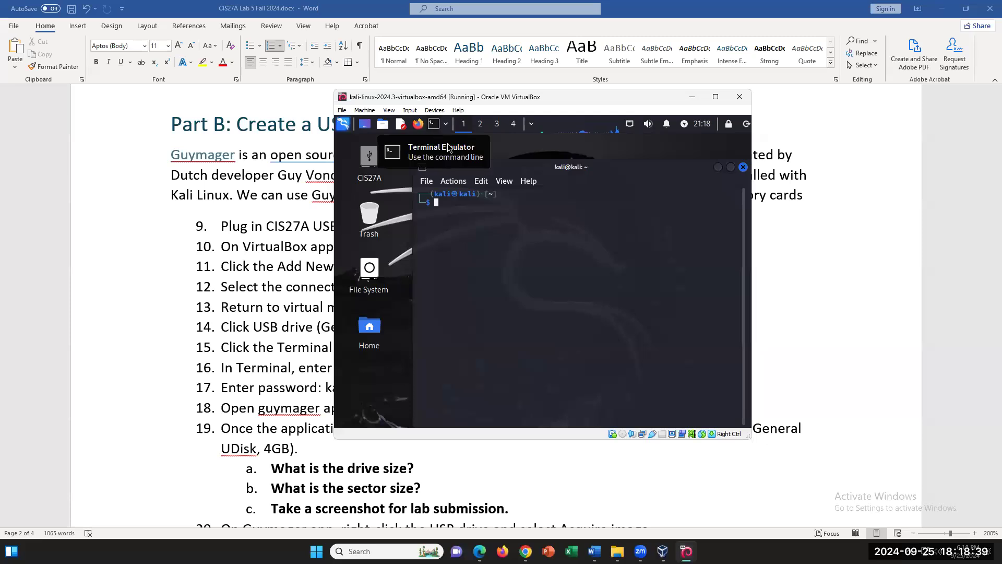
click(509, 186)
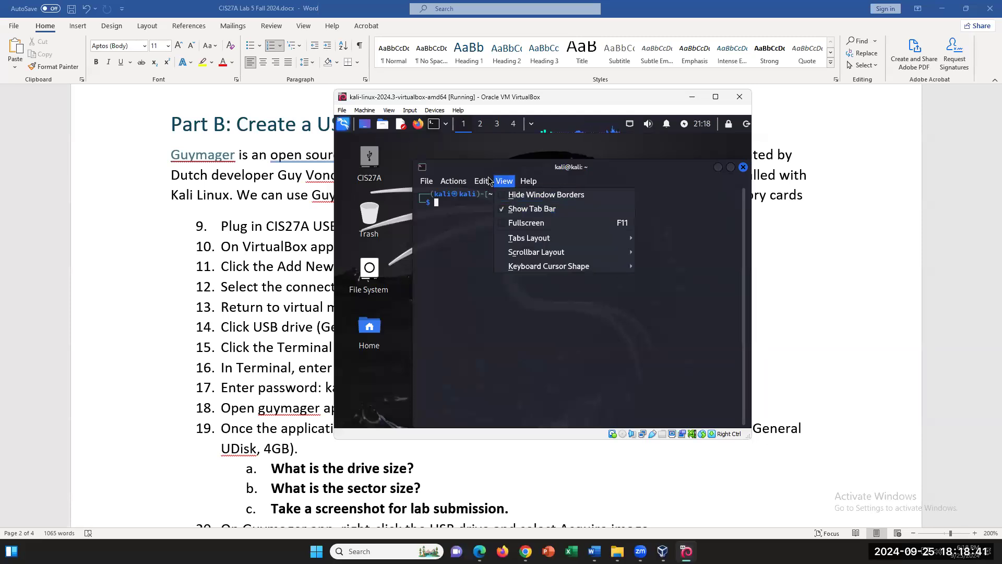
mouse_move(483, 181)
click(501, 240)
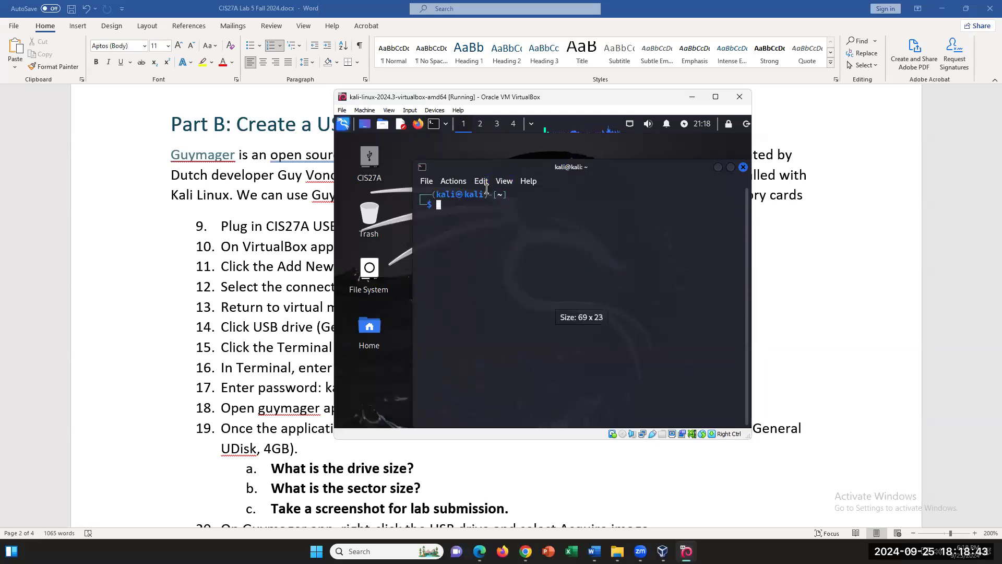
click(481, 181)
click(501, 236)
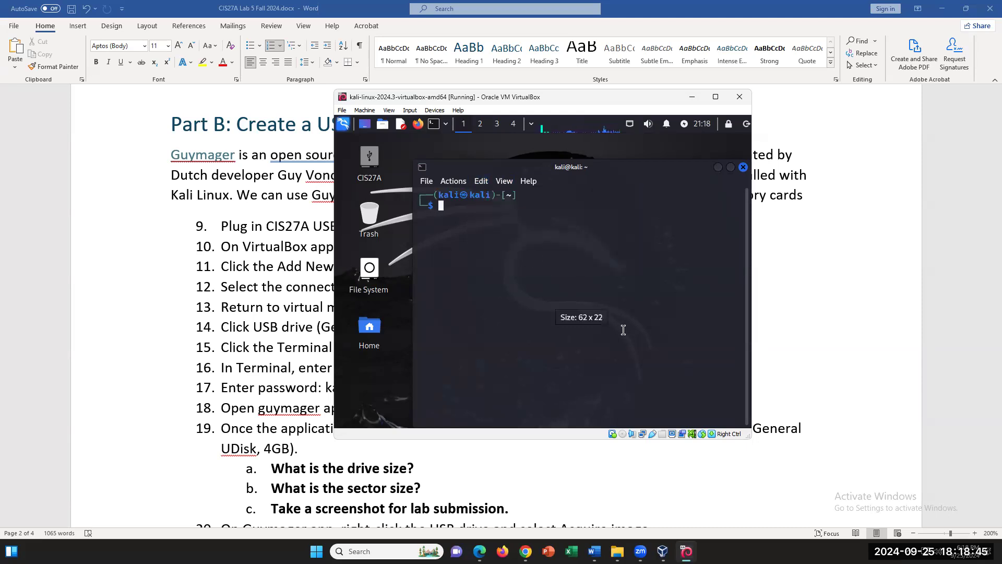
- Look up the sudo apt update command in step 16 of the lab instructions
click(266, 322)
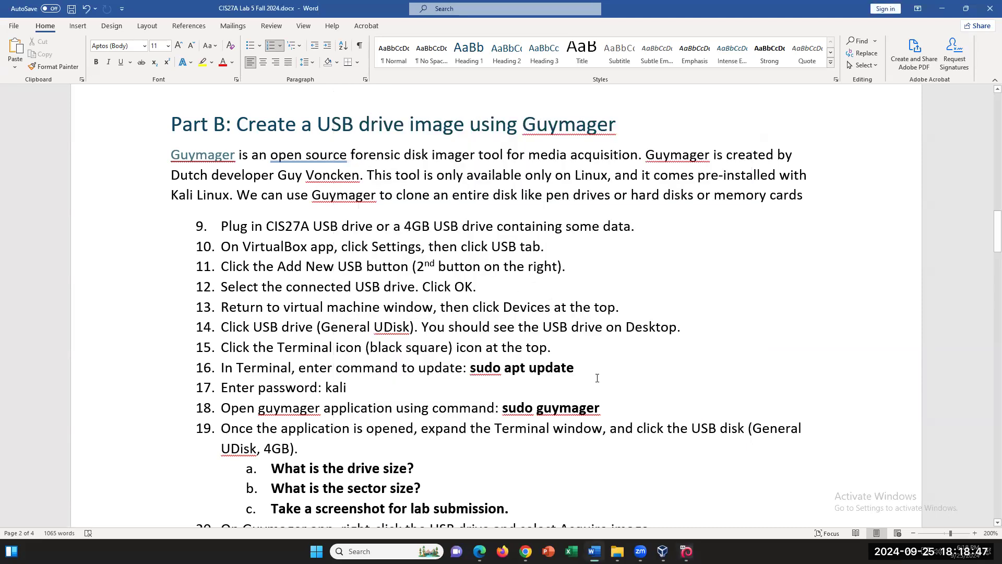
shift+click(470, 367)
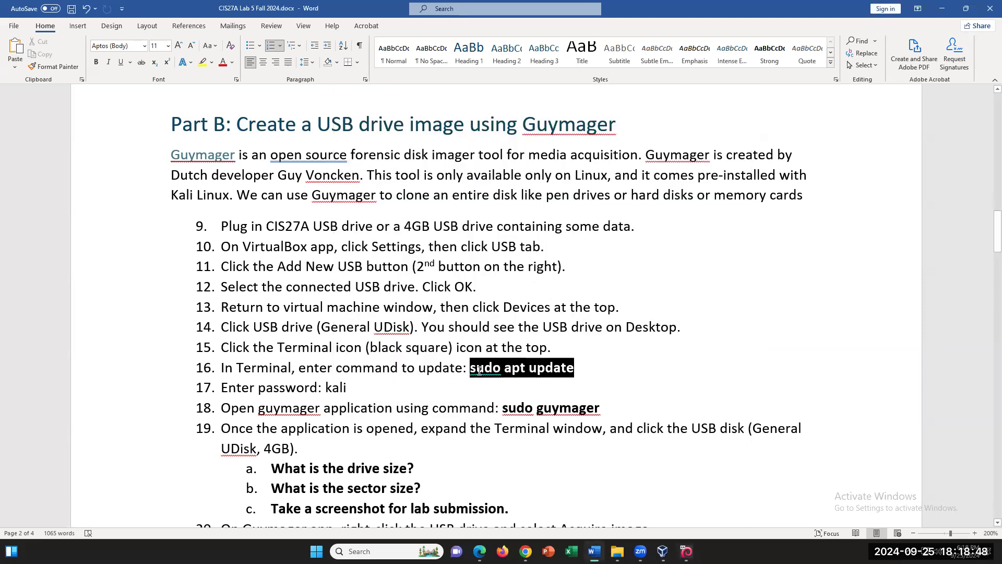
click(605, 379)
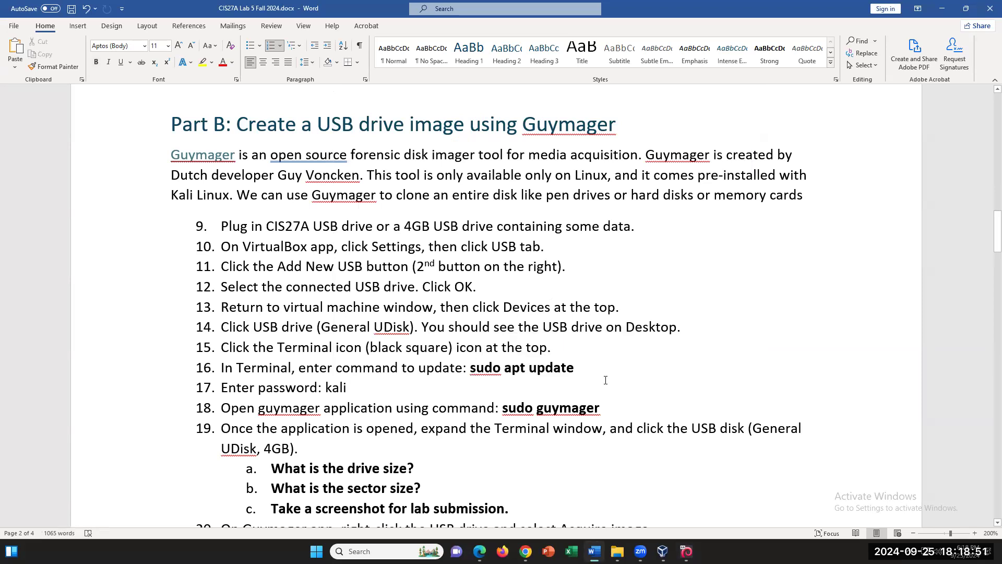
click(605, 374)
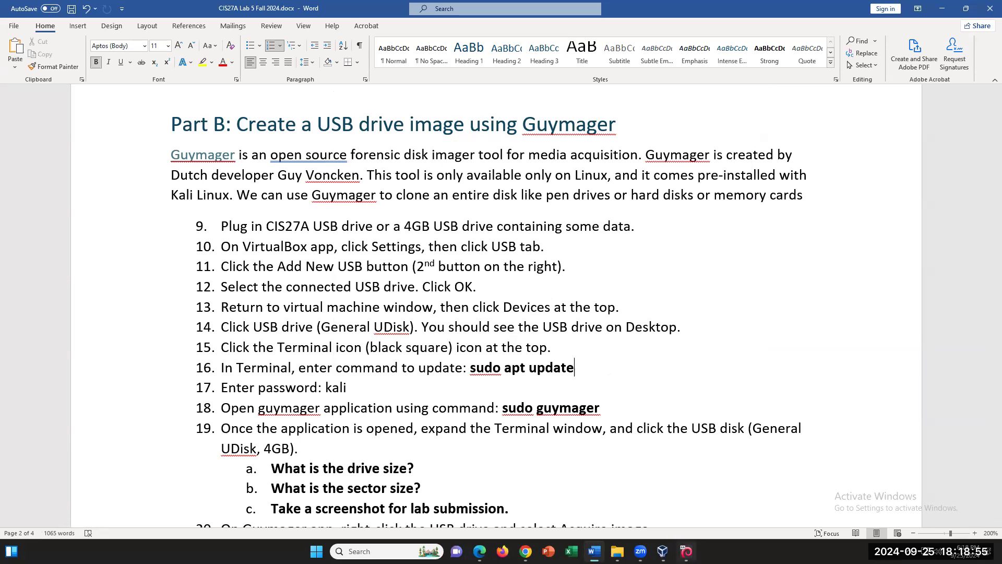
- Run sudo apt update in the Kali terminal with the sudo password, then return to Word
click(687, 551)
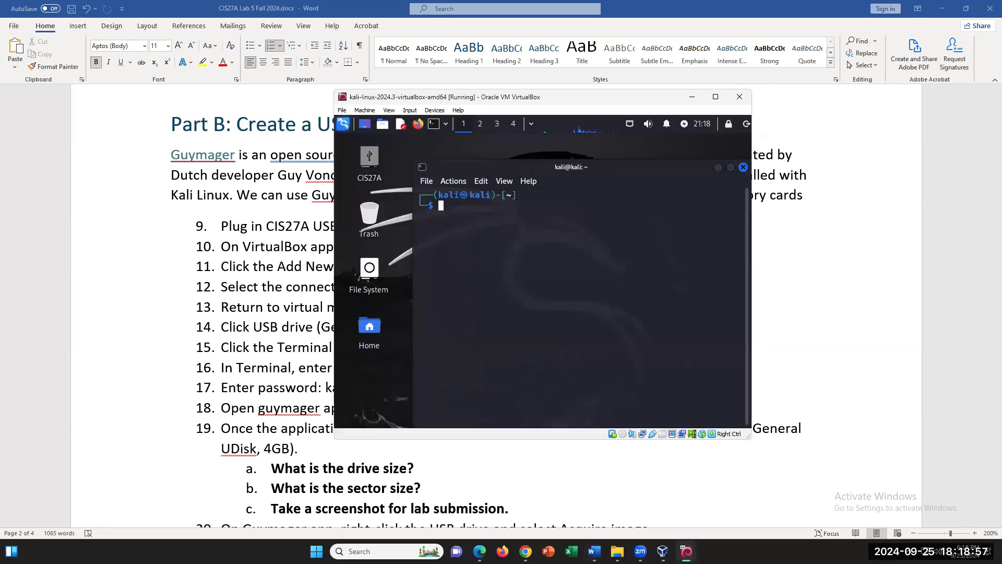
text(sudo apt update)
key(Return)
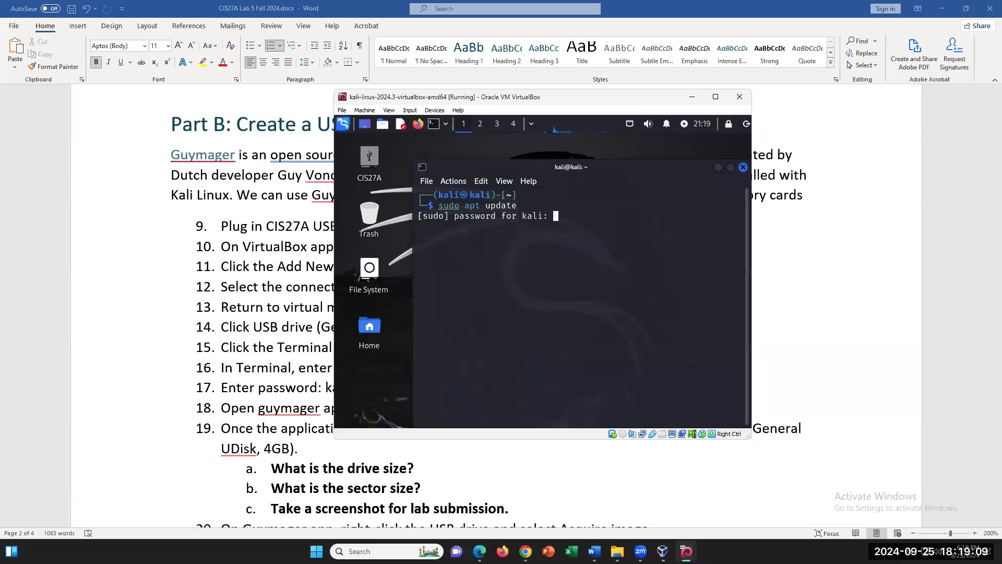
key(Return)
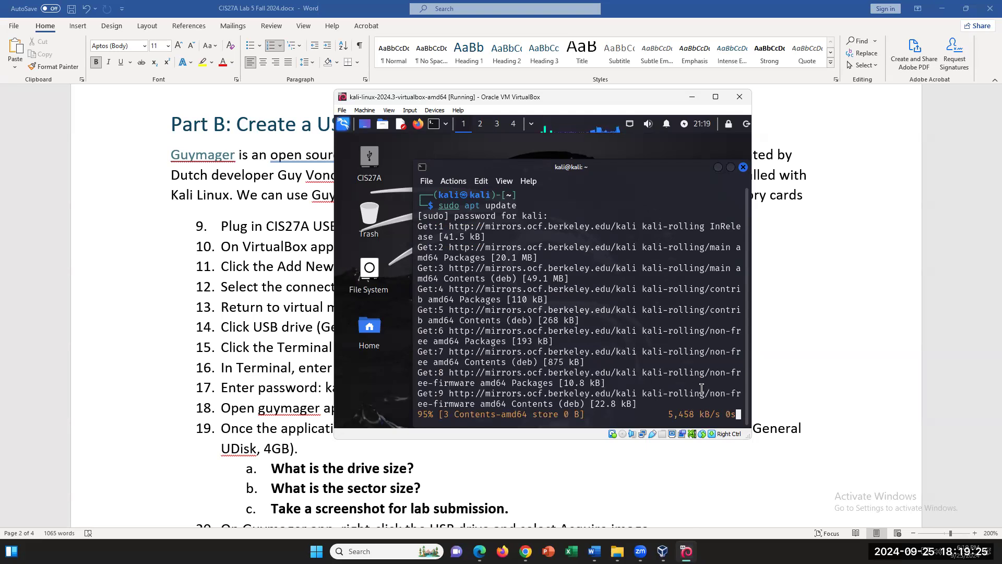
click(596, 361)
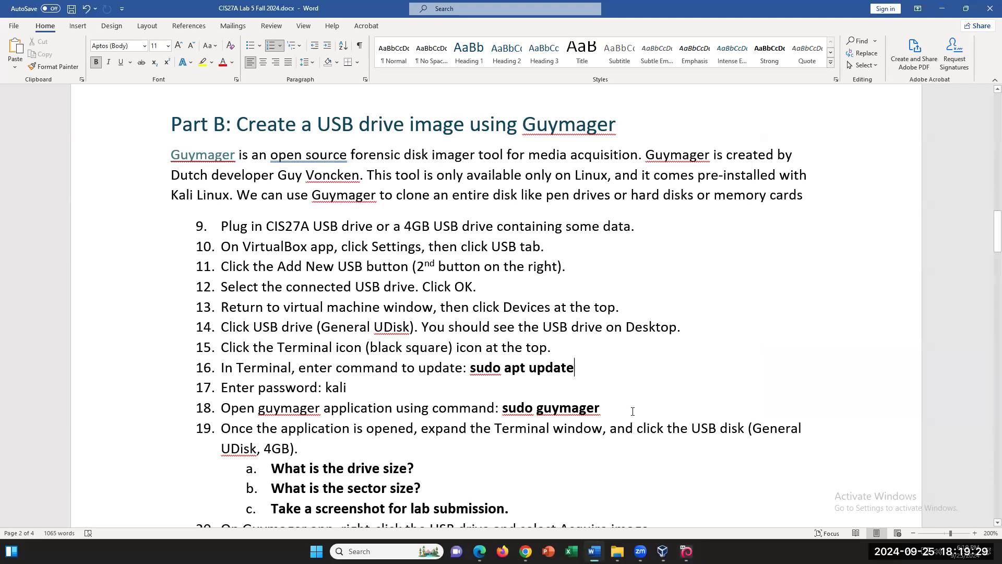
- Review the sudo guymager command in step 18 and the intro paragraph of the lab document
drag(602, 407, 515, 403)
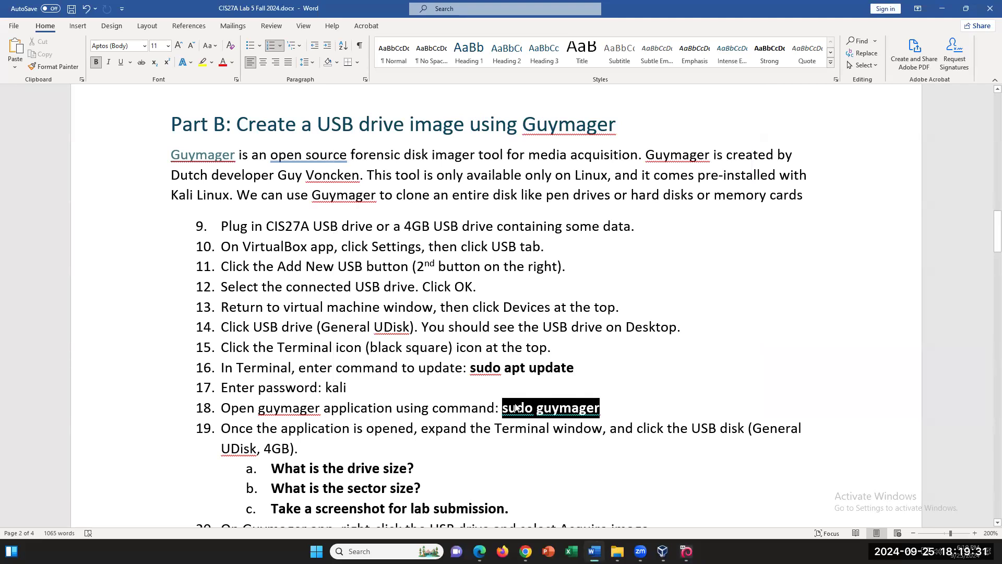
click(640, 405)
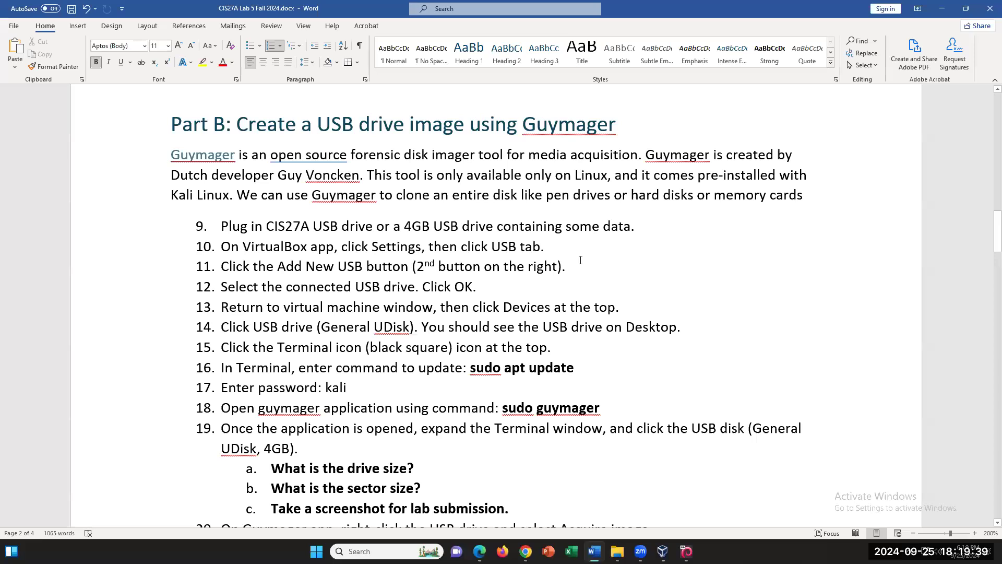
scroll(580, 260, up, 1)
drag(367, 225, 312, 224)
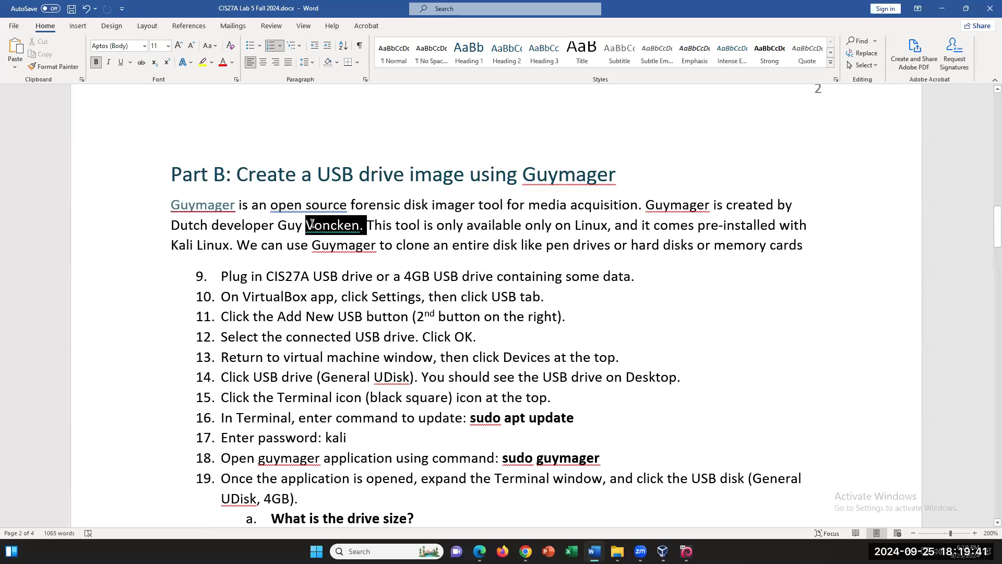
click(613, 462)
scroll(626, 460, down, 1)
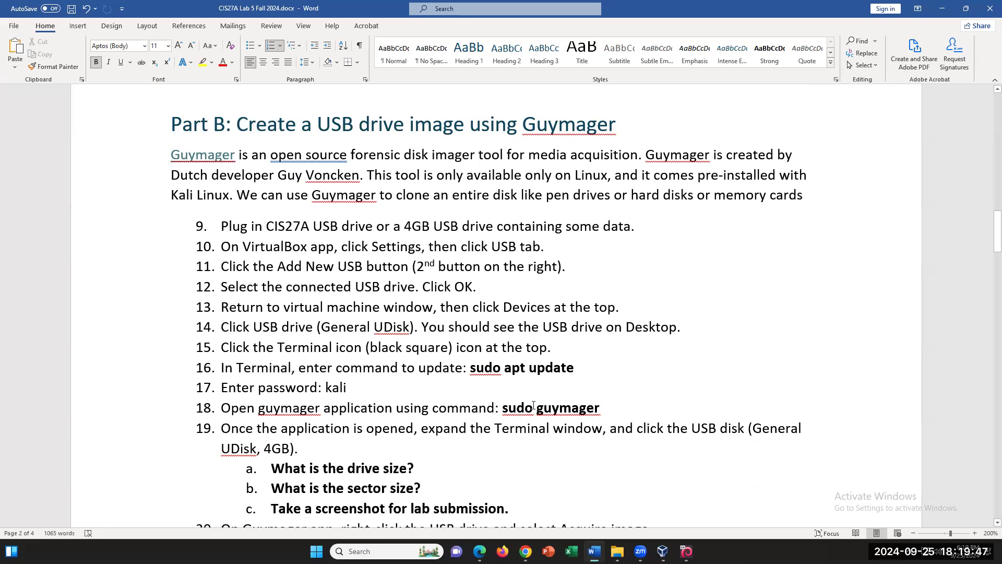
drag(533, 409, 503, 405)
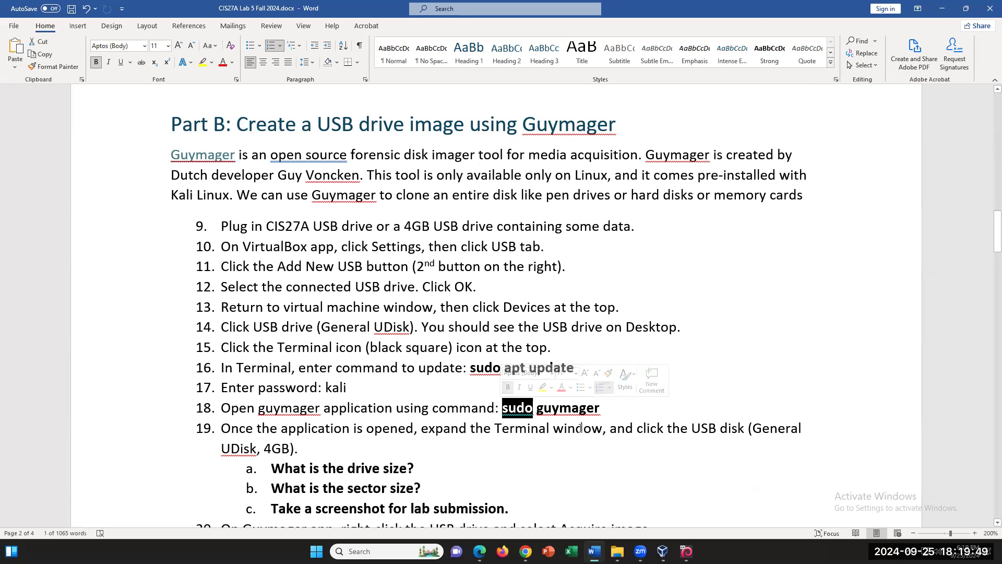
click(624, 408)
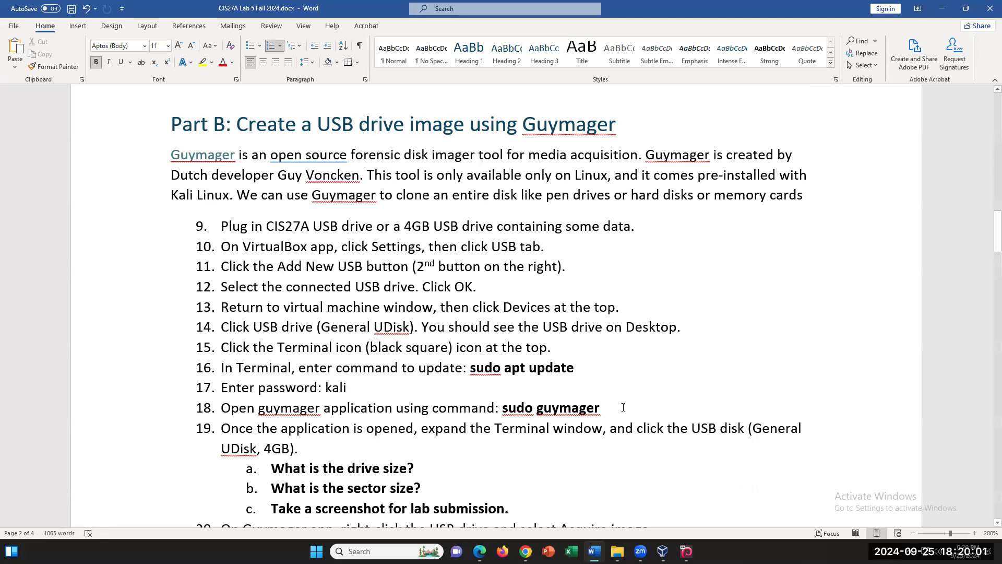
scroll(620, 409, down, 1)
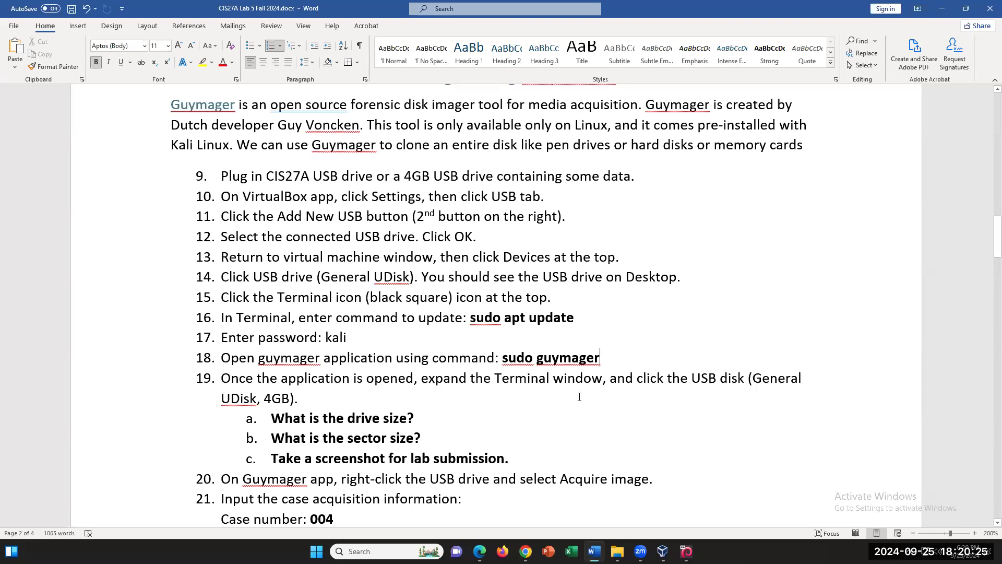
- Scroll the instructions to steps 15–25 and bring the Kali VM terminal back on top
click(687, 551)
click(687, 551)
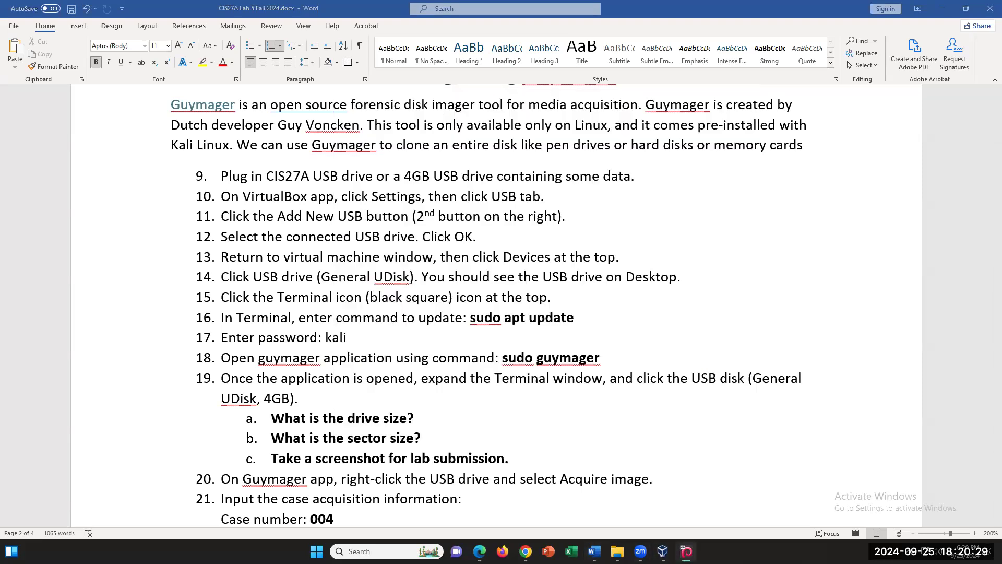
scroll(674, 460, down, 3)
scroll(674, 459, down, 1)
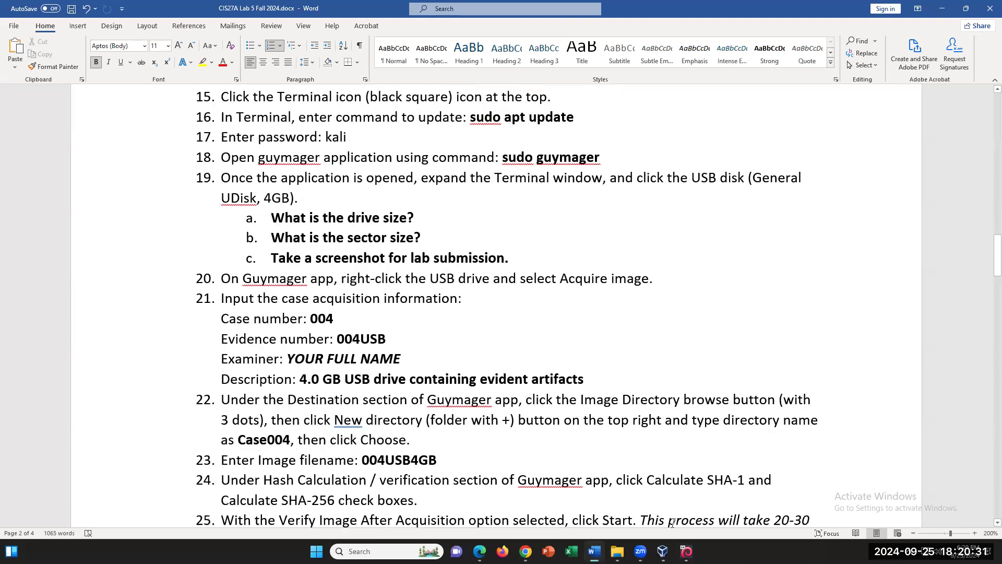
key(alt+Tab)
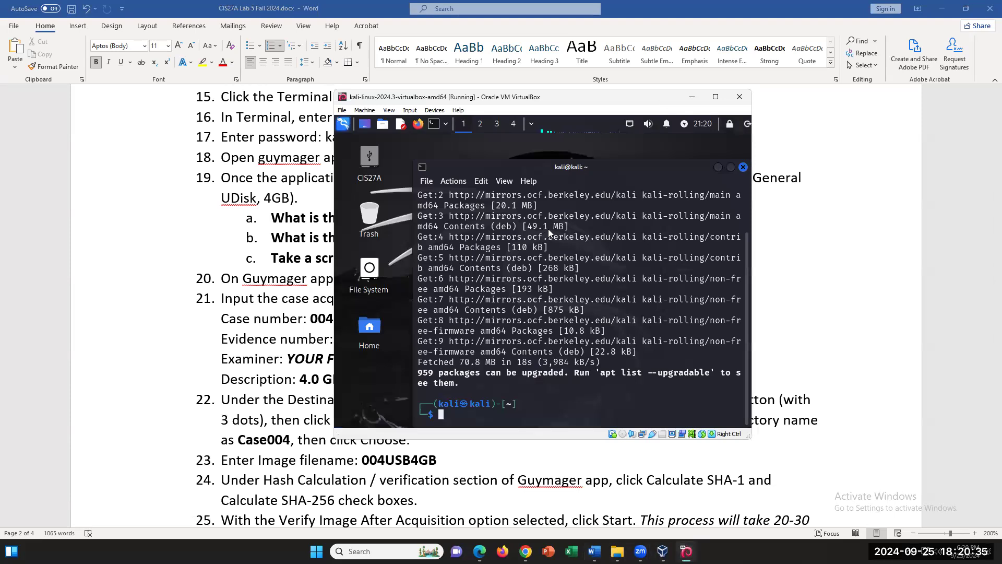
- Move the Kali VM window to the right beside the instructions and start typing 'sudo guyg'
drag(659, 99, 906, 132)
scroll(548, 229, down, 2)
scroll(551, 229, up, 2)
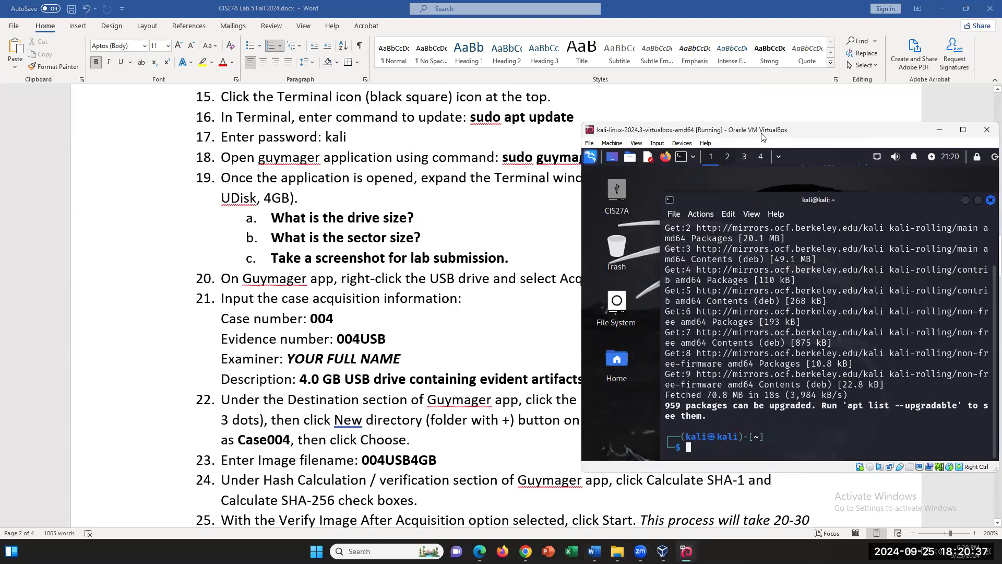
drag(762, 133, 641, 206)
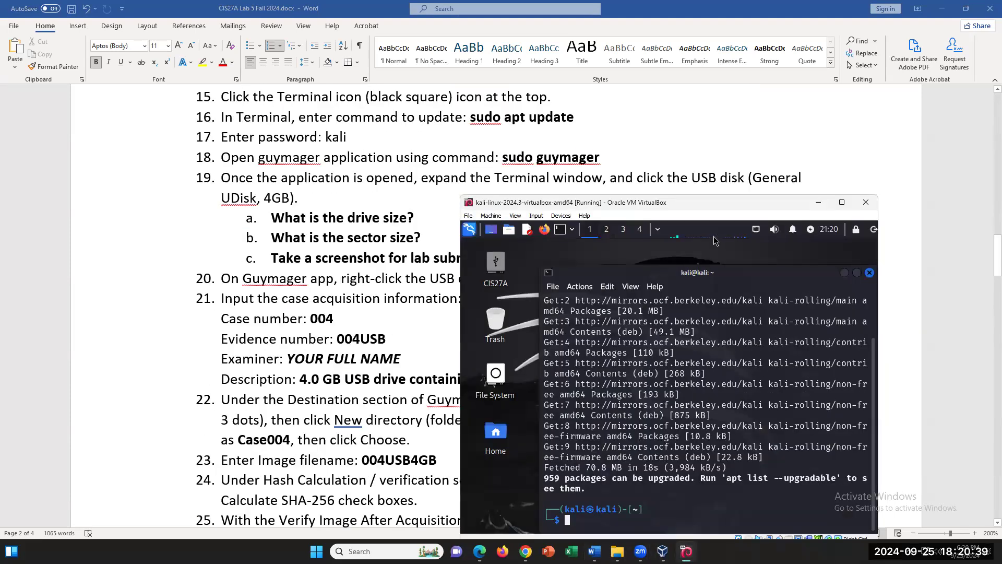
drag(720, 203, 739, 174)
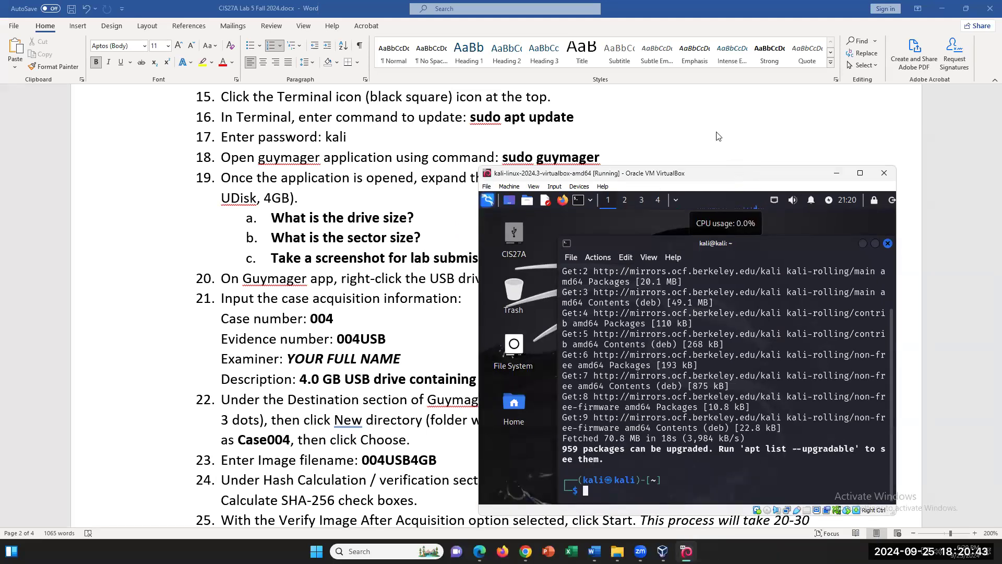
scroll(728, 151, down, 1)
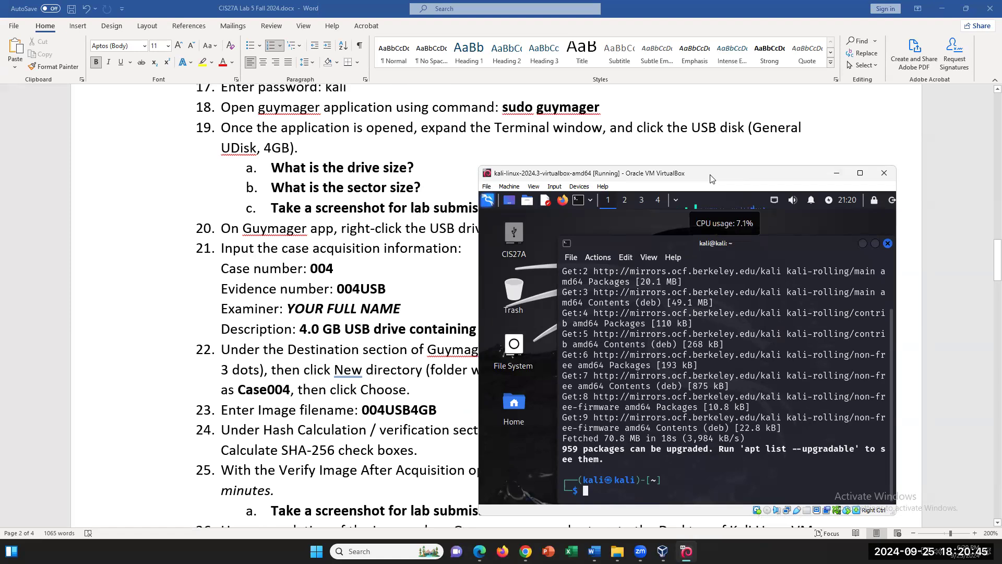
drag(710, 178, 717, 154)
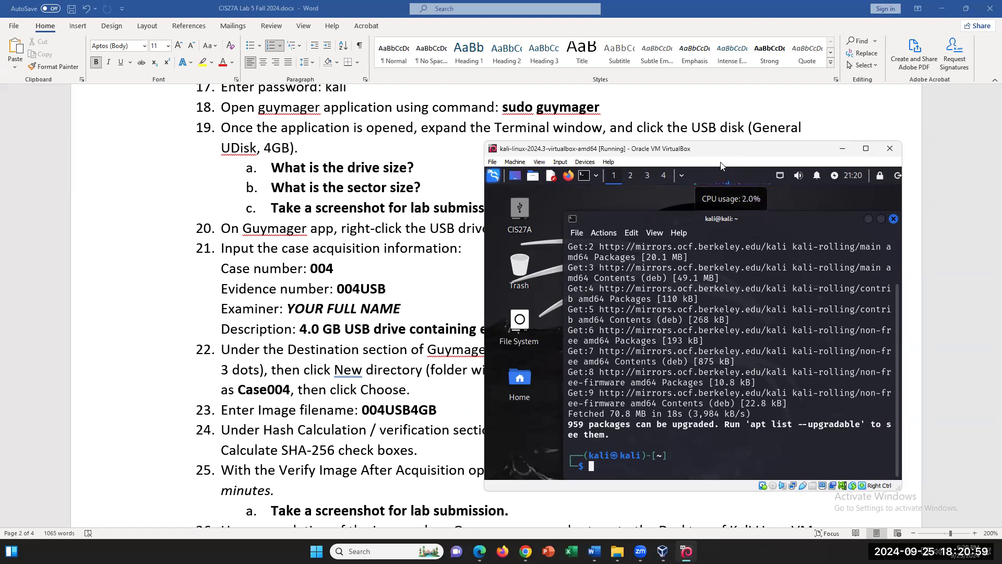
text(sudo)
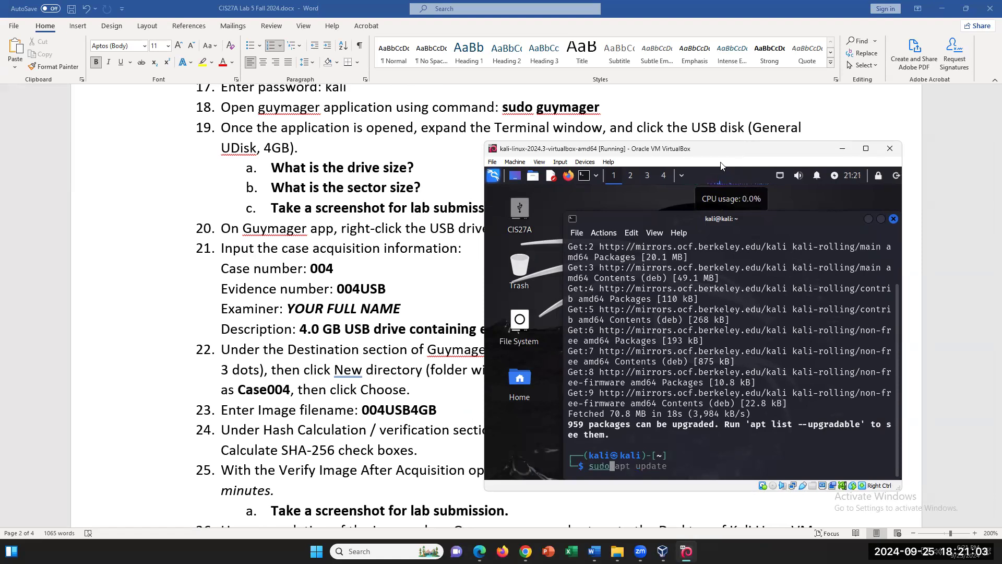
text( guymager)
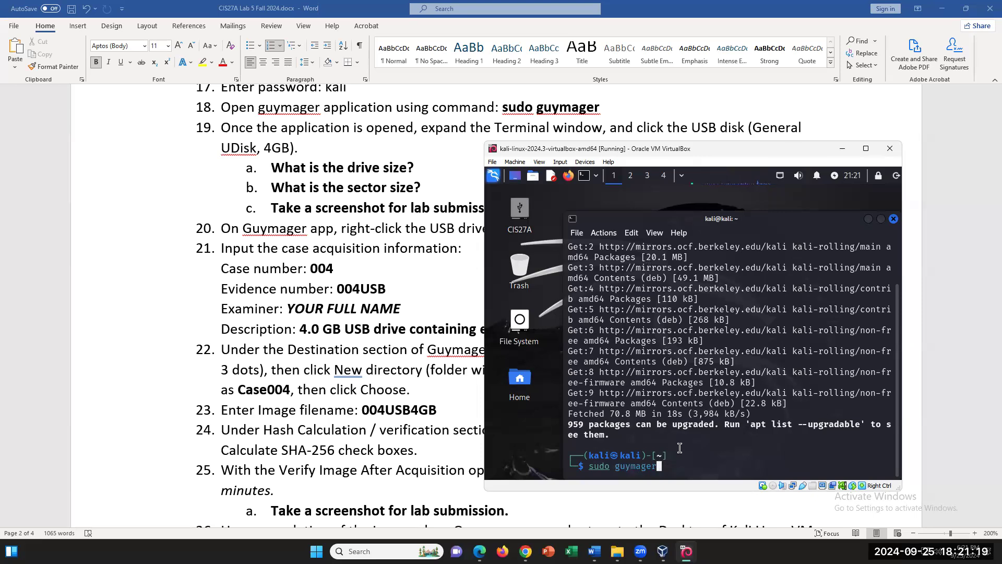
- Correct the typo to 'sudo guymager' and run it to launch Guymager
key(Return)
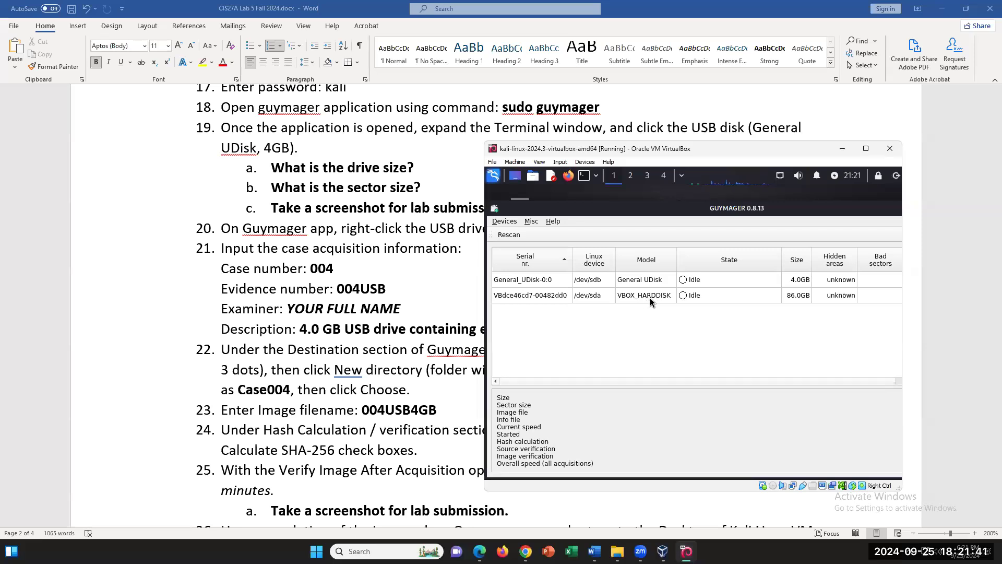
- Select the General_UDisk-0:0 row to show its 4,026,531,840-byte size and 512-byte sectors
click(650, 281)
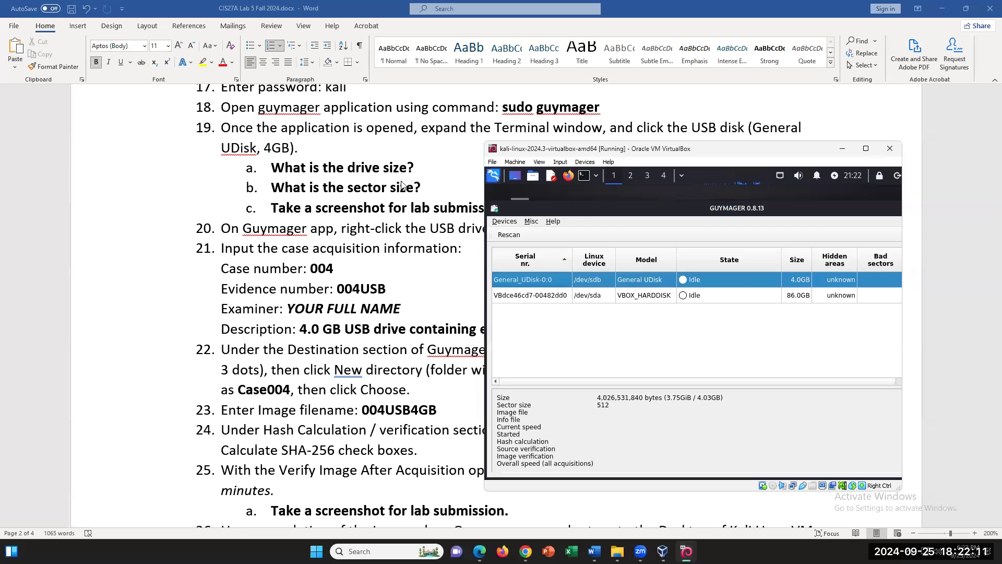
- Maximize the Kali VM window and compare it with the Word lab instructions
mouse_move(867, 152)
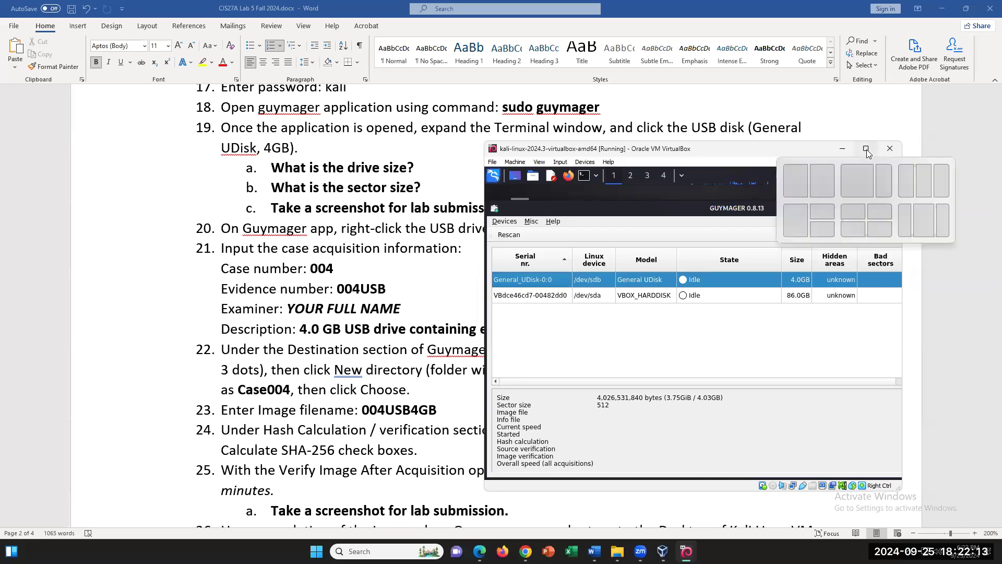
click(866, 150)
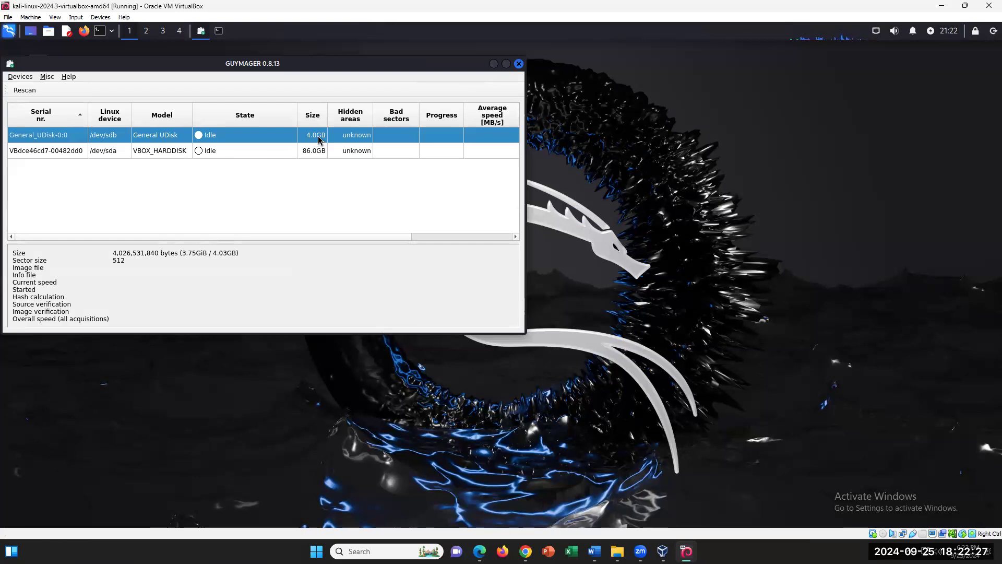
click(594, 551)
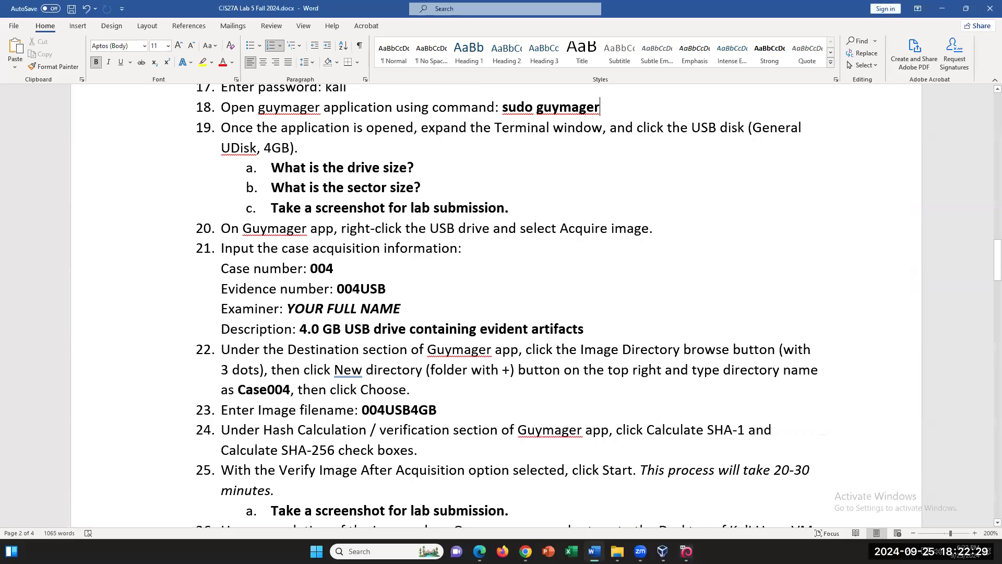
click(594, 551)
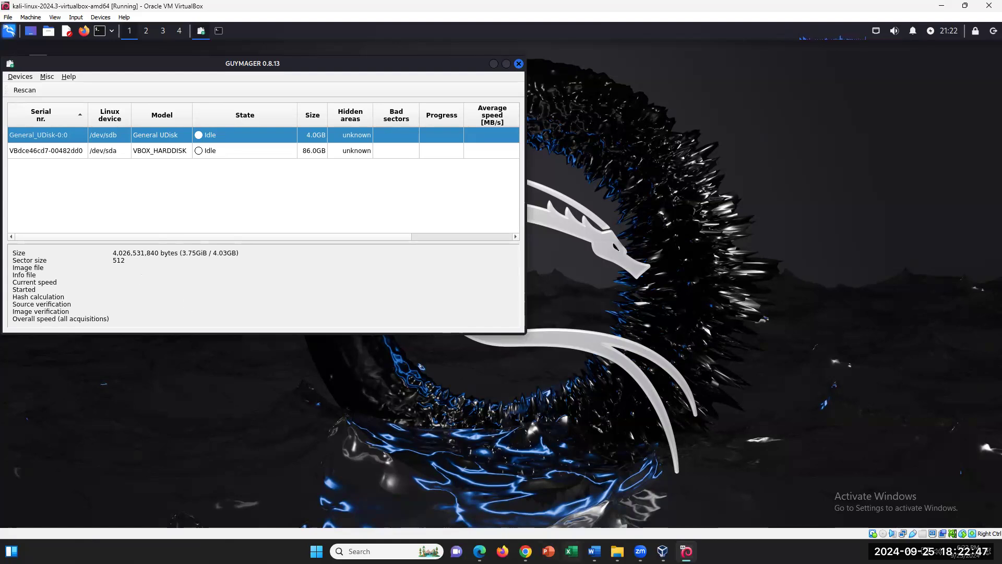
- Review the screenshot step in the instructions, then return to Guymager
click(595, 551)
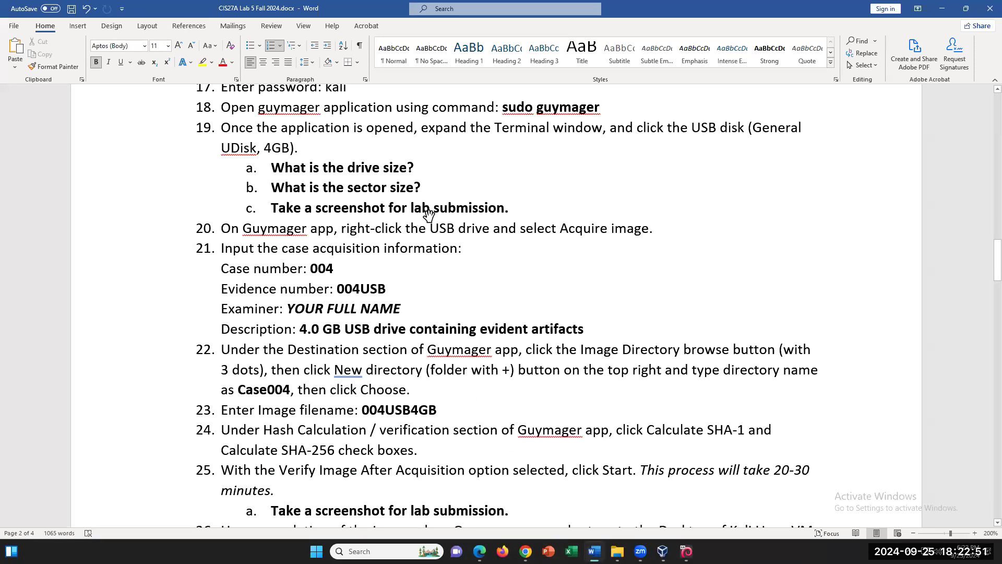
drag(287, 206, 518, 229)
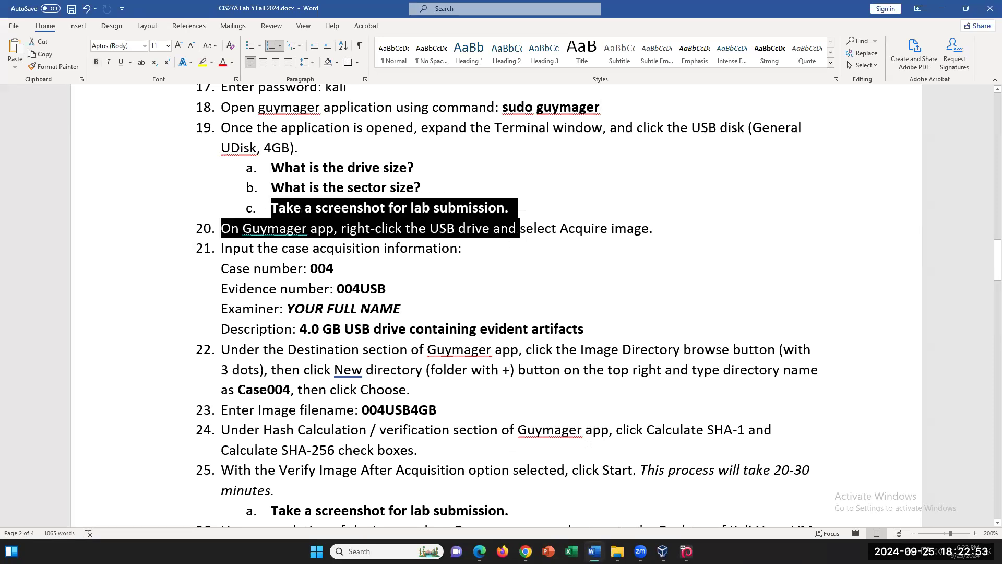
click(528, 215)
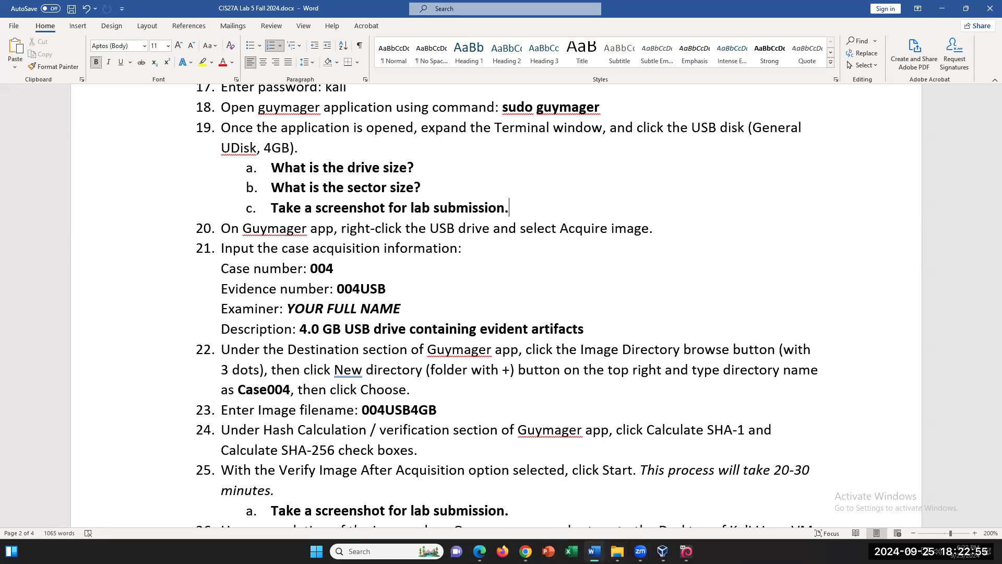
click(686, 551)
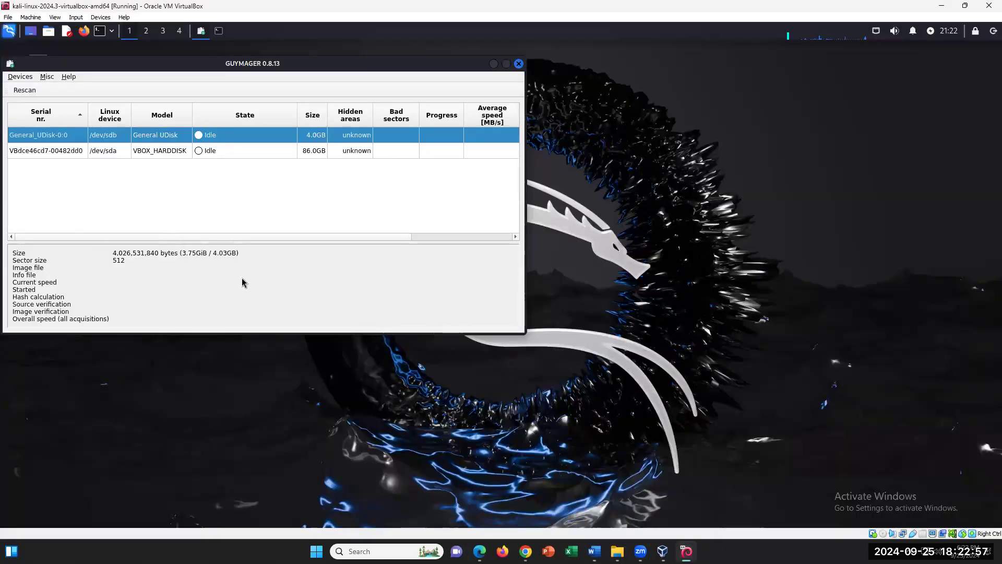
- Capture the Guymager window with a new Snipping Tool snip
key(super)
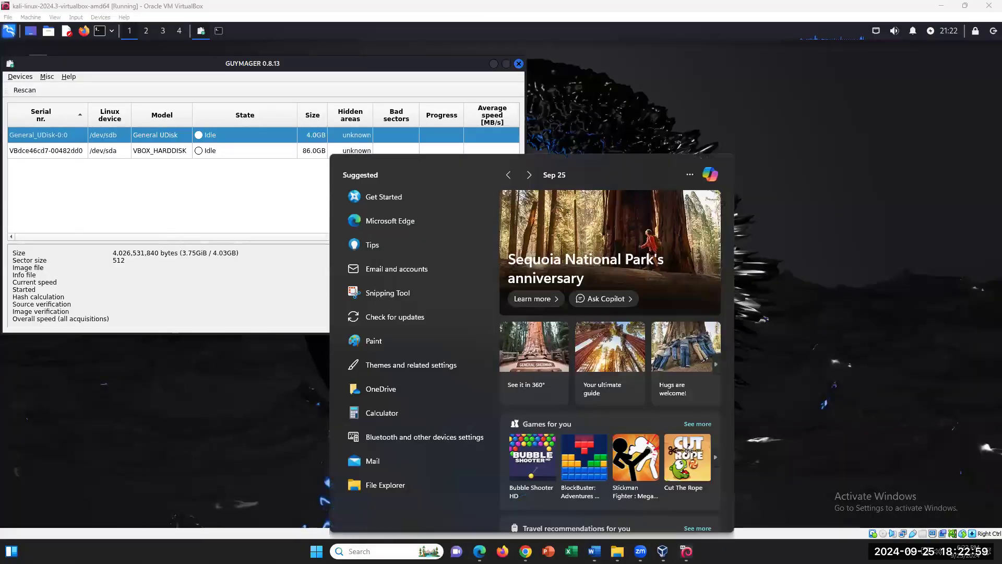
text(SNIP)
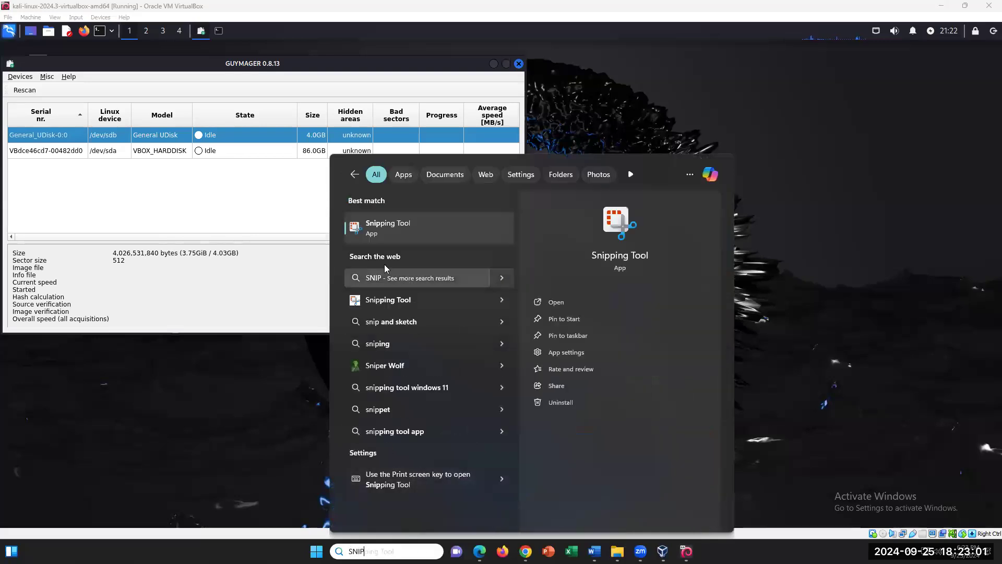
click(383, 235)
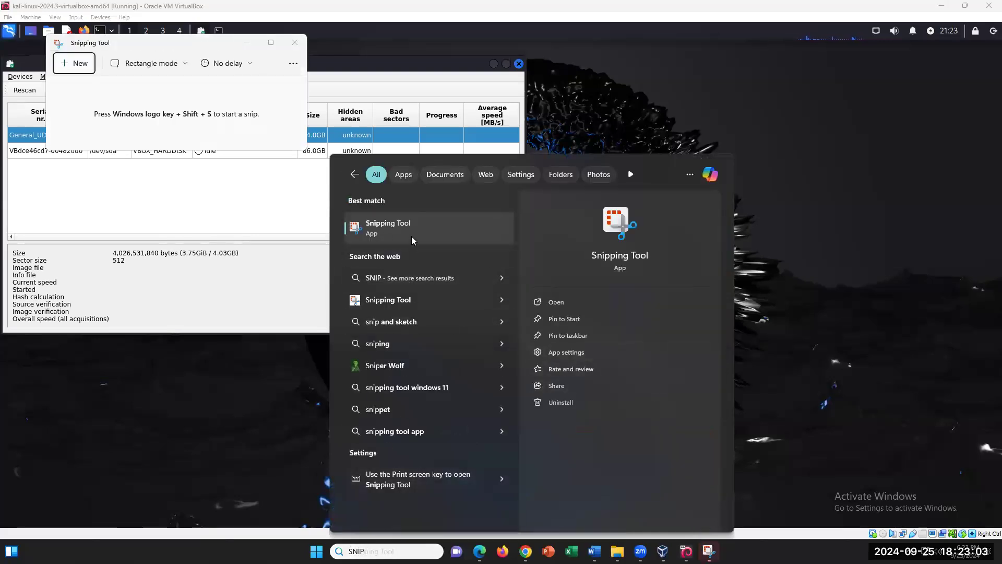
click(74, 63)
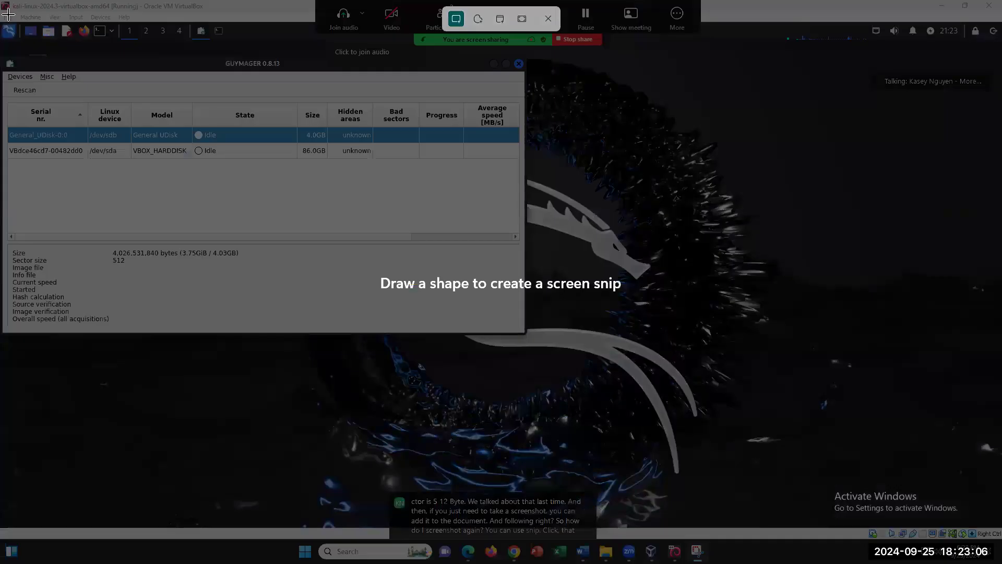
drag(3, 16, 576, 402)
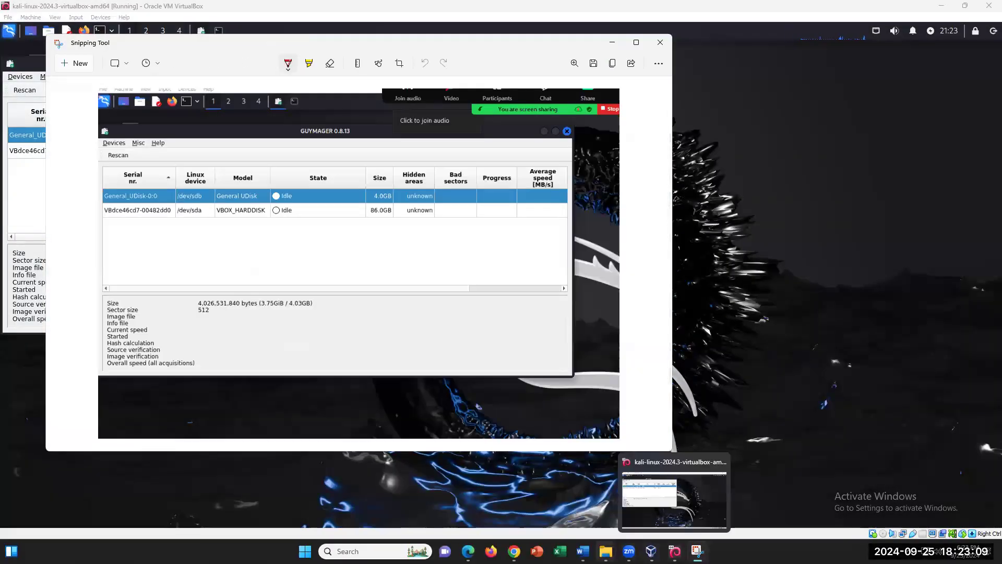
- Add a blank line under item 19c and check Paste Options without pasting
click(582, 550)
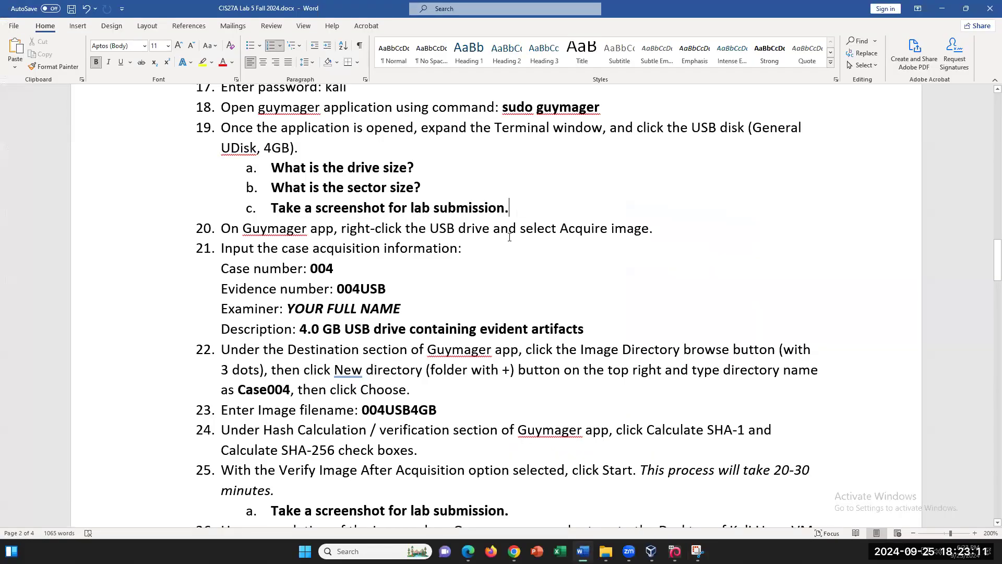
key(Return)
key(BackSpace)
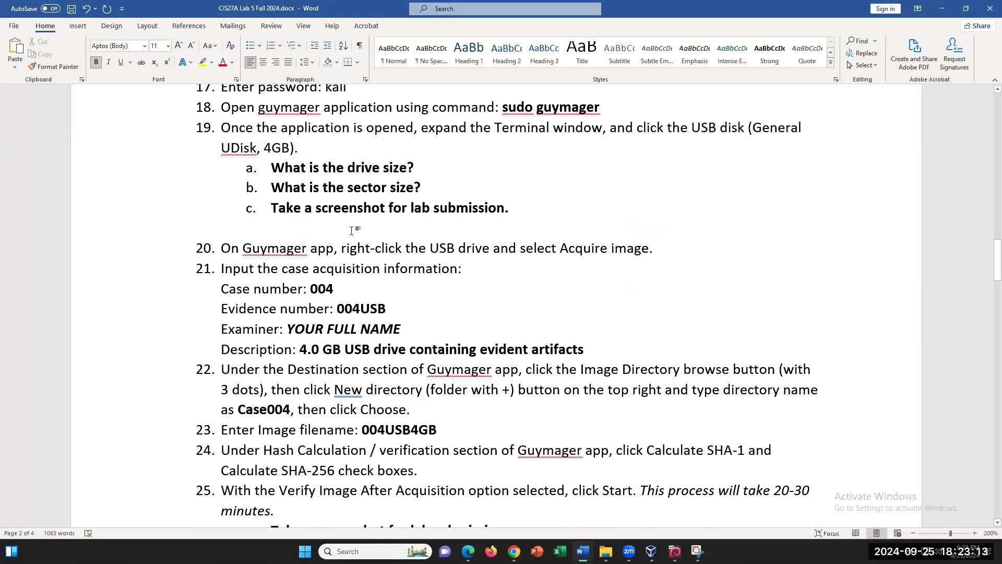
right_click(354, 231)
click(379, 285)
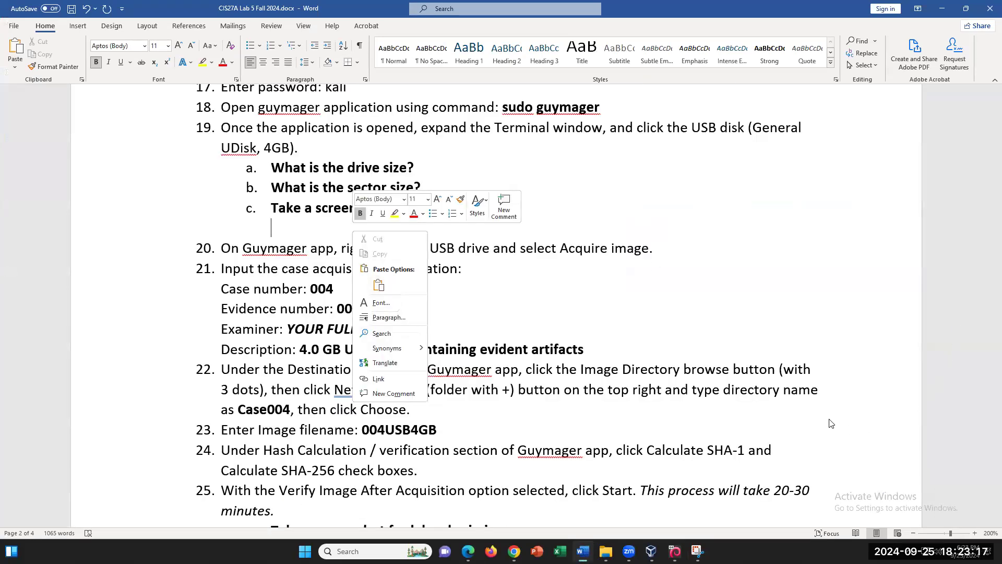
key(Escape)
- View the captured snip and review the drive size and sector size questions before returning to the VM
click(697, 551)
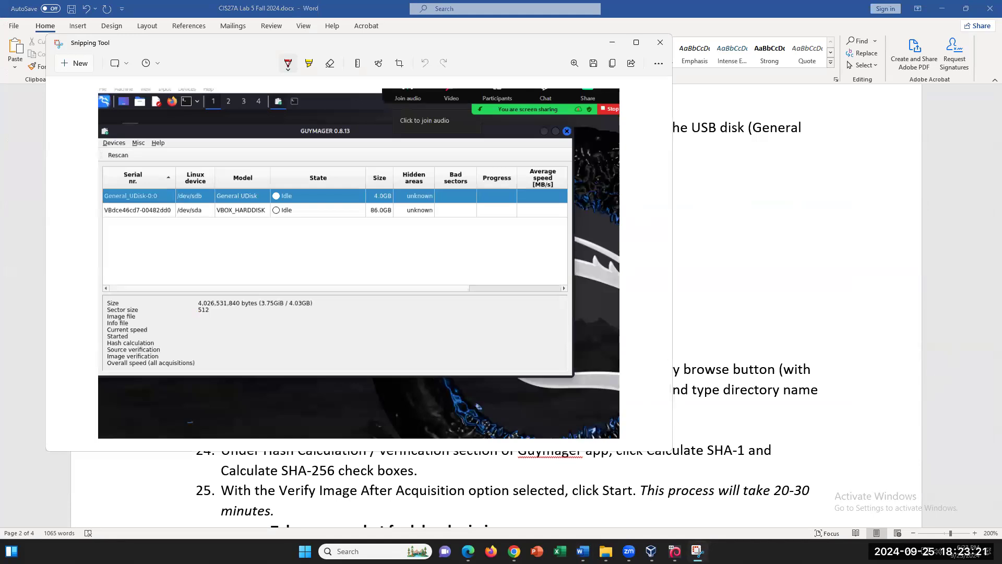
click(694, 340)
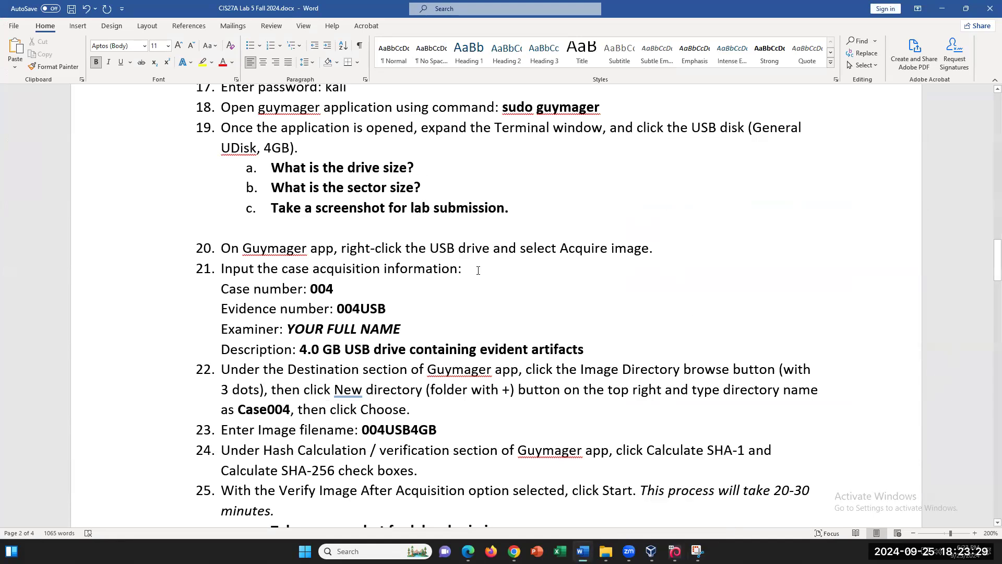
click(440, 169)
drag(272, 168, 414, 187)
click(448, 197)
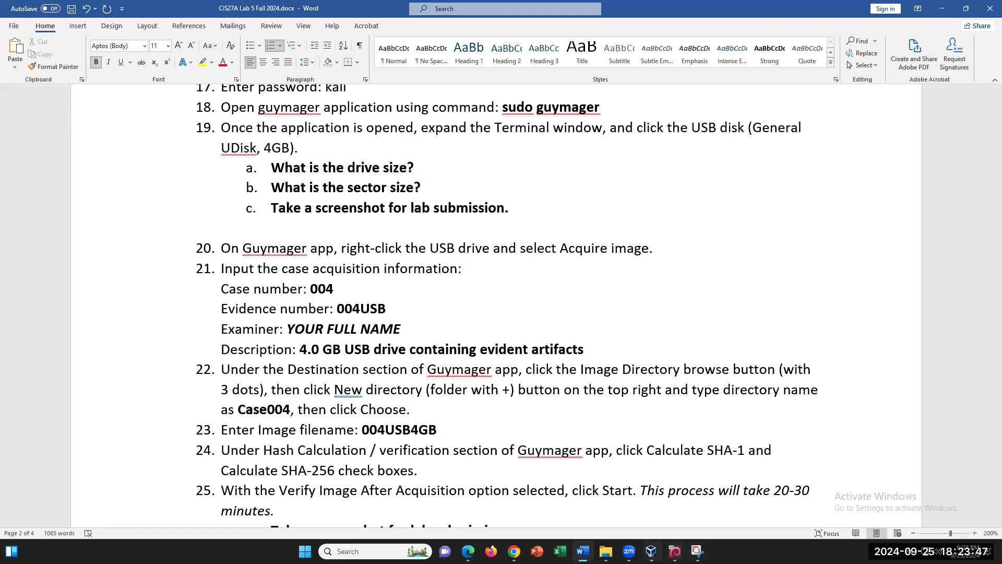
click(675, 551)
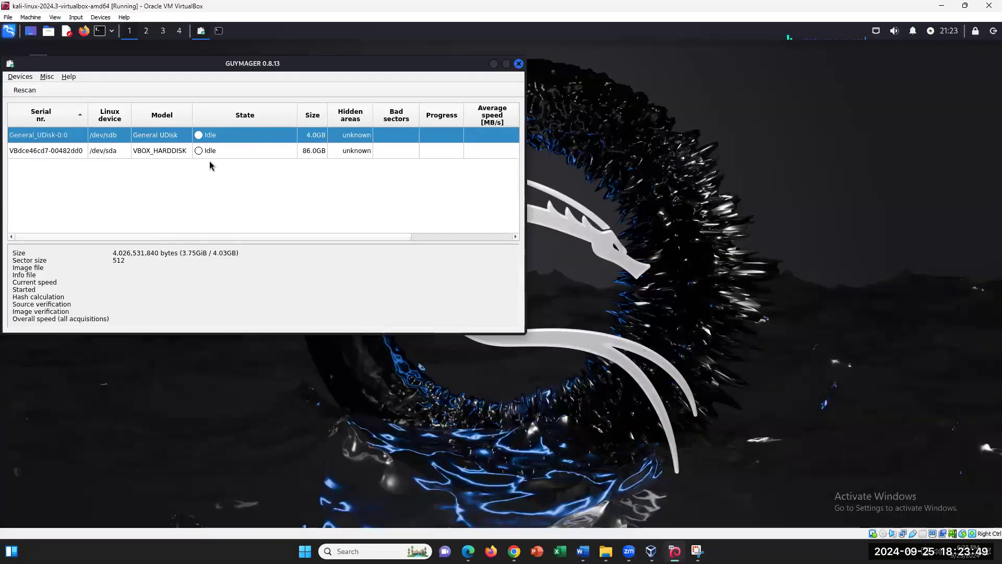
- Right-click the 4.0GB General UDisk and choose Acquire image
right_click(179, 140)
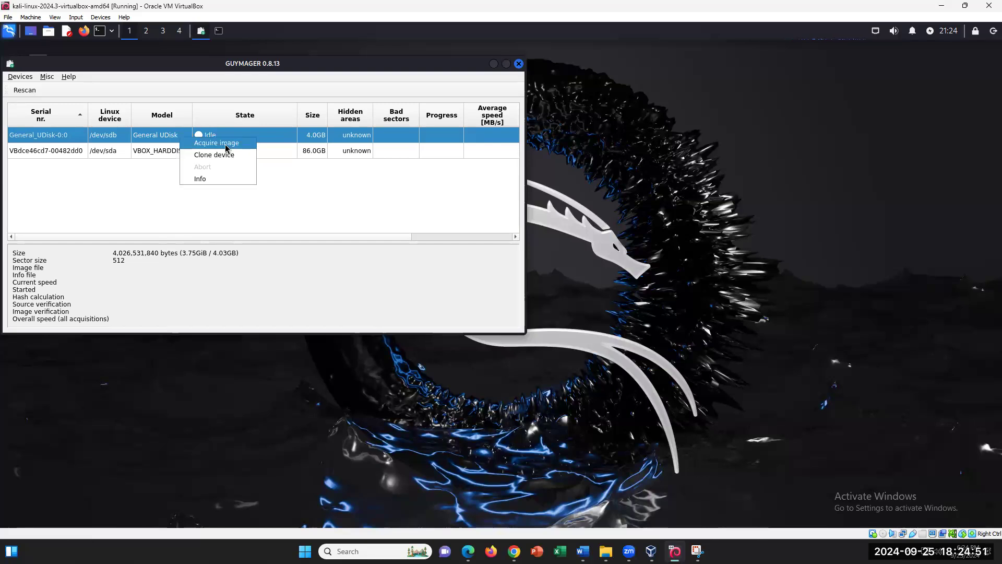
click(225, 143)
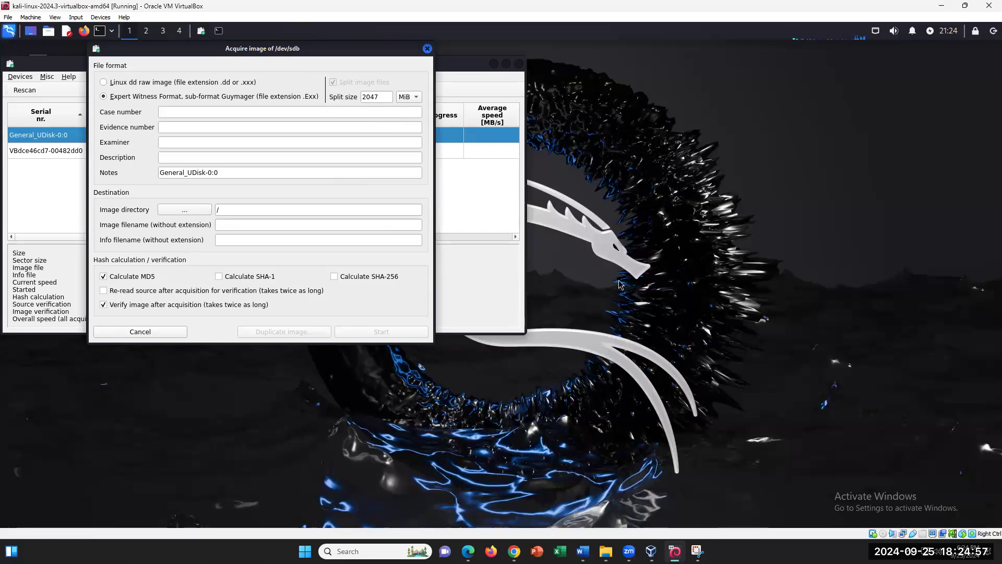
- Enter case number 004 and evidence number 004USB
click(964, 6)
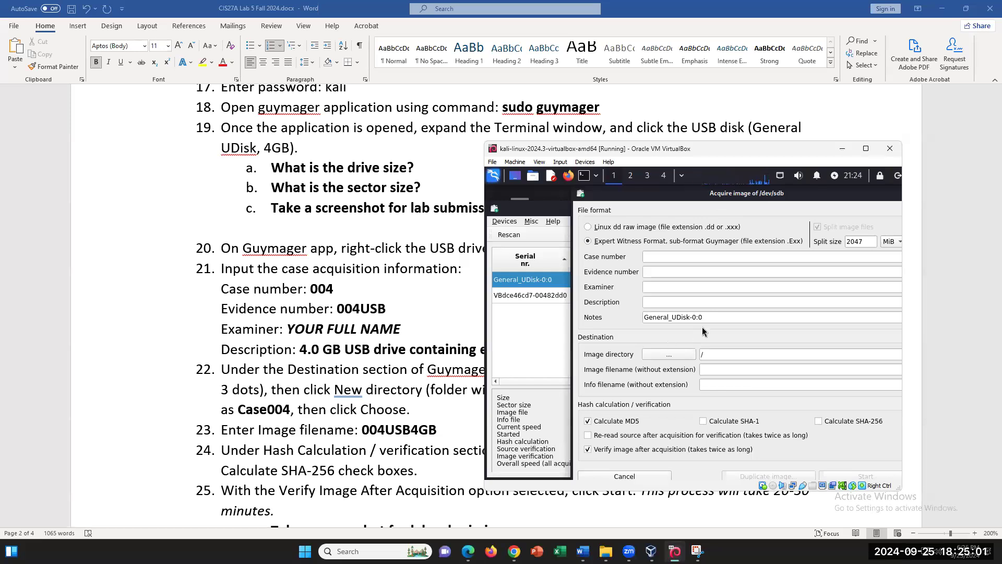
click(682, 257)
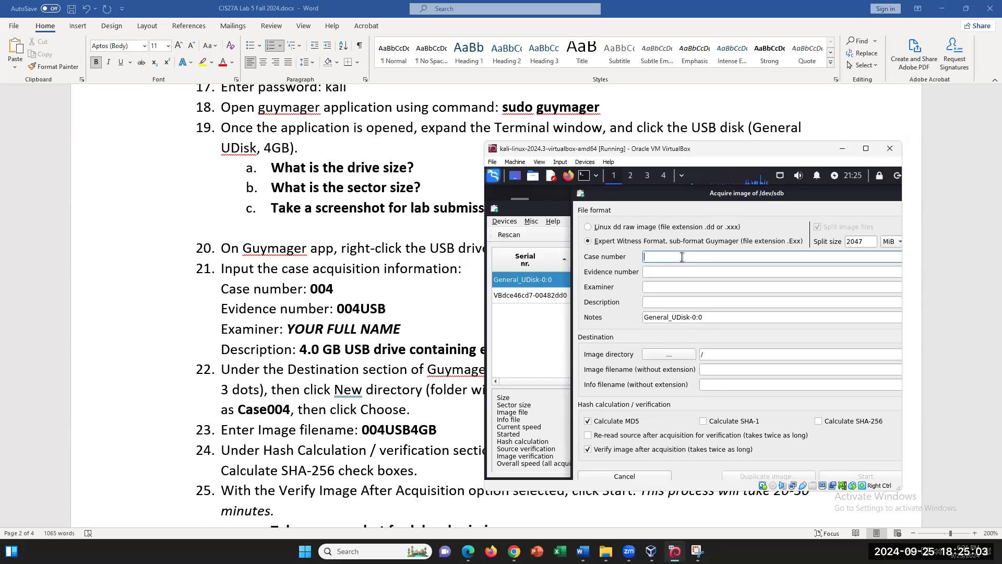
text(004)
click(656, 274)
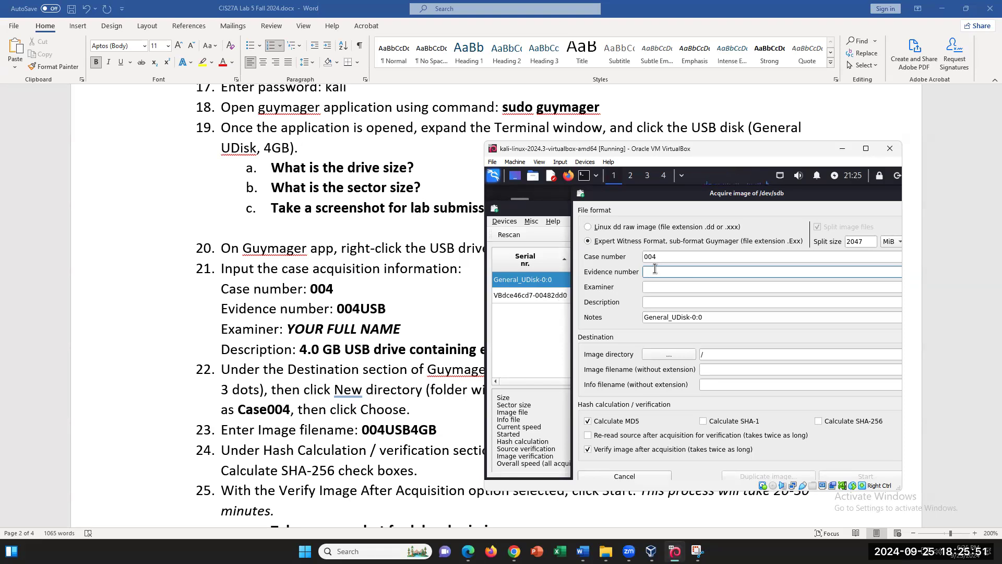
text(004USB)
- Maximize the VM and fill in the examiner's full name
click(868, 154)
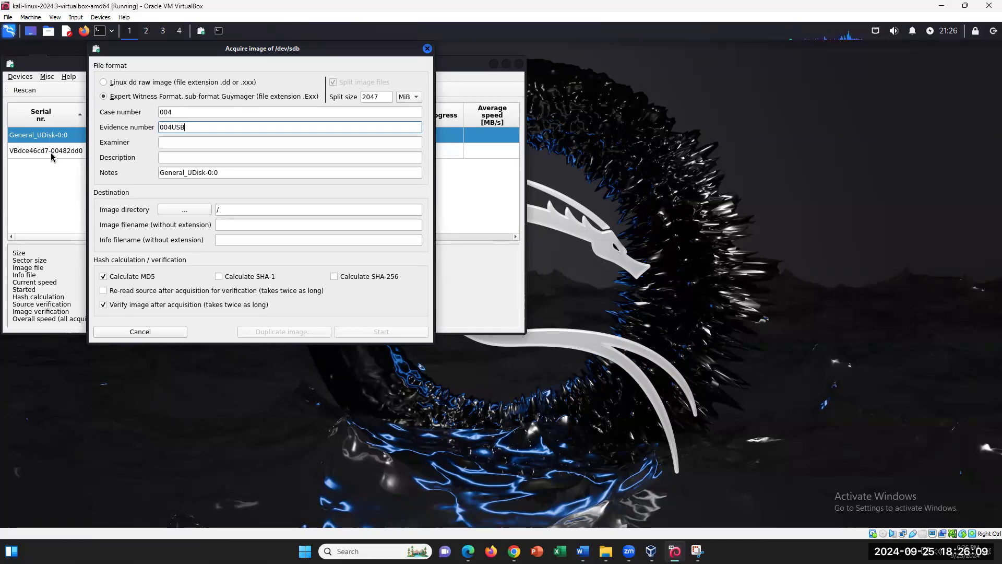
click(181, 140)
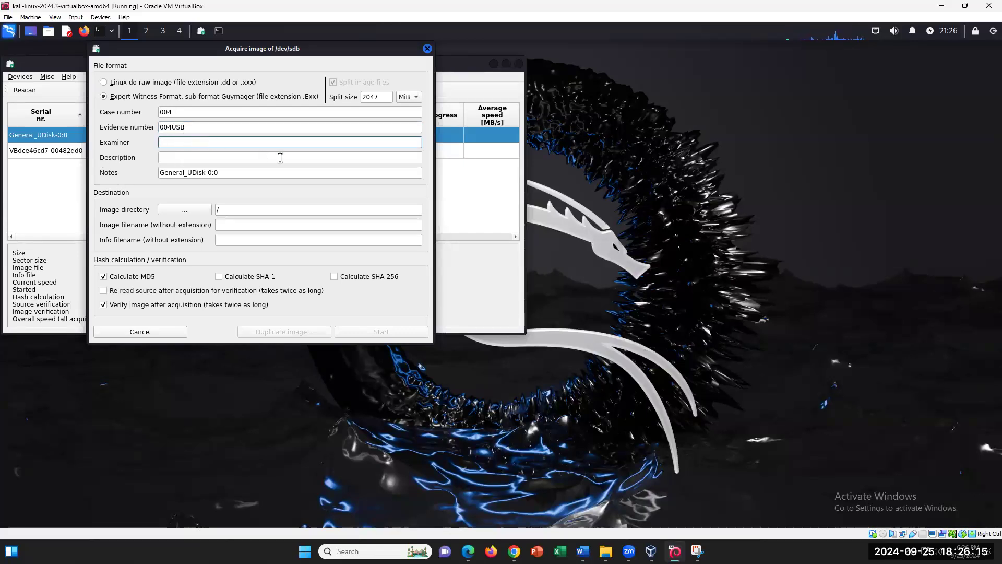
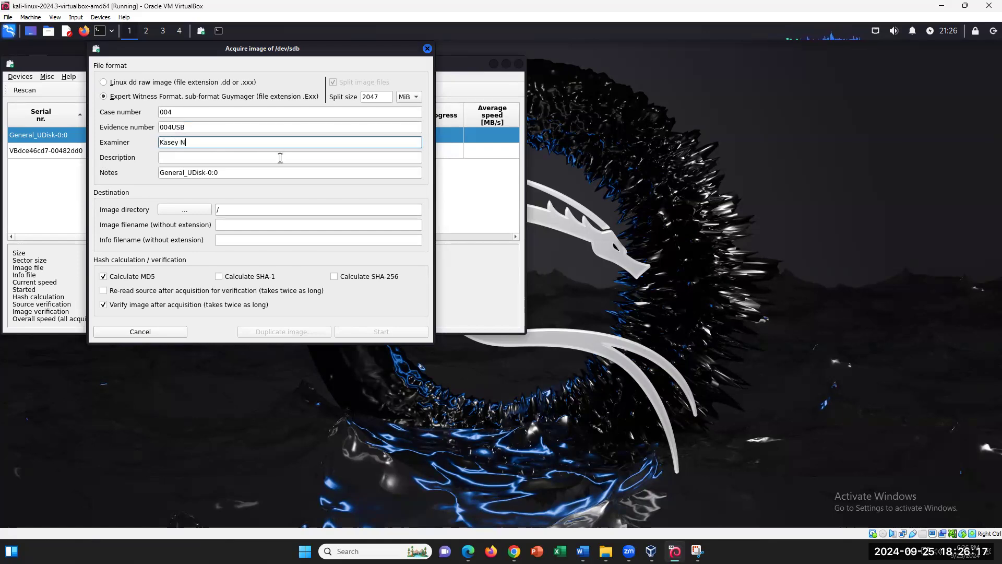
click(263, 158)
- Copy the required description text from the Word lab sheet and paste it into Description
key(alt+Tab)
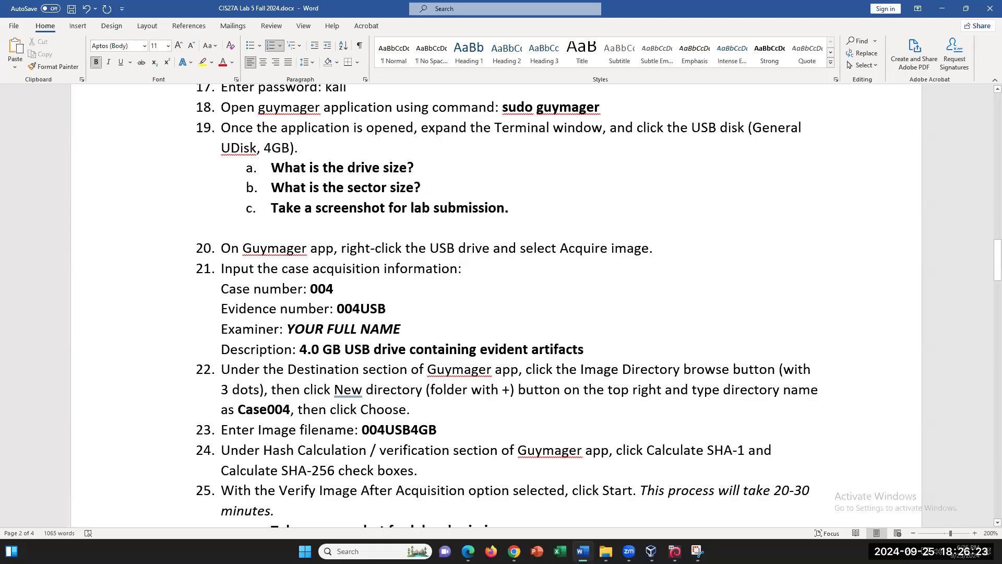
drag(585, 349, 328, 353)
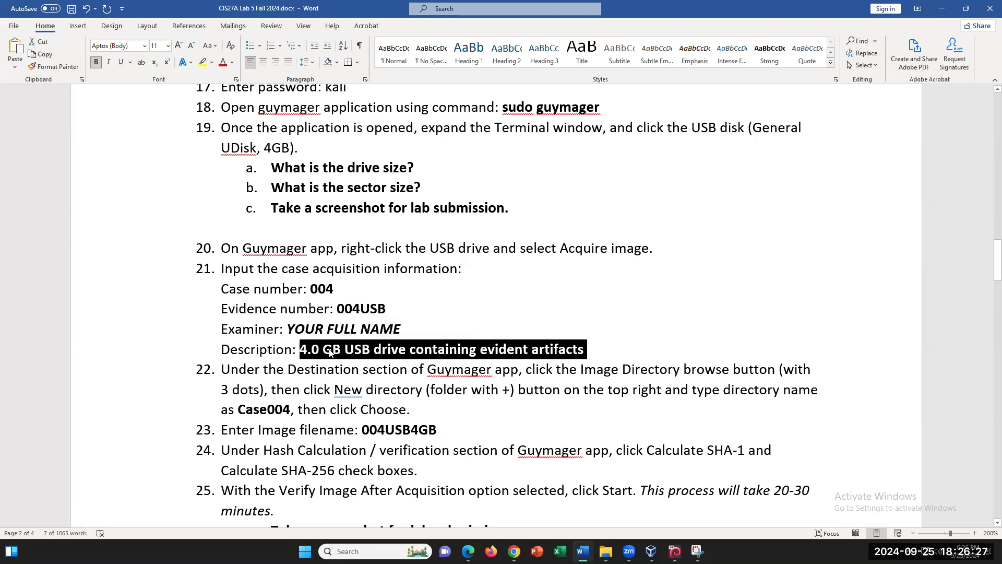
right_click(329, 351)
click(364, 370)
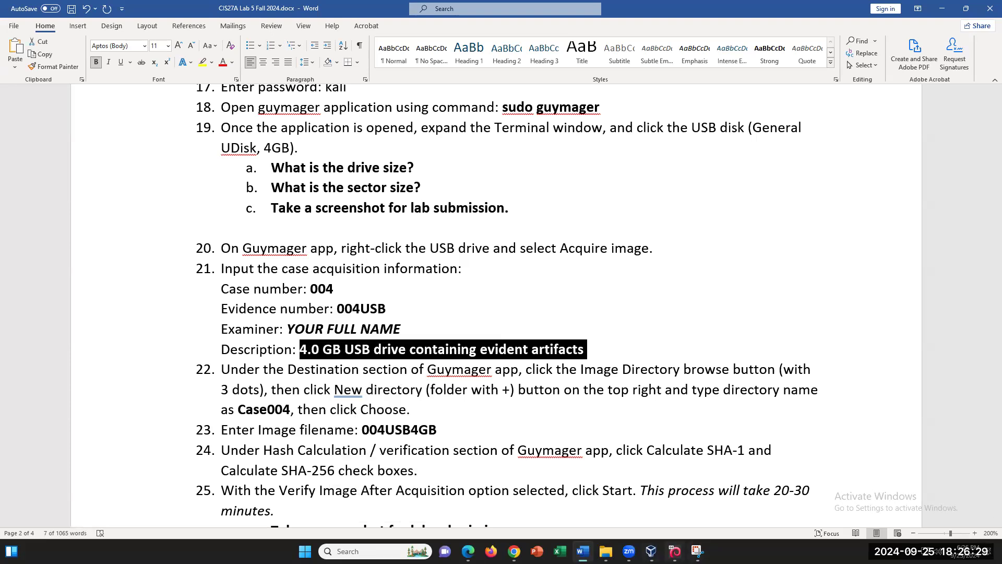
click(675, 551)
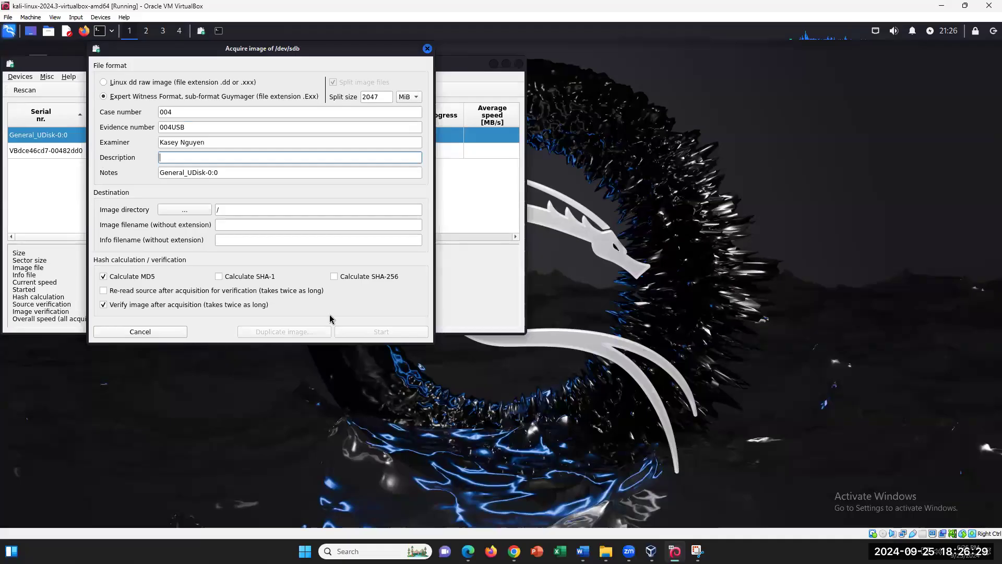
right_click(203, 158)
- Paste '4.0 GB USB drive containing evident artifacts' into the Description field
click(224, 215)
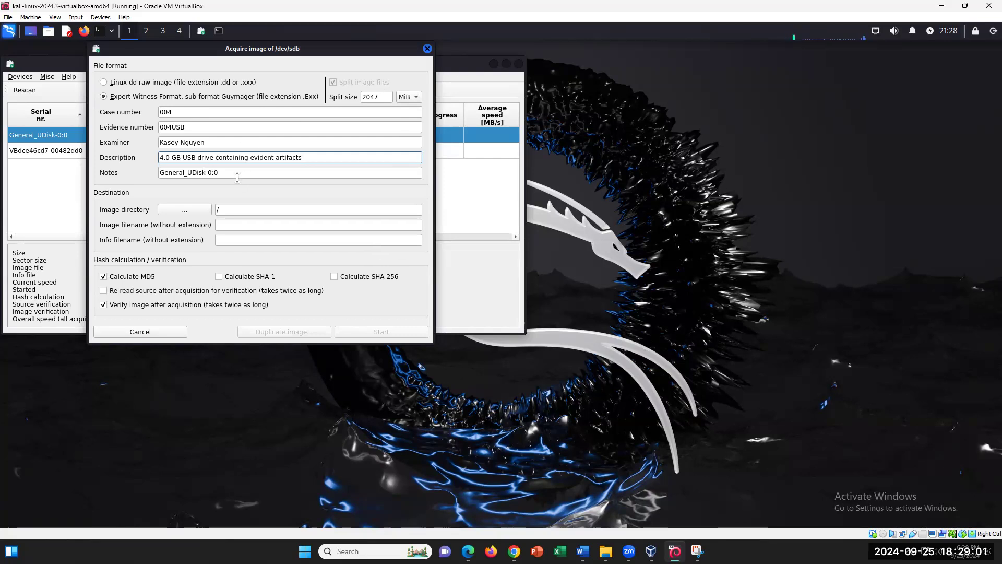
- Check the Word lab instructions for the Case004 destination folder step
click(583, 551)
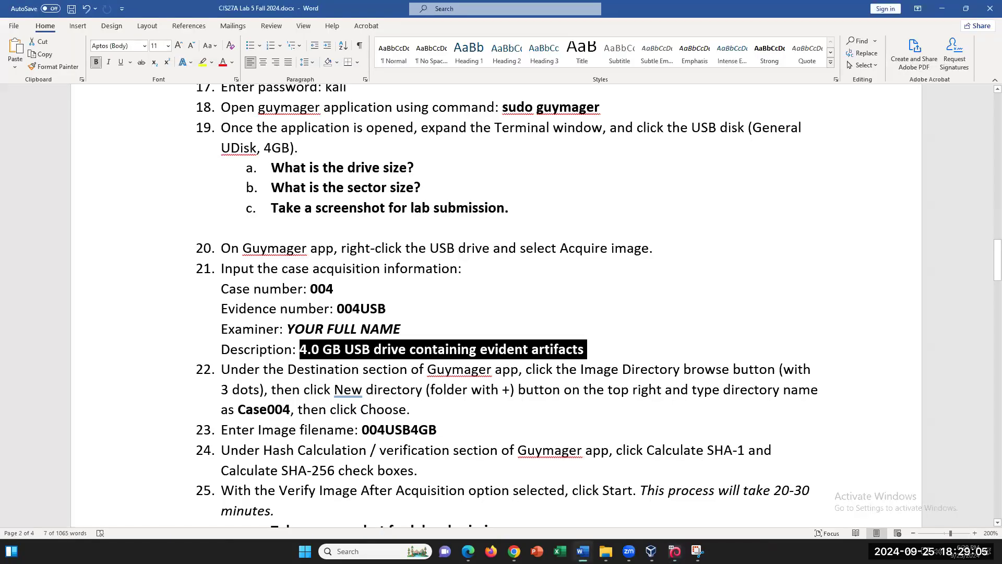
click(582, 551)
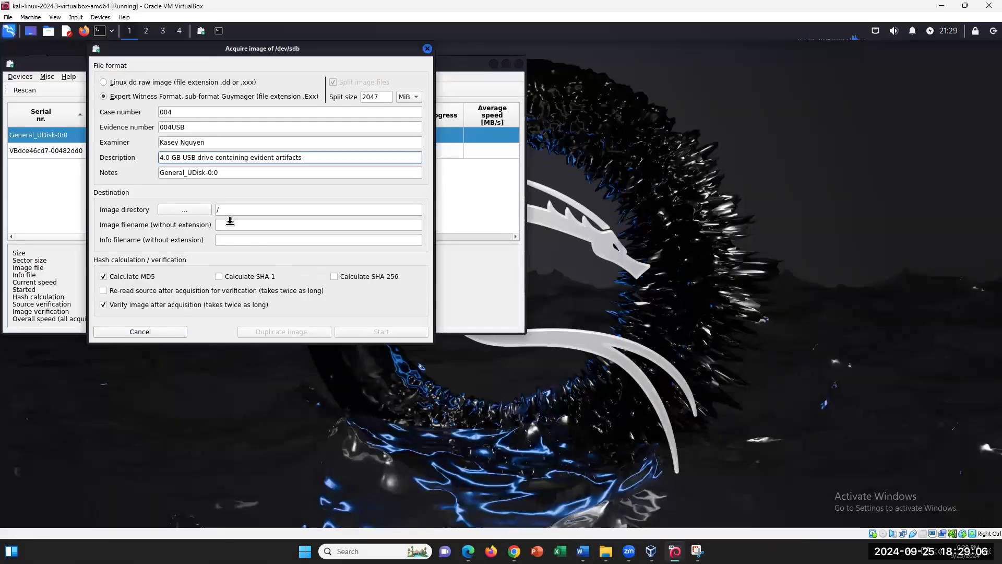
click(185, 213)
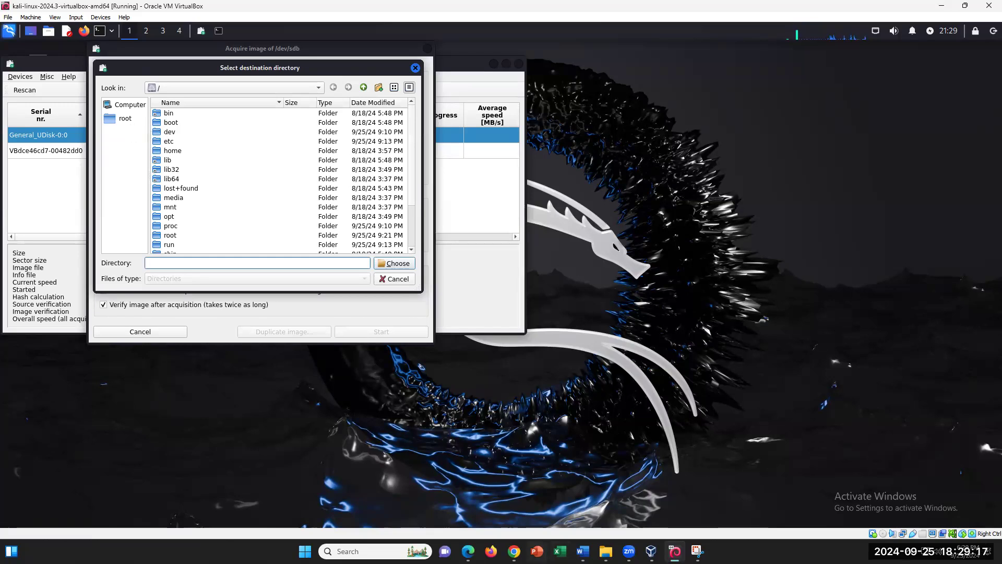
click(583, 551)
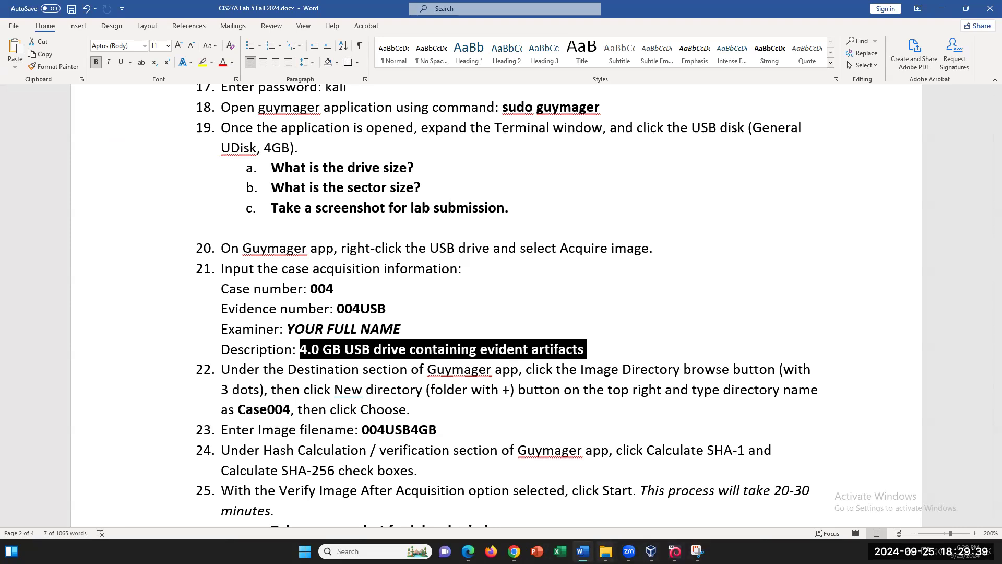
- Create a Case004 folder at the filesystem root and choose it as the image directory
click(674, 551)
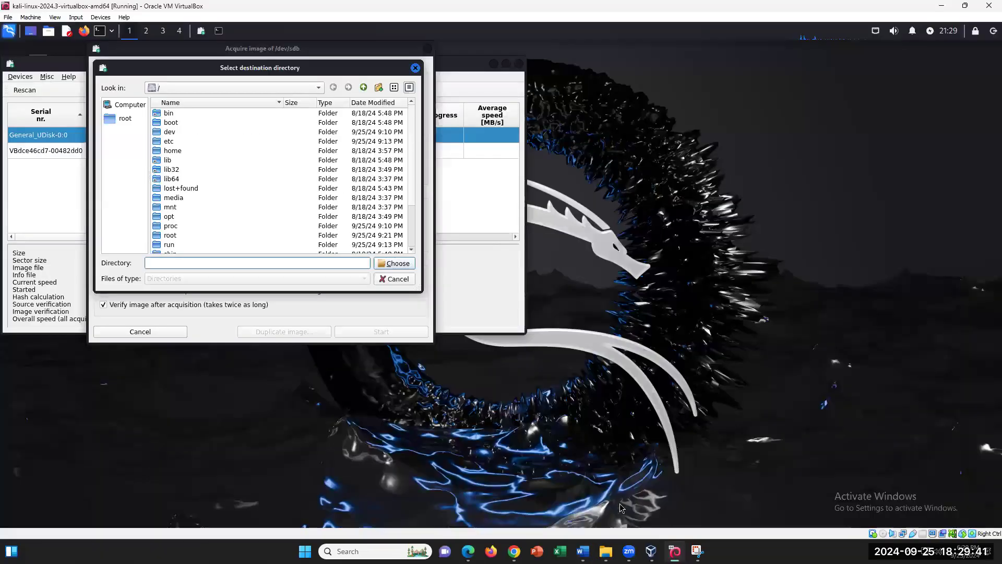
click(177, 90)
click(170, 91)
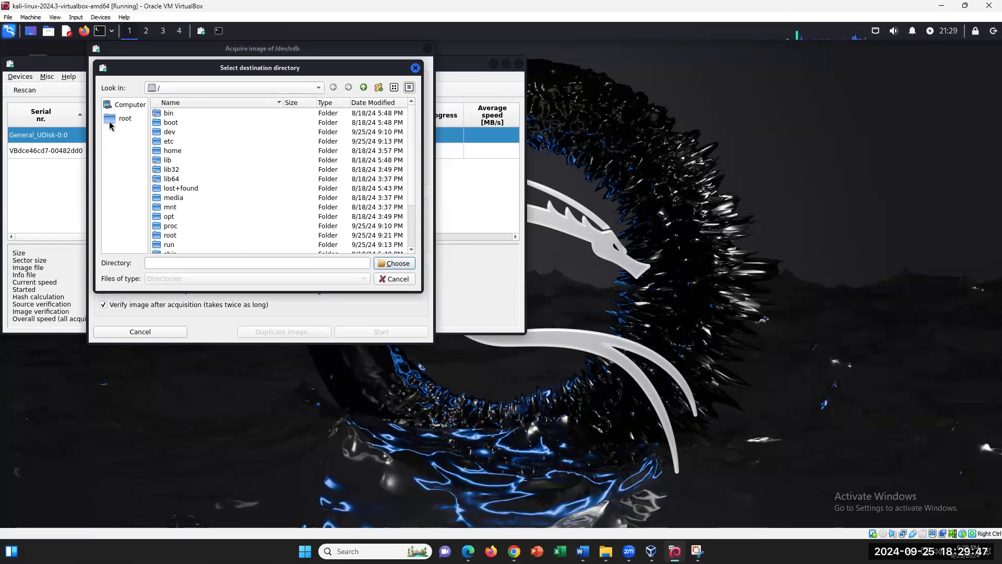
click(161, 90)
click(161, 89)
click(379, 88)
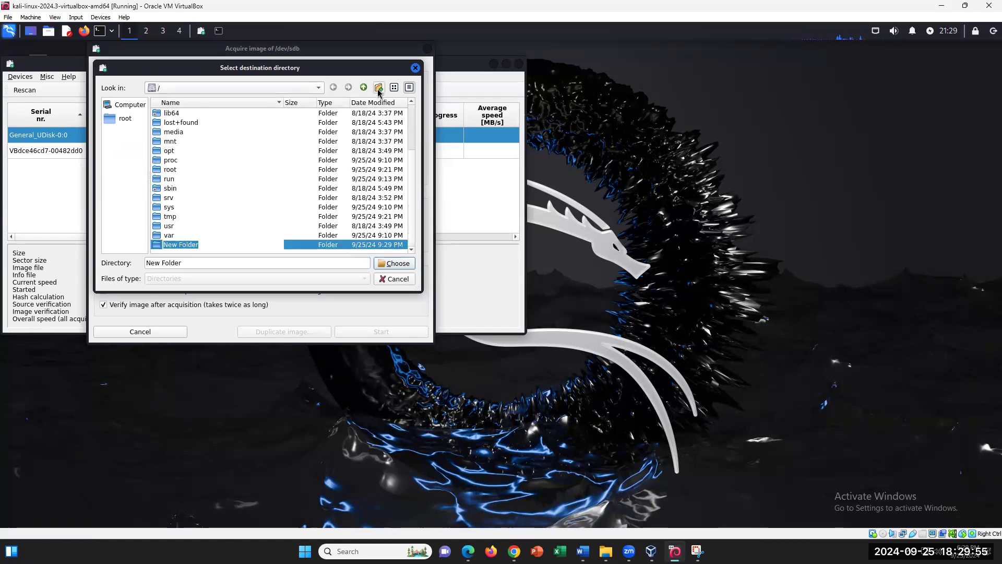
text(Case)
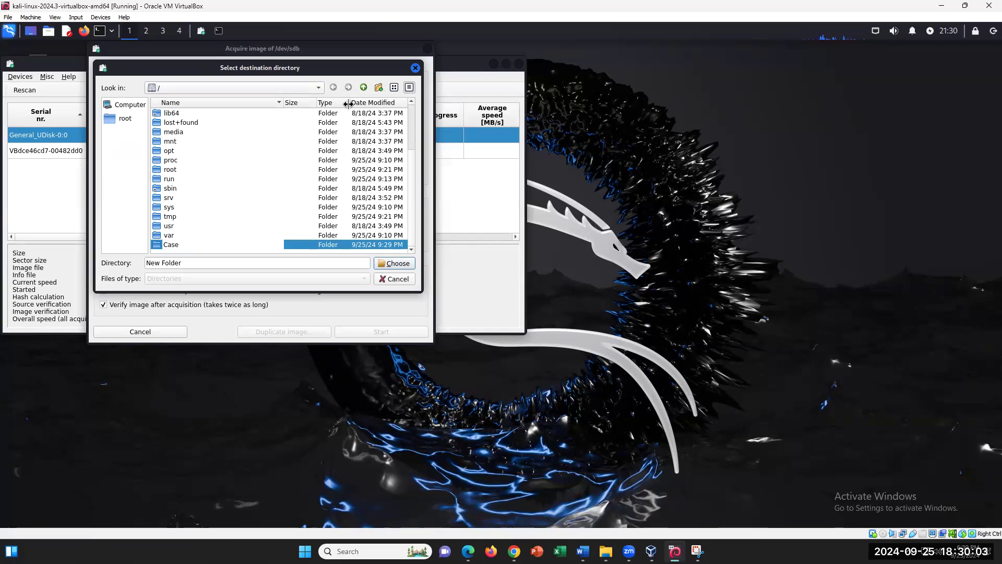
text(004)
click(396, 263)
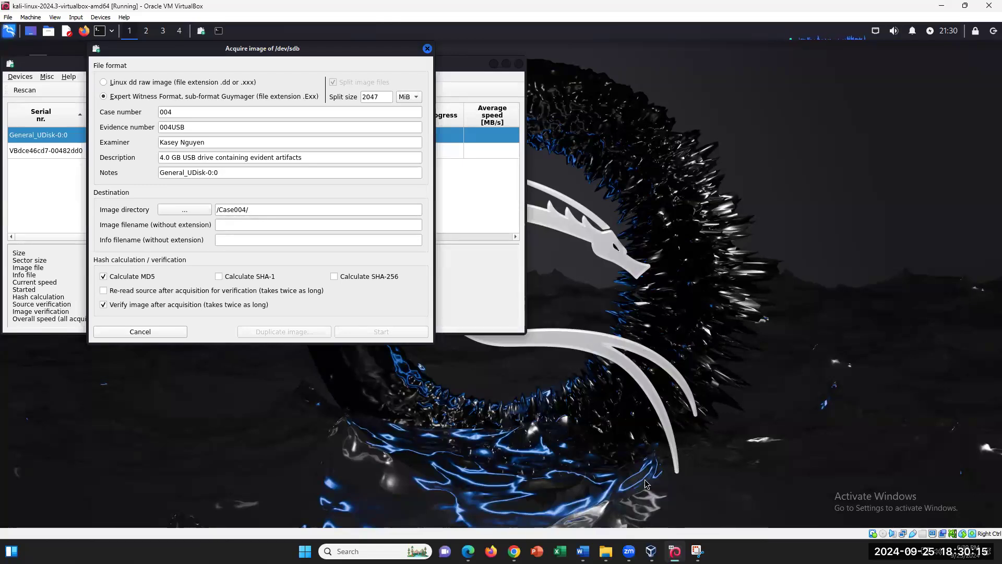
- Reopen the folder browser to confirm /Case004/, then cancel without changes
click(199, 212)
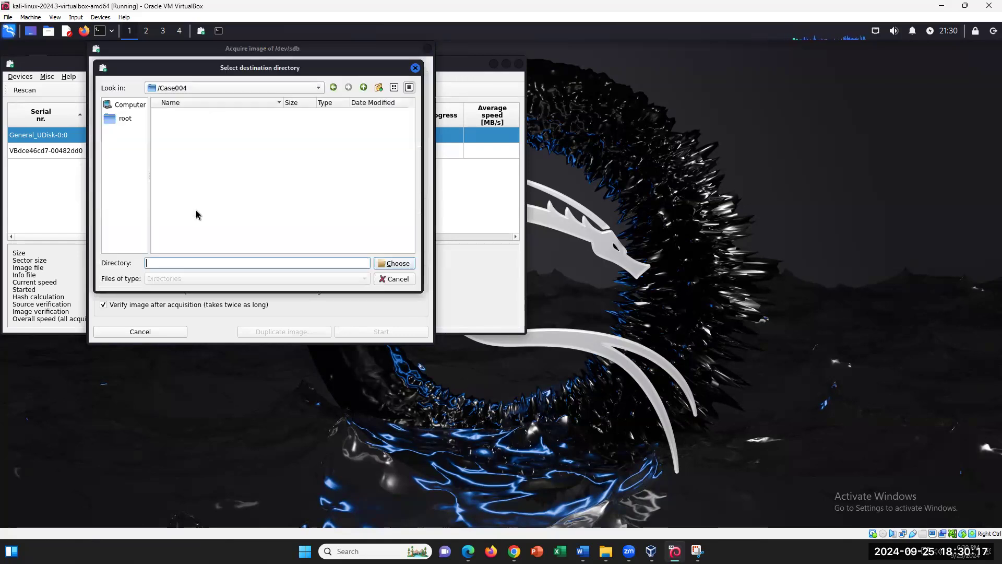
click(274, 88)
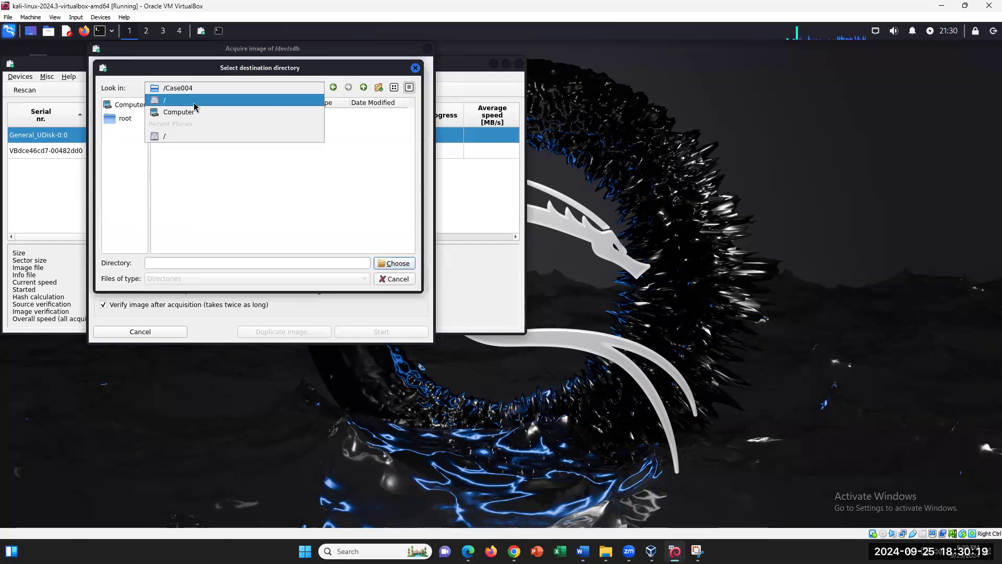
click(179, 137)
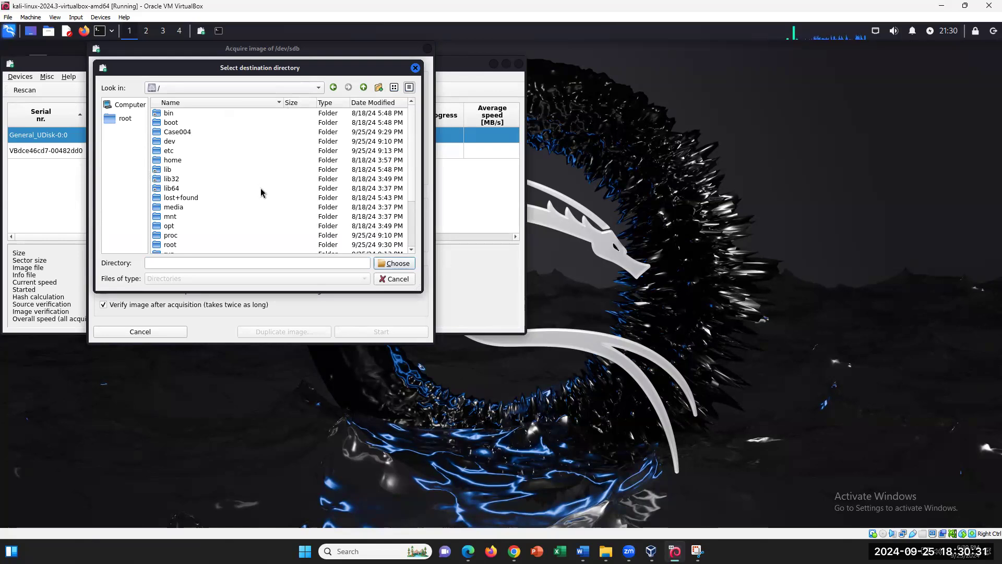
click(391, 278)
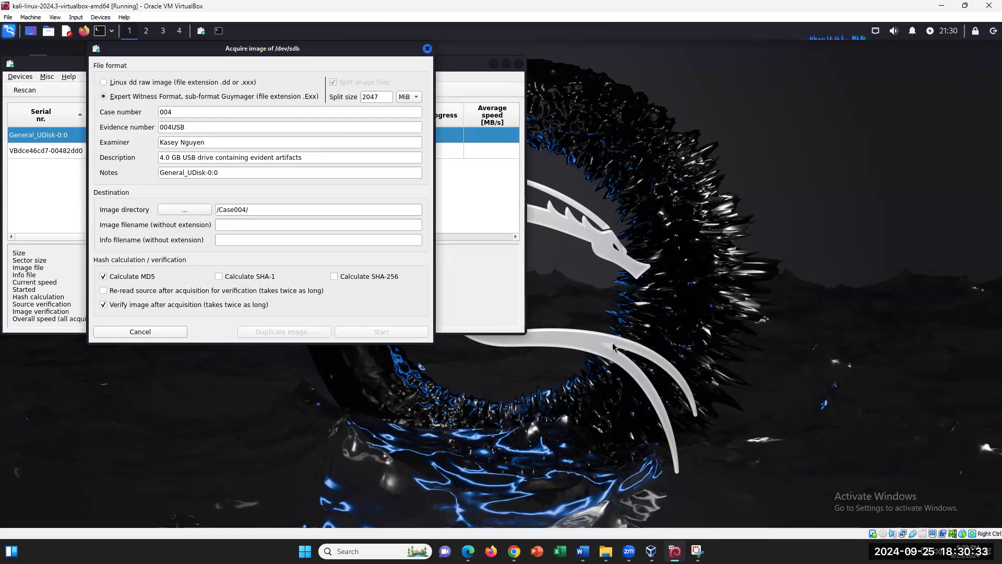
- Copy 004USB4GB from line 23 of the Word instructions and return to Guymager's filename field
click(582, 551)
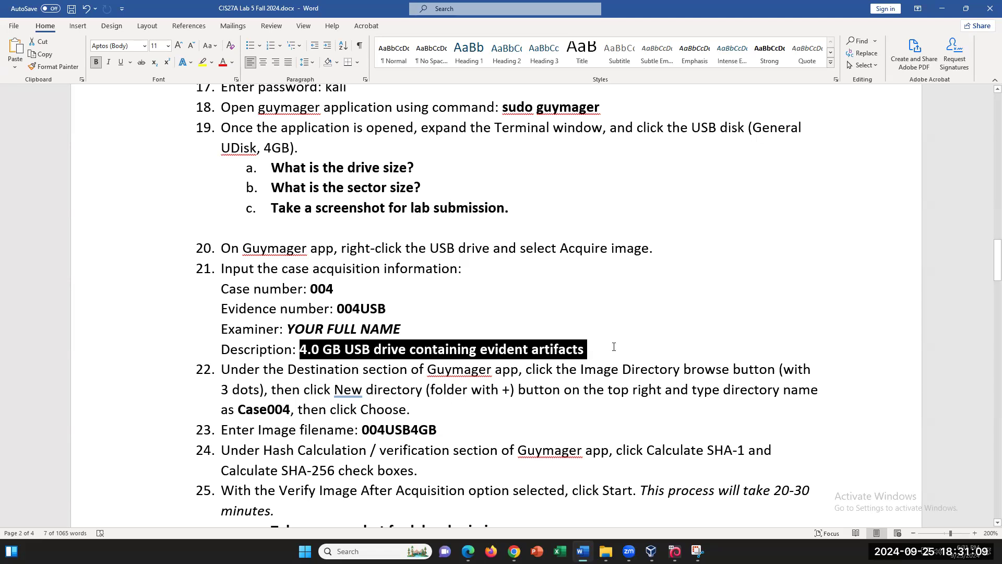
click(671, 350)
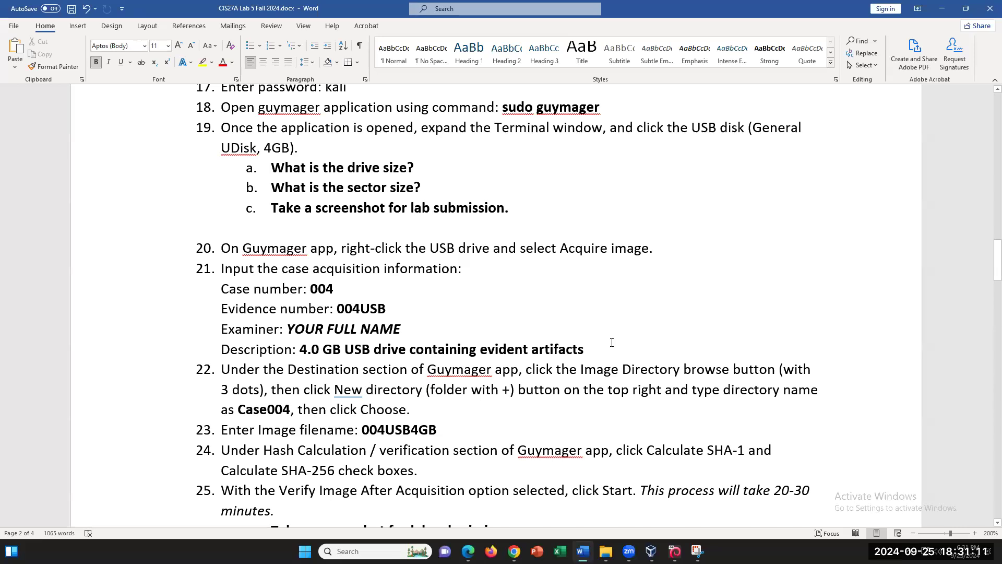
scroll(565, 416, down, 3)
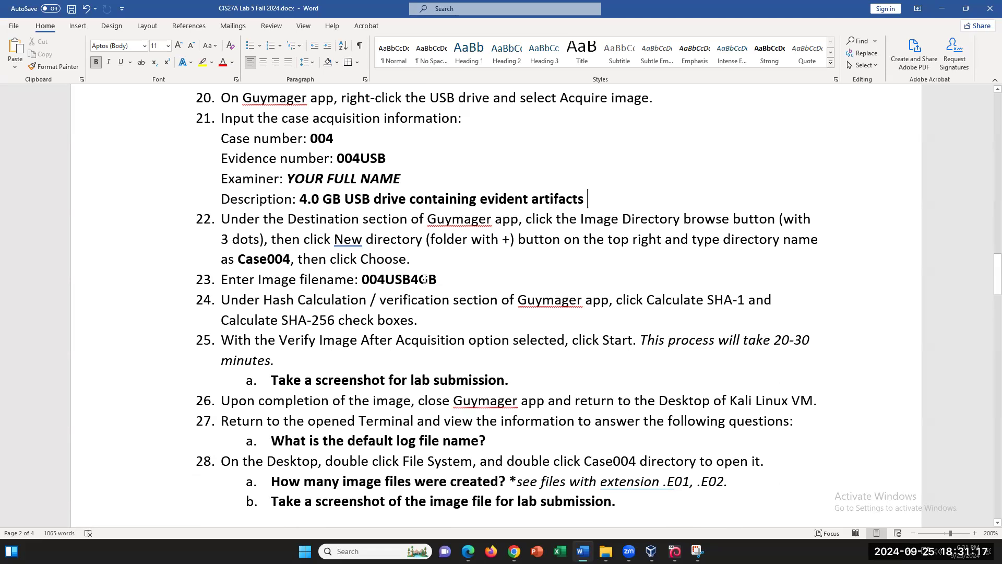
drag(437, 279, 363, 279)
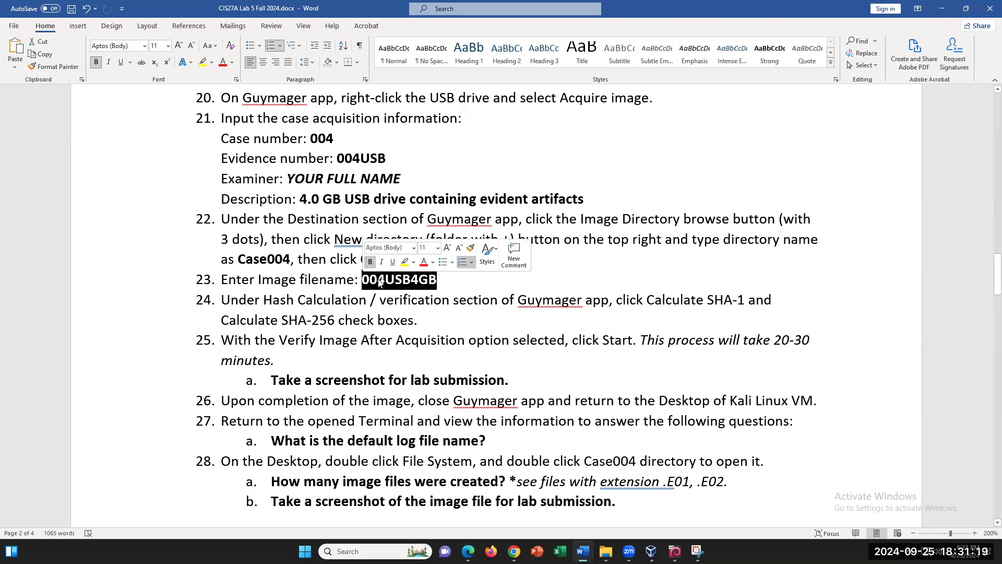
click(384, 280)
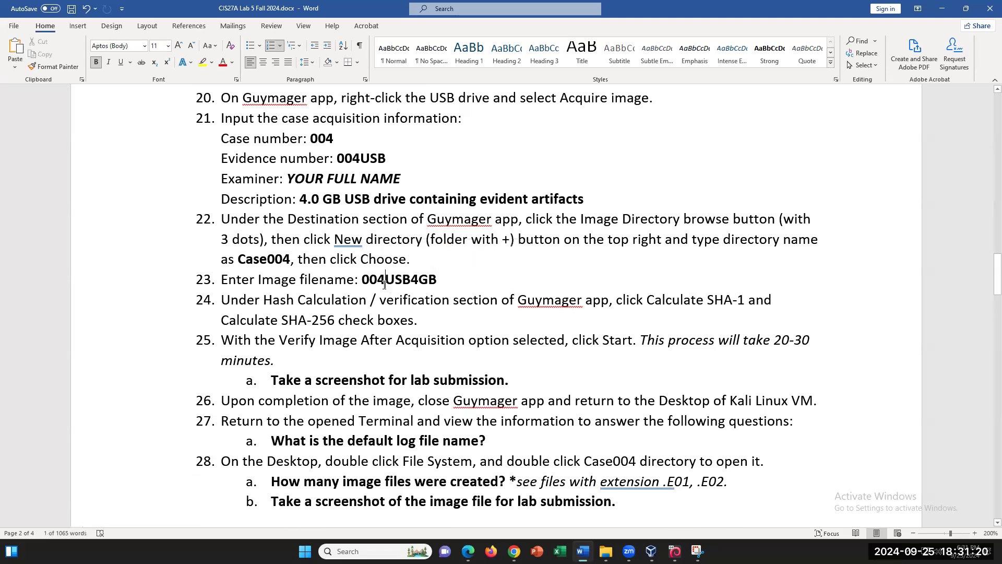
right_click(411, 282)
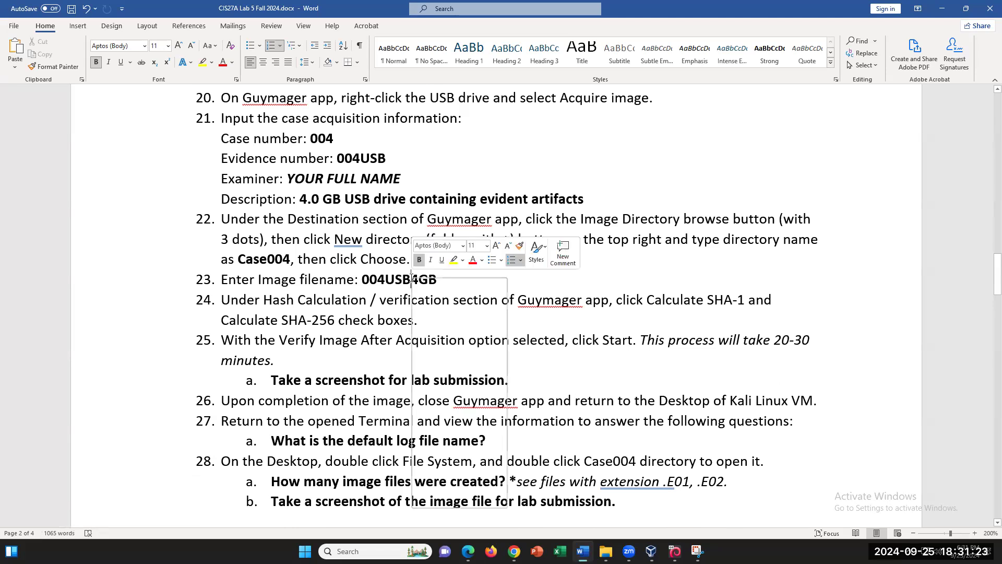
drag(438, 279, 366, 273)
right_click(387, 281)
click(415, 305)
click(675, 551)
click(232, 226)
- Paste 004USB4GB as the image filename and enable SHA-1 and SHA-256 hashing
right_click(232, 227)
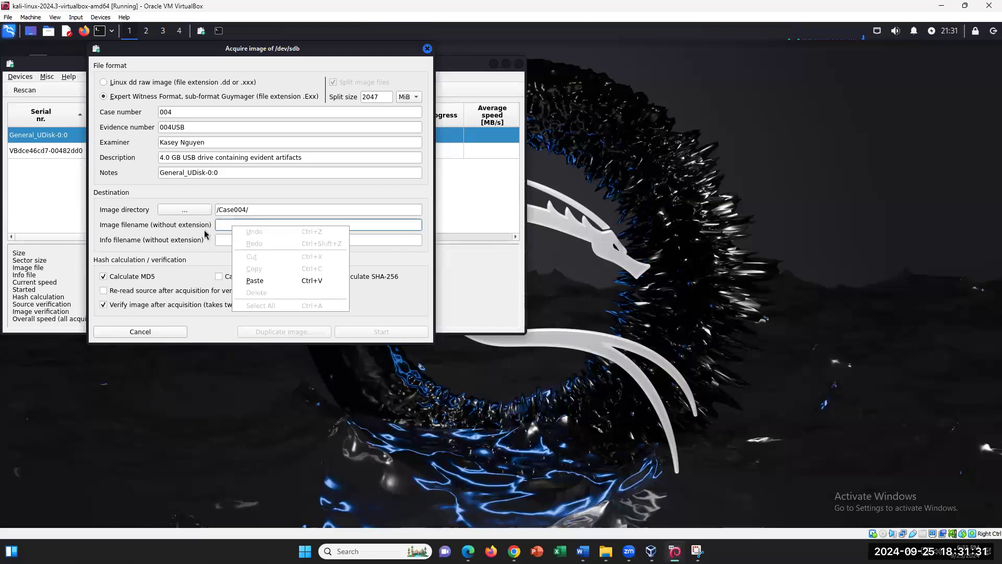
click(261, 281)
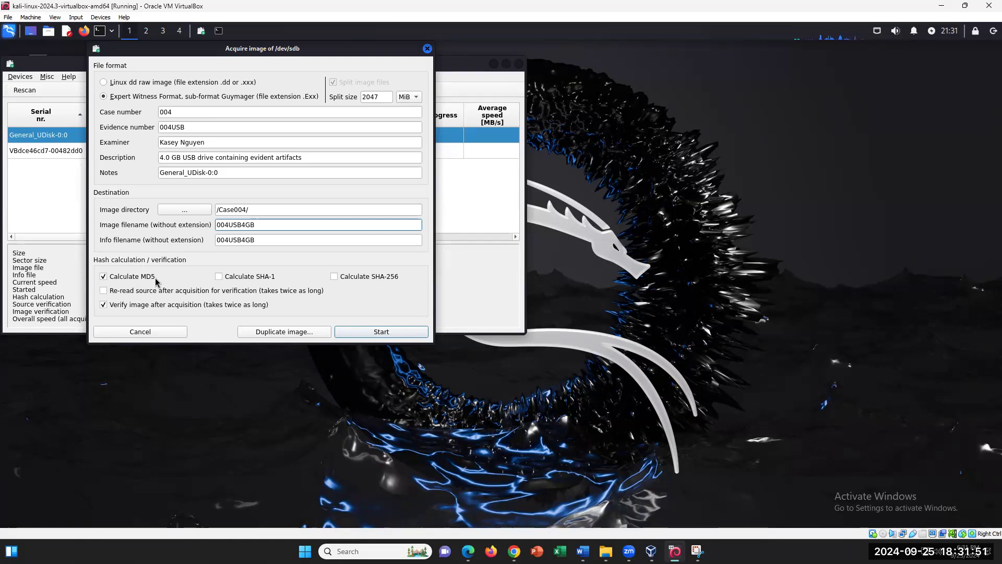
click(219, 277)
click(334, 277)
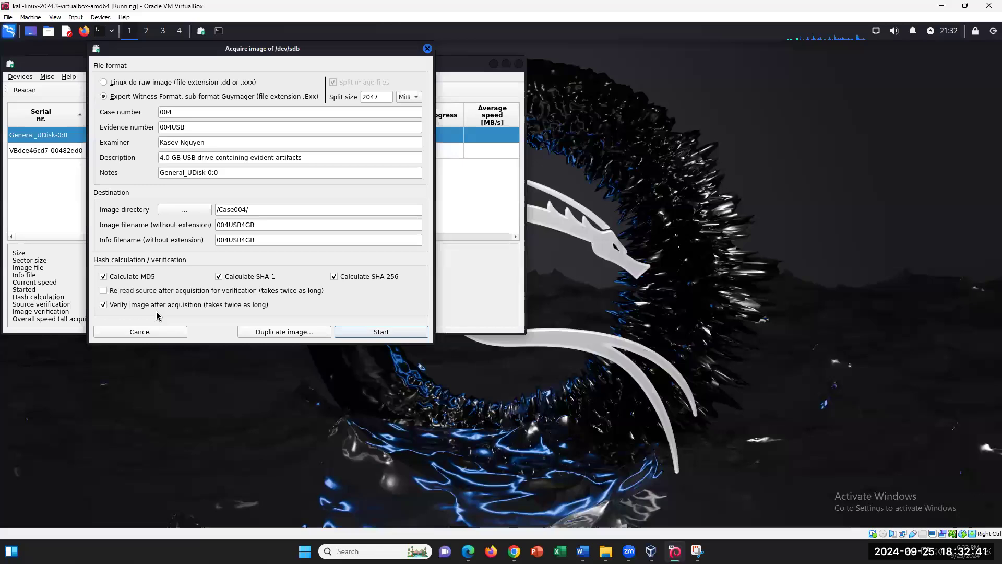
- Start the /dev/sdb acquisition to /Case004/004USB4GB
click(370, 332)
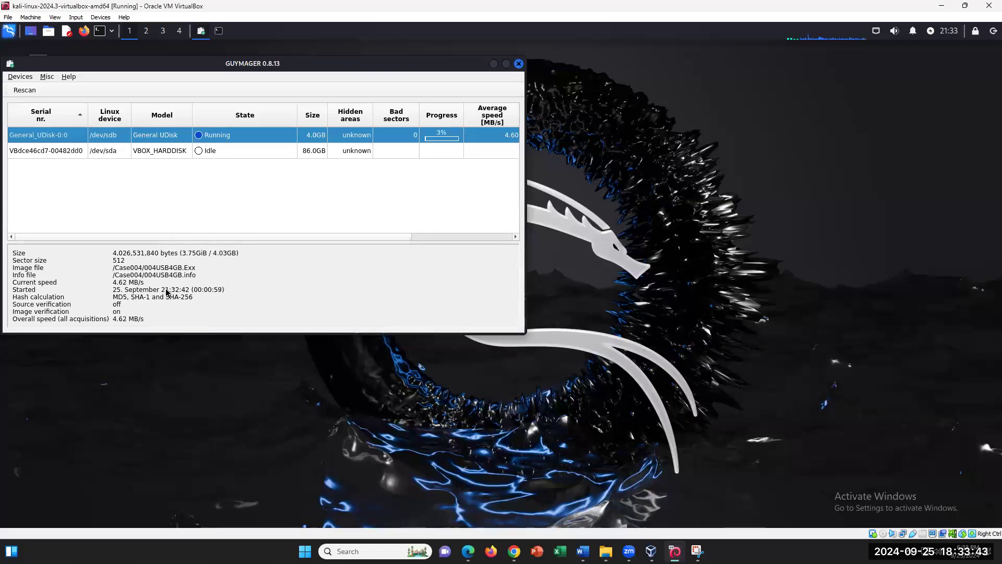
click(582, 551)
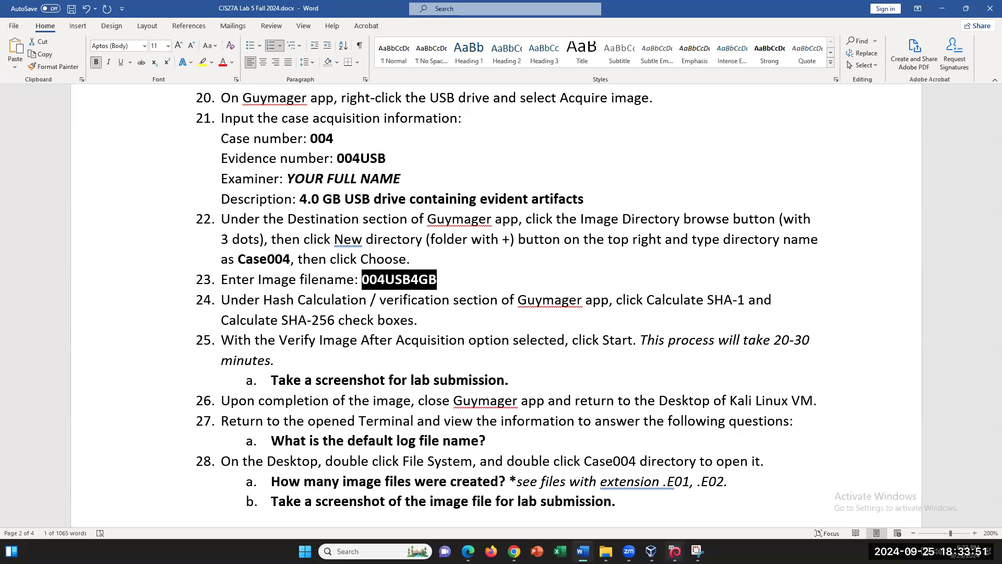
click(675, 551)
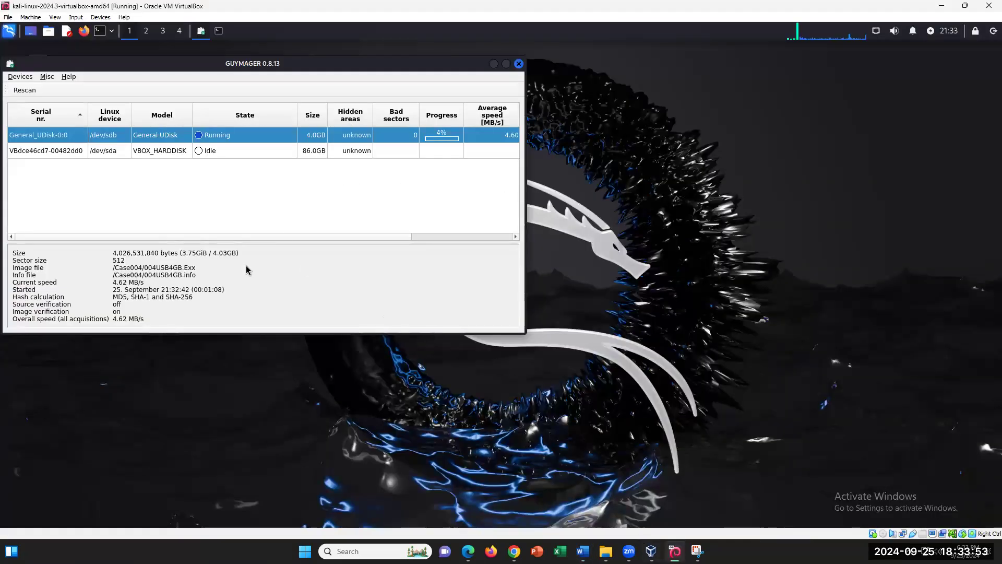
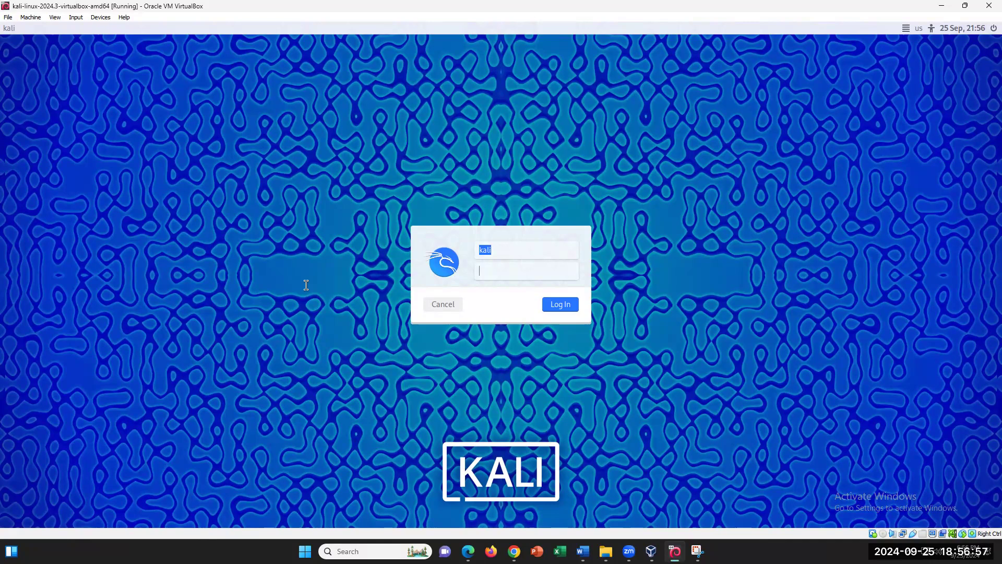
- Log back into Kali with the login password and maximize Guymager's Finished – Verified & ok acquisition
text(kali)
key(Return)
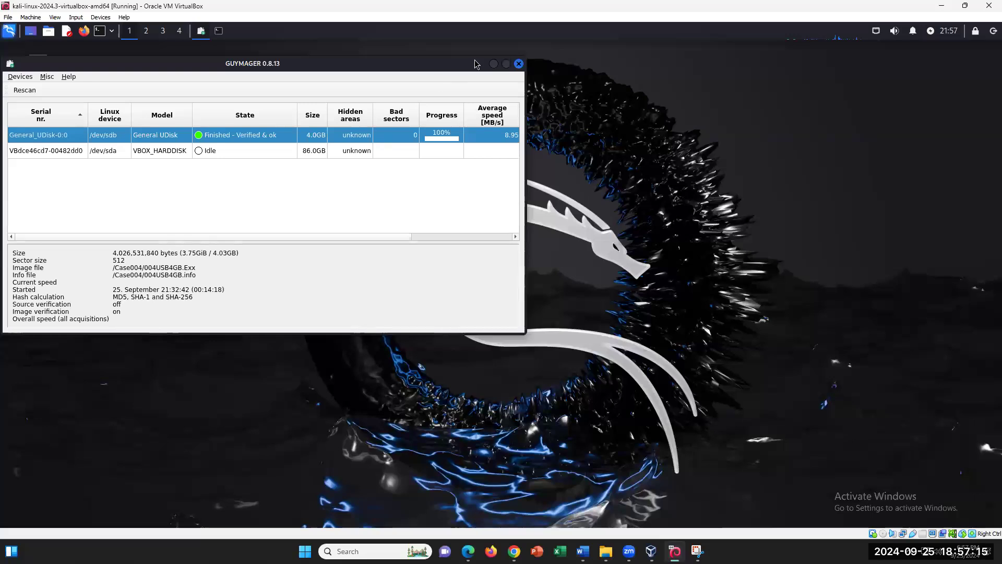
click(506, 64)
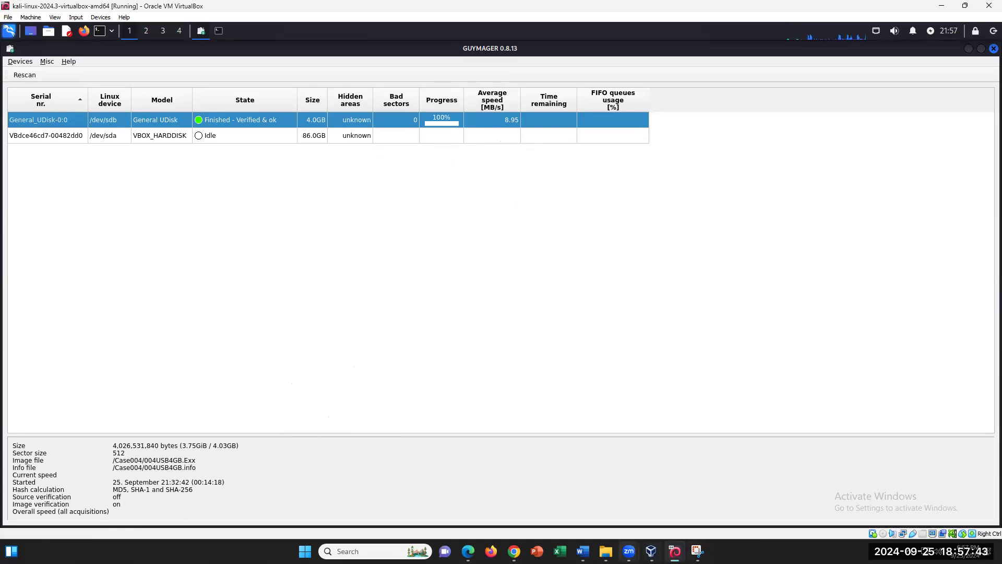
click(583, 550)
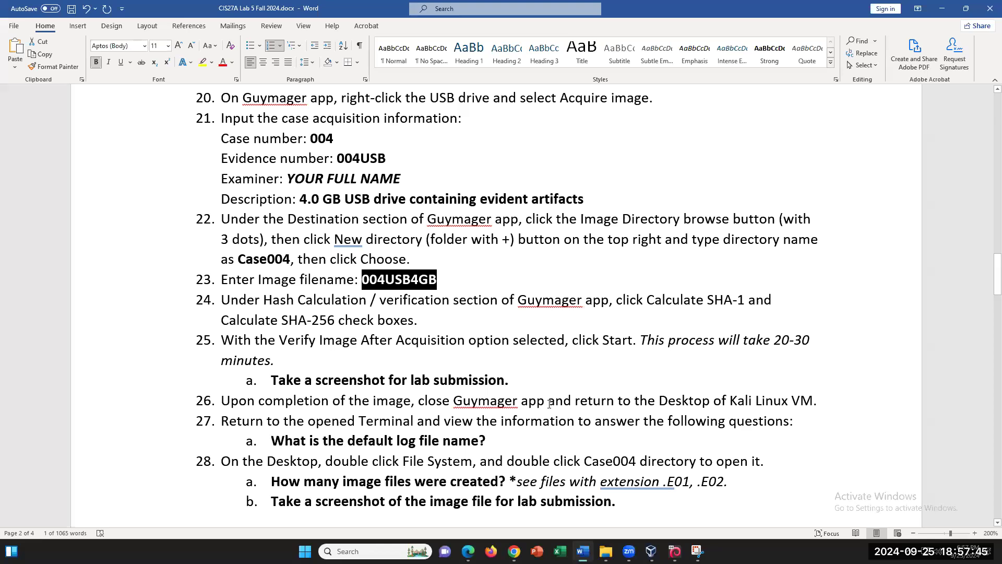
- Scroll the Word lab to steps 23–28 and place the cursor at the end of step 25a
scroll(548, 404, down, 3)
click(530, 242)
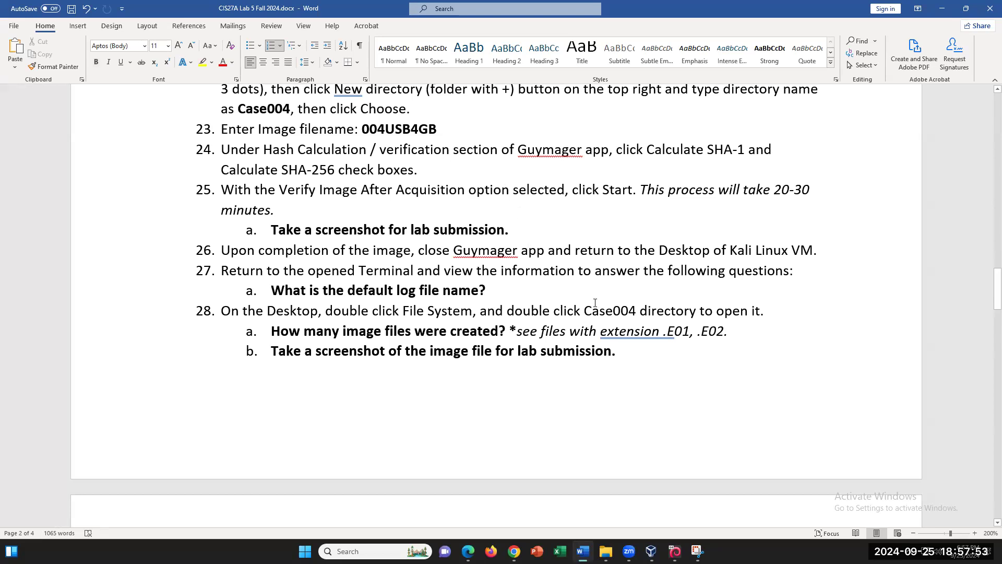
click(530, 234)
- Return to Kali and minimize Guymager to reveal the terminal
click(675, 551)
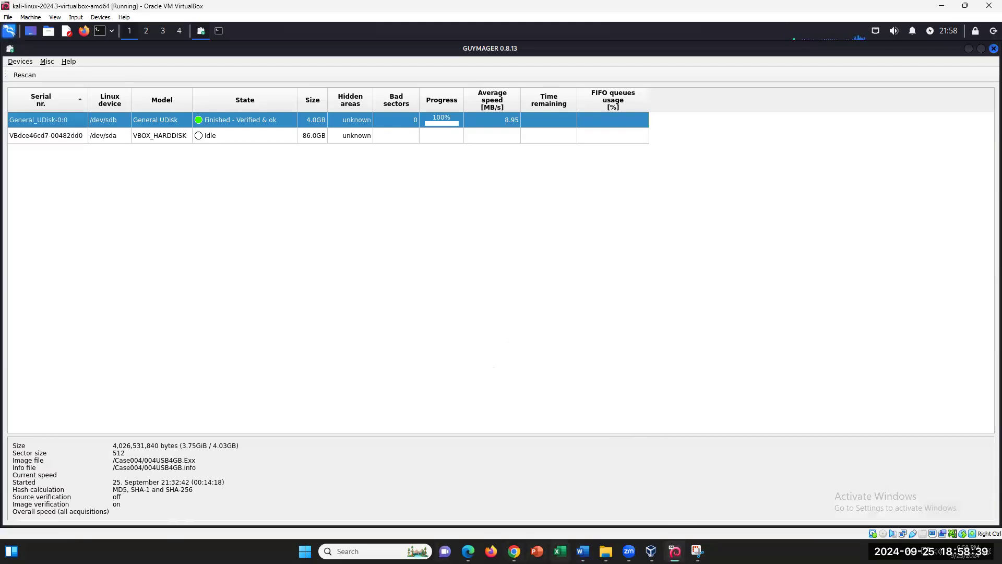
click(583, 551)
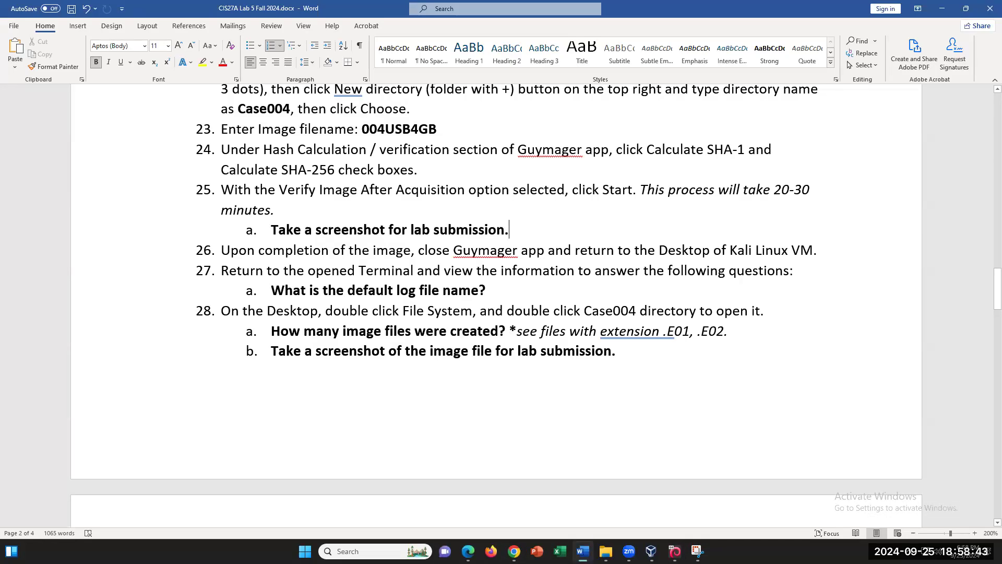
key(alt+Tab)
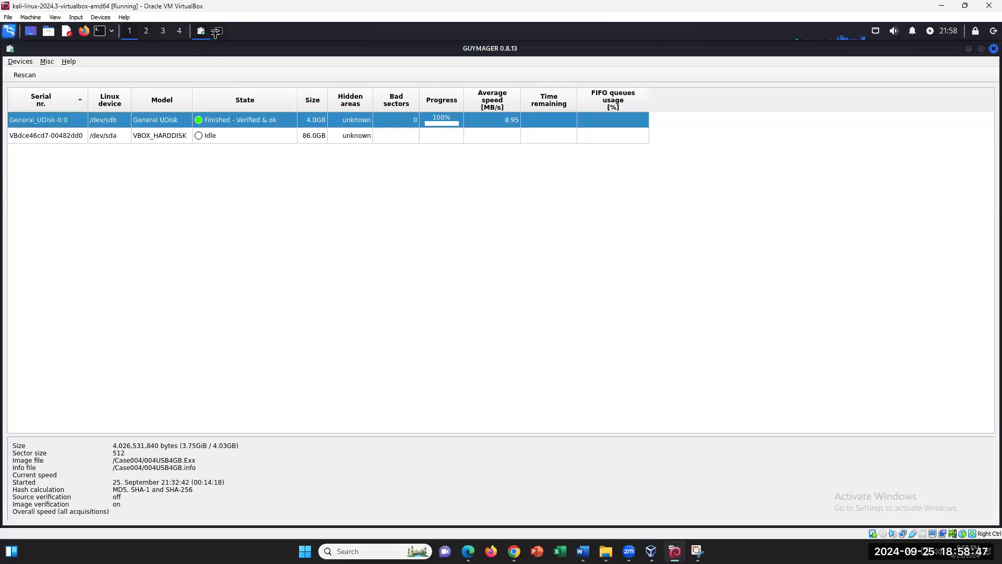
click(969, 49)
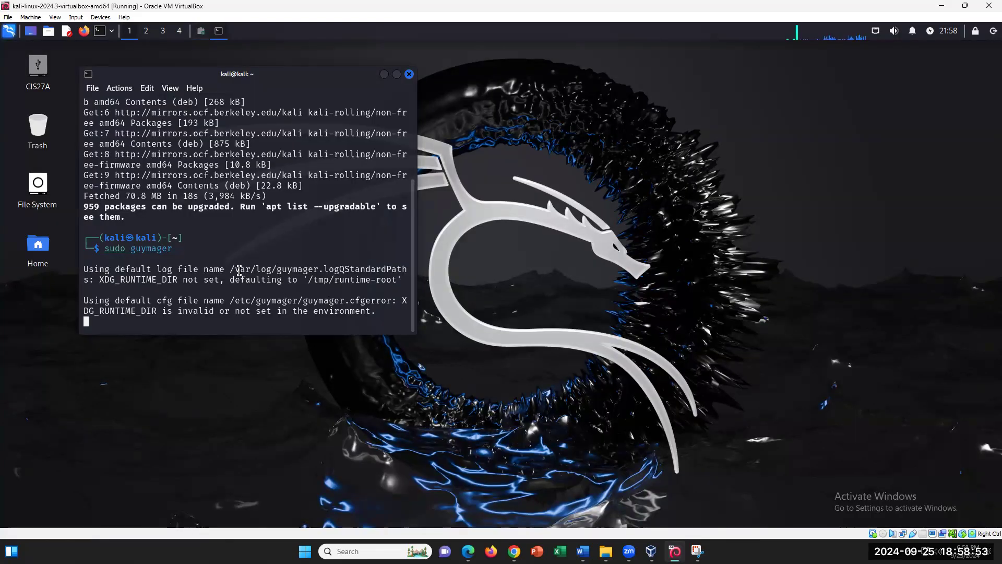
- Maximize the Kali terminal and select the default log file path in Guymager's output
click(397, 74)
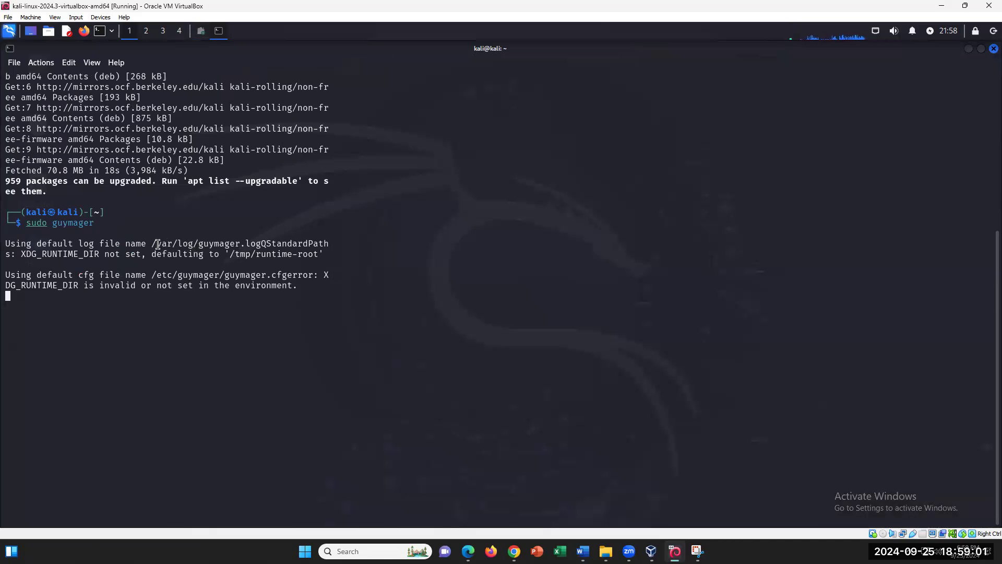
drag(151, 245, 100, 254)
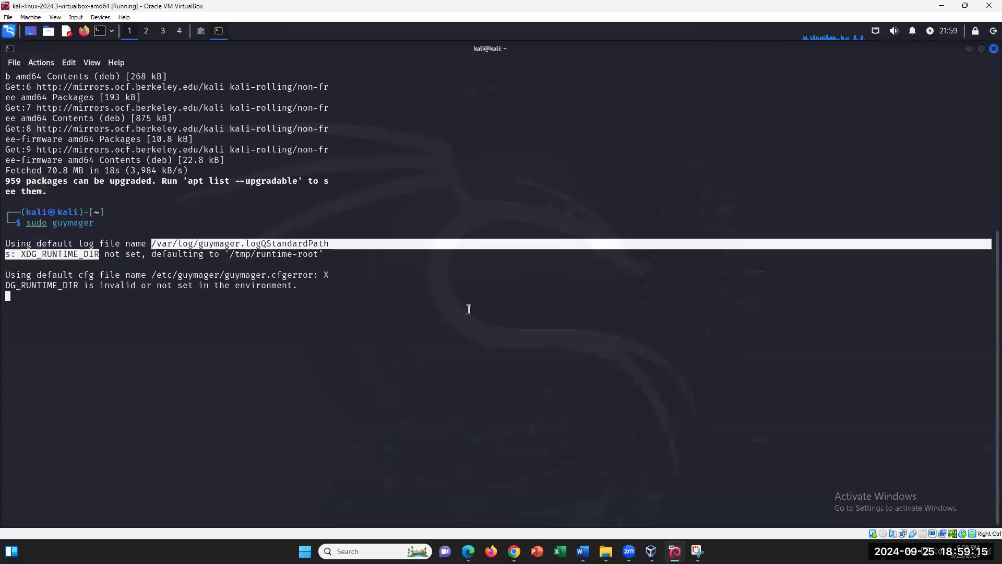
click(443, 280)
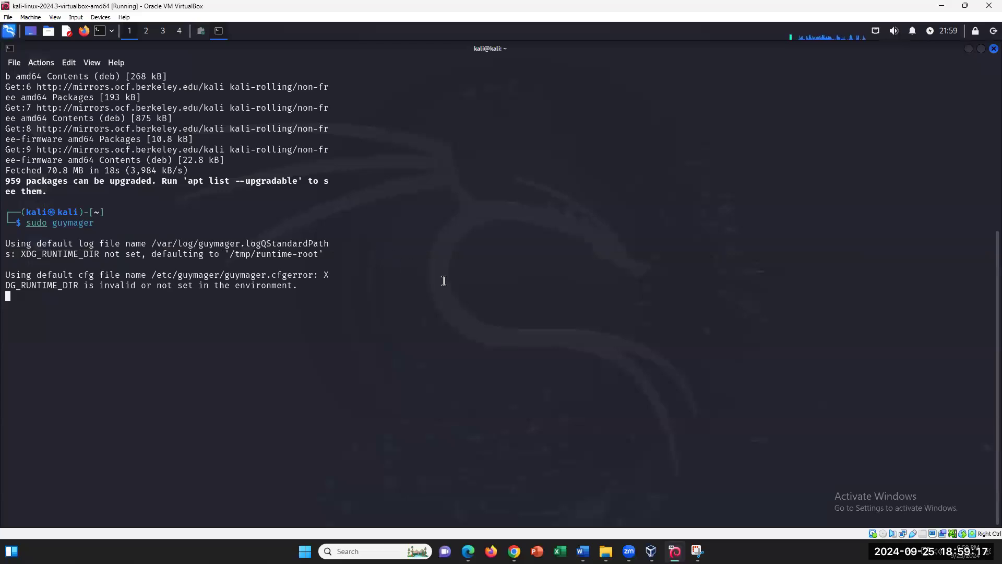
drag(301, 241, 108, 255)
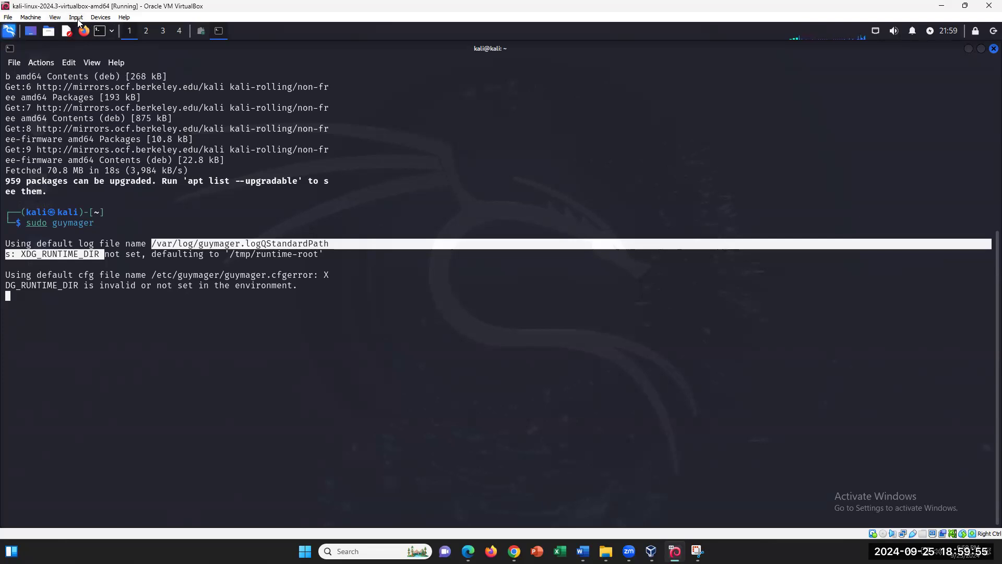
click(101, 18)
click(54, 17)
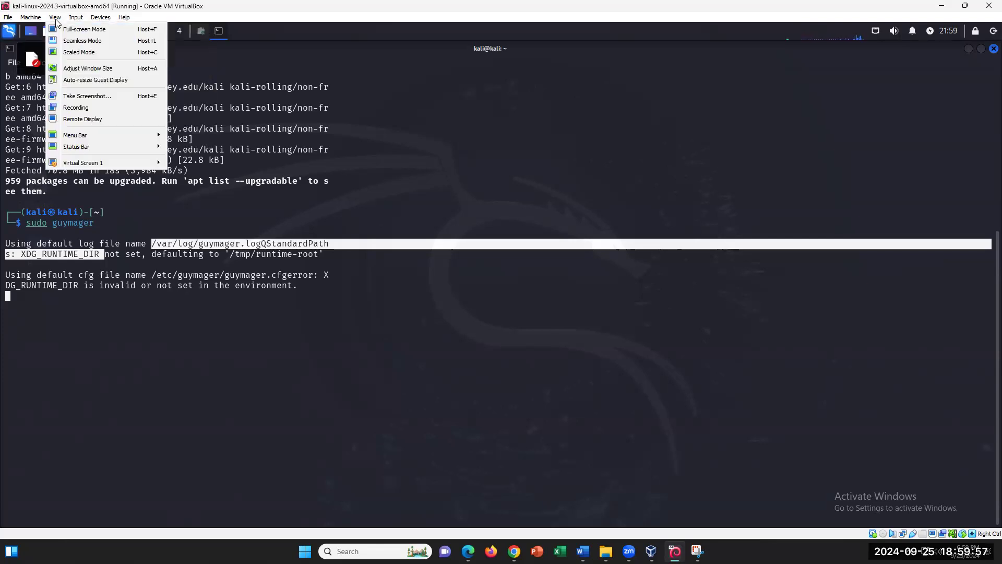
click(359, 141)
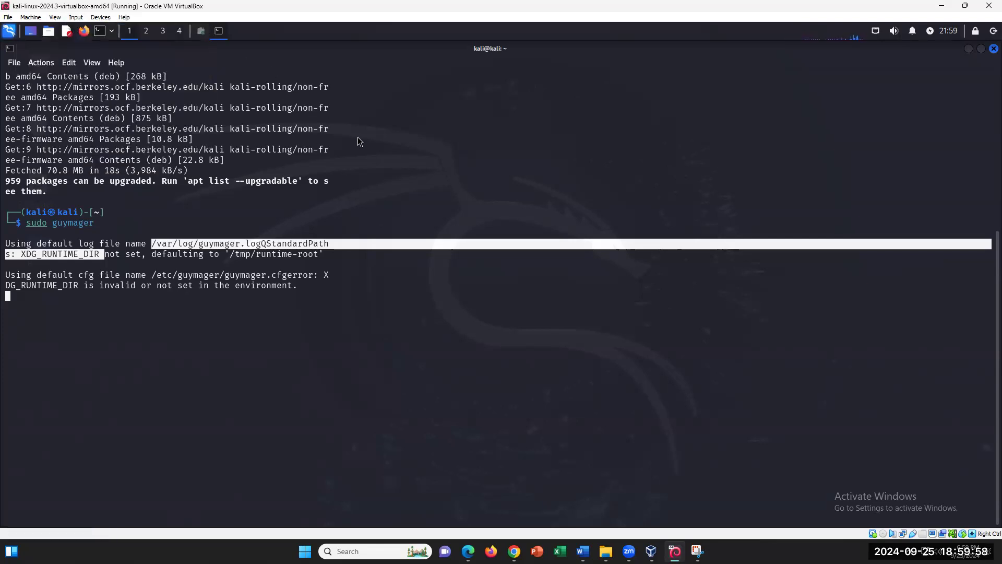
click(388, 244)
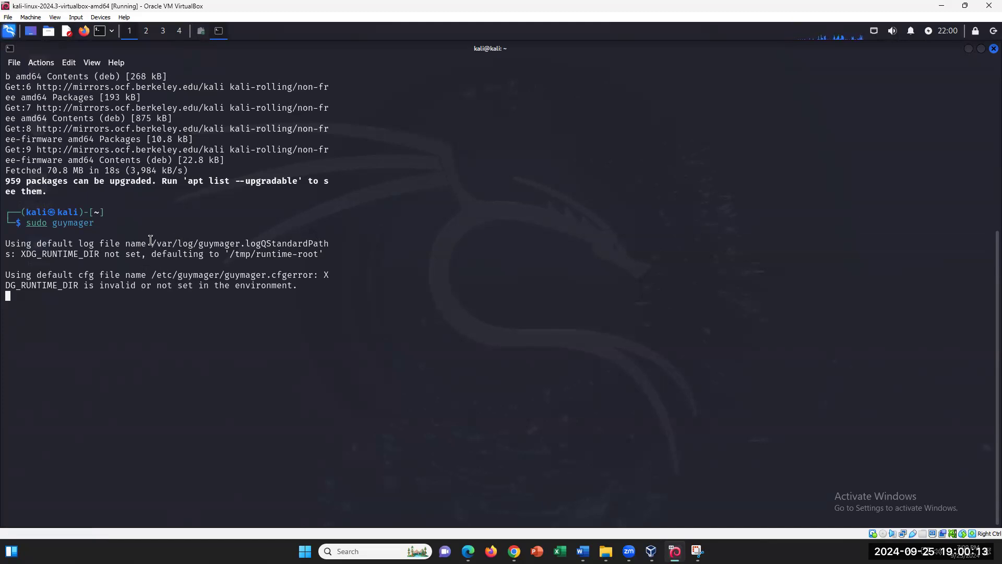
- Adjust the selection to cover /var/log/guymager.logQStandardPath rather than the '/tmp/runtime-root' text
drag(152, 241, 333, 255)
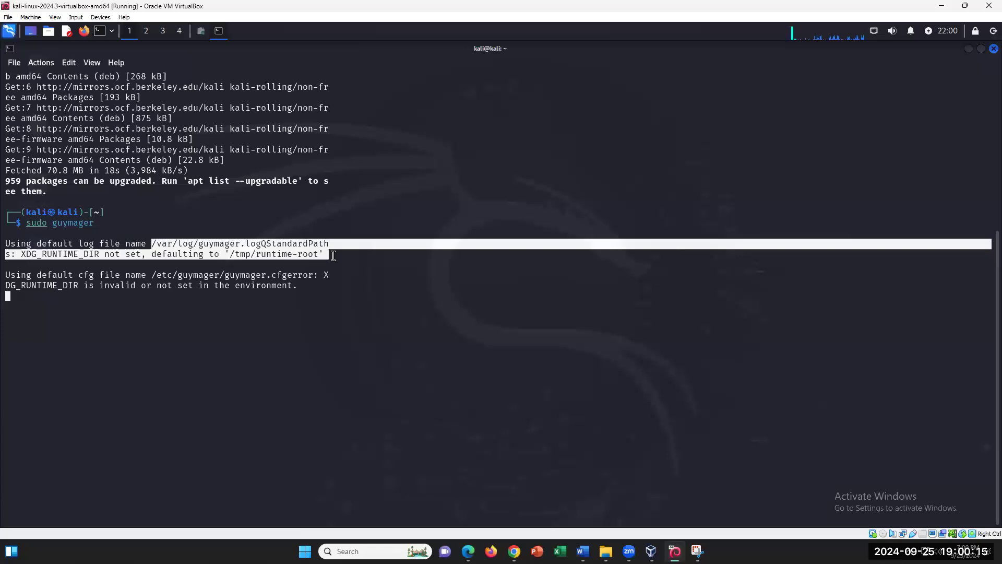
click(146, 255)
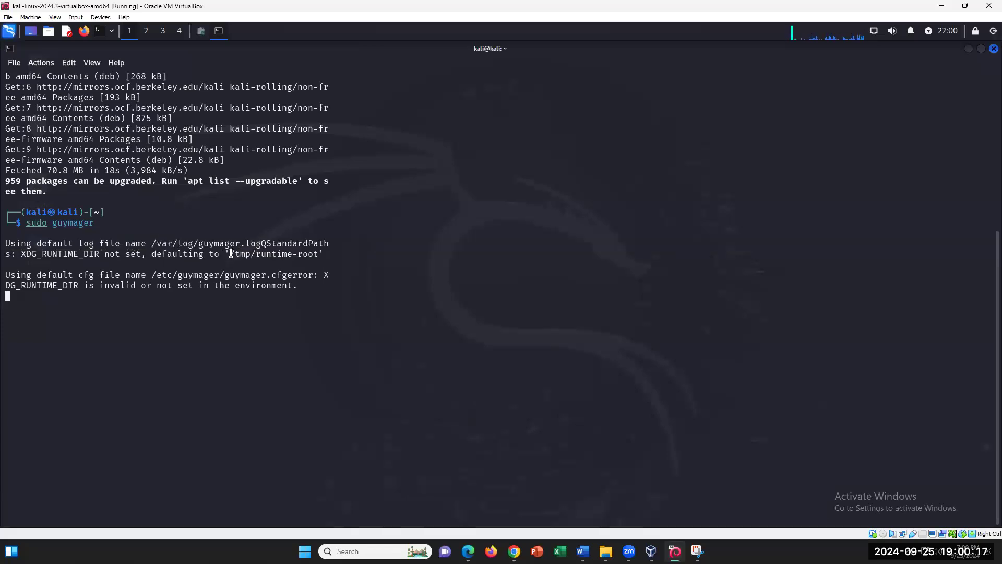
drag(152, 254, 330, 254)
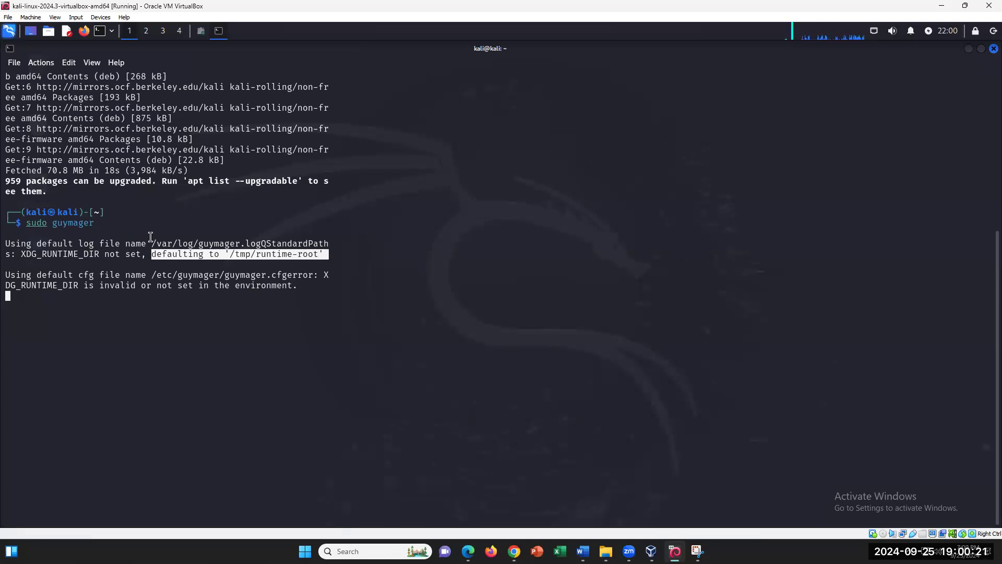
click(201, 239)
drag(146, 243, 327, 254)
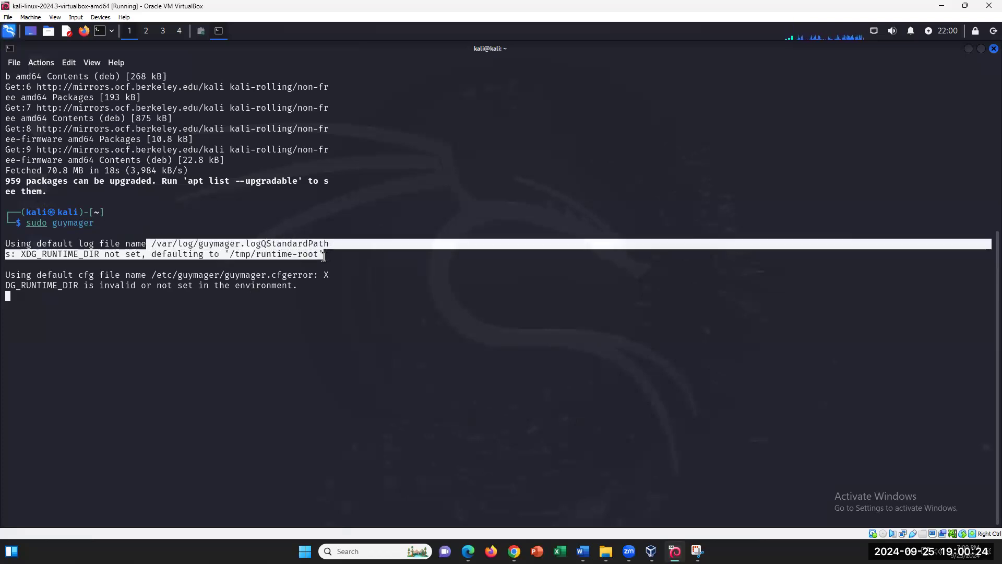
click(101, 257)
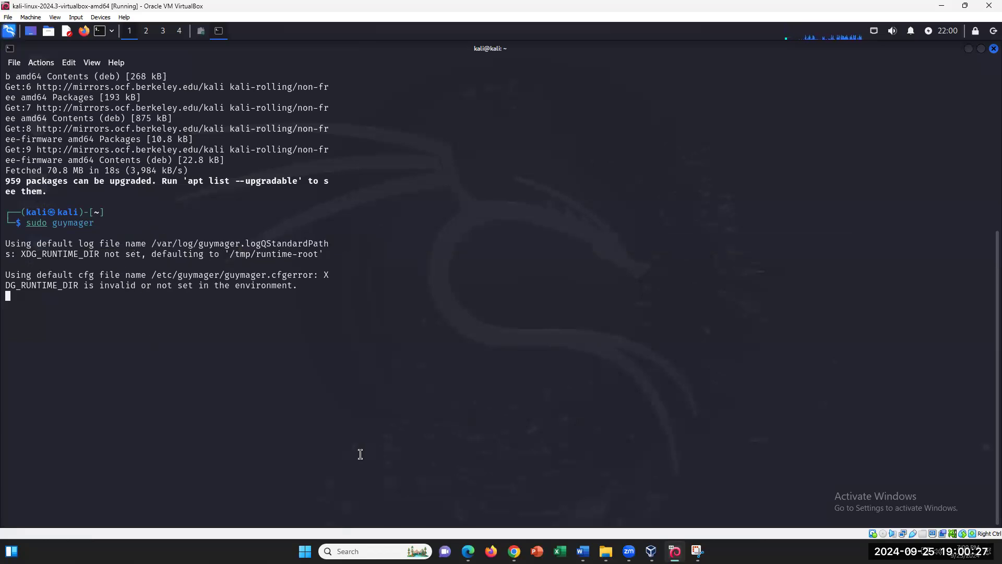
mouse_move(606, 550)
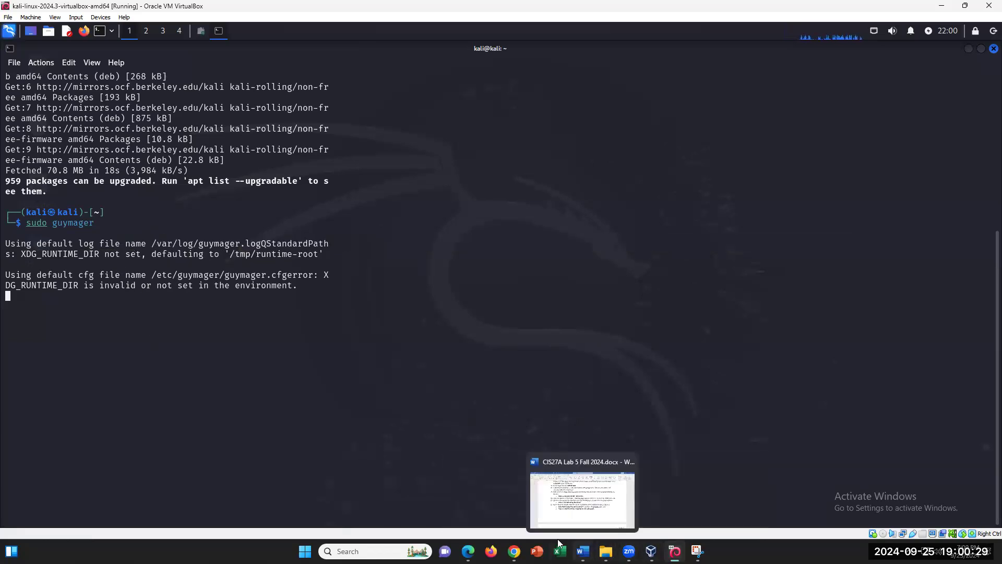
drag(321, 277, 195, 269)
click(169, 275)
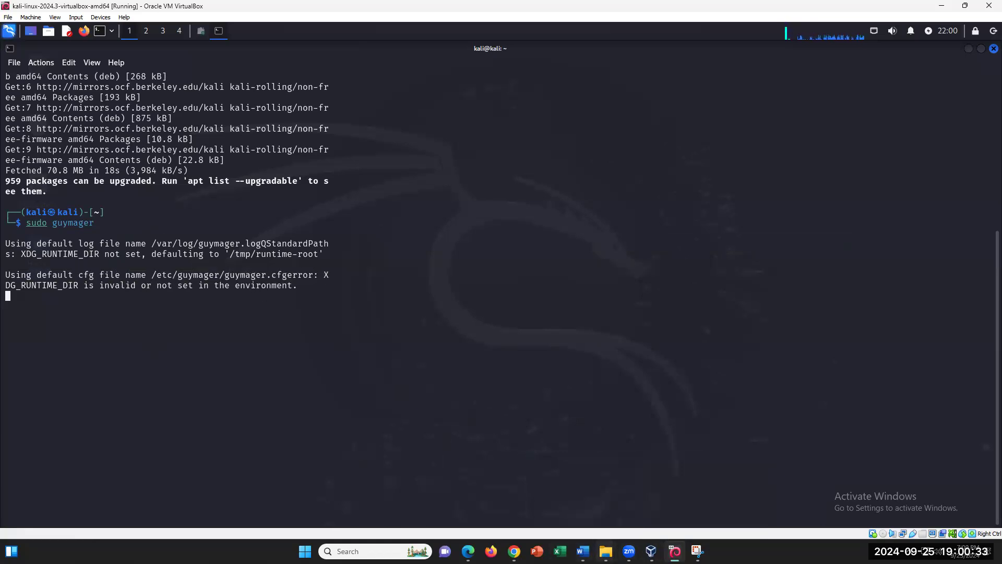
- Copy /var/log/guymager.logQStandardPath from the terminal and bring the Word lab back
click(583, 551)
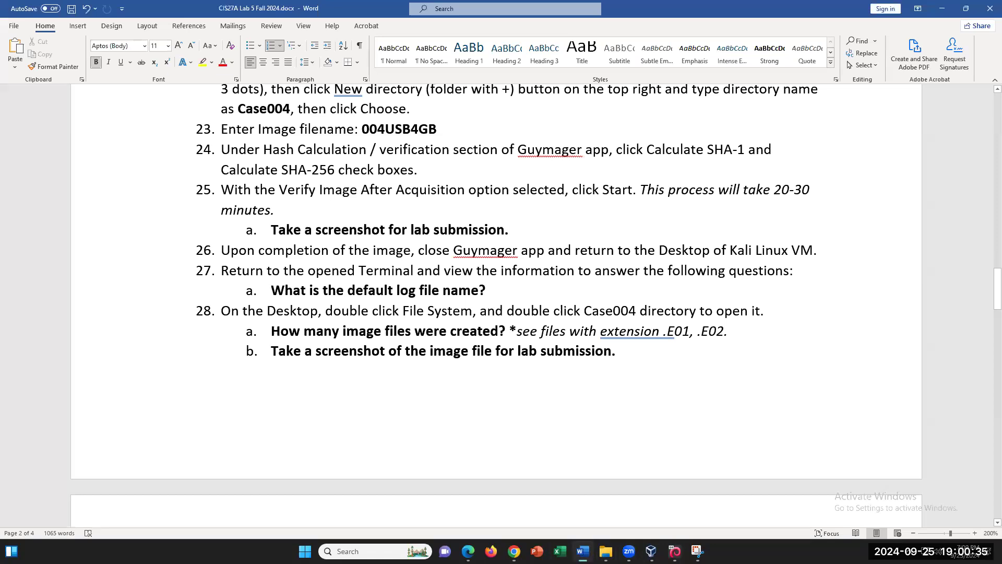
click(583, 550)
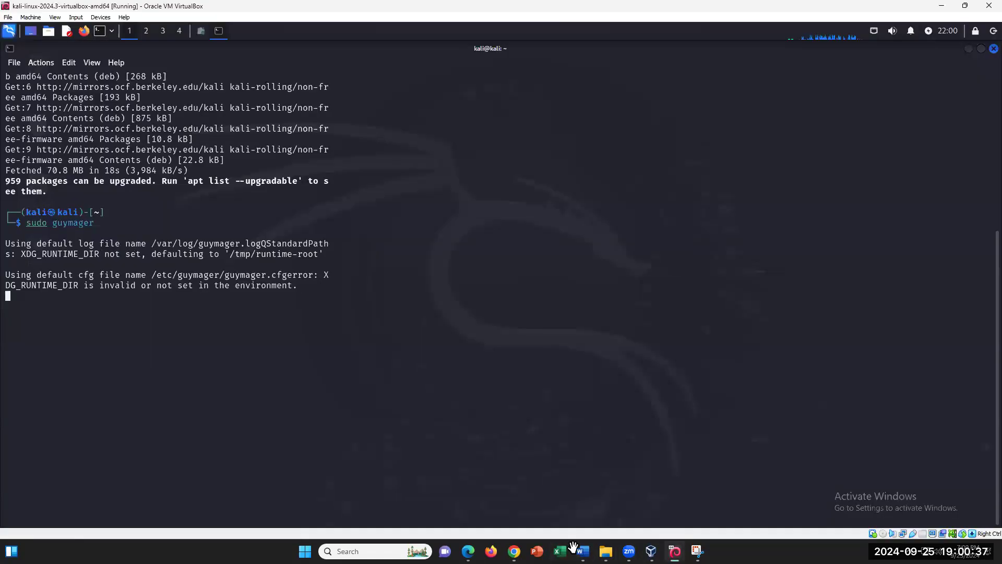
drag(151, 244, 329, 243)
right_click(321, 245)
click(354, 252)
click(583, 550)
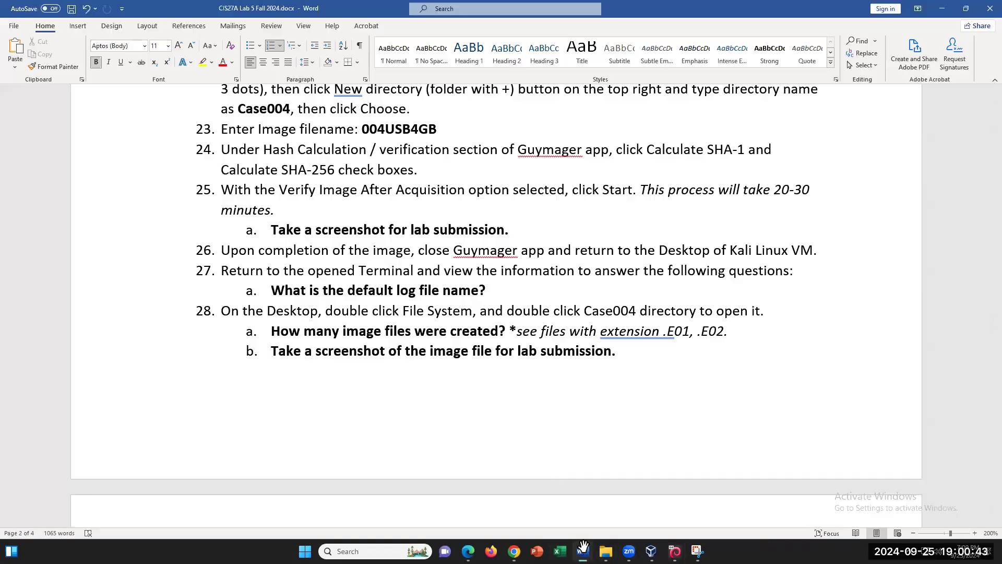
- Paste /var/log/guymager.logQStandardPath as the 27a answer and highlight it yellow
click(510, 290)
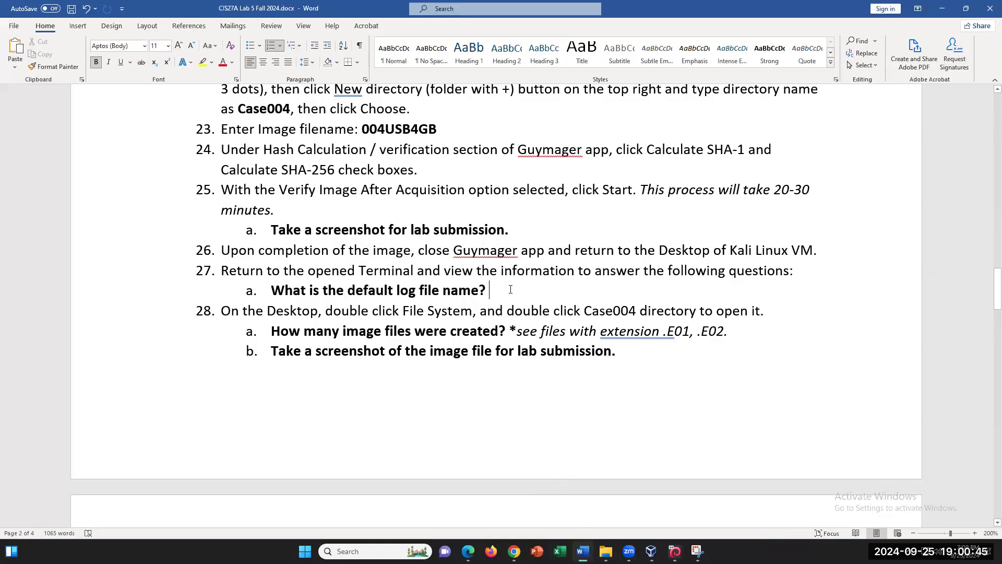
key(ctrl+v)
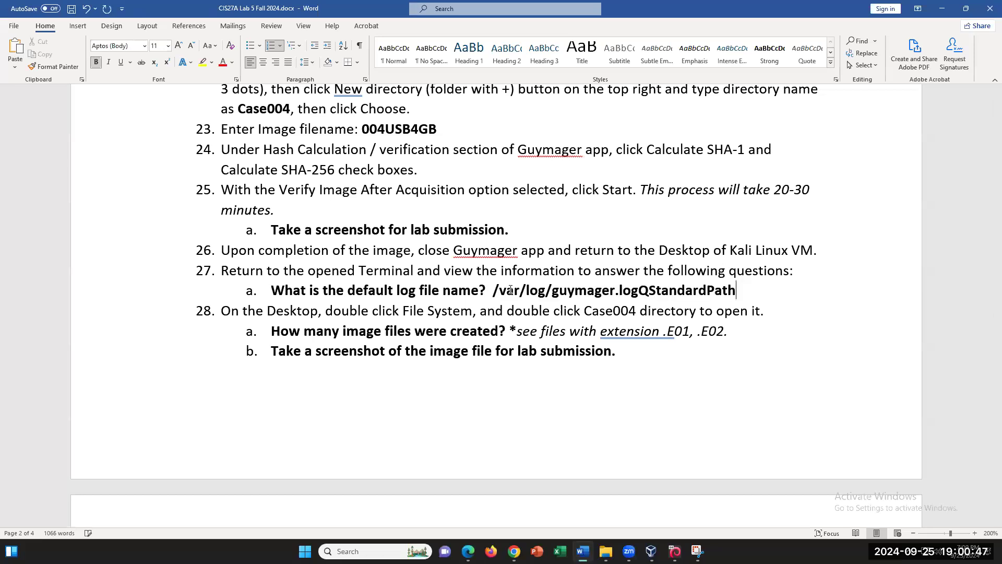
drag(492, 290, 736, 290)
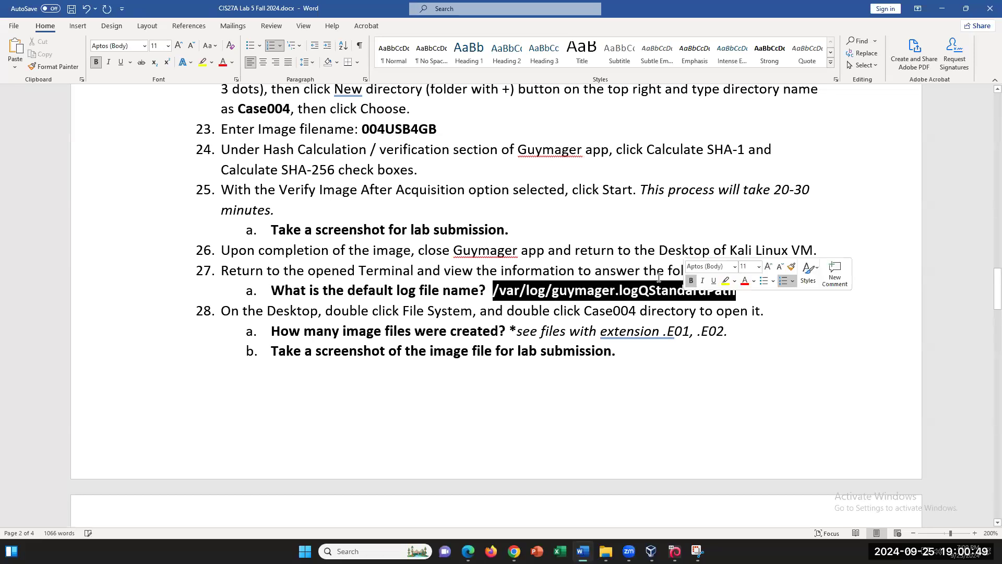
click(202, 62)
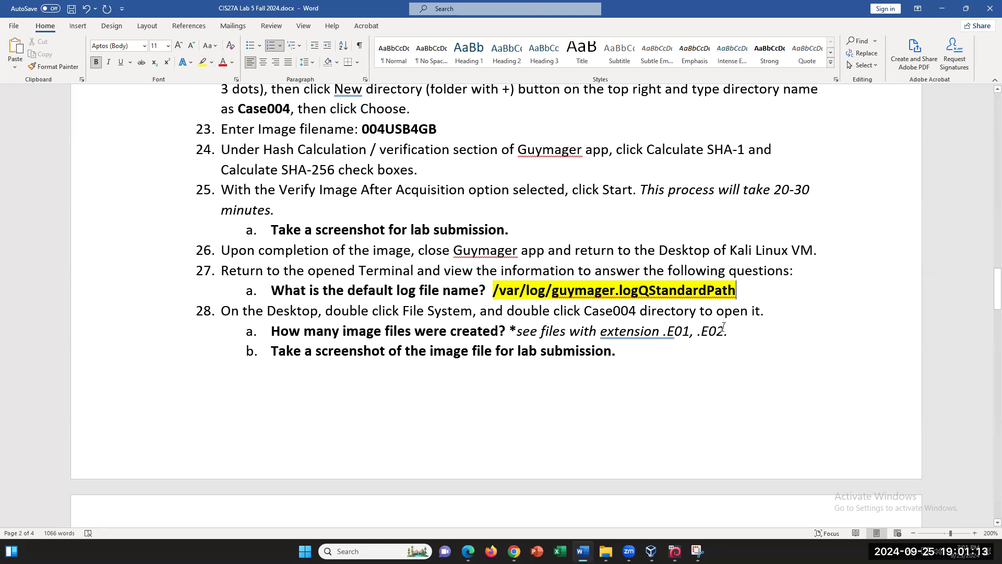
- Review the .E01, .E02 extension text in step 28a, then return to Kali
drag(728, 331, 601, 332)
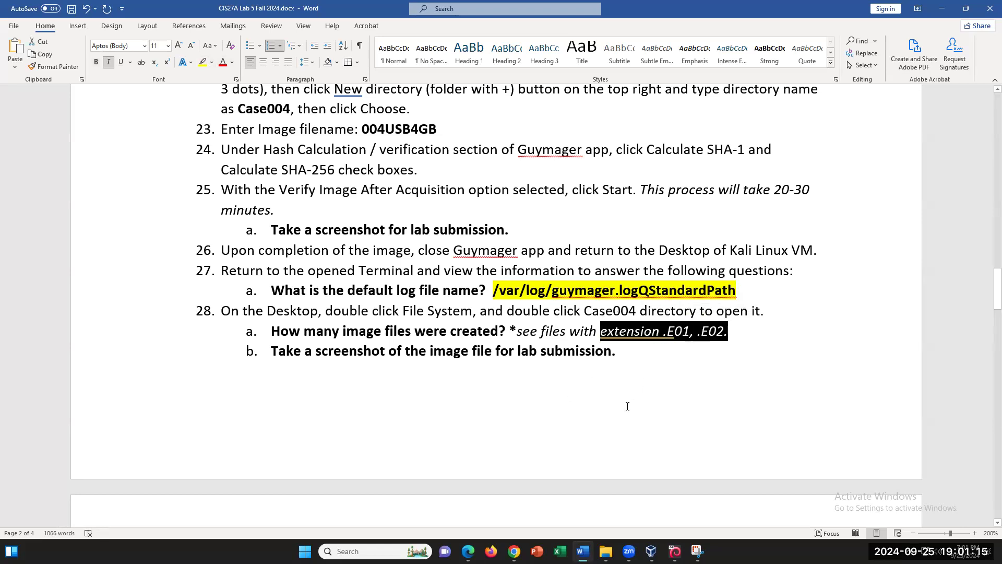
click(702, 384)
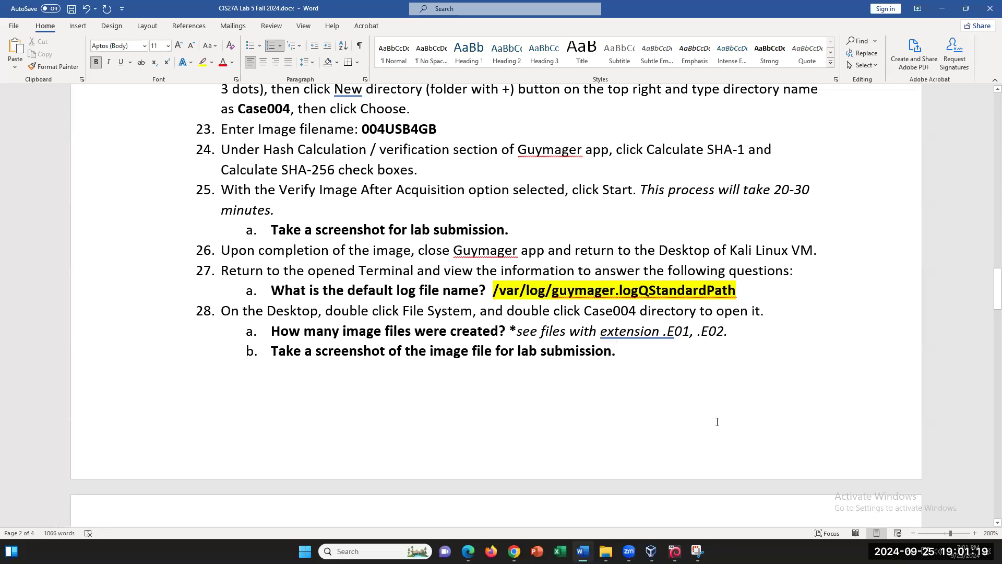
click(675, 551)
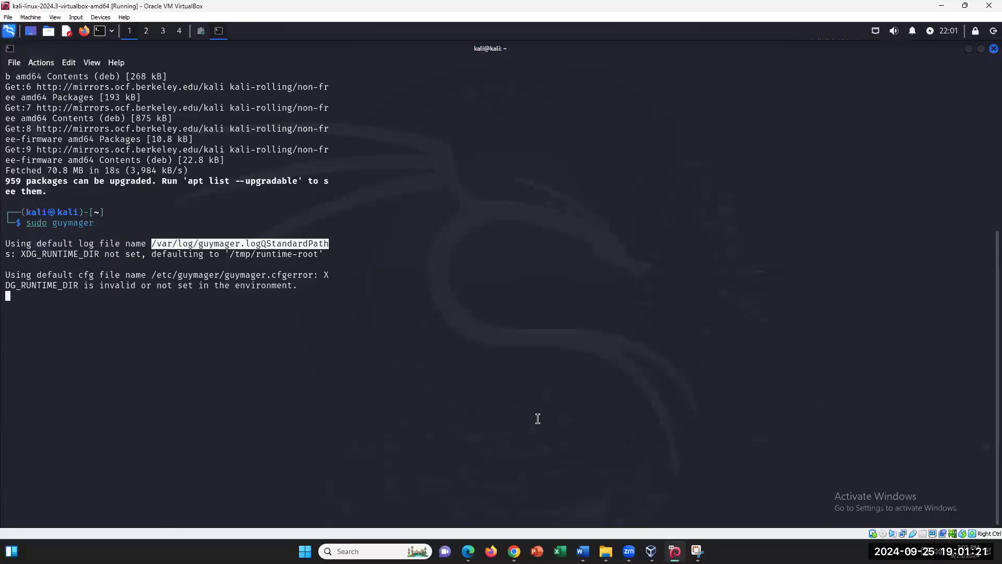
- Open Case004 from File System in a maximized Thunar to show its three 004USB4GB files
click(969, 51)
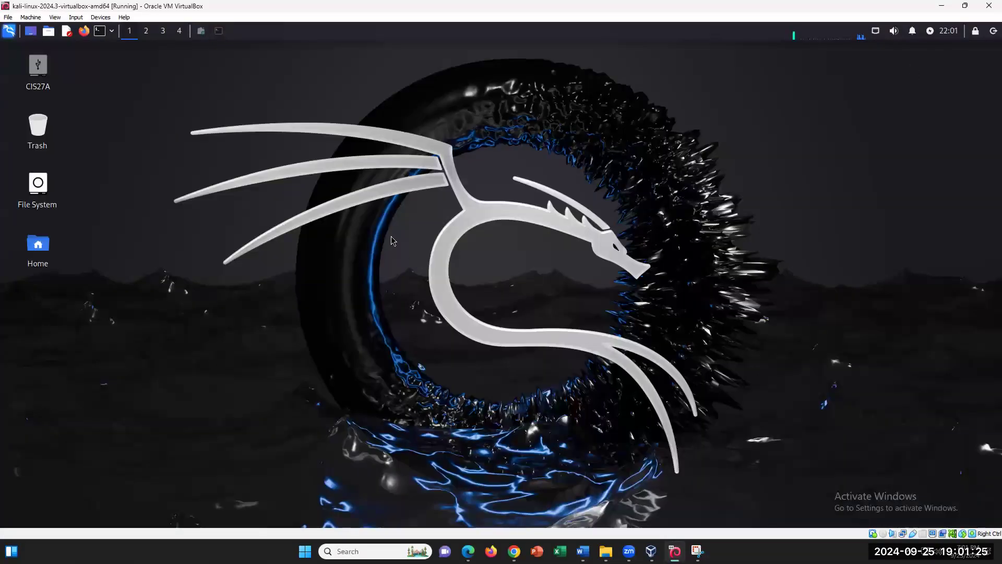
double_click(38, 189)
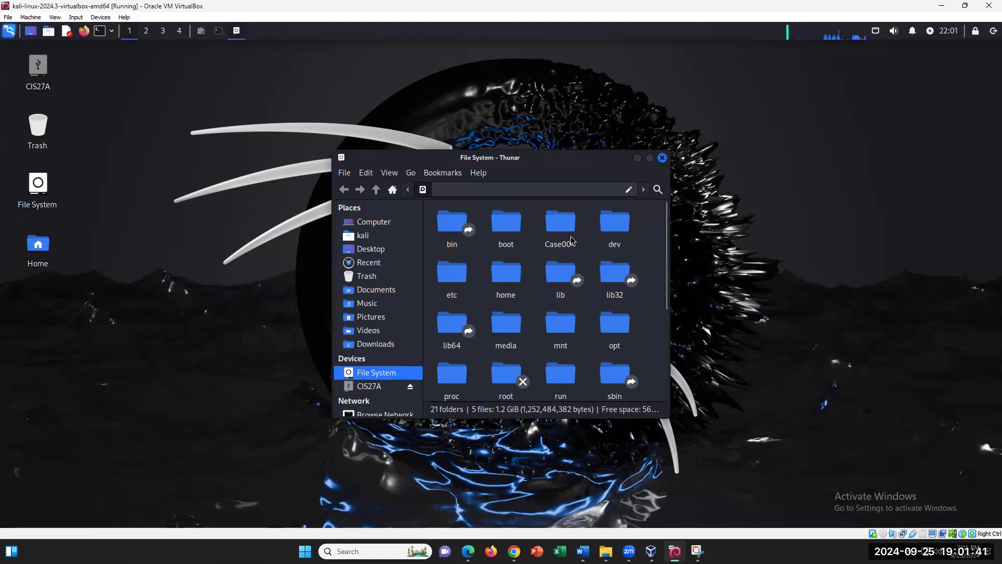
double_click(561, 222)
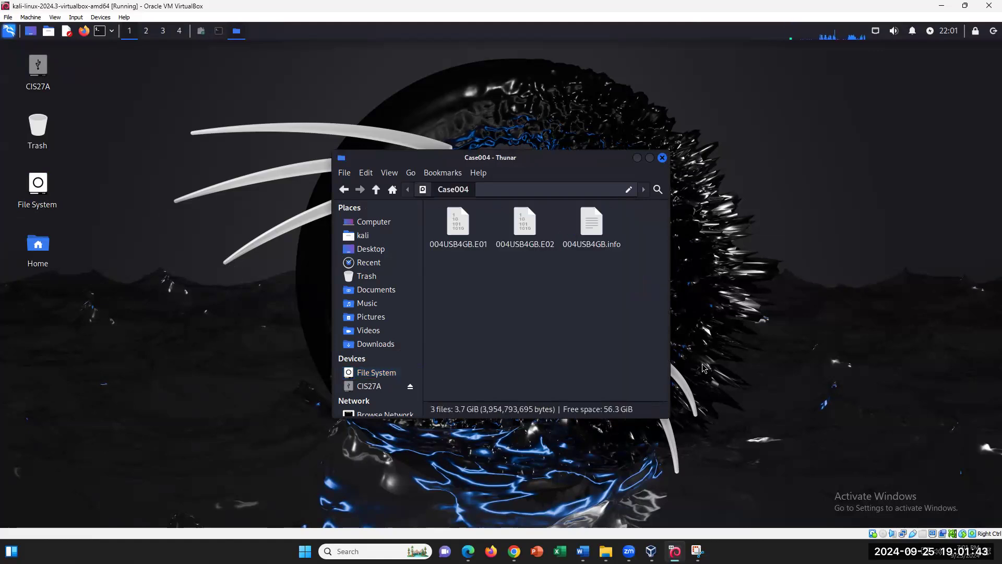
click(649, 158)
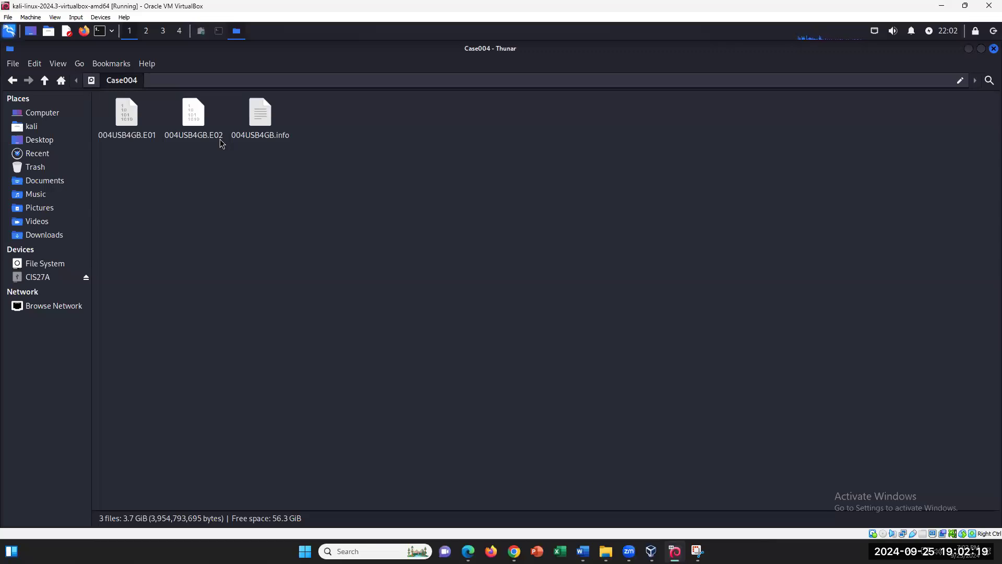
click(583, 550)
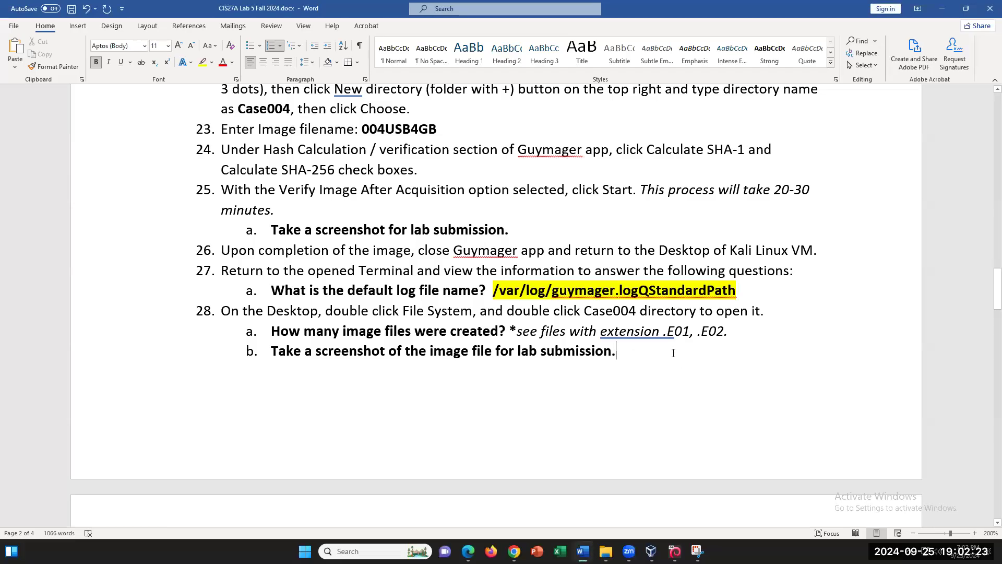
- Write '3 FILES' under step 28a and highlight it yellow
click(783, 331)
key(ctrl+z)
key(ctrl+z)
key(ctrl+z)
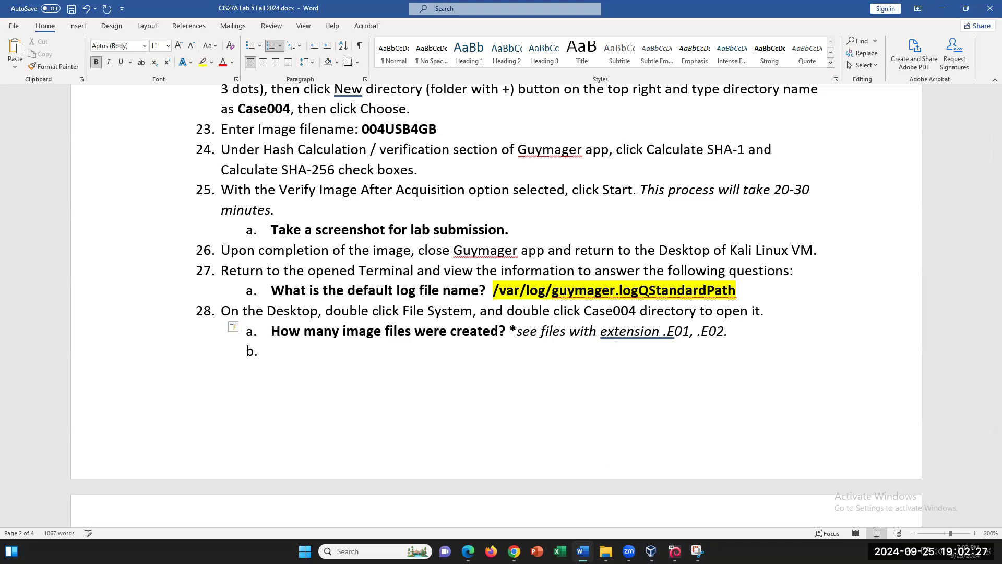
text(3 FILES)
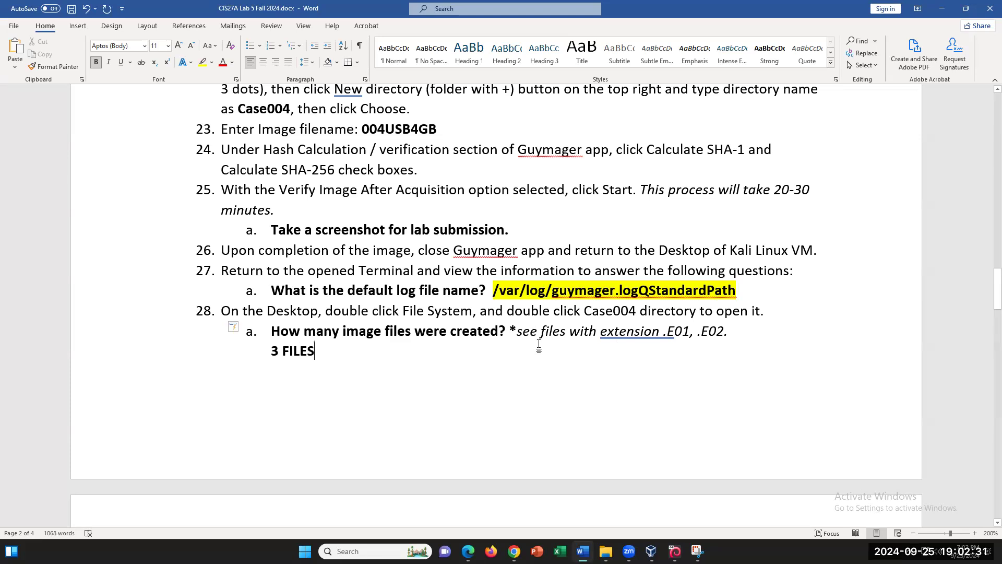
text(: )
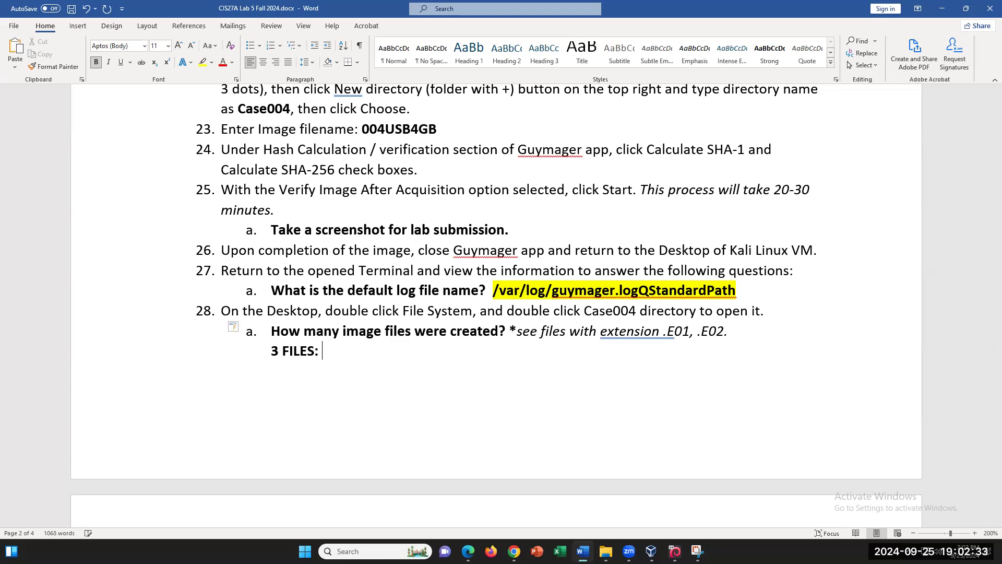
text(U)
key(BackSpace)
key(BackSpace)
key(BackSpace)
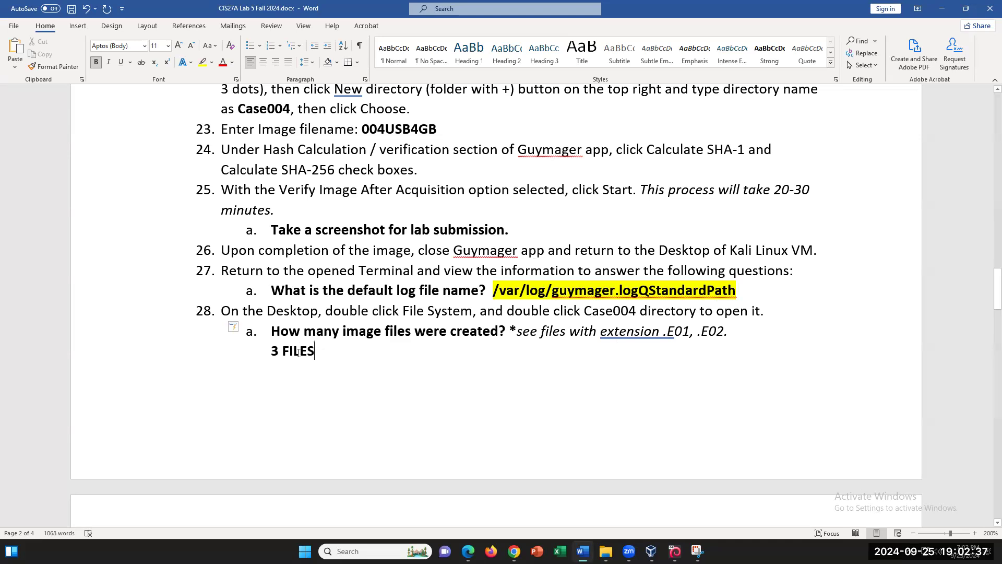
triple_click(299, 350)
click(203, 62)
scroll(386, 276, down, 4)
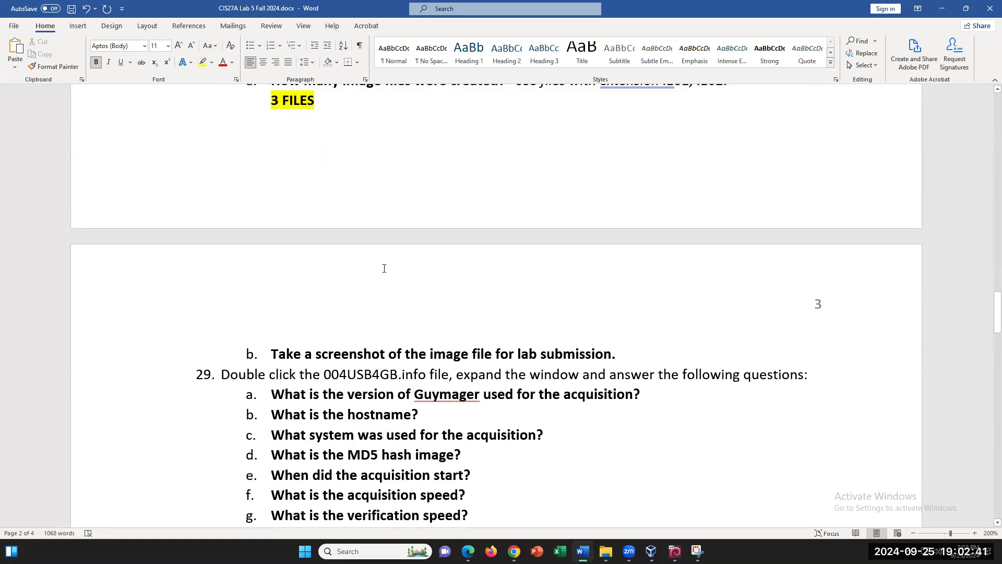
scroll(384, 269, up, 1)
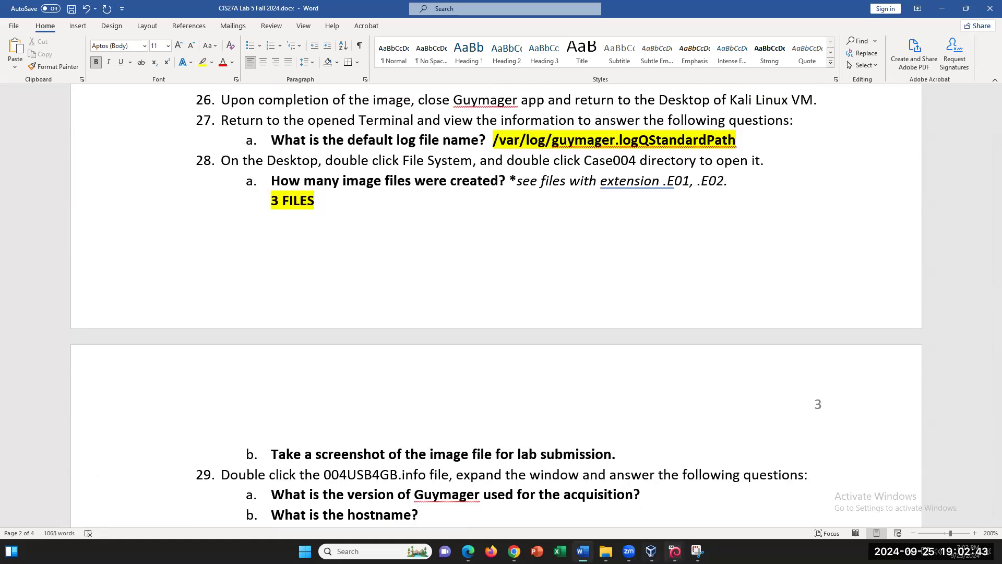
click(675, 550)
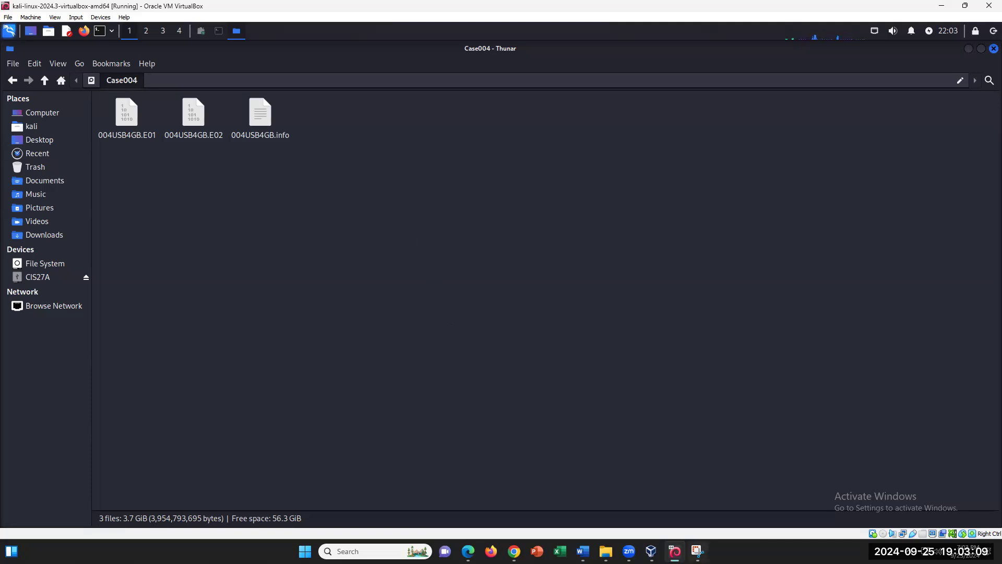
- Scroll the Word lab document to review the step 29 Guymager questions
click(582, 549)
scroll(531, 402, down, 3)
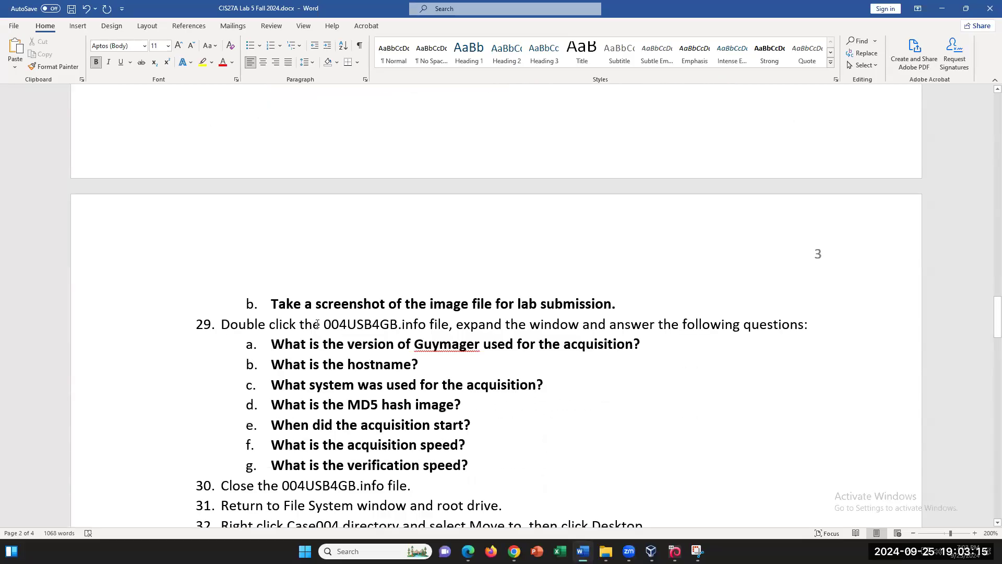
scroll(400, 366, up, 2)
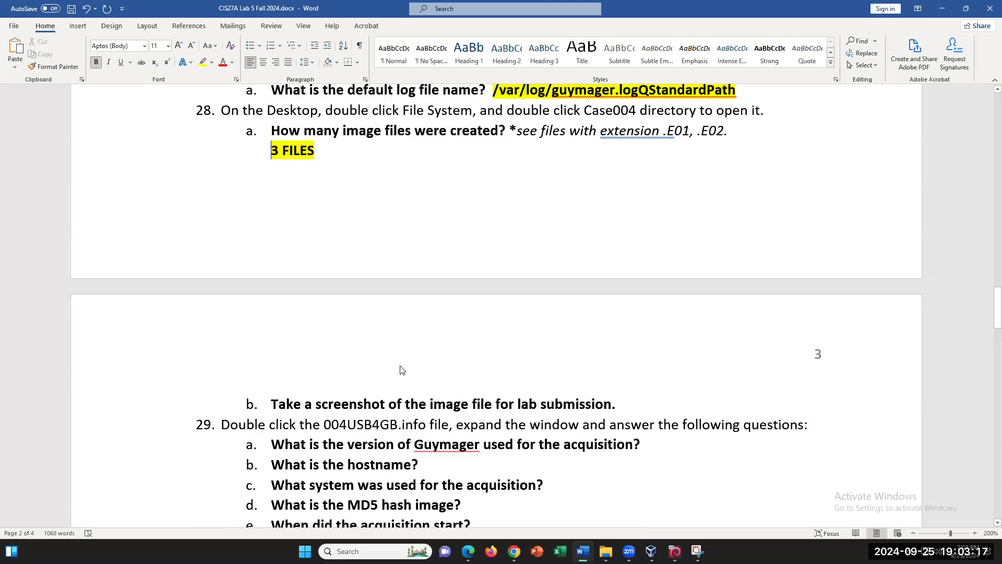
scroll(400, 366, down, 2)
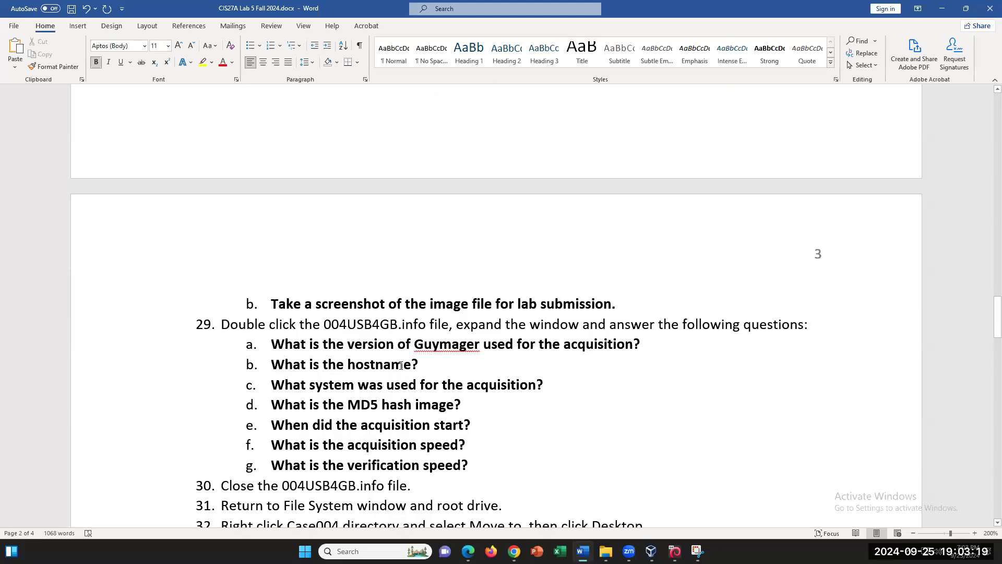
- Open 004USB4GB.info full-screen in Mousepad and copy the version 0.8.13-2+b1
click(674, 550)
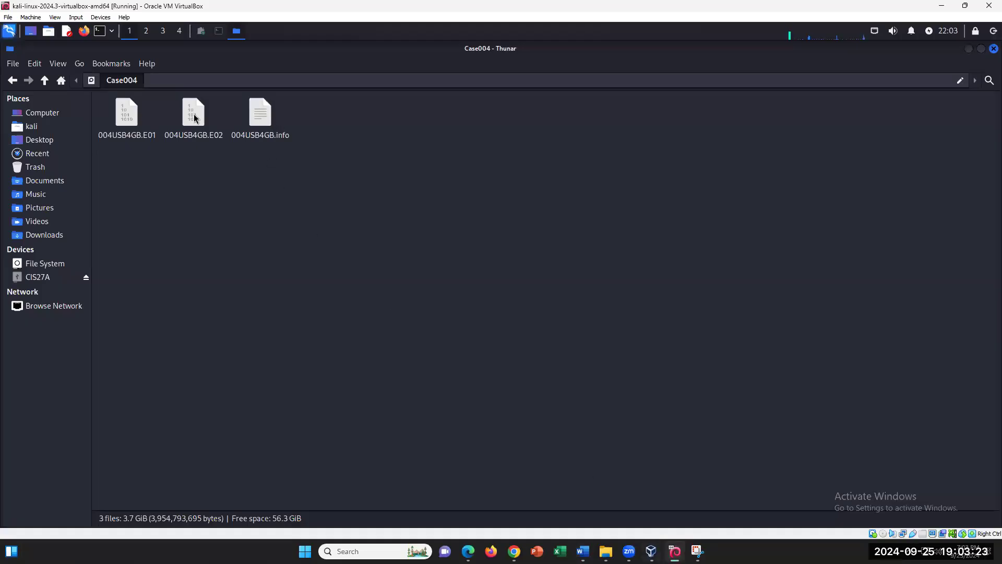
double_click(267, 122)
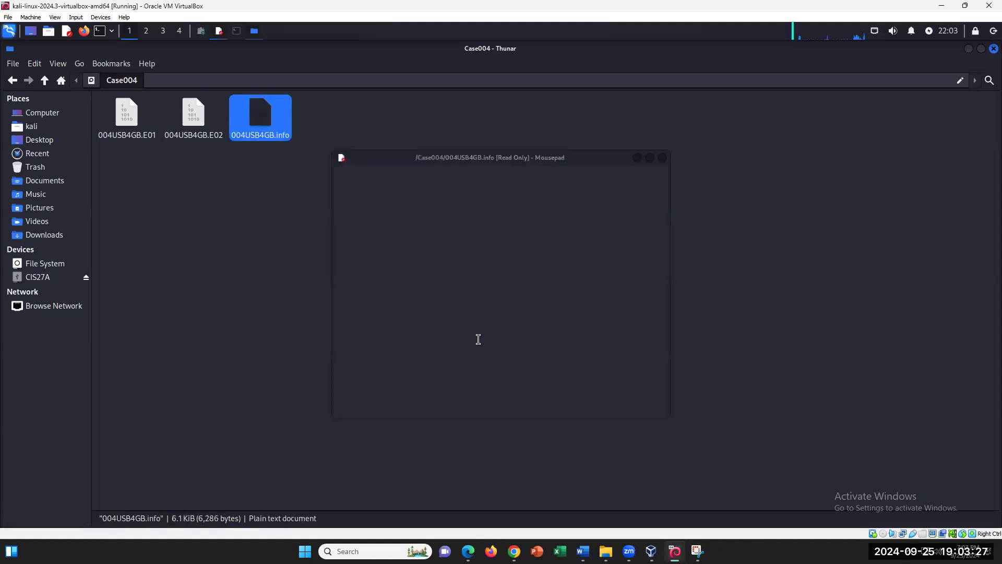
click(649, 157)
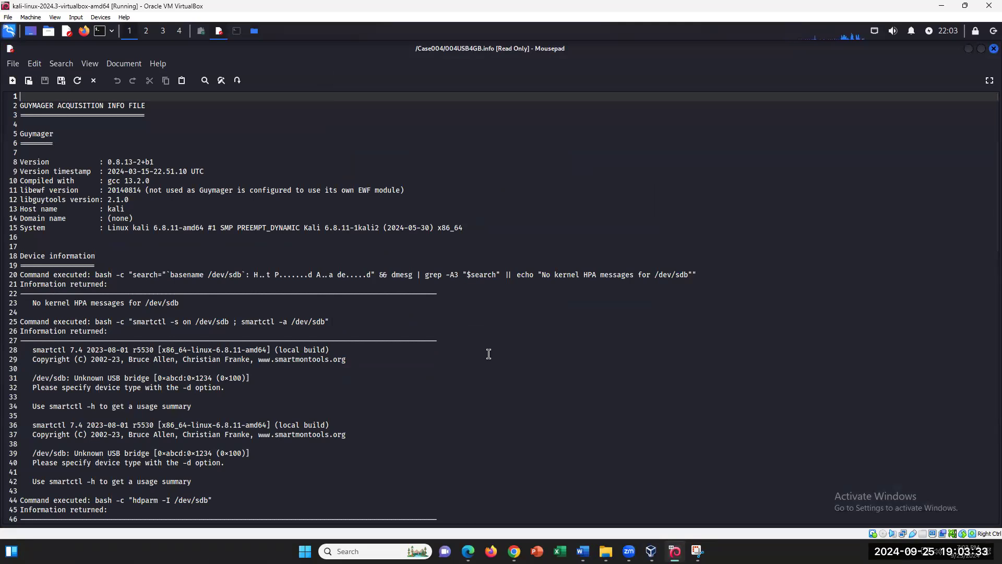
drag(171, 159, 104, 161)
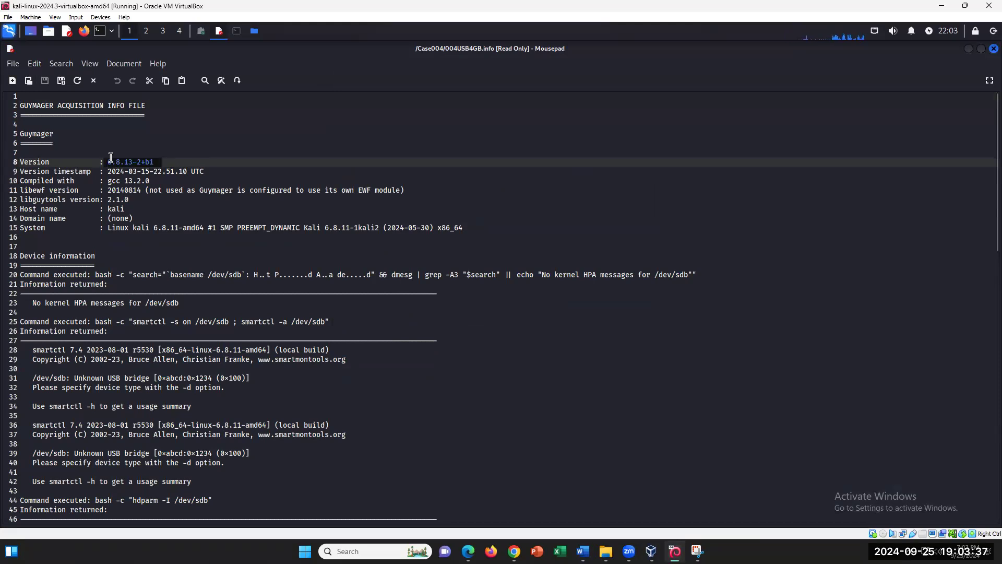
right_click(124, 163)
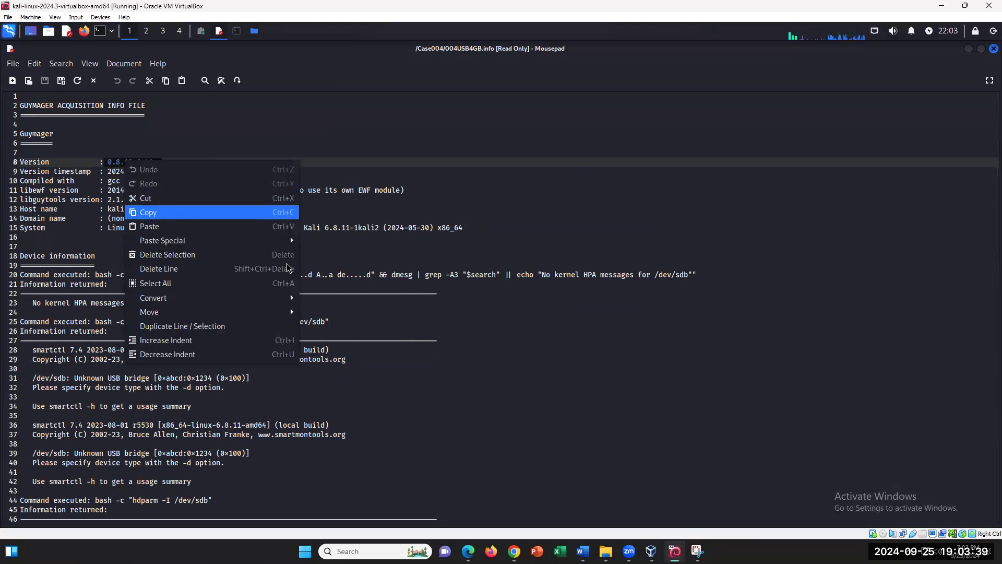
click(157, 212)
click(583, 551)
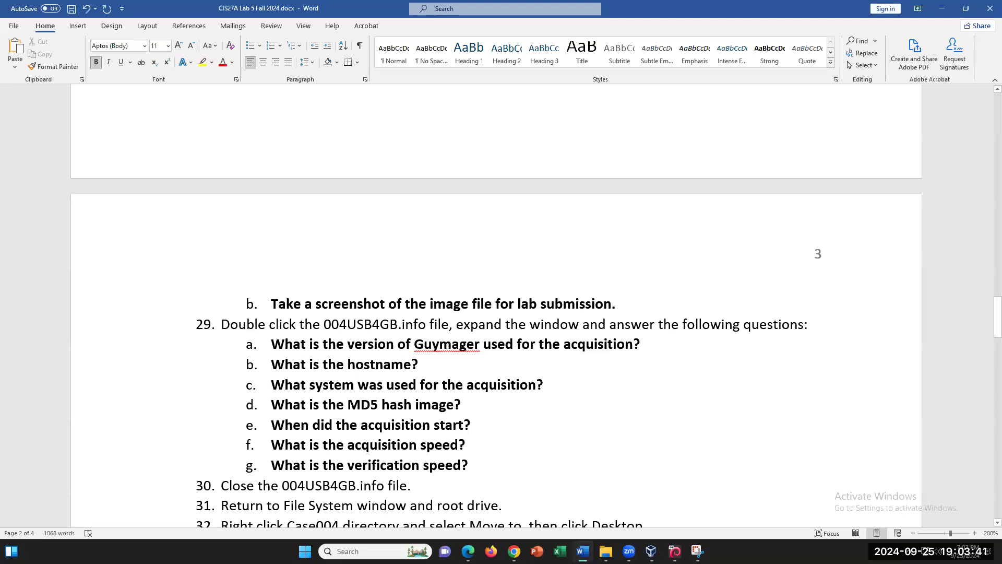
- Answer the Guymager version question with 0.8.13-2+b1, highlighted yellow
click(661, 347)
key(Return)
key(BackSpace)
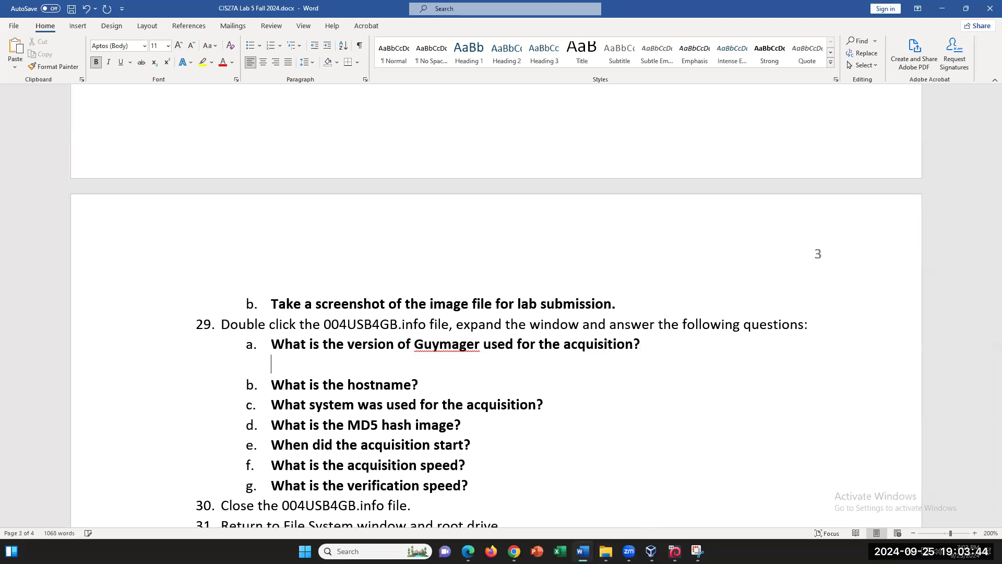
right_click(334, 365)
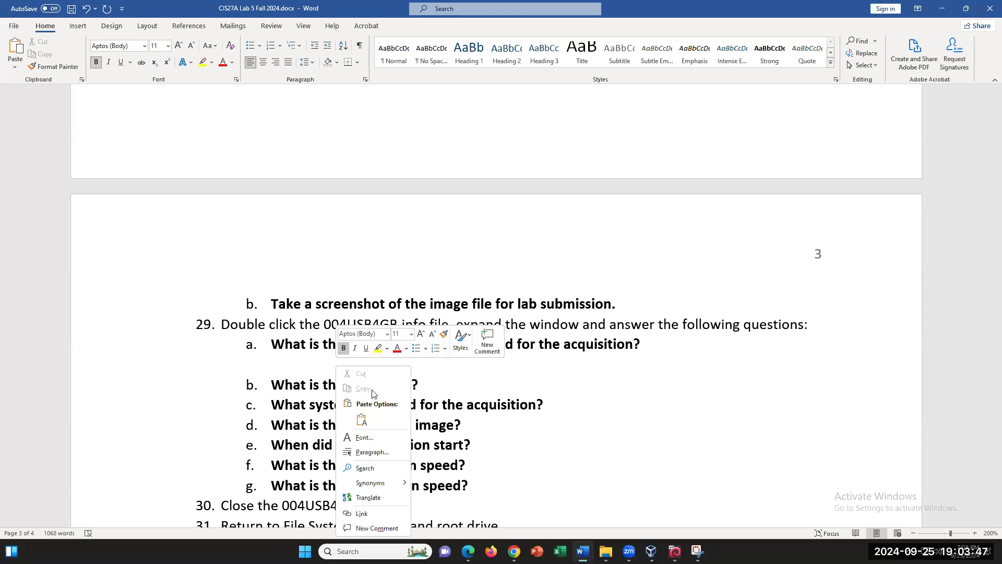
click(362, 420)
drag(360, 364, 270, 364)
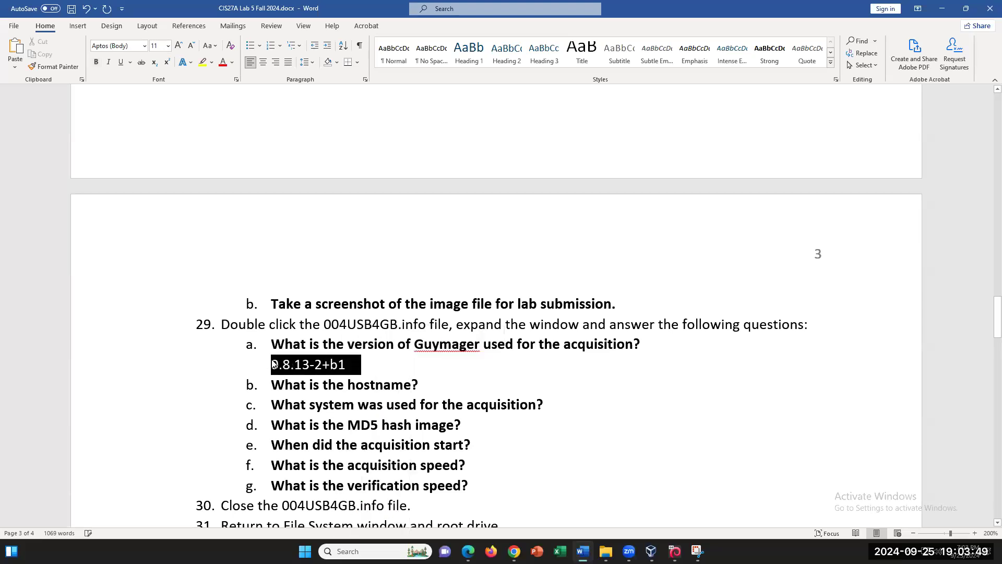
click(203, 62)
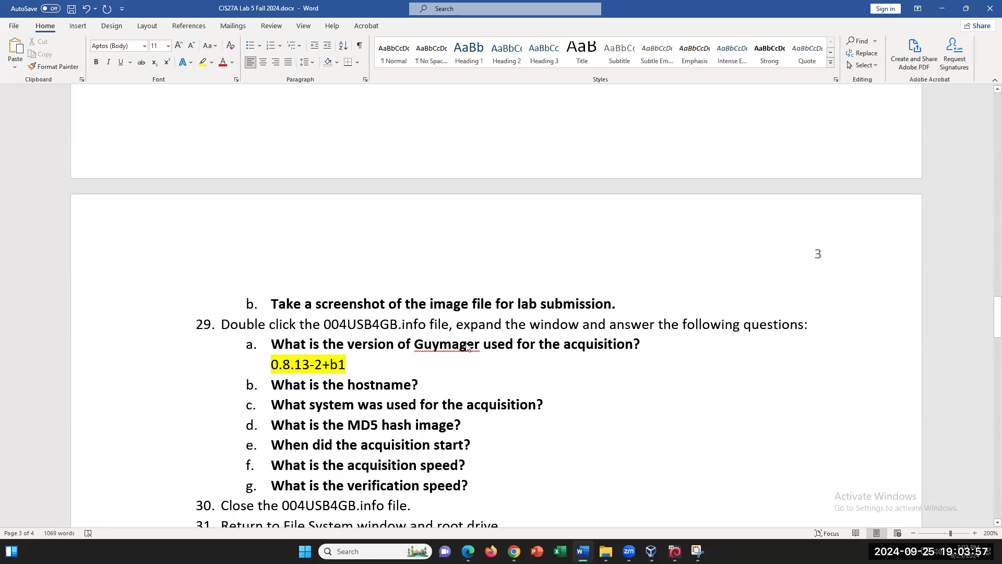
- Answer the hostname question with 'kali', highlighted yellow
click(445, 375)
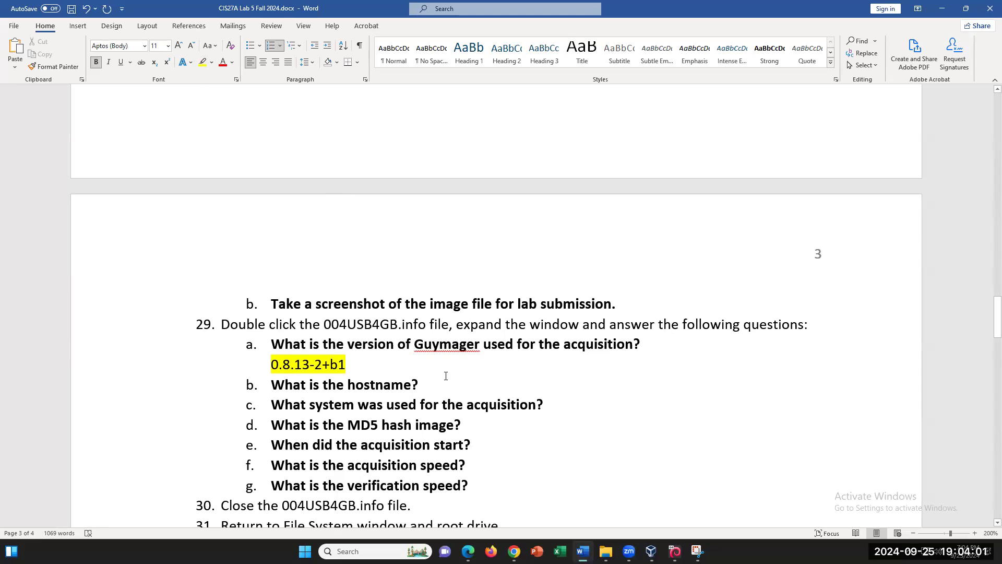
key(Return)
key(BackSpace)
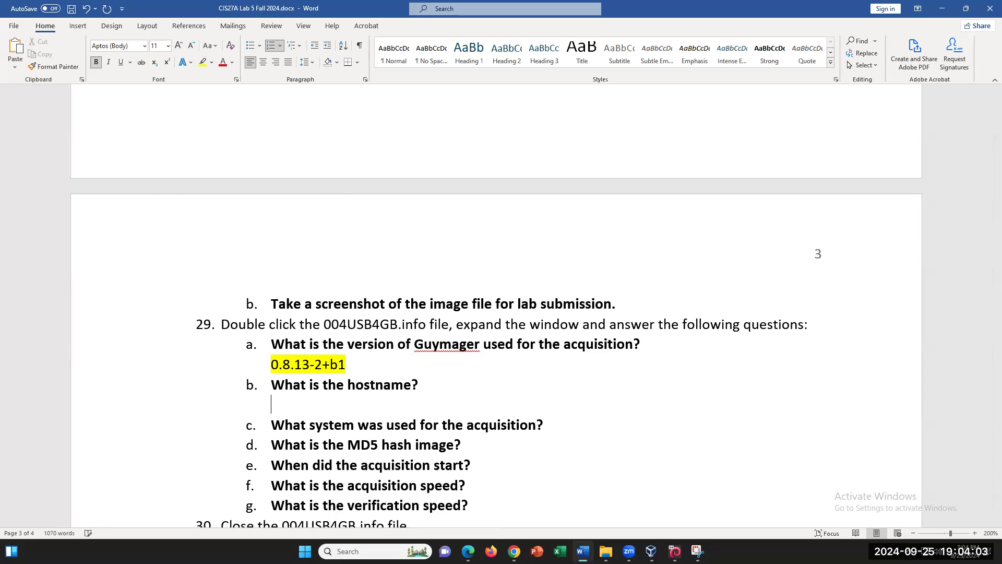
text(K)
key(BackSpace)
text(kali)
key(shift+Home)
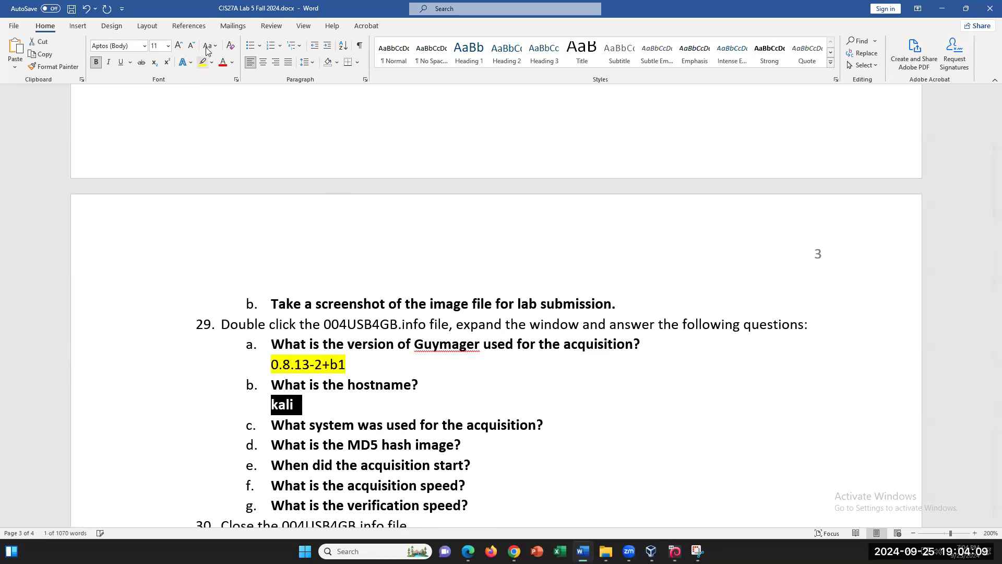
click(205, 63)
key(Left)
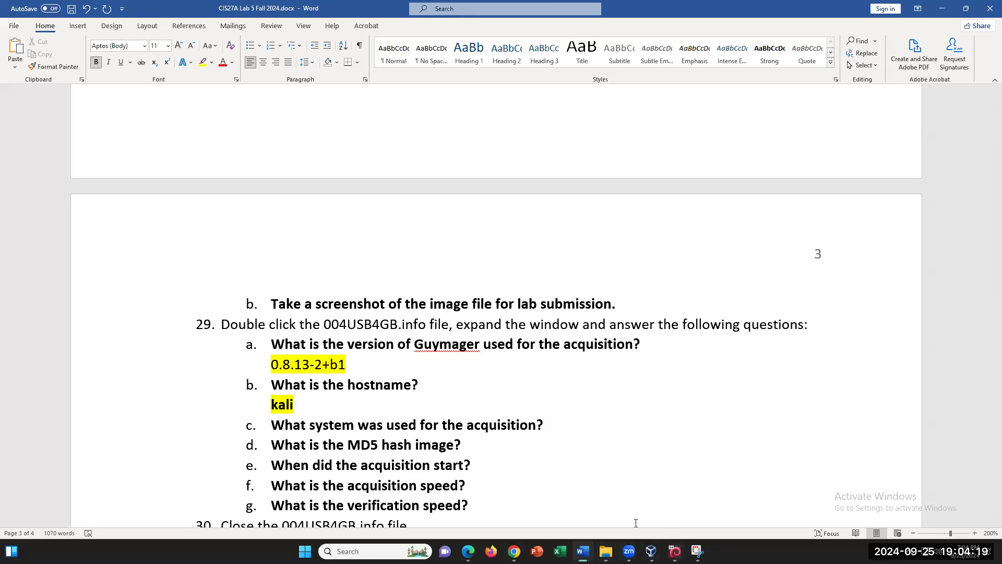
click(675, 551)
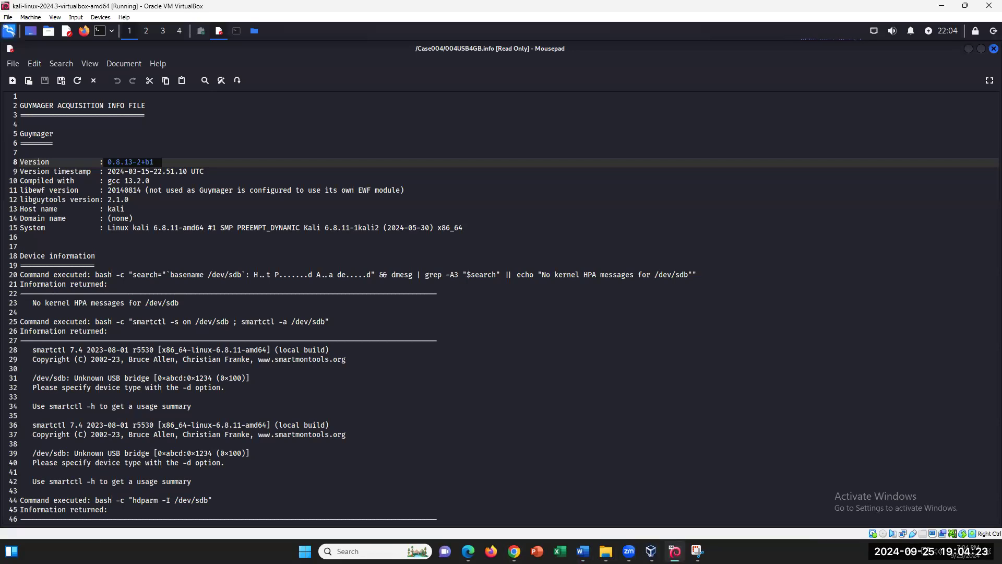
- Copy the kernel description from the System entry on line 15 of 004USB4GB.info
drag(129, 209, 124, 210)
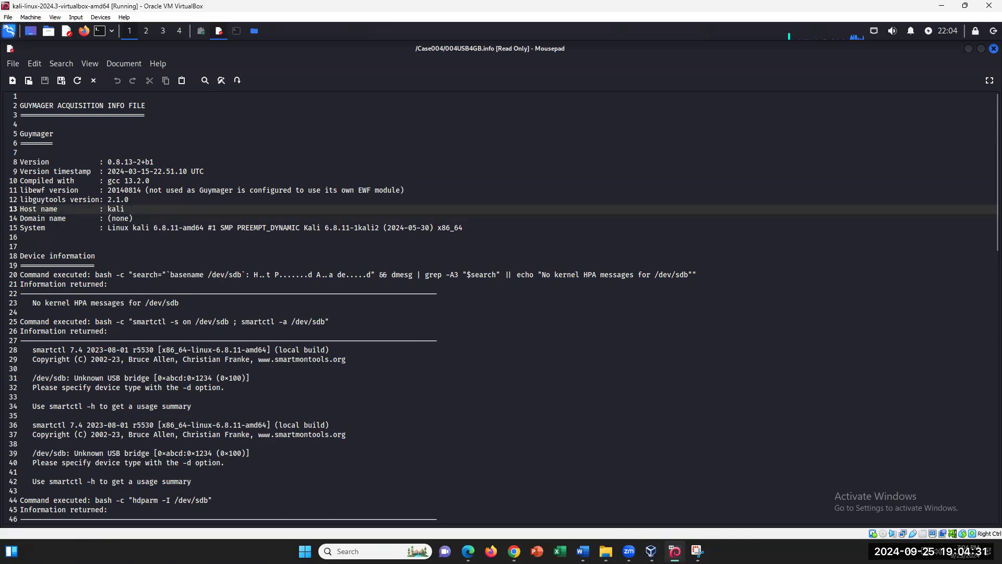
key(alt+Tab)
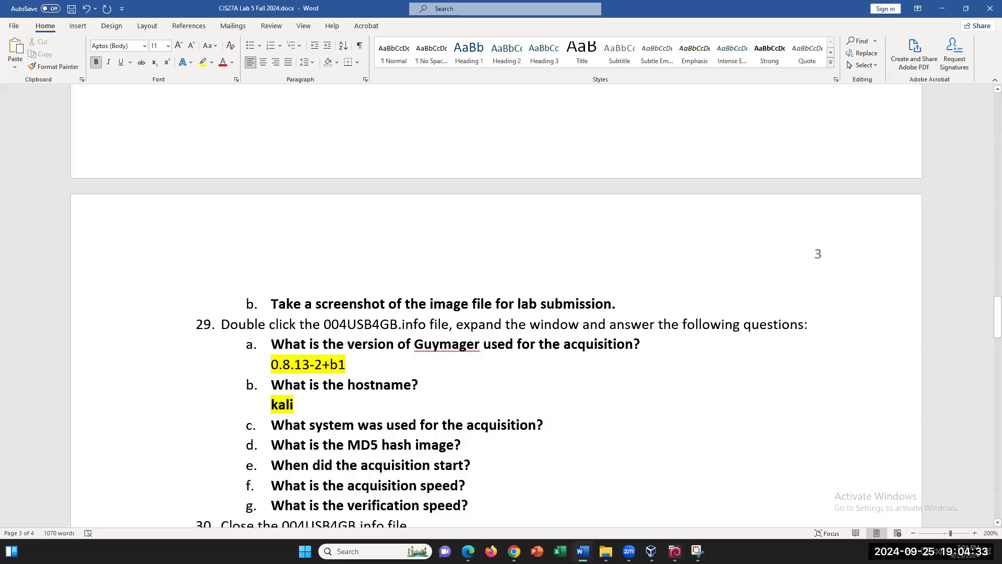
key(alt+Tab)
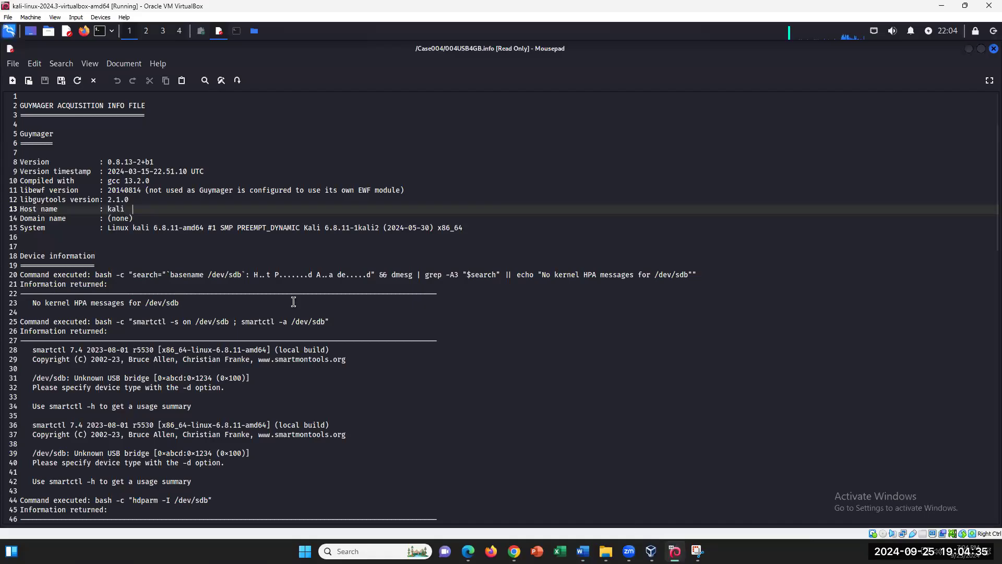
drag(112, 228, 205, 224)
right_click(182, 233)
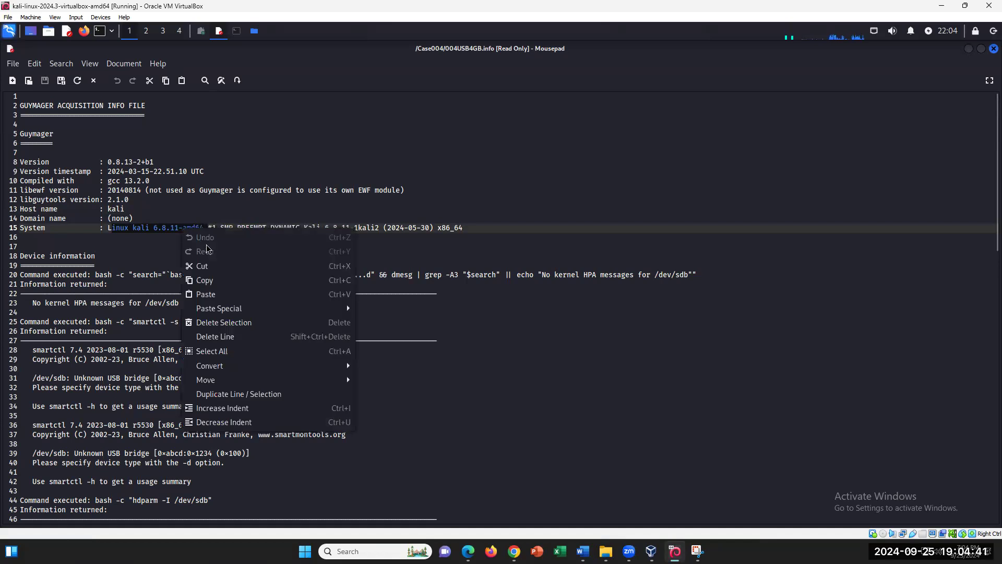
click(214, 281)
click(583, 551)
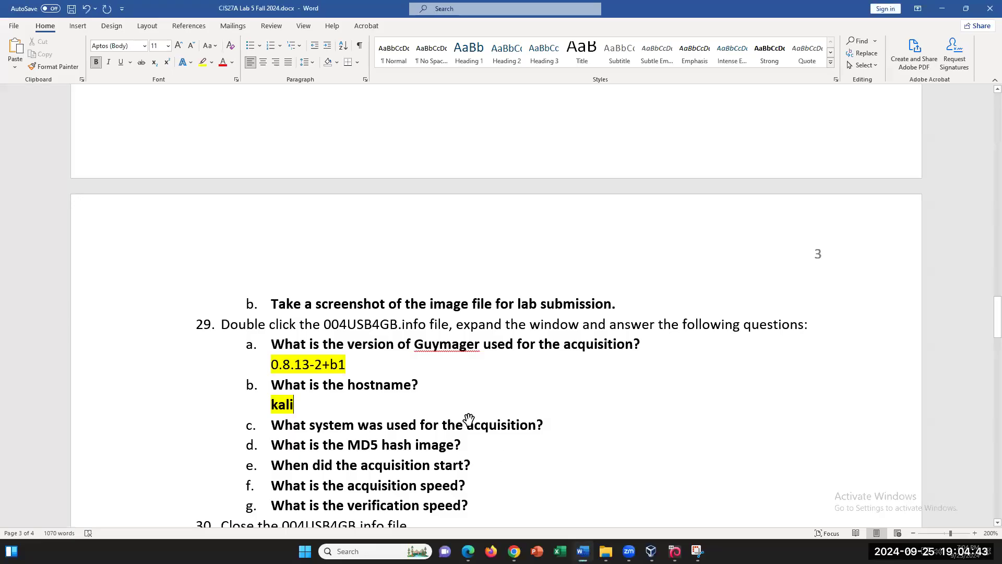
- Paste 'linux kali 6.8.11-amd64' under question c, restoring the missing 'l', and highlight it yellow
click(551, 424)
key(Return)
key(BackSpace)
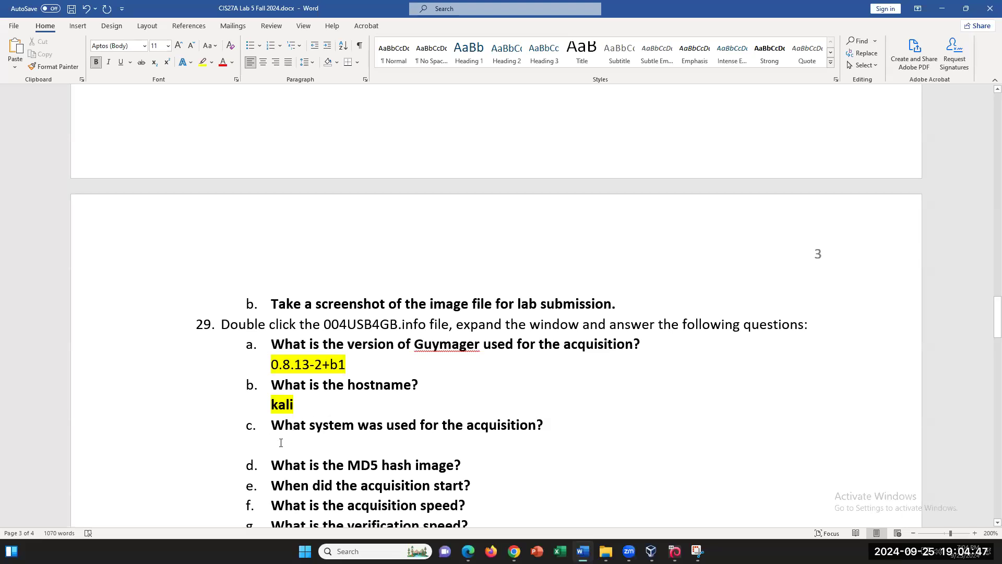
right_click(281, 443)
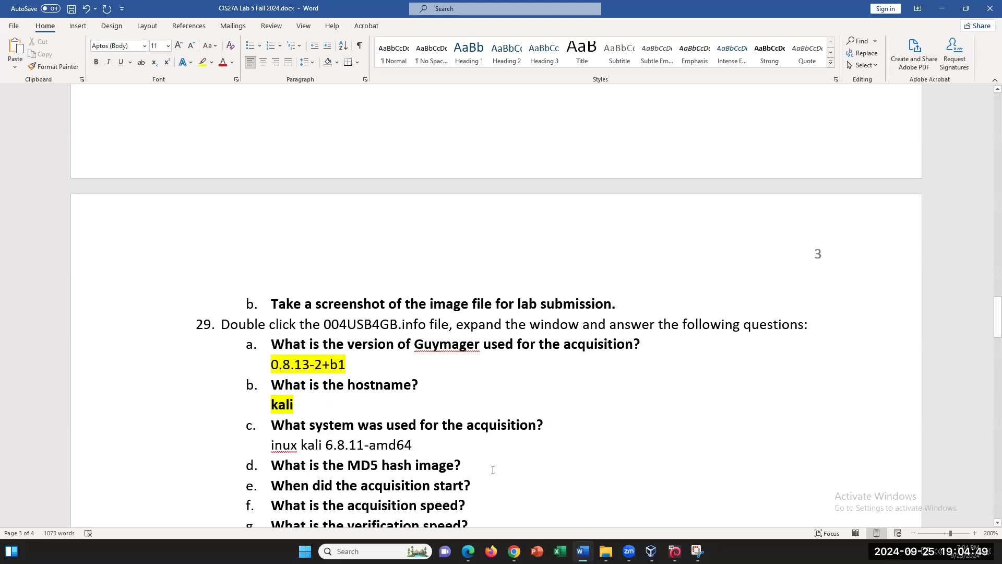
drag(414, 443, 282, 441)
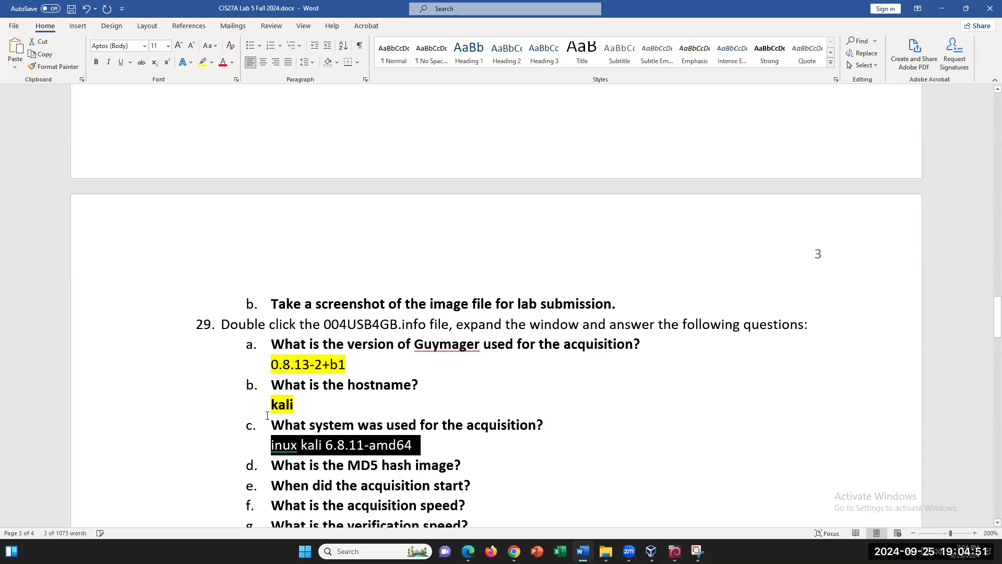
key(Left)
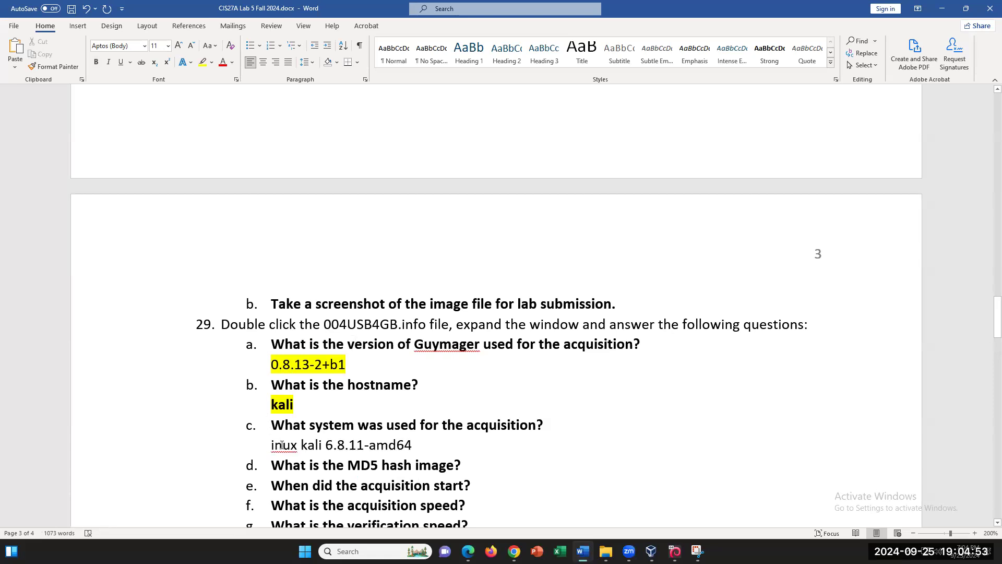
text(l)
drag(420, 447, 271, 445)
click(202, 62)
key(Left)
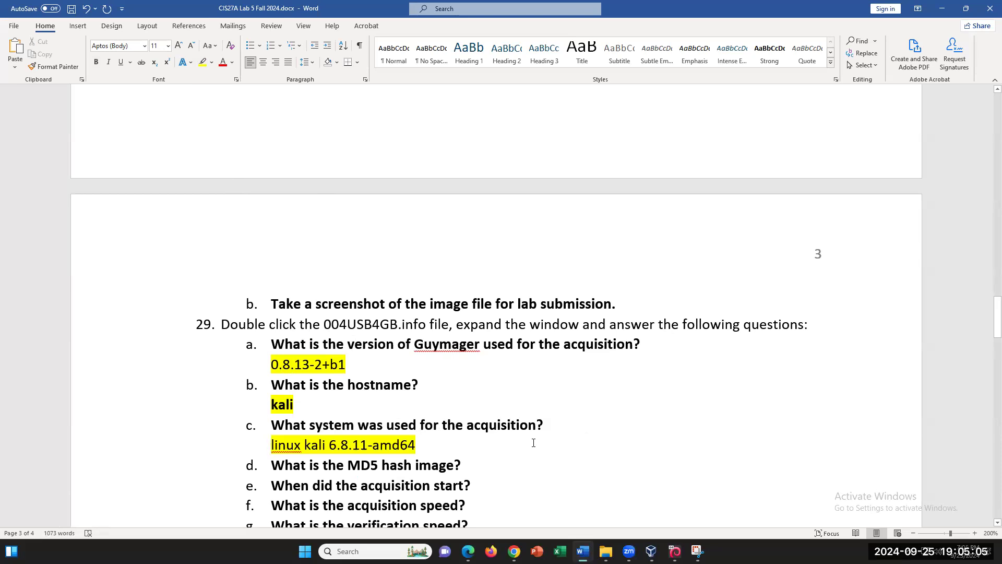
- Add a blank line after the question c answer and an unlettered answer line under question d
scroll(533, 442, down, 1)
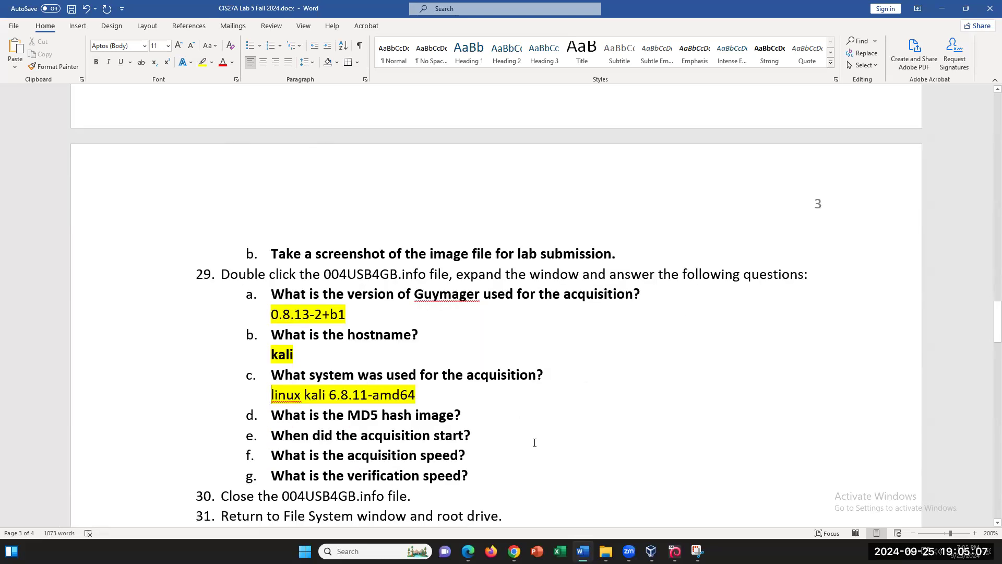
click(443, 398)
key(Return)
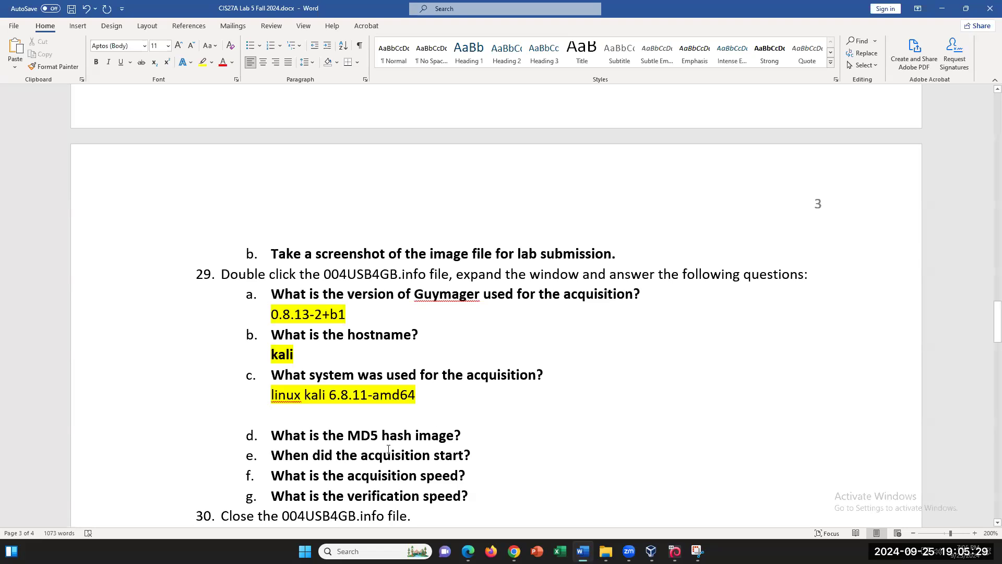
click(458, 436)
key(Return)
key(BackSpace)
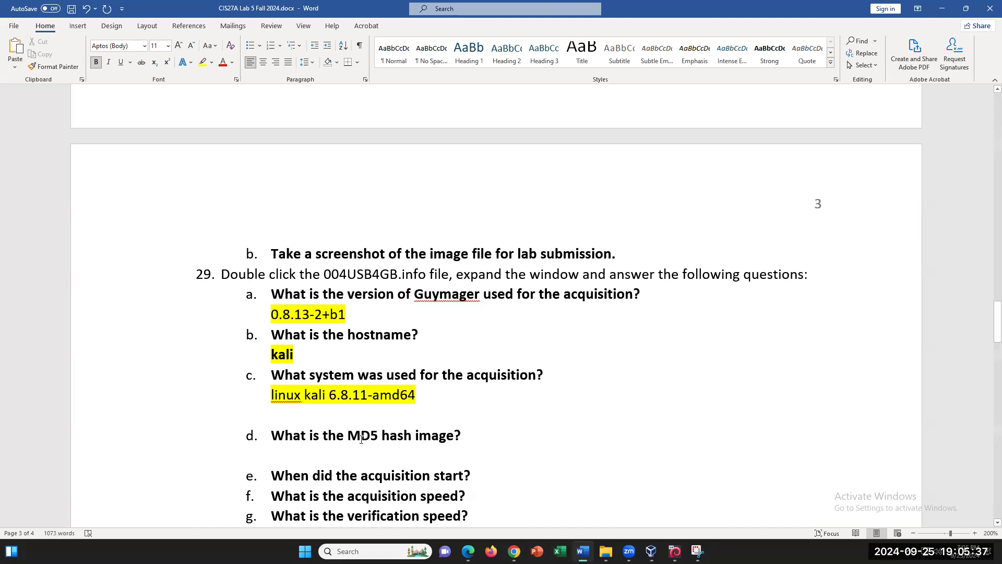
click(675, 551)
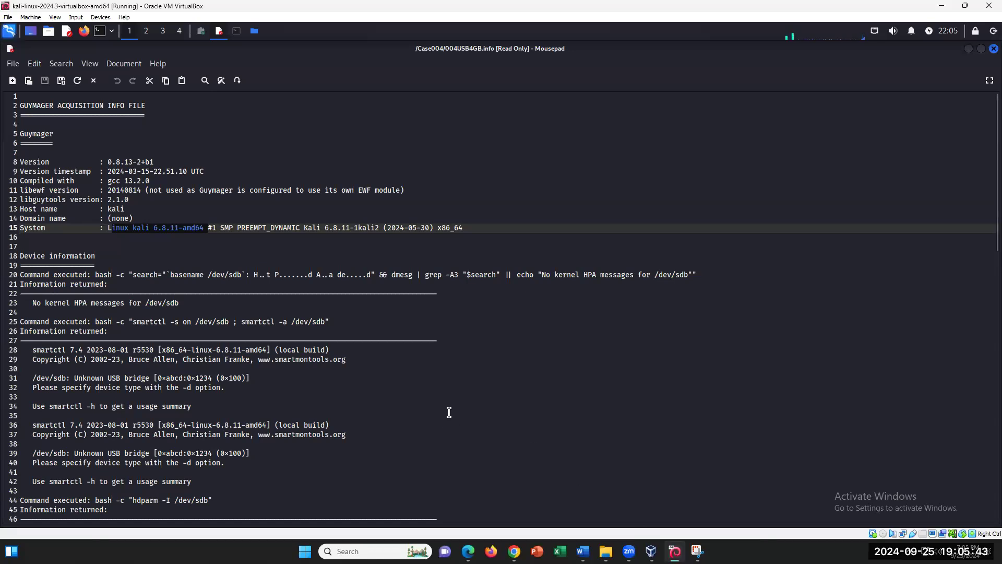
- Scroll through 004USB4GB.info, briefly selecting the 512 bytes sector size value
click(525, 385)
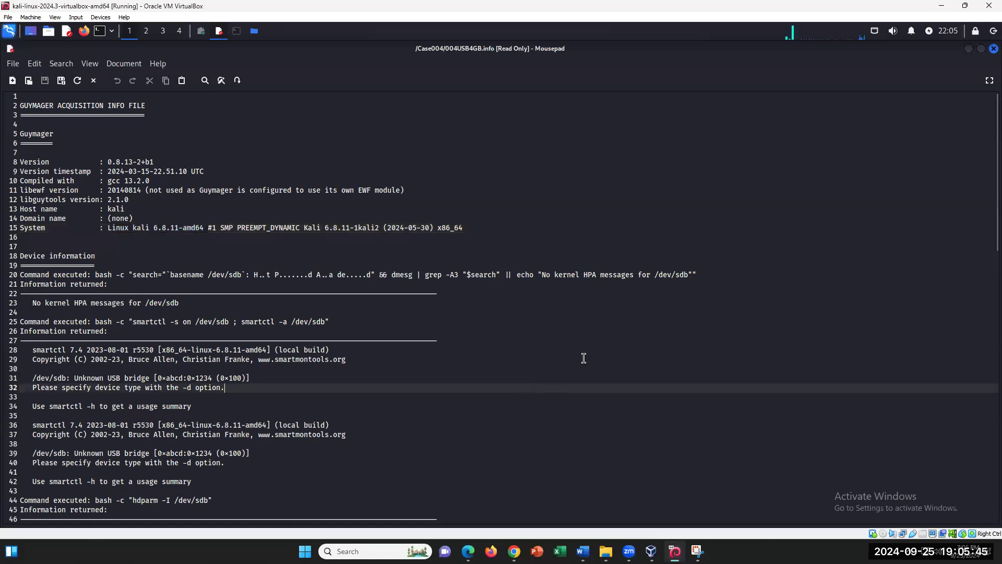
scroll(970, 208, down, 3)
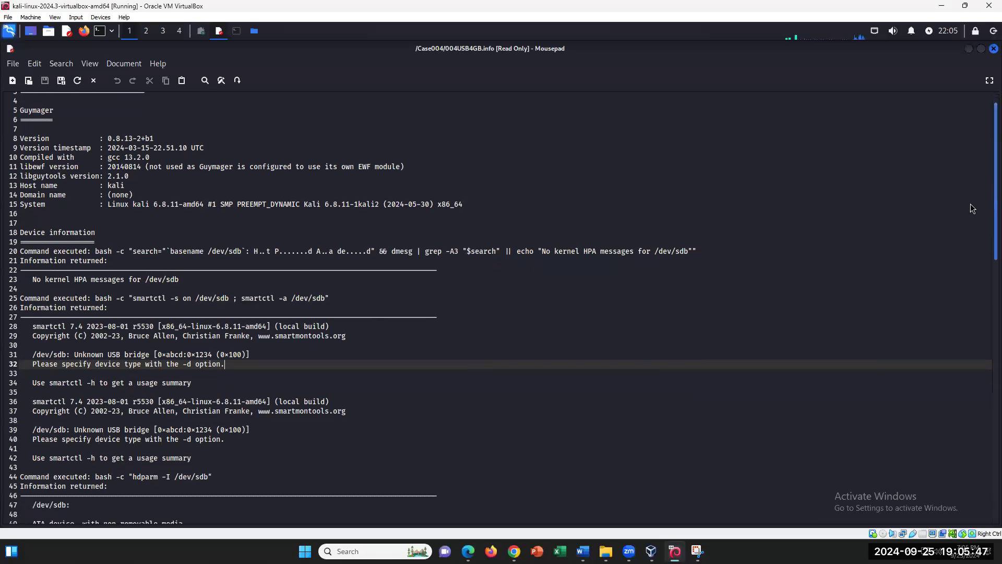
scroll(970, 245, down, 5)
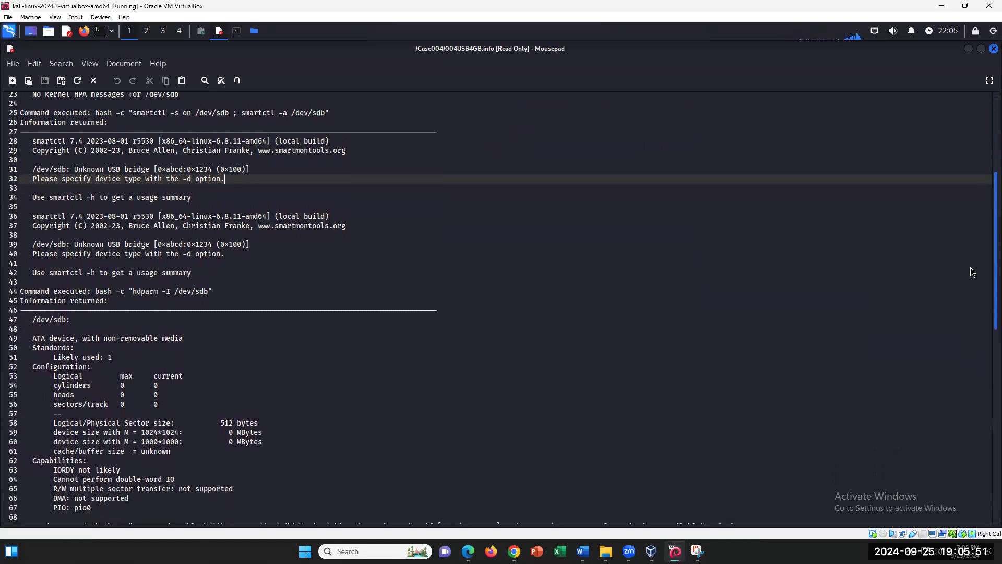
scroll(972, 274, down, 3)
scroll(970, 282, up, 2)
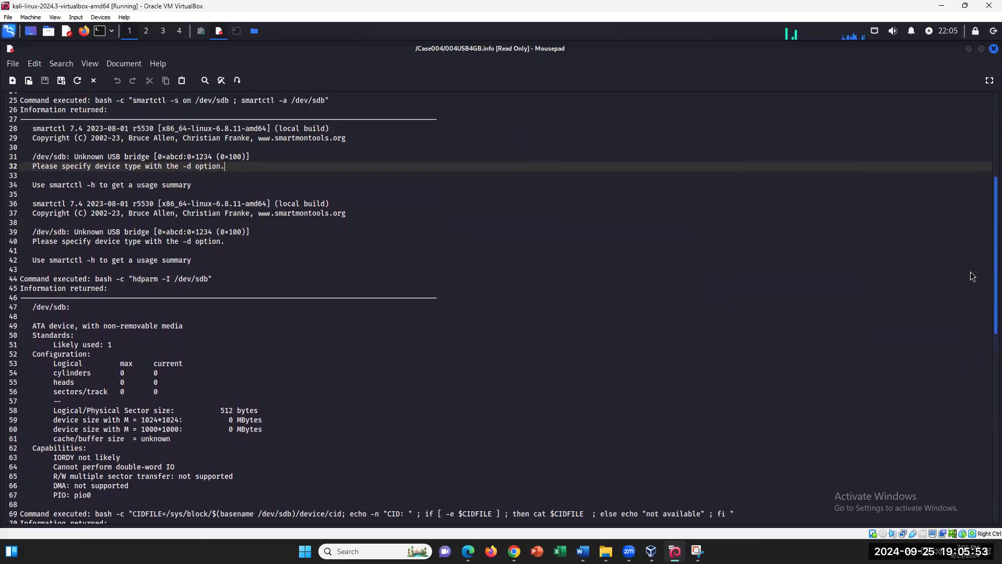
click(92, 392)
click(88, 363)
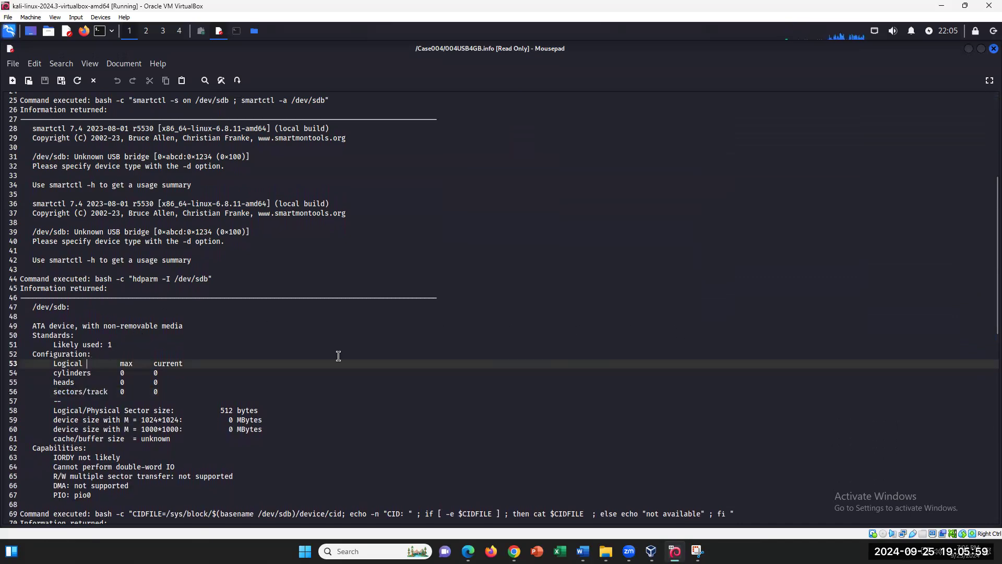
click(264, 411)
key(ctrl+shift+Left)
key(ctrl+shift+Left)
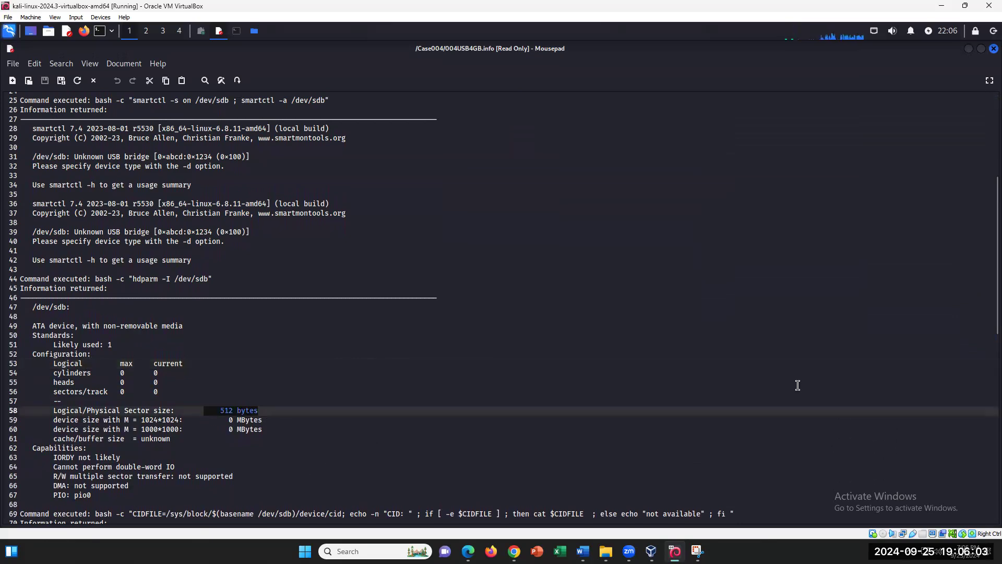
scroll(971, 313, down, 5)
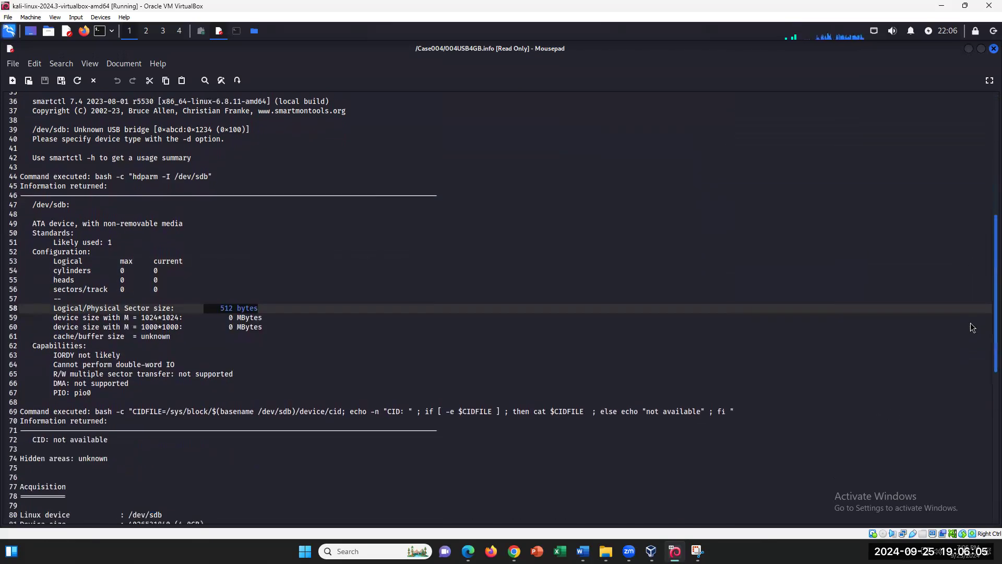
scroll(971, 348, down, 4)
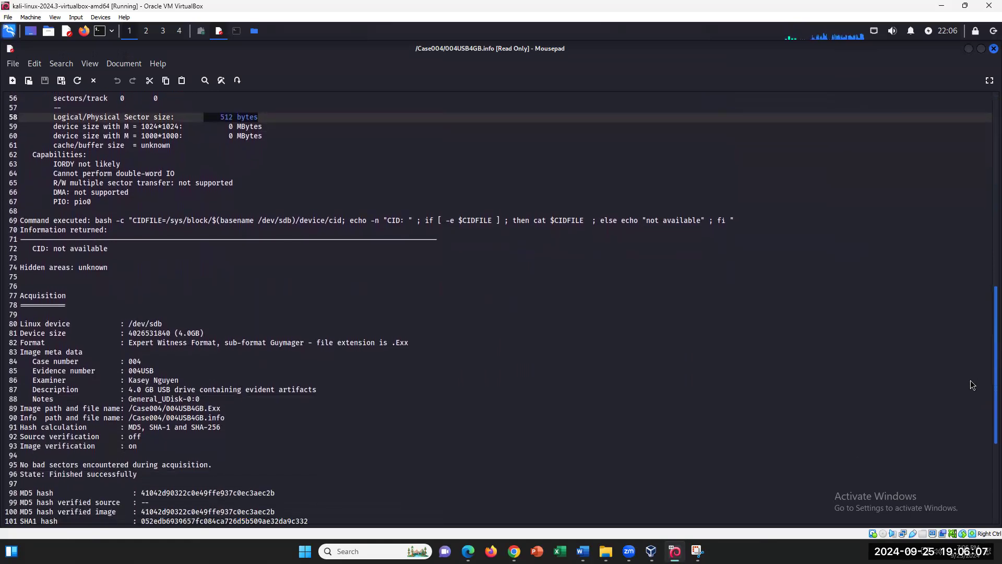
scroll(969, 389, down, 1)
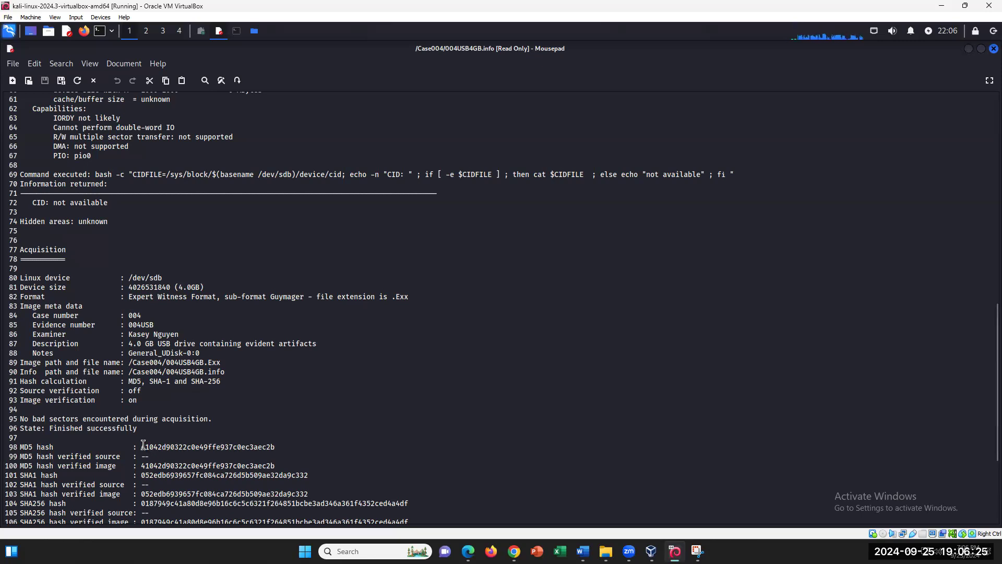
- Copy the MD5 hash 41042d90322c0e49ffe937c0ec3aec2b from line 98 and return to Word
drag(141, 446, 282, 447)
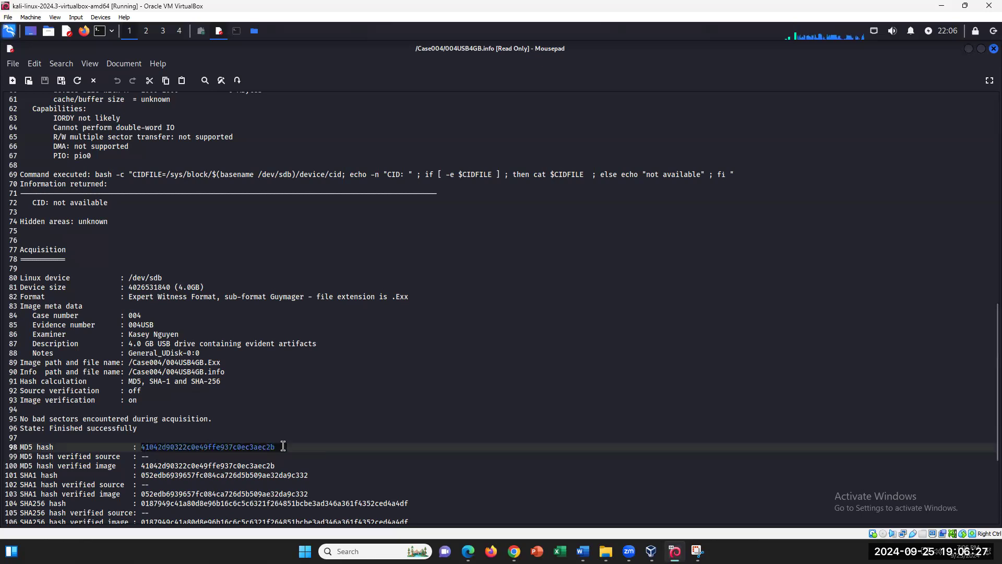
right_click(246, 448)
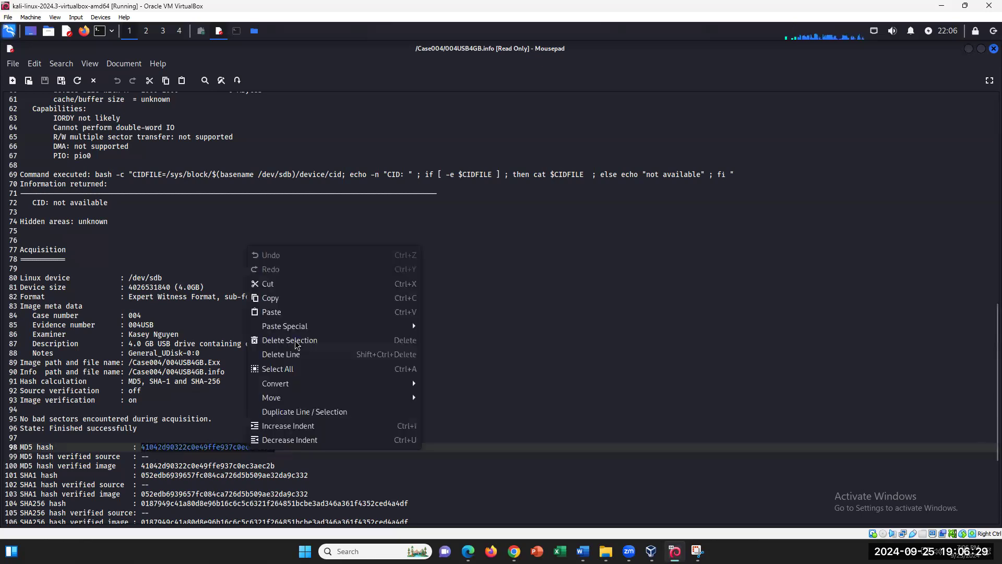
click(282, 233)
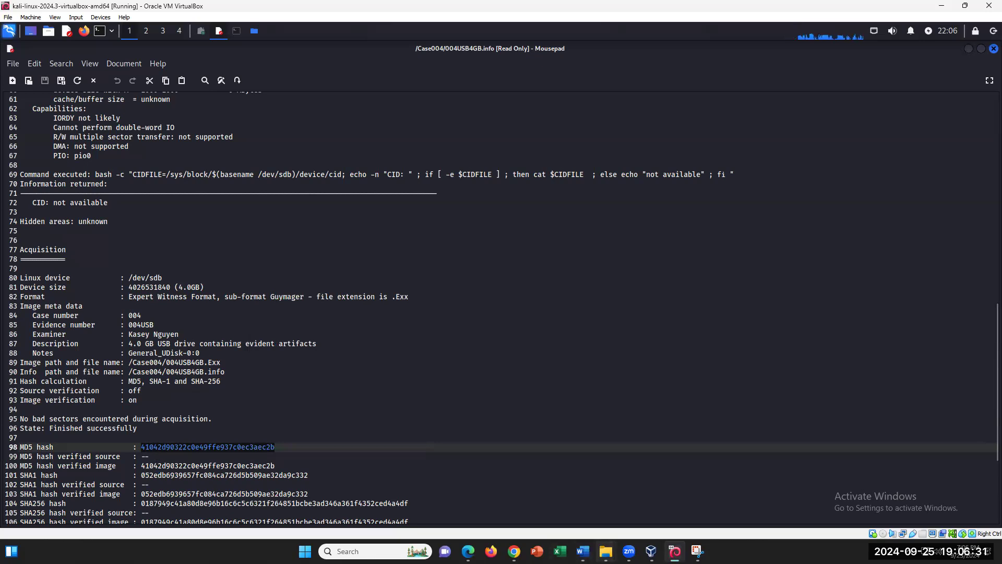
click(583, 551)
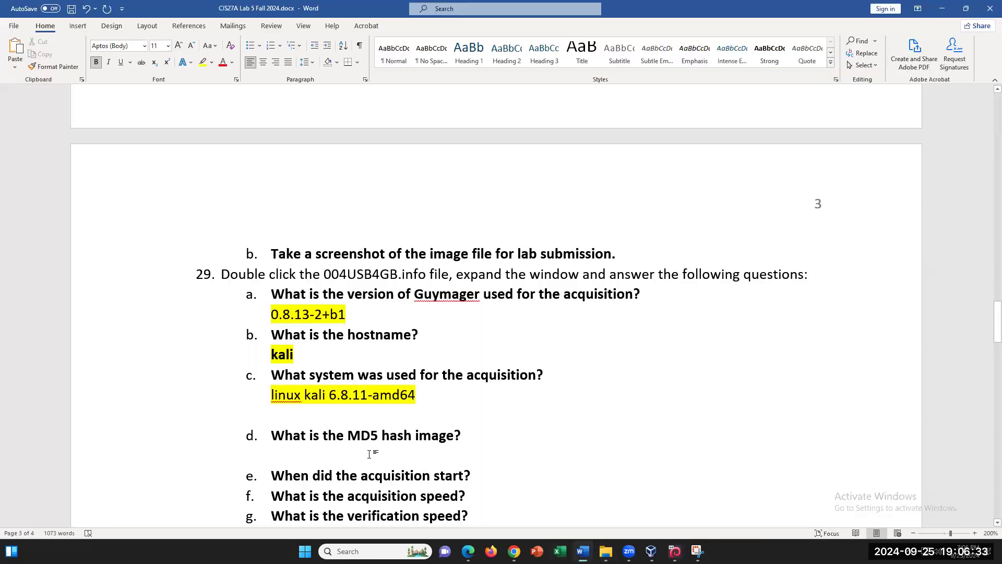
- Paste the MD5 hash under question d, enlarge it to 12 pt, and add a blank line
key(ctrl+v)
drag(508, 455, 266, 449)
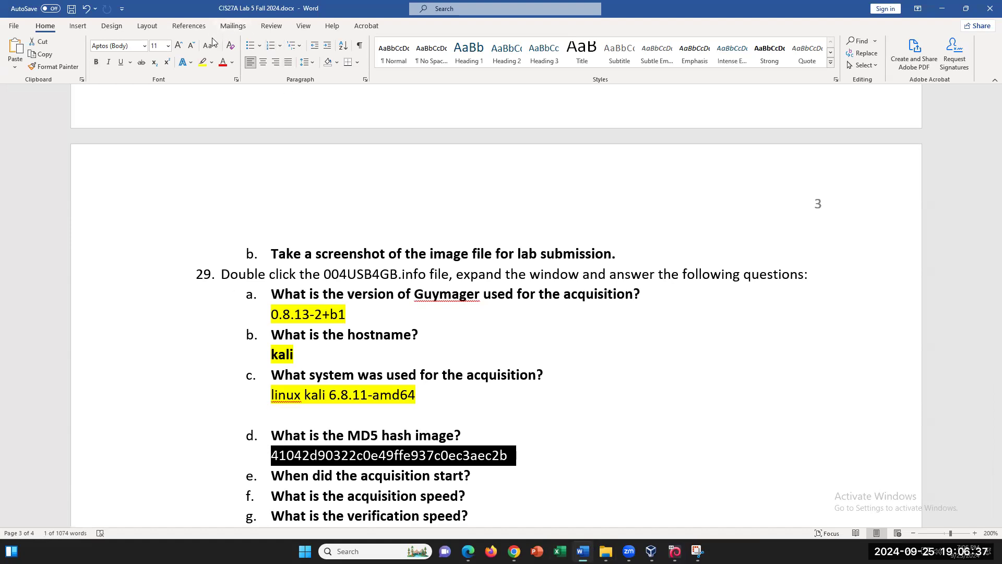
click(177, 47)
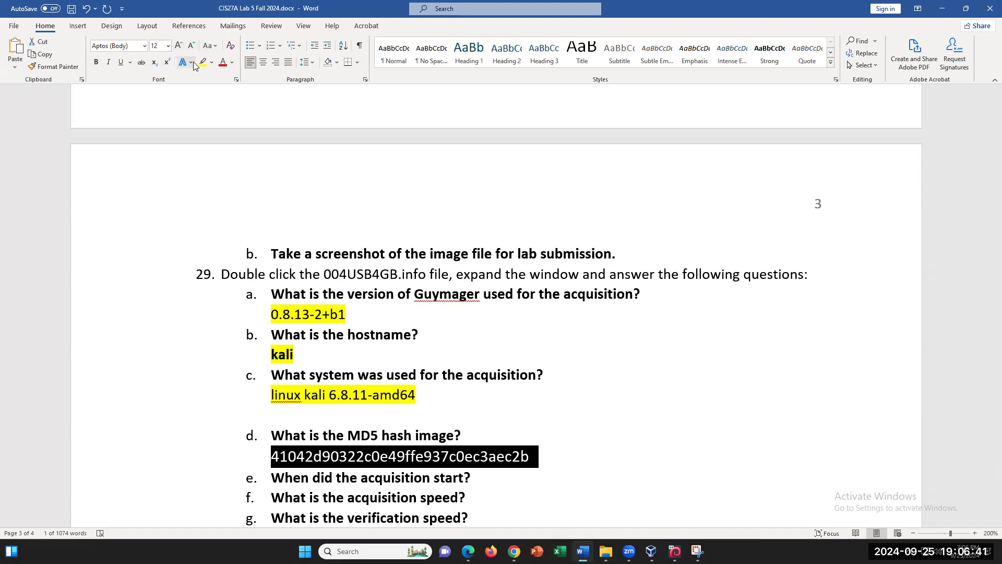
key(Left)
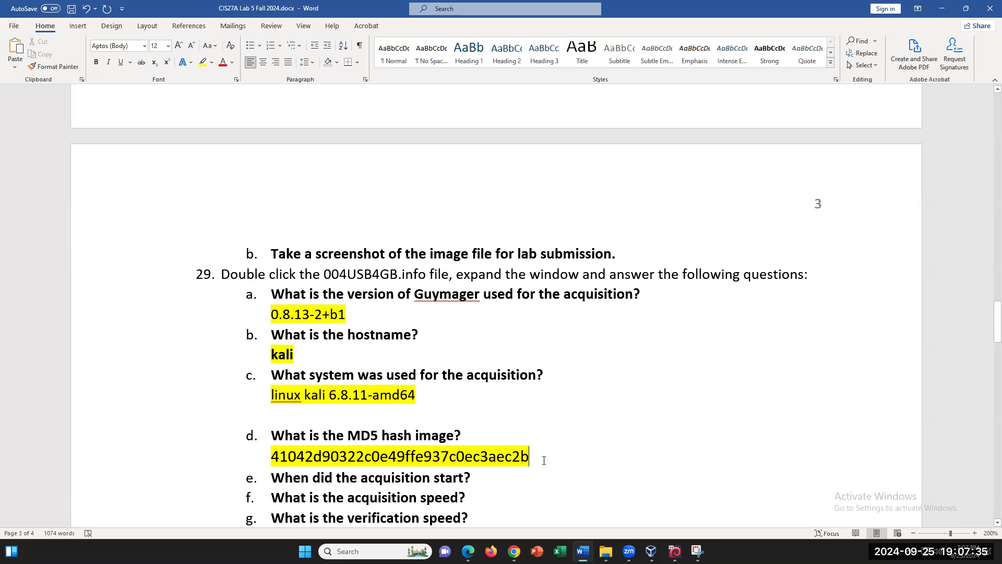
key(Return)
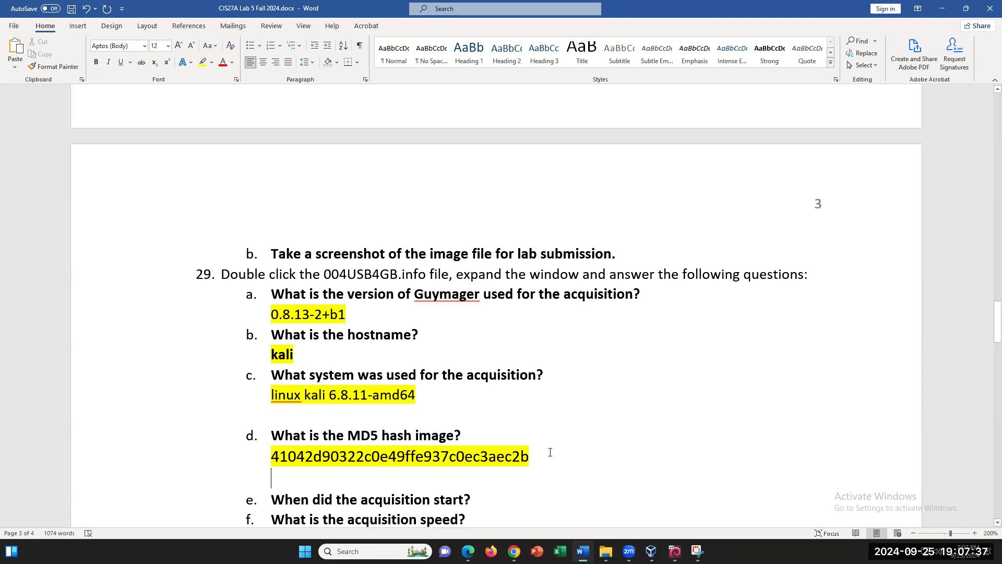
scroll(547, 449, down, 1)
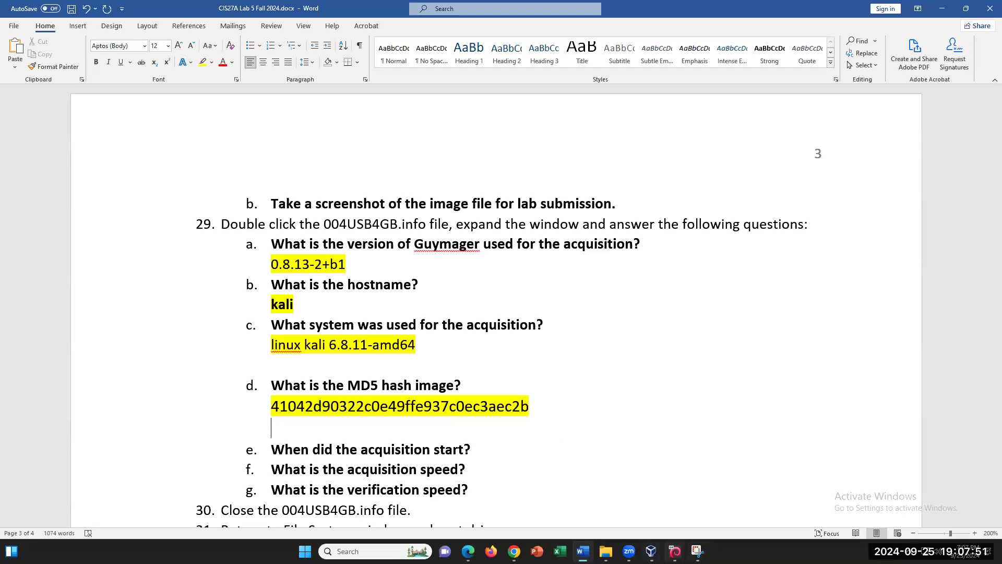
mouse_move(675, 551)
click(673, 498)
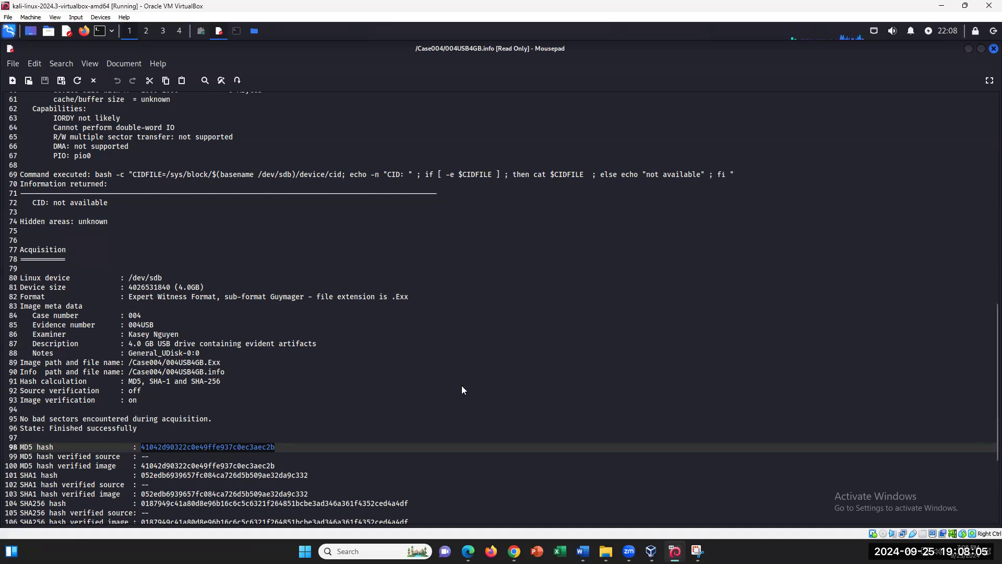
- Move down past the hash lines and select the acquisition start line 109
scroll(462, 390, down, 2)
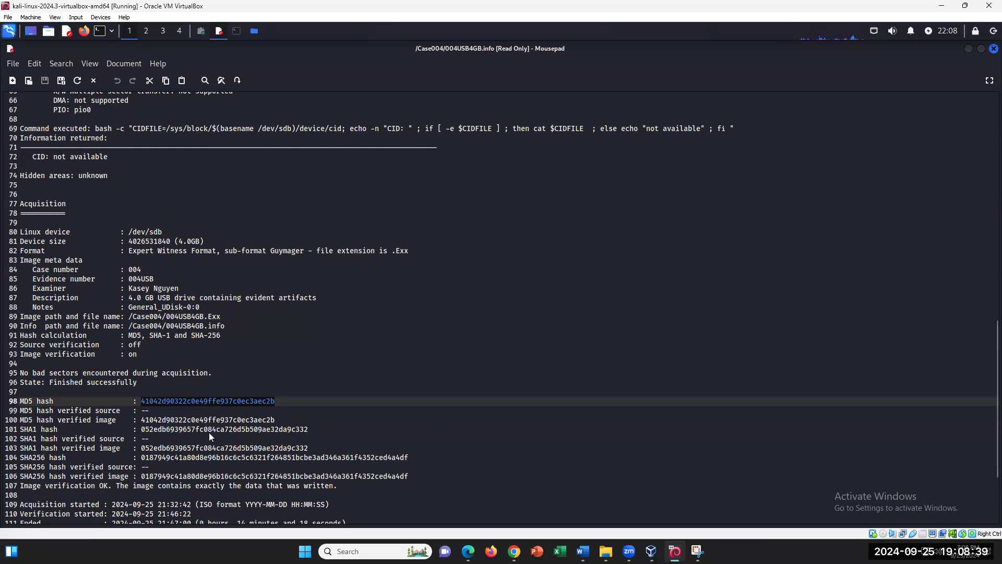
click(24, 410)
shift+click(146, 439)
click(60, 458)
key(Down)
key(Down)
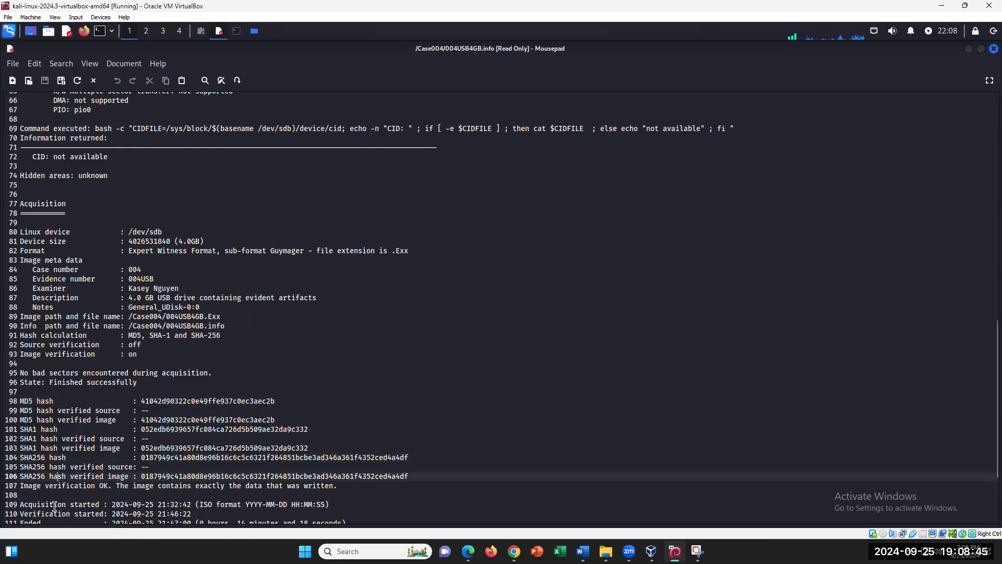
drag(20, 504, 320, 502)
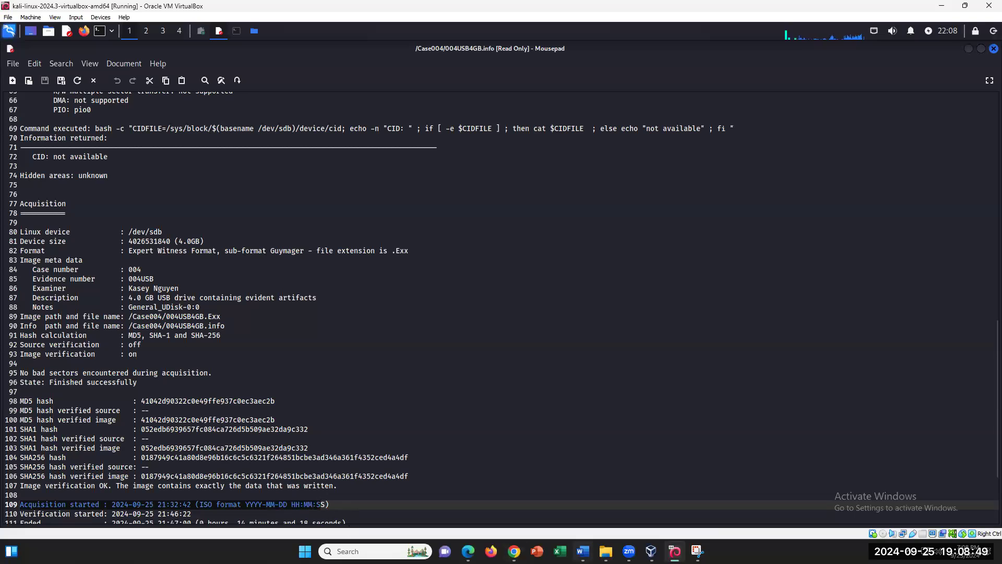
click(583, 550)
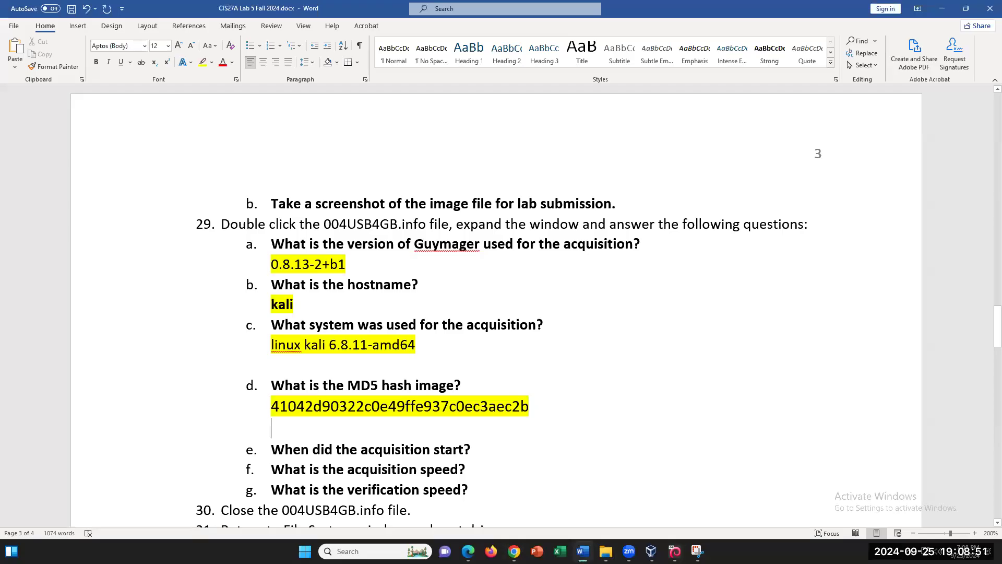
key(alt+Tab)
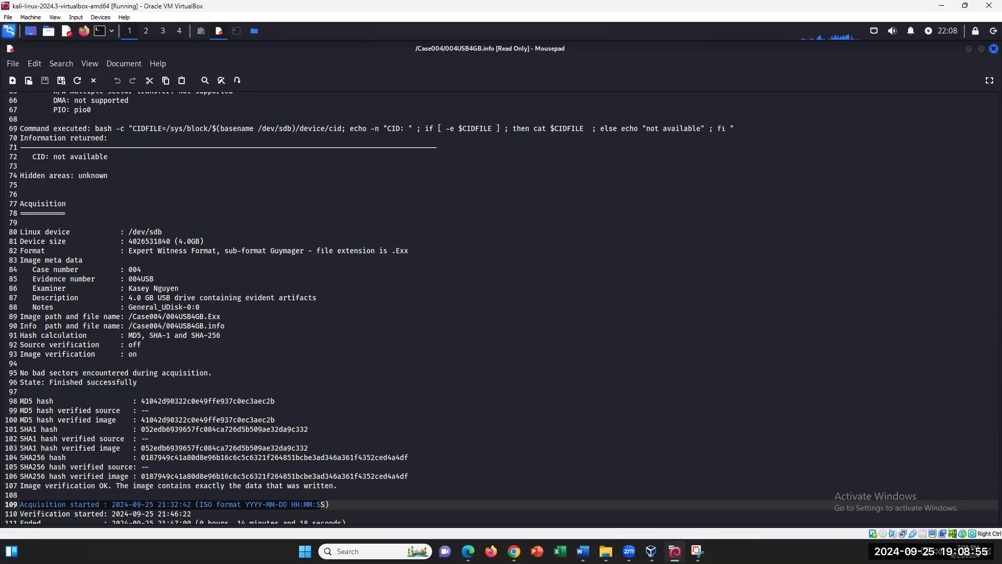
click(348, 504)
drag(194, 503, 116, 505)
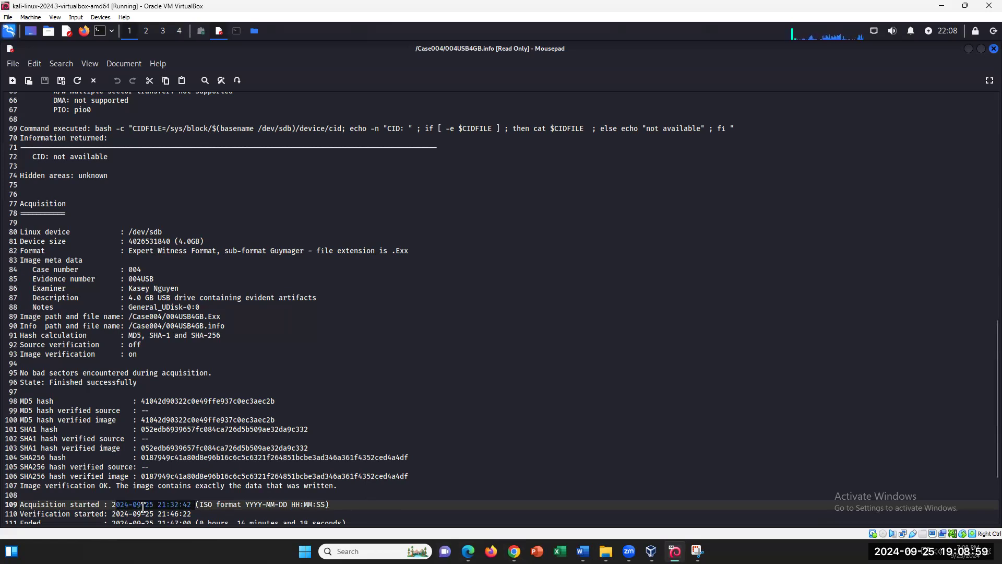
click(189, 504)
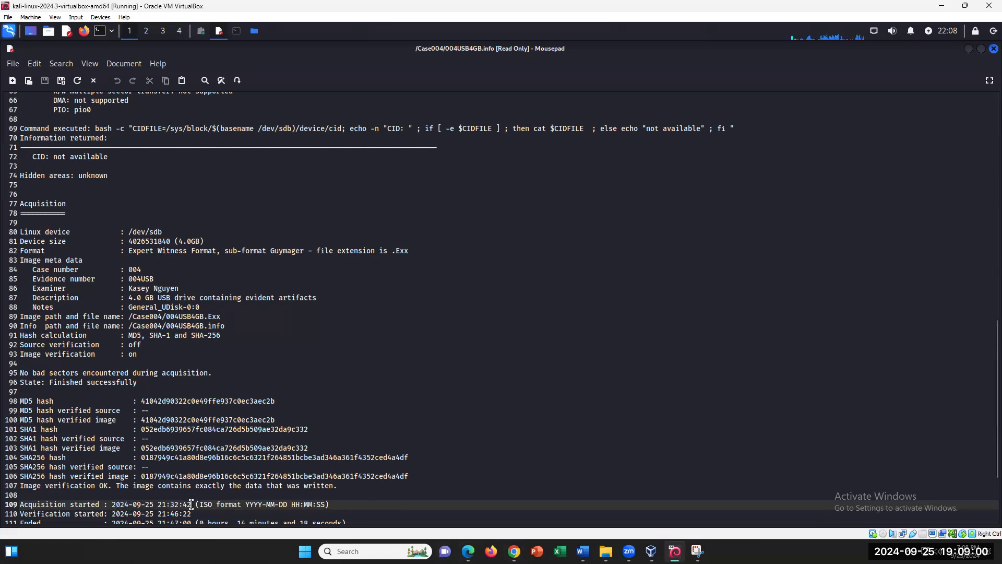
shift+click(114, 504)
right_click(140, 504)
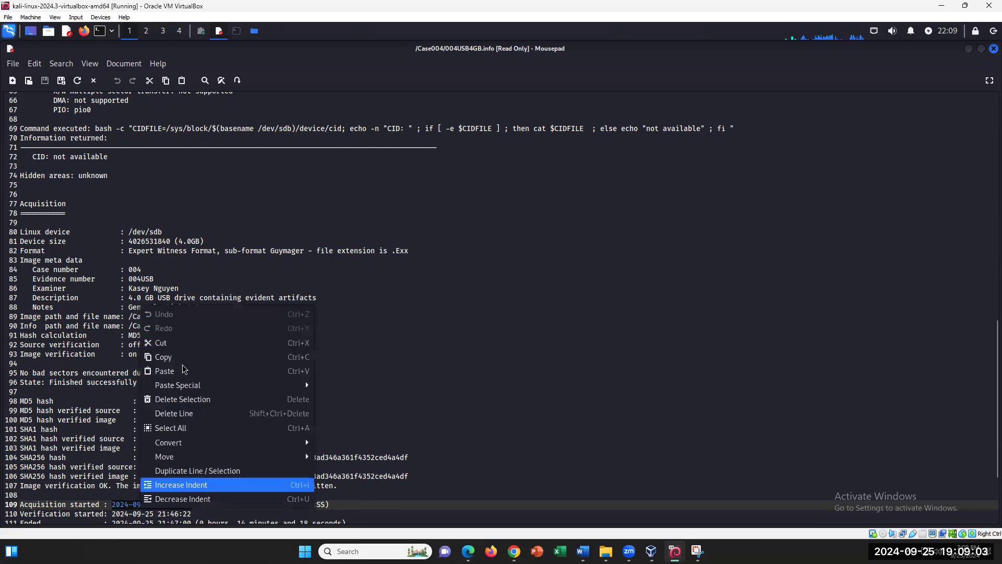
click(163, 357)
click(578, 546)
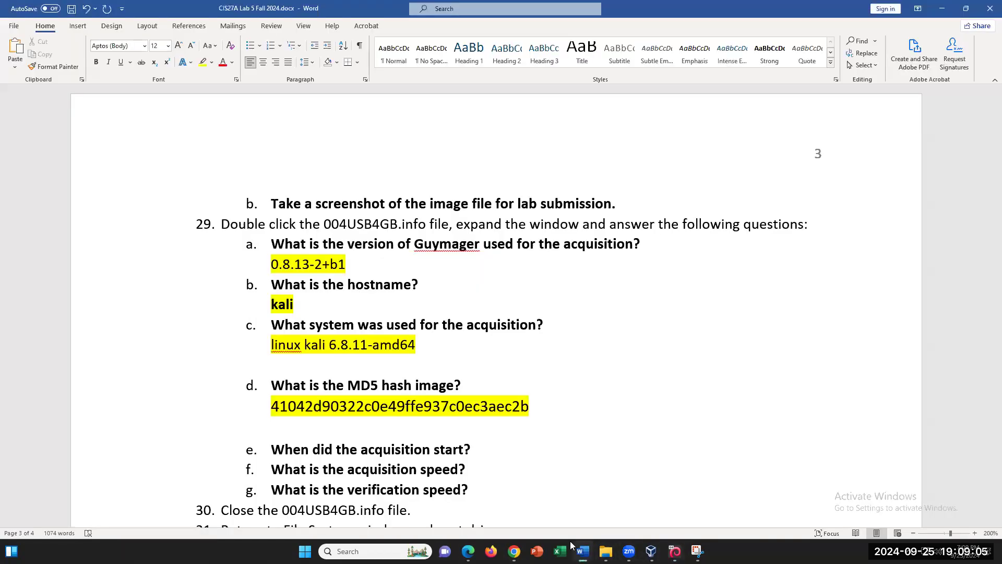
click(480, 450)
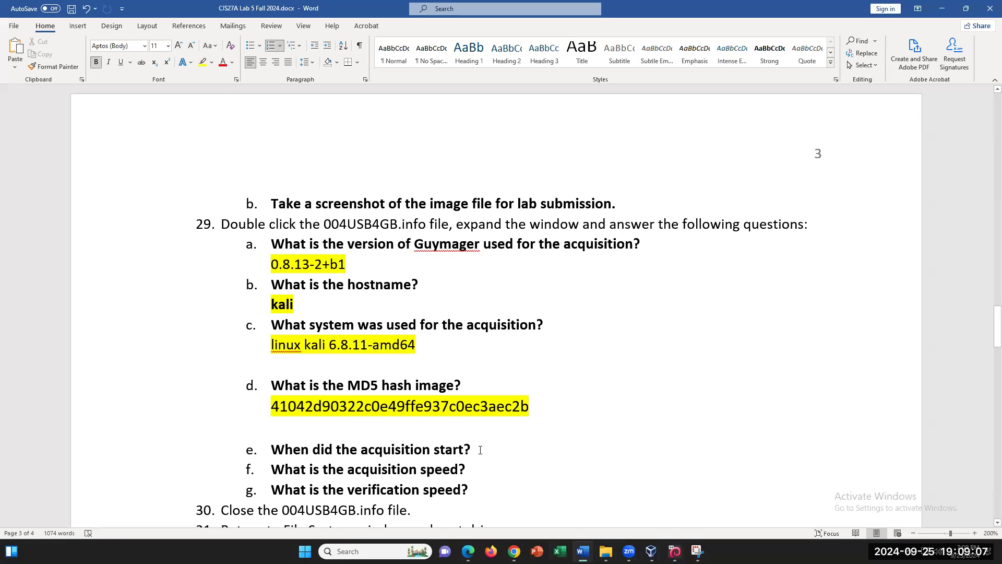
key(Return)
key(BackSpace)
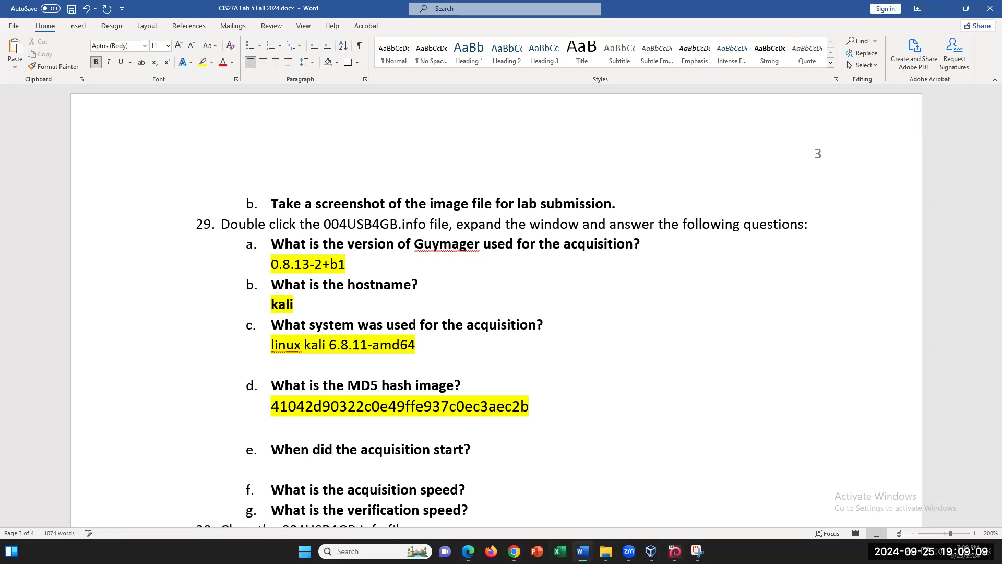
right_click(337, 453)
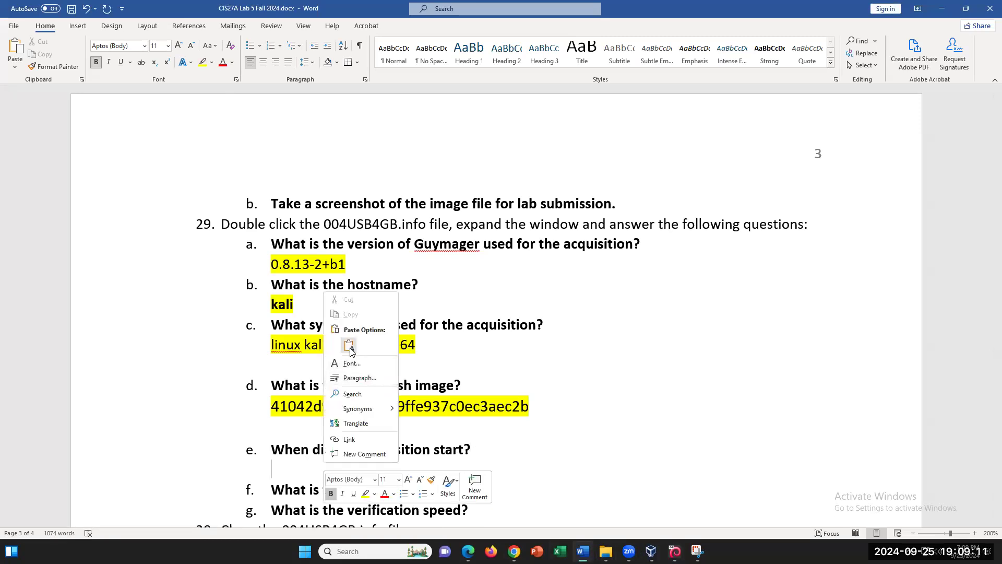
click(349, 348)
scroll(468, 456, down, 1)
drag(405, 421, 280, 419)
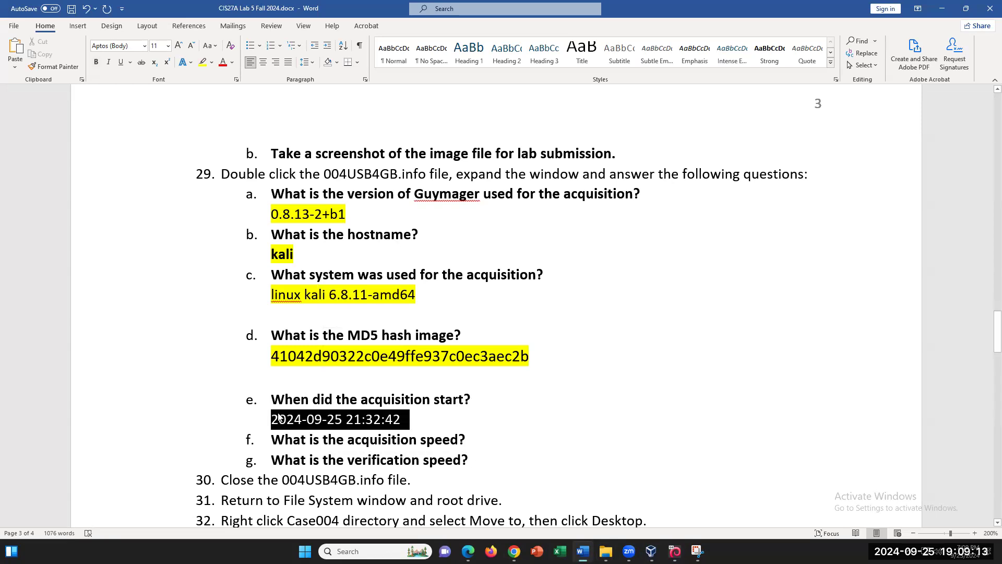
click(202, 62)
click(426, 459)
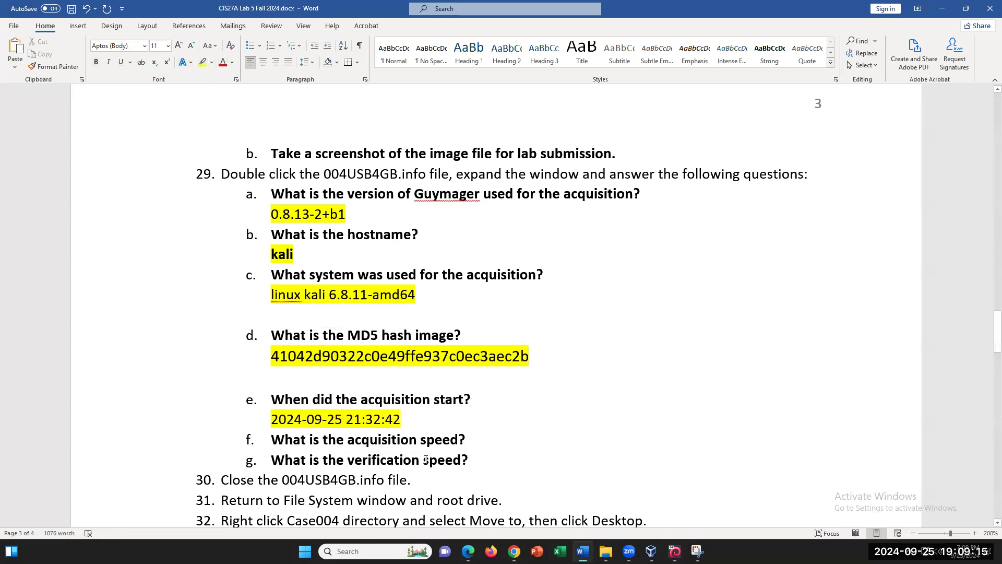
key(Return)
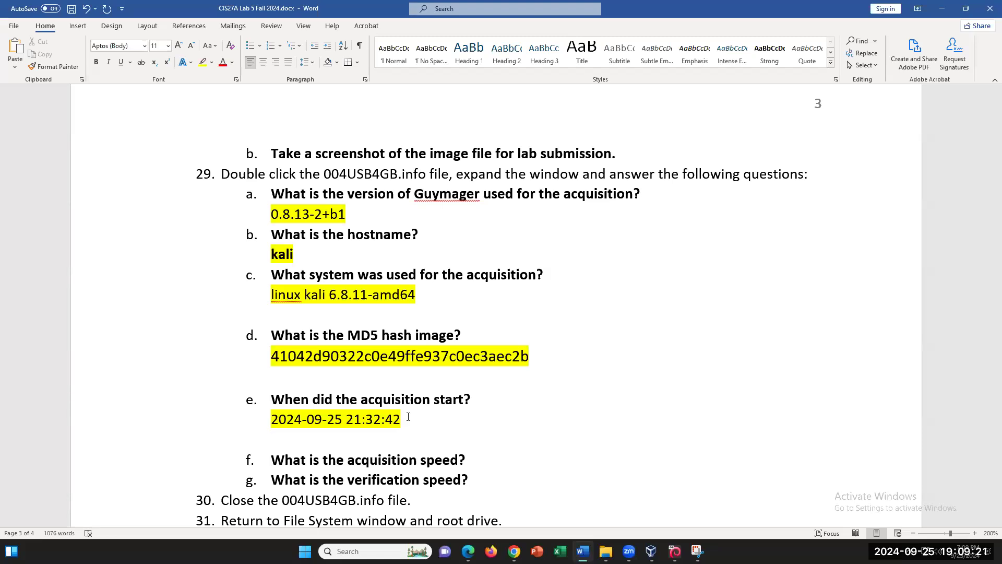
- Start an unnumbered answer line below question f
click(473, 461)
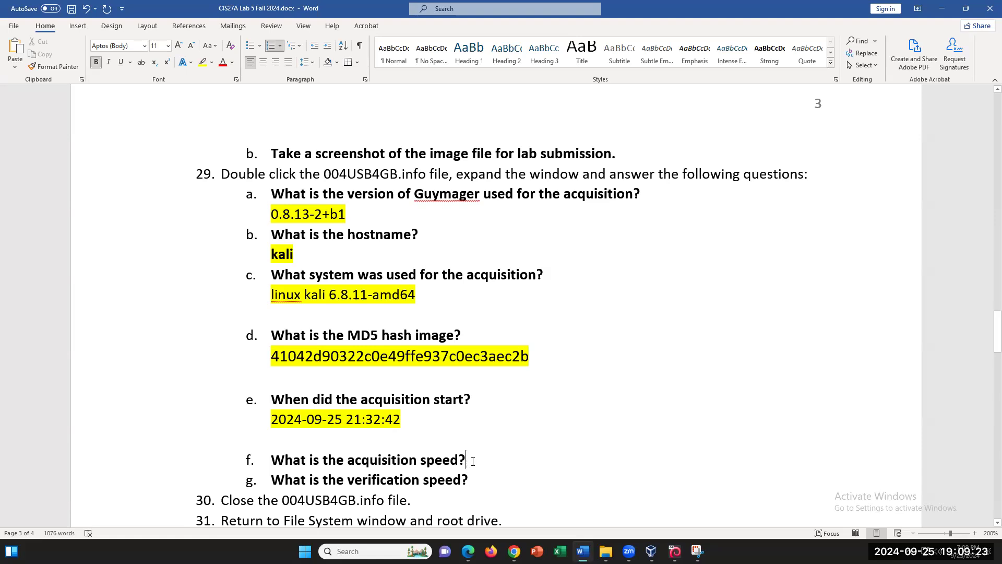
key(Return)
key(BackSpace)
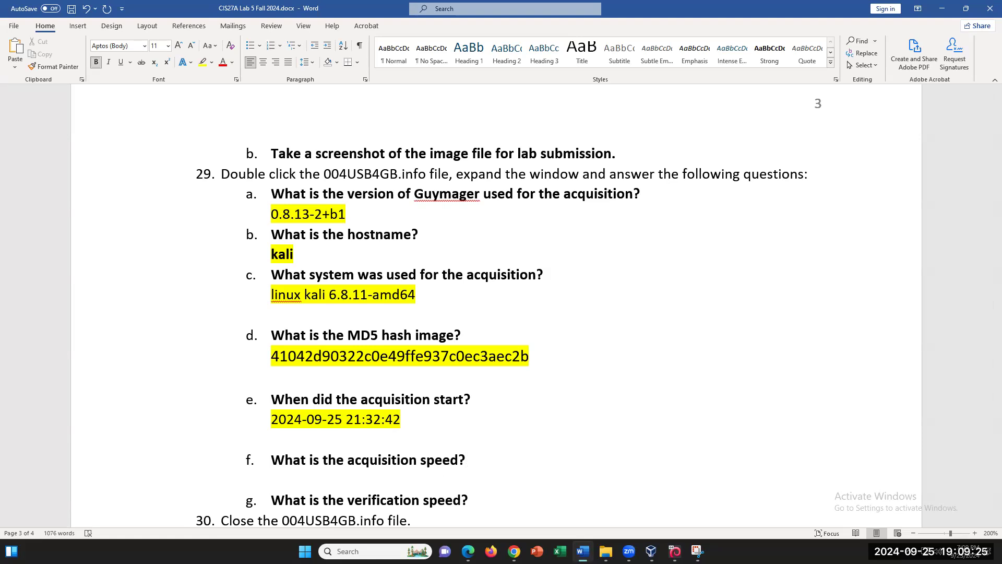
scroll(479, 460, down, 1)
scroll(479, 461, down, 1)
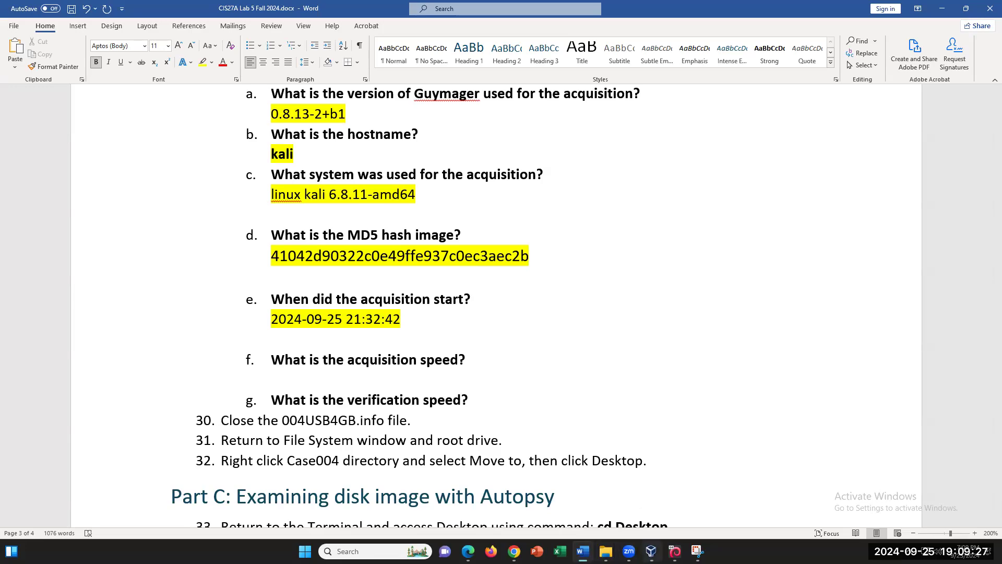
click(674, 550)
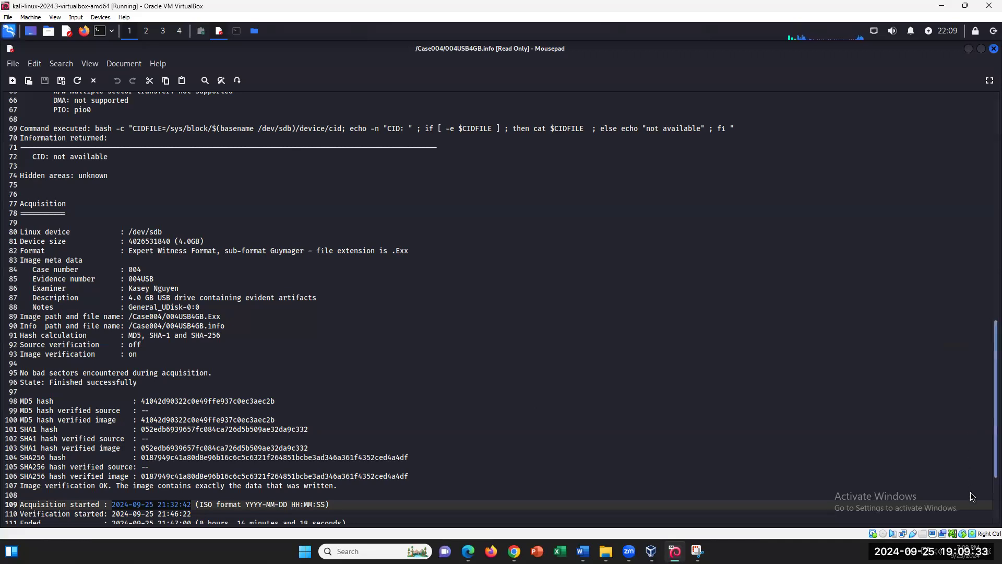
- Copy the acquisition speed 4.68 MByte/s from line 112 and return to Word
scroll(969, 485, down, 3)
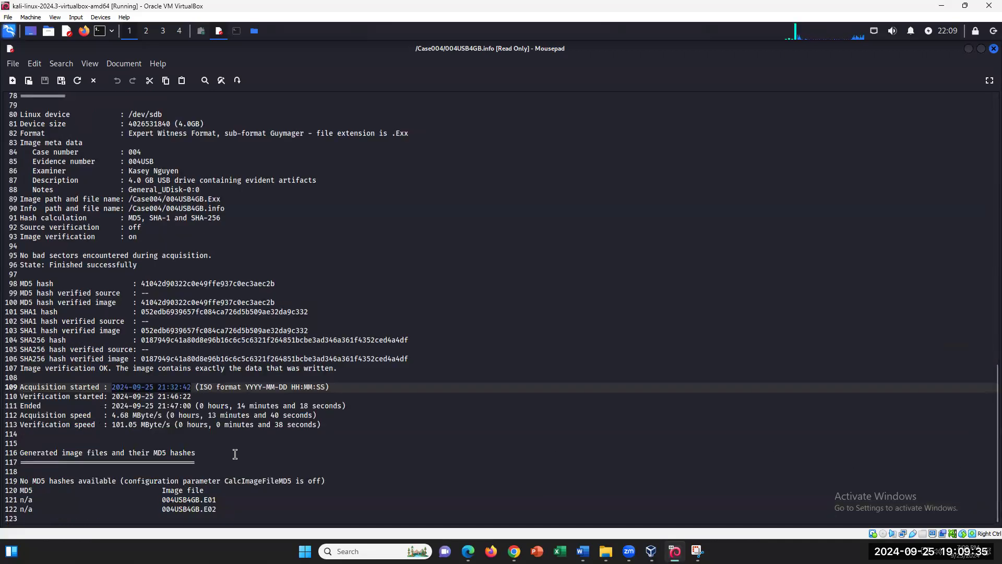
drag(111, 416, 139, 418)
right_click(140, 418)
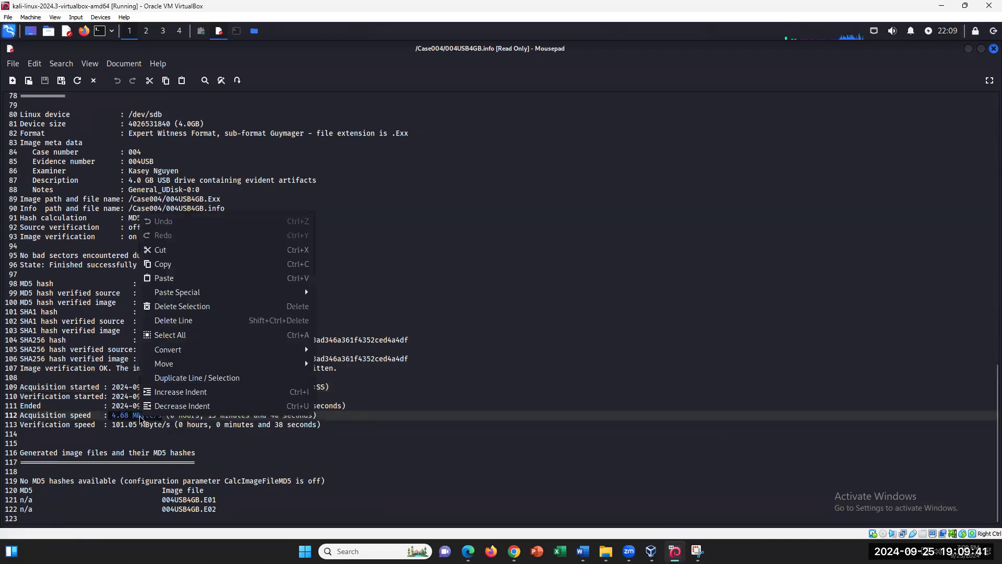
click(166, 264)
click(583, 551)
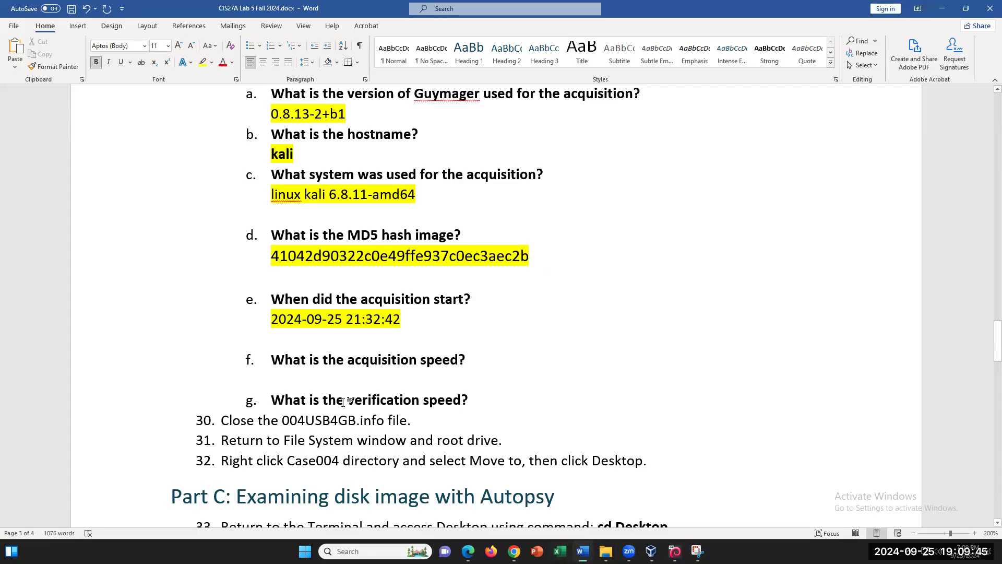
- Paste 4.68 MByte/s under question f, highlight it yellow, and add a blank line
right_click(322, 374)
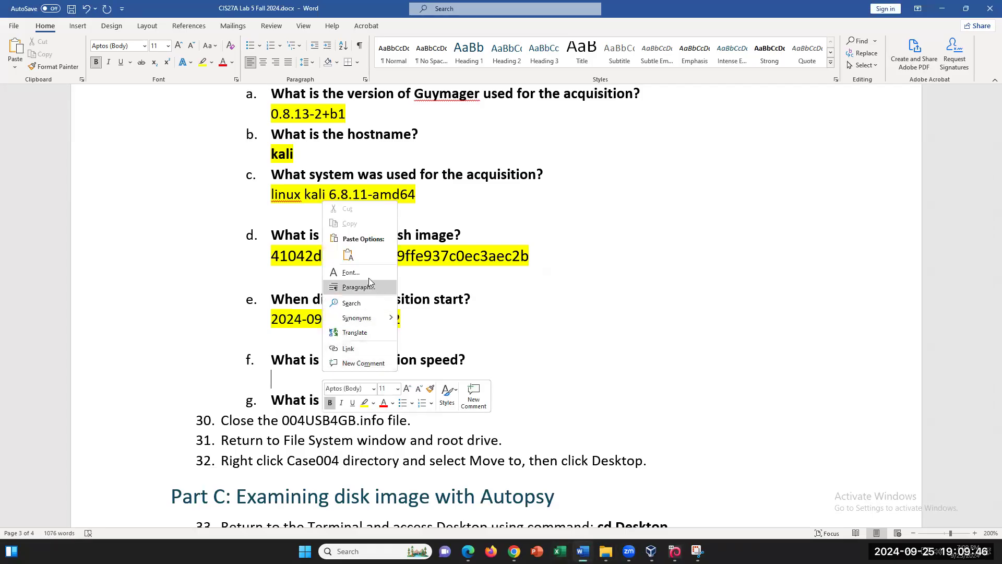
click(350, 256)
drag(360, 380, 271, 379)
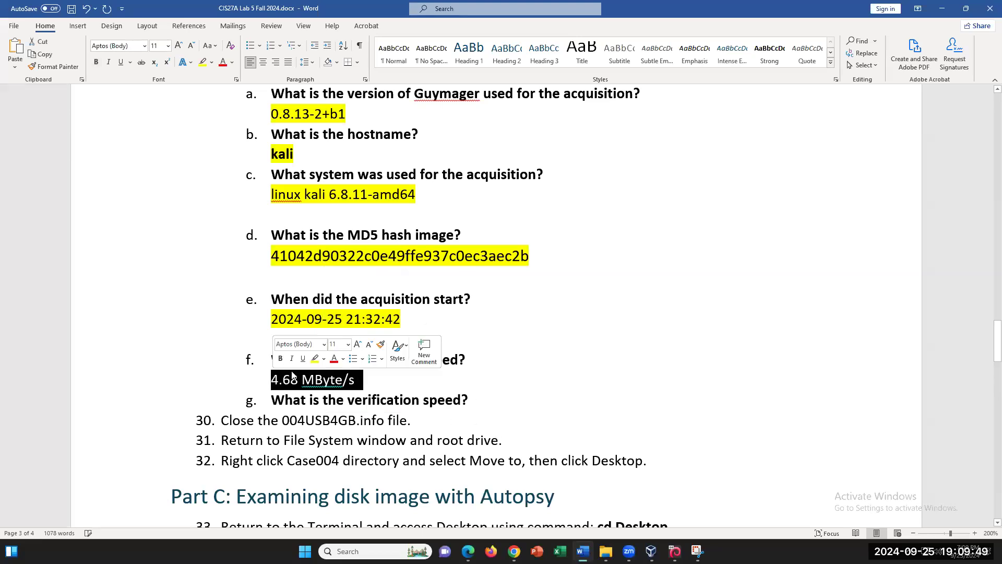
click(203, 61)
click(358, 350)
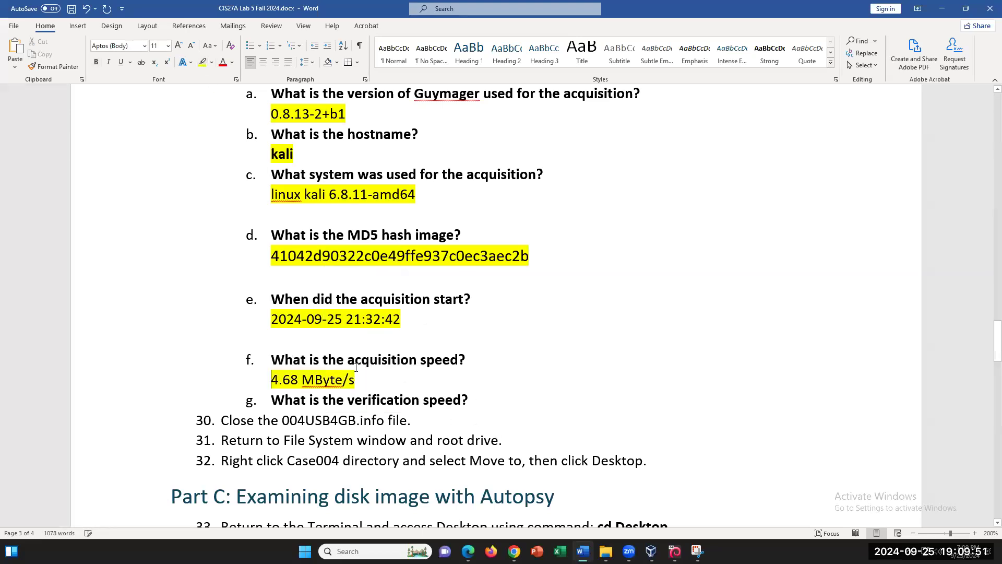
click(369, 380)
key(Return)
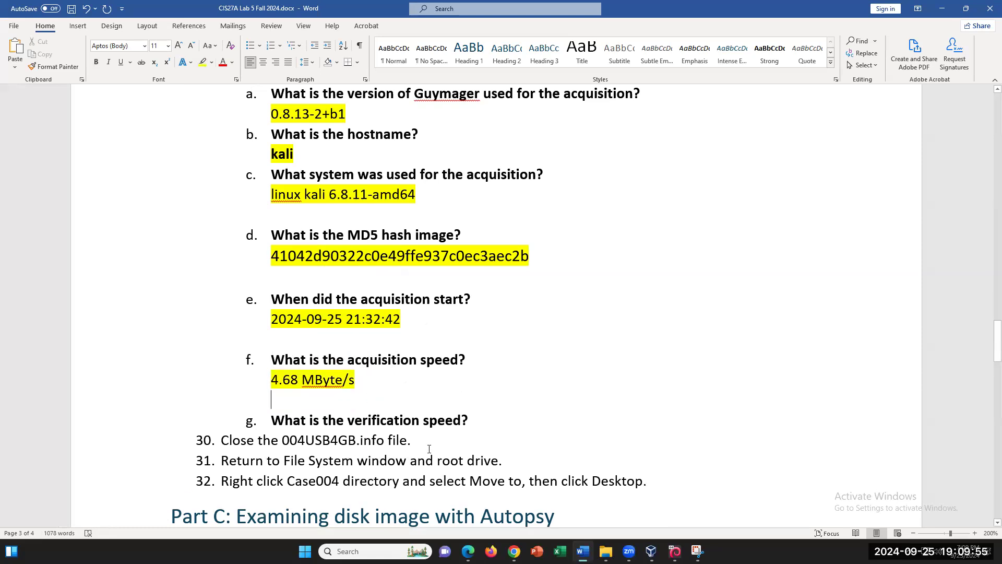
- Start an unnumbered answer line below question g
click(468, 420)
key(Return)
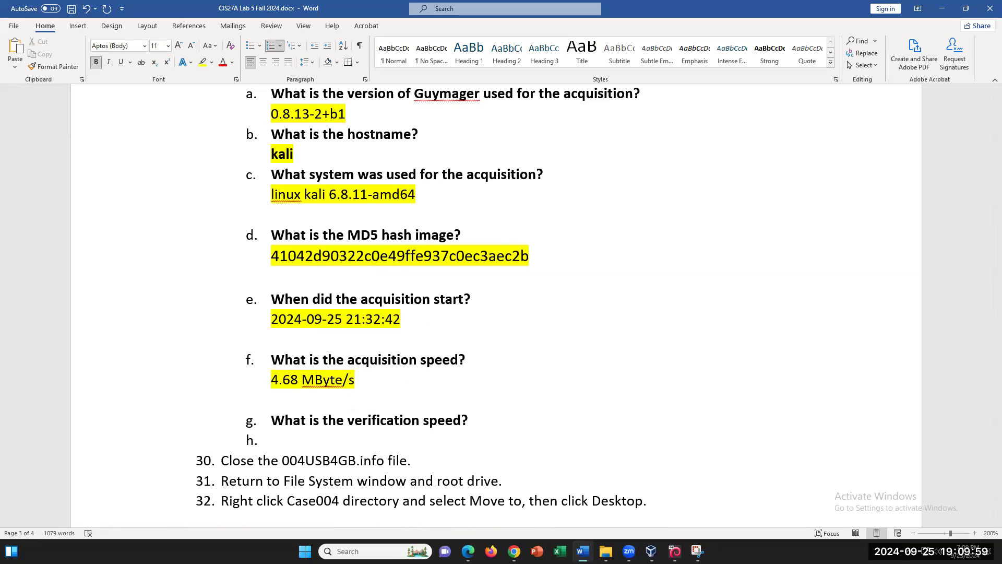
key(BackSpace)
click(674, 551)
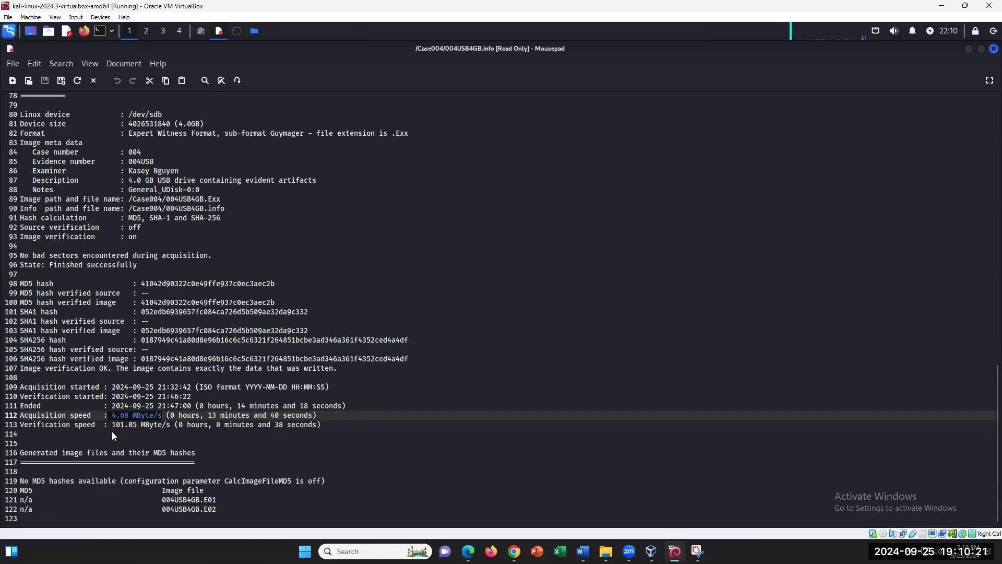
- Copy 101.05 MByte/s from the info file and paste it under question g
drag(113, 426, 174, 426)
right_click(150, 425)
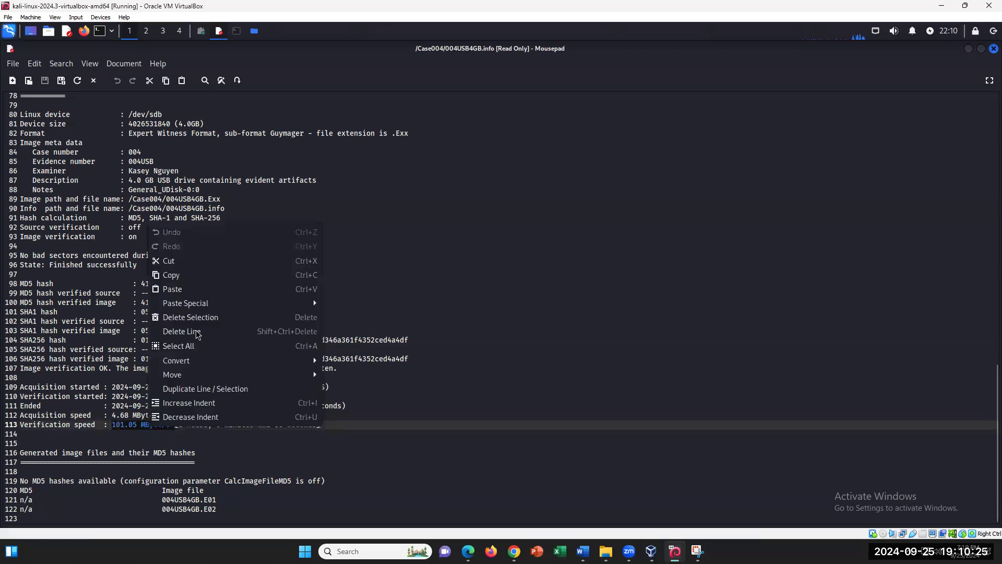
click(198, 276)
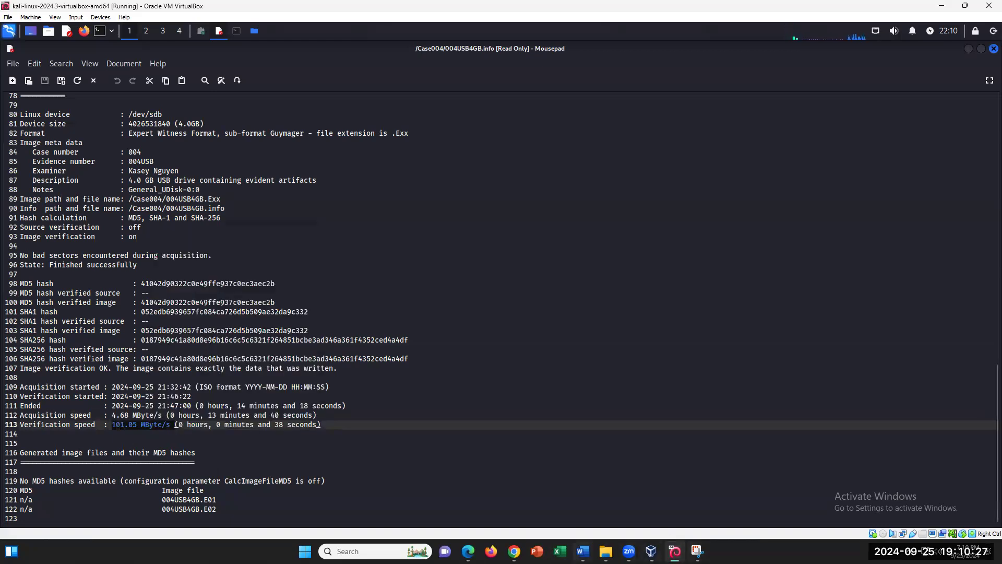
key(alt+Tab)
right_click(292, 436)
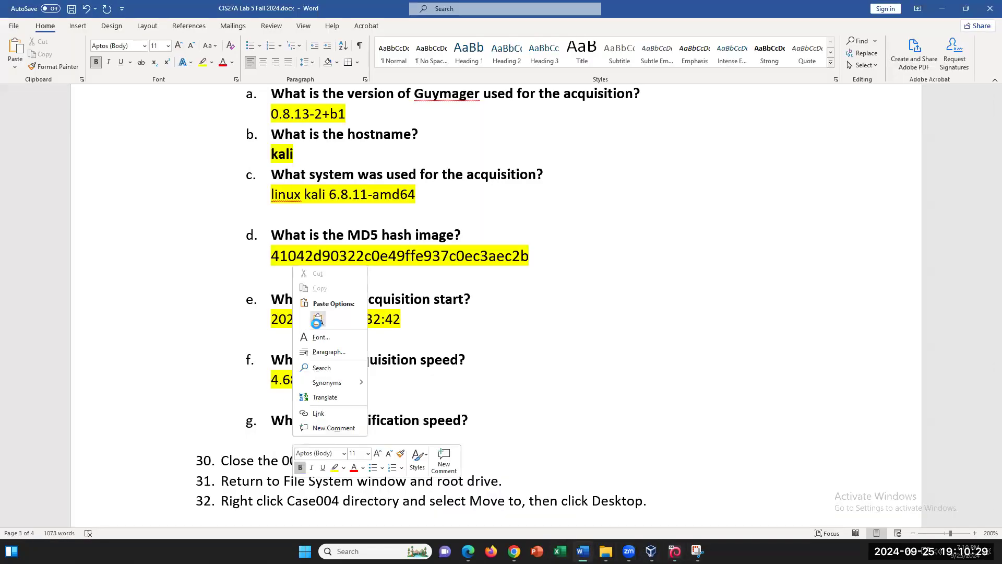
click(315, 325)
drag(378, 440, 275, 440)
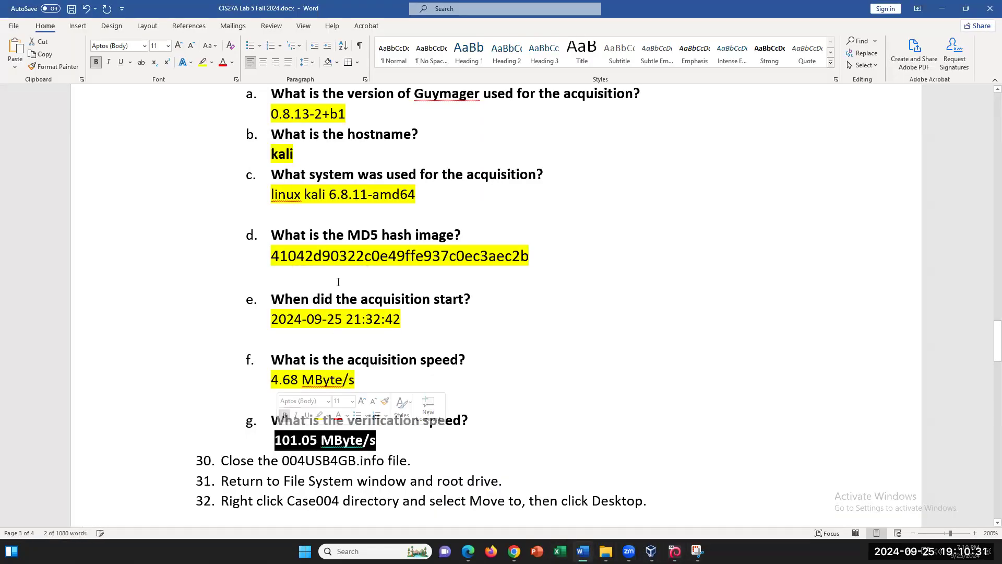
click(202, 61)
- Save the lab document with Ctrl+S
scroll(480, 318, down, 1)
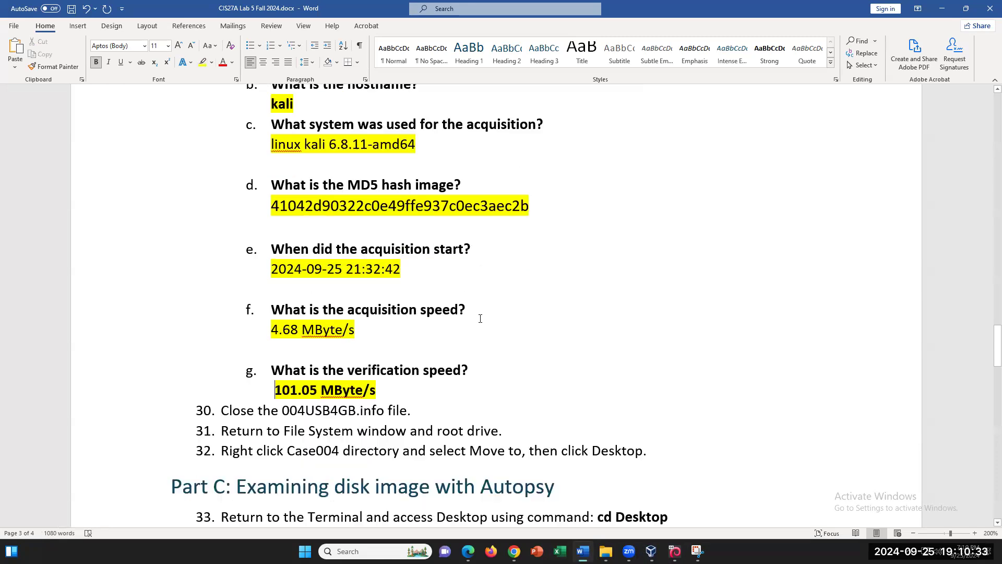
scroll(478, 313, down, 1)
scroll(478, 313, up, 1)
scroll(478, 312, up, 1)
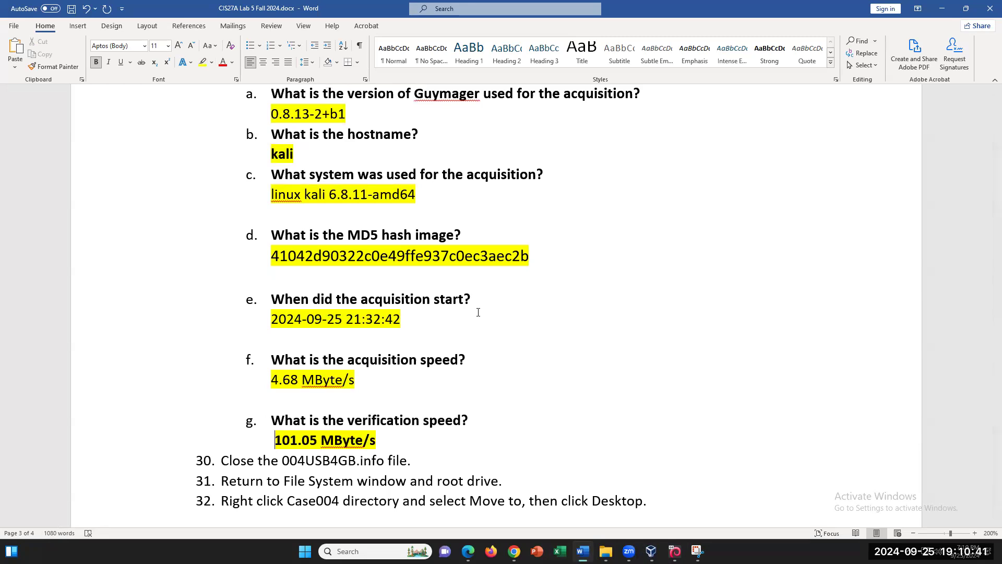
key(ctrl+s)
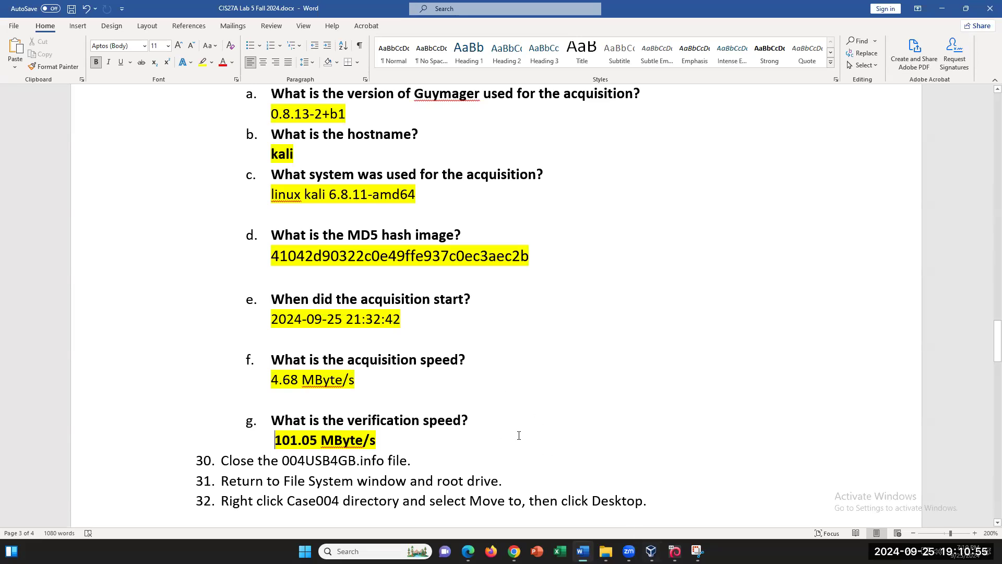
scroll(600, 429, down, 1)
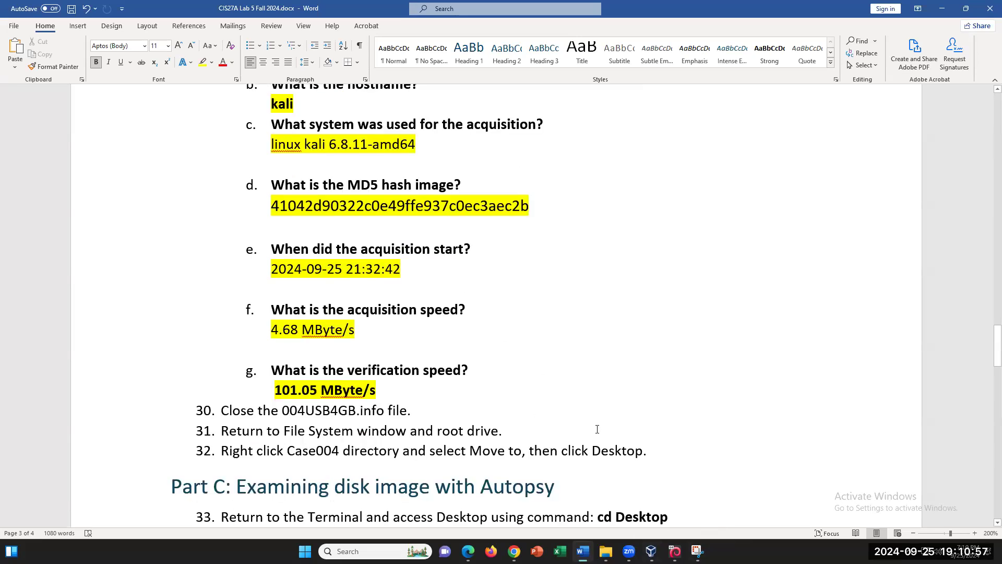
mouse_move(675, 550)
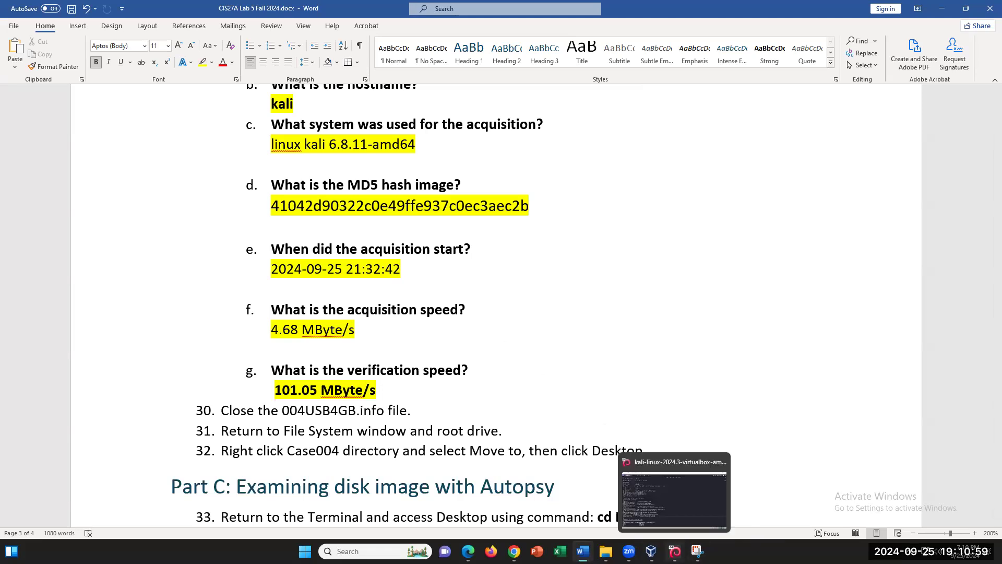
click(633, 493)
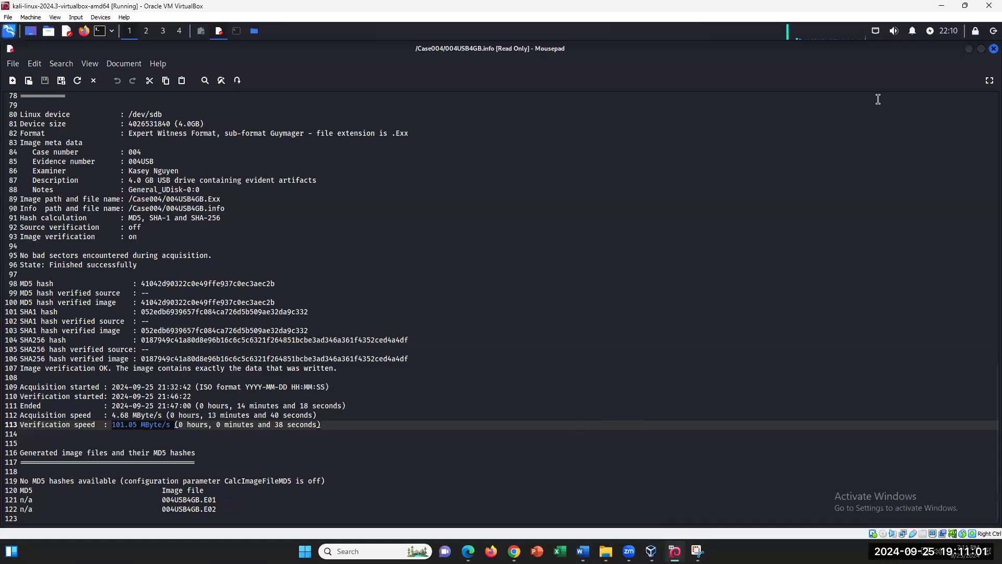
- Minimize Mousepad and send the root-level Case004 folder to the Desktop as a link
click(970, 51)
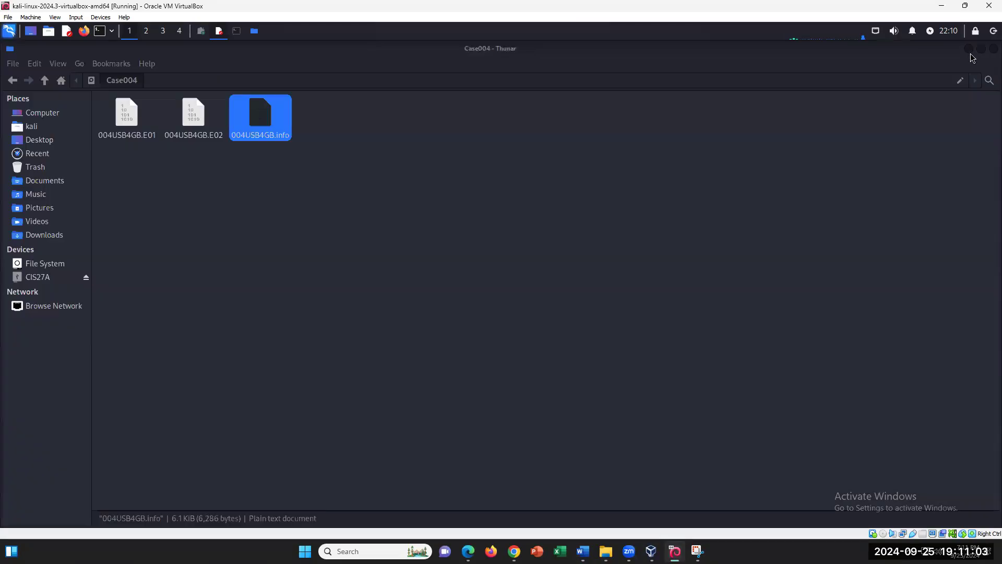
click(50, 269)
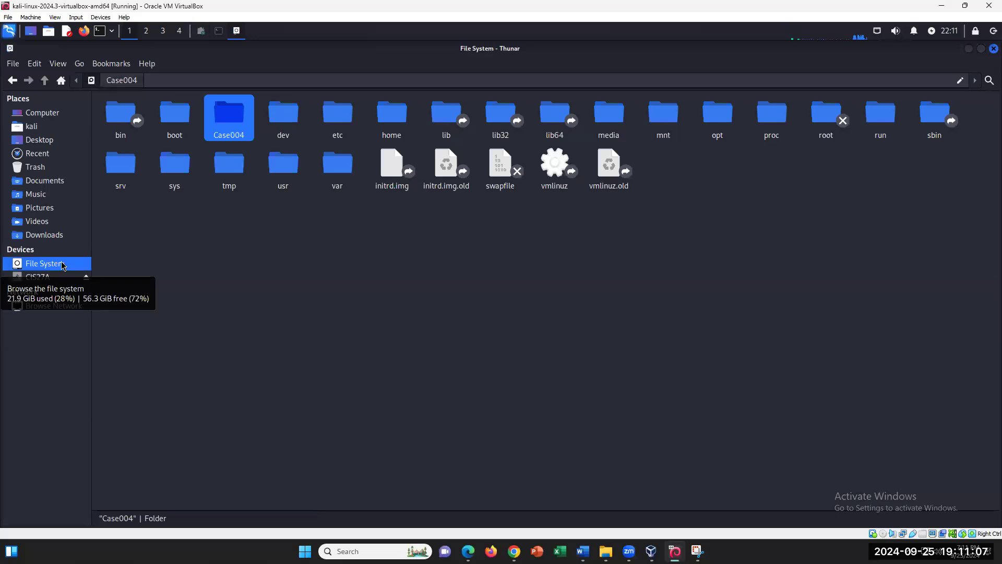
right_click(236, 121)
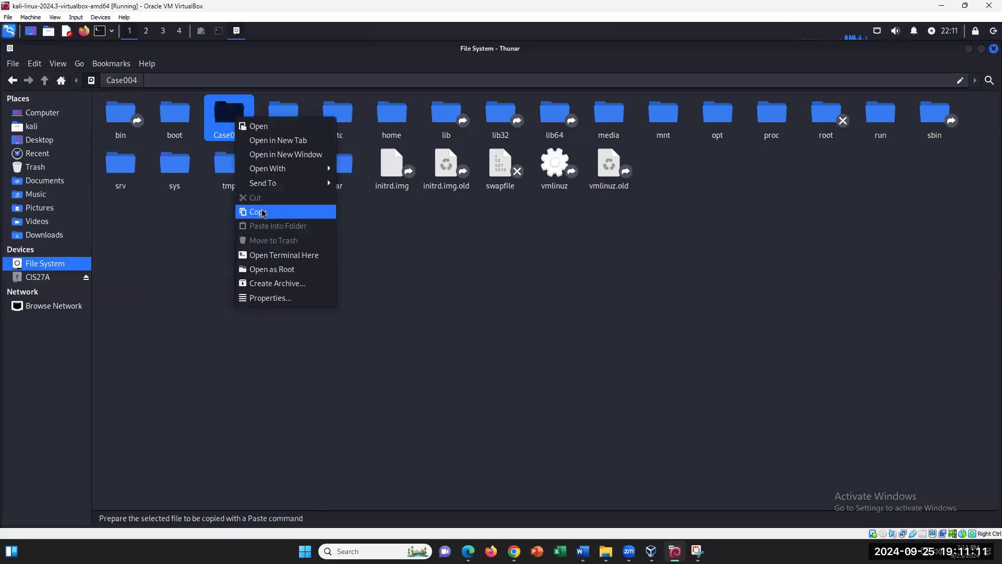
mouse_move(275, 183)
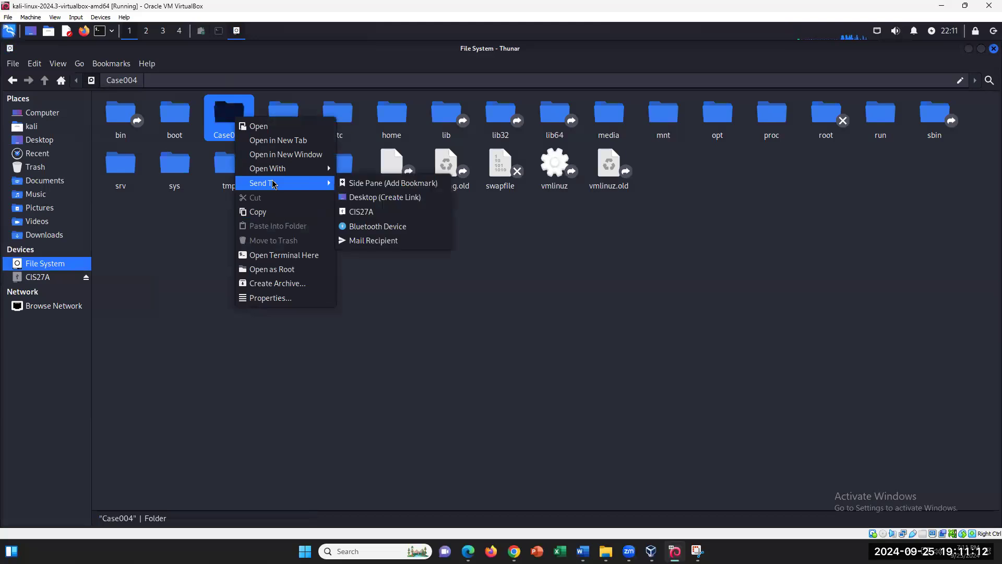
click(381, 198)
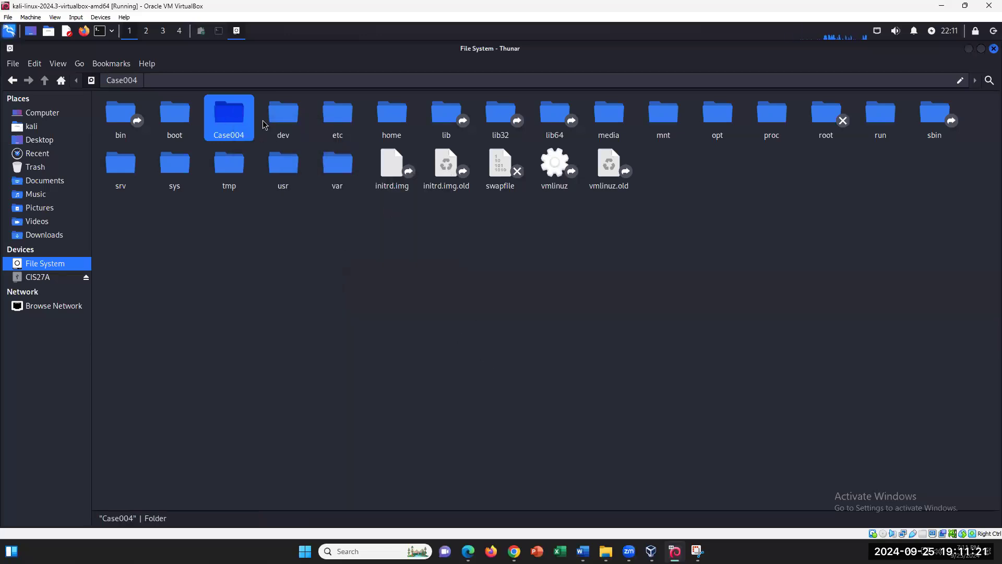
- Copy the Case004 folder from the root File System
click(39, 140)
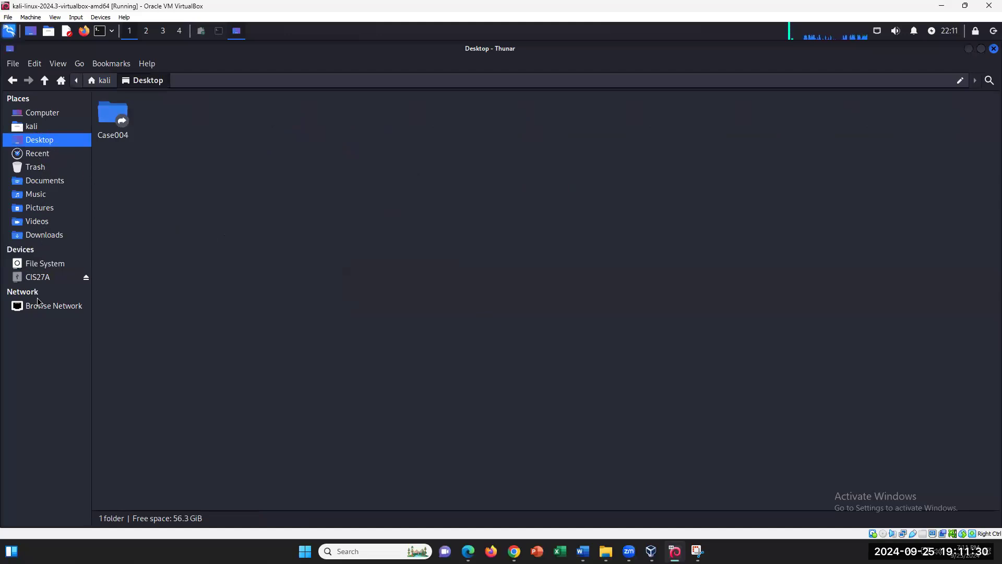
click(46, 263)
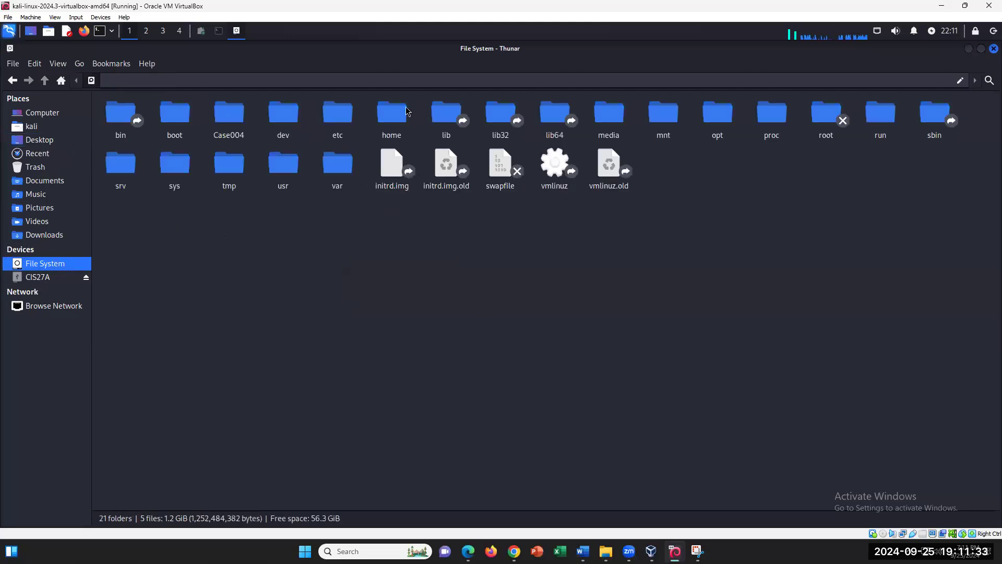
click(235, 123)
right_click(235, 122)
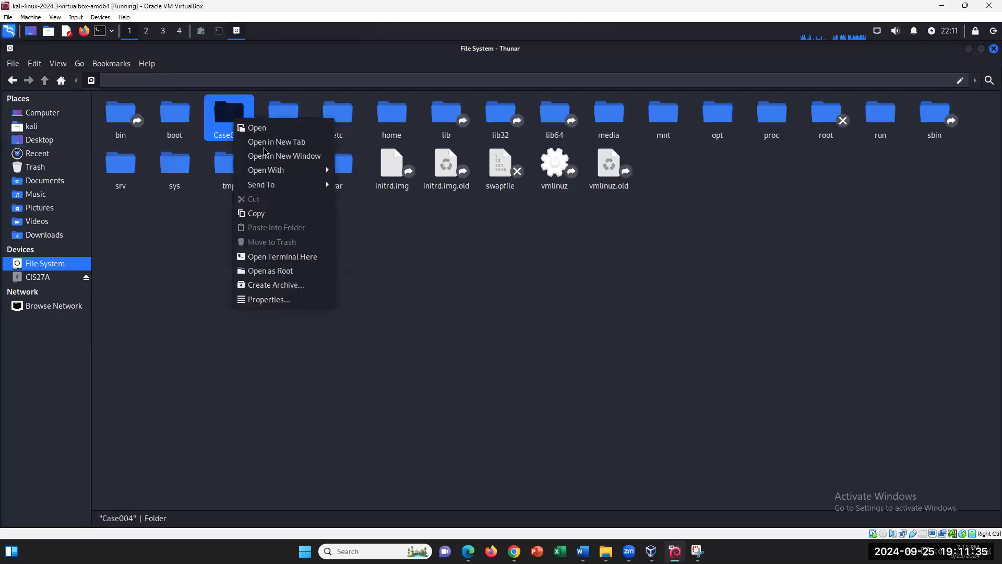
click(249, 213)
- Trash the Case004 link on the Desktop and paste the copied folder there
click(36, 139)
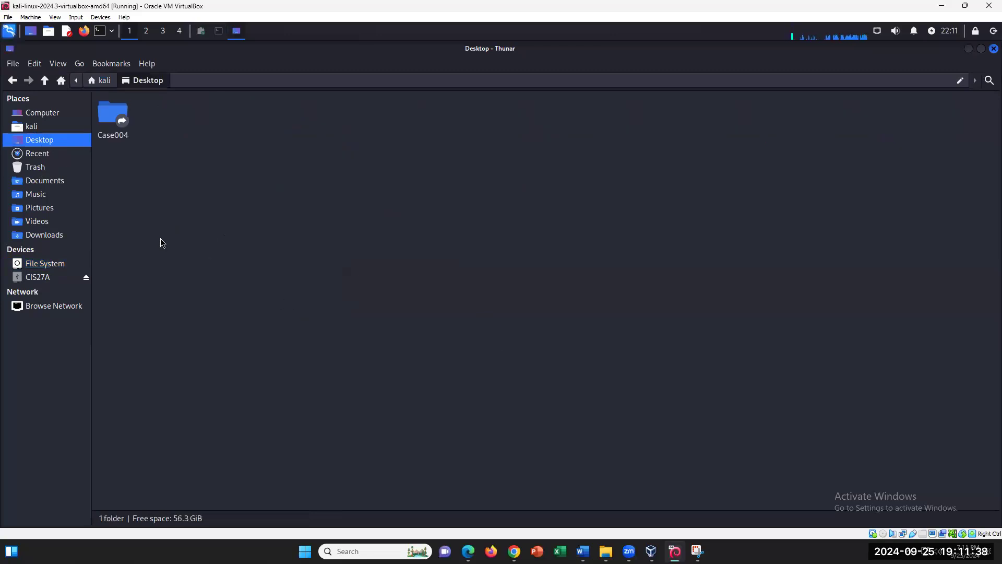
right_click(111, 113)
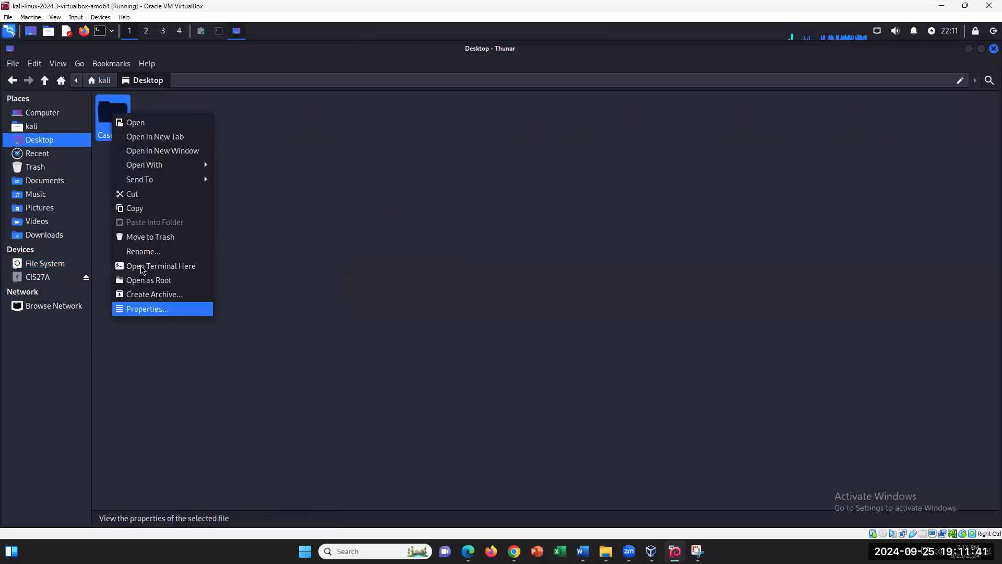
click(164, 242)
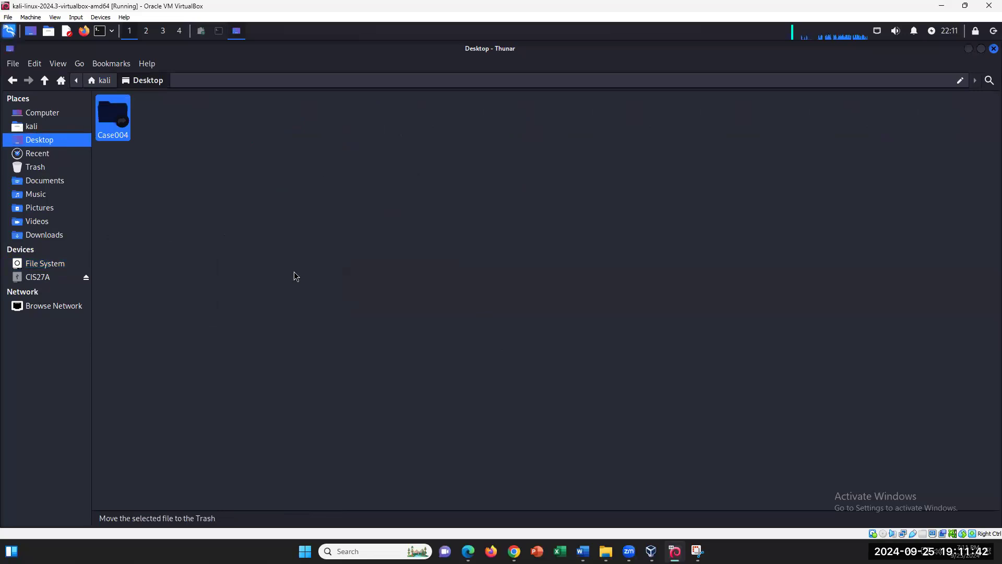
right_click(173, 203)
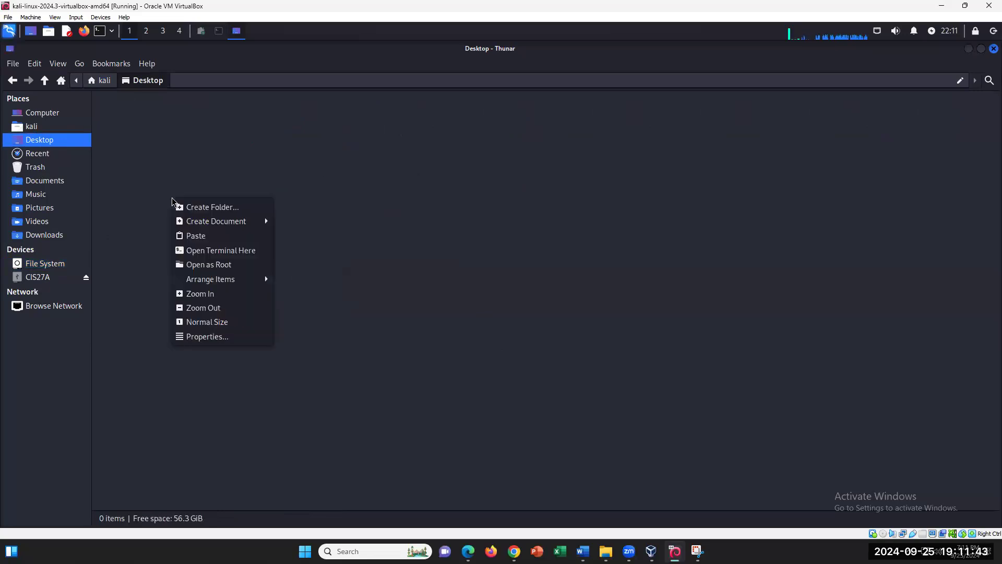
click(203, 237)
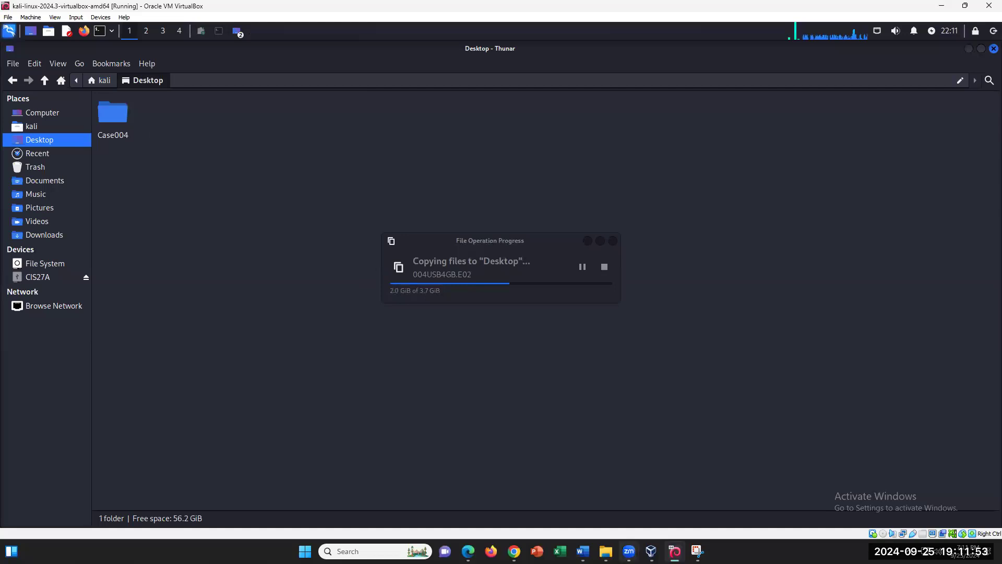
click(587, 548)
- Scroll to Part C in Word and mark the words 'Move to' in step 32
scroll(605, 510, down, 5)
scroll(607, 510, down, 2)
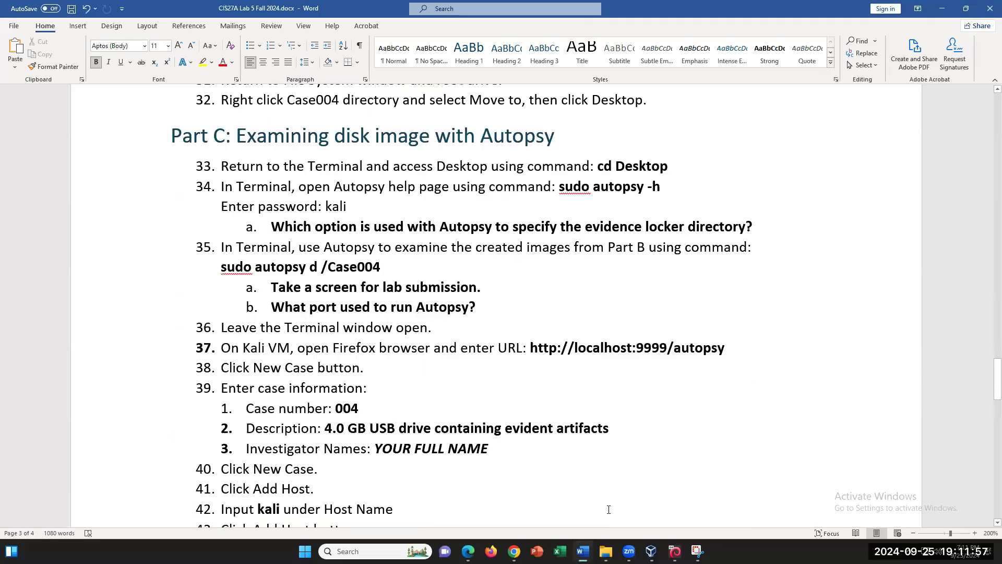
scroll(609, 510, up, 2)
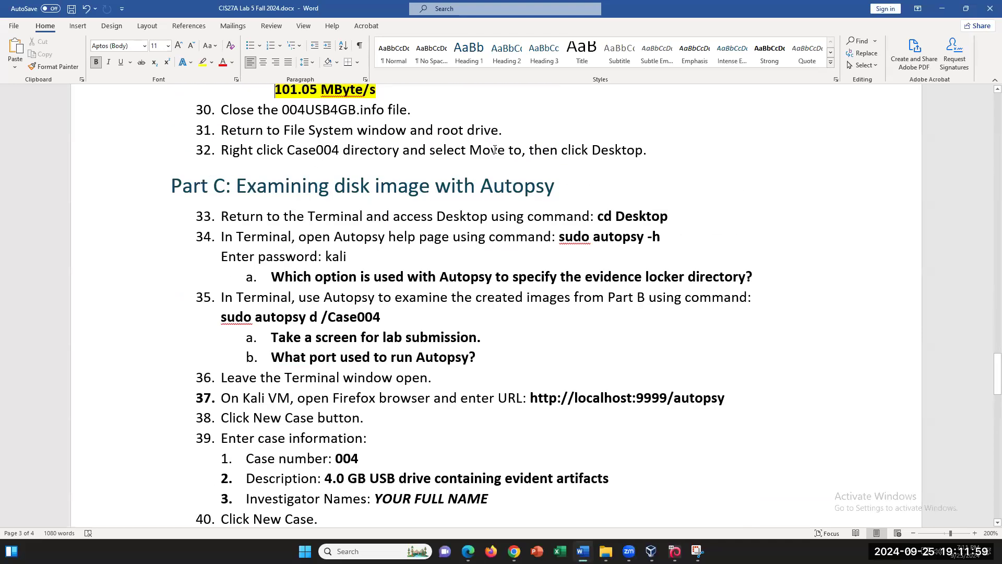
drag(482, 150, 521, 151)
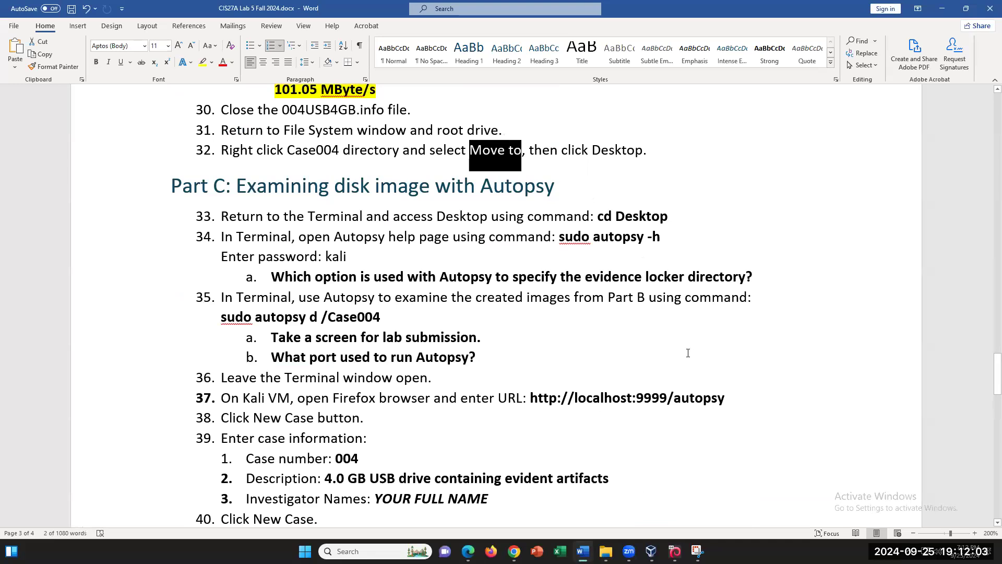
click(674, 550)
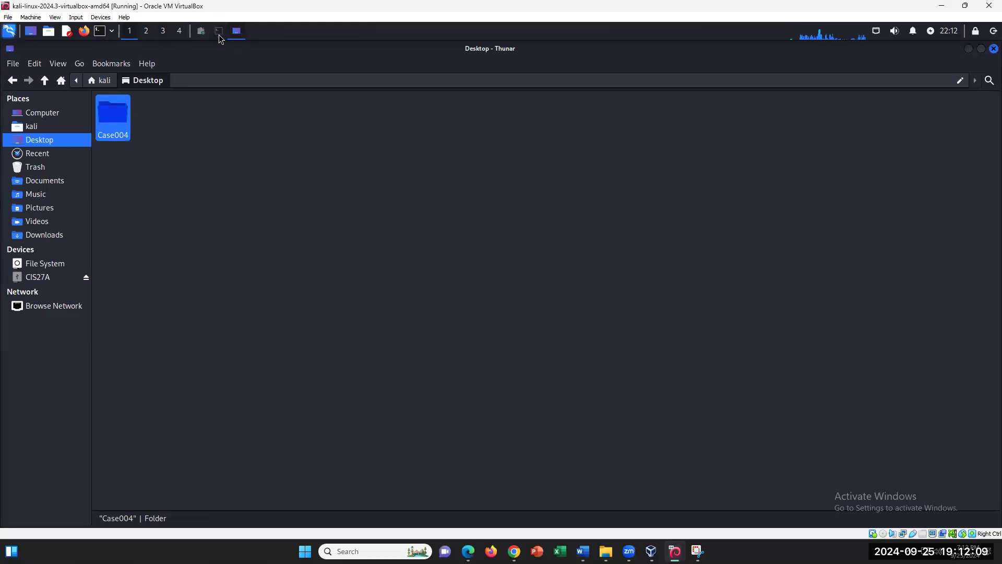
- Stop the running guymager process in the Kali terminal with Ctrl+C
click(218, 32)
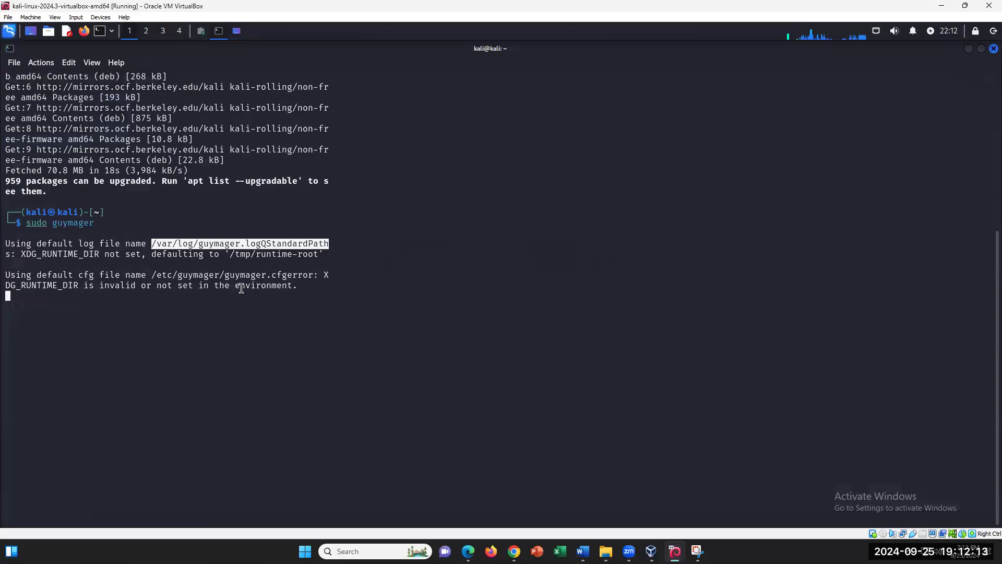
click(174, 291)
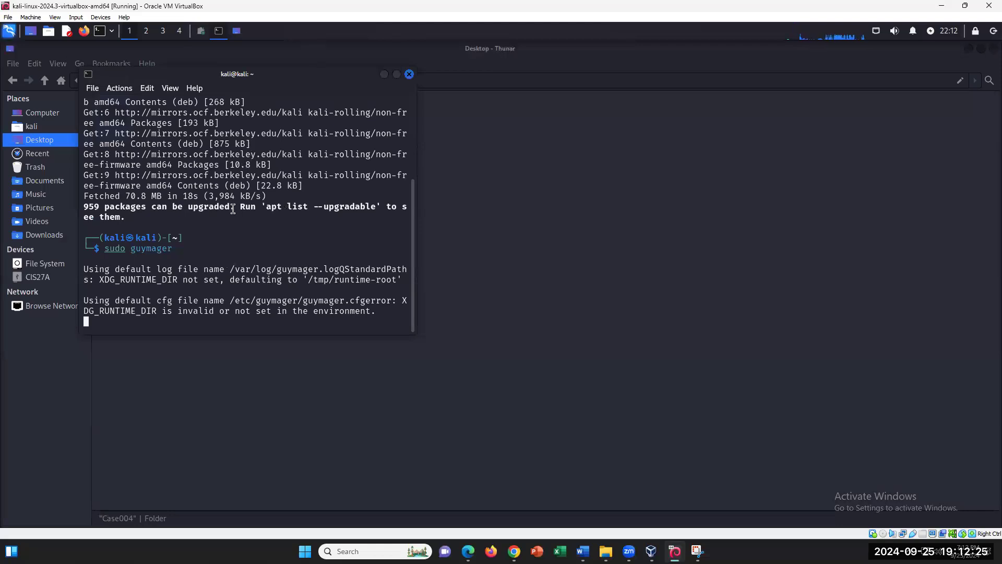
key(ctrl+c)
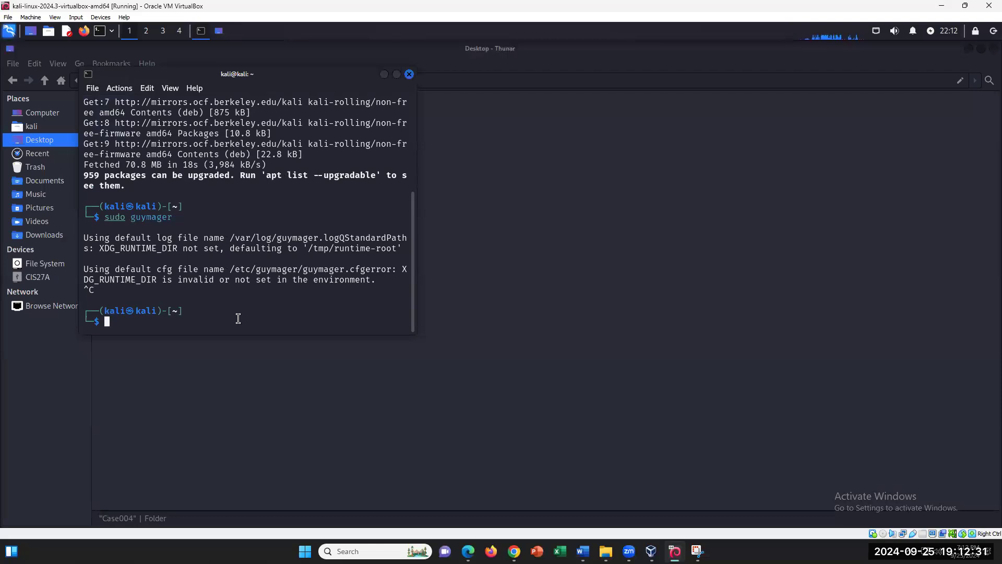
click(581, 550)
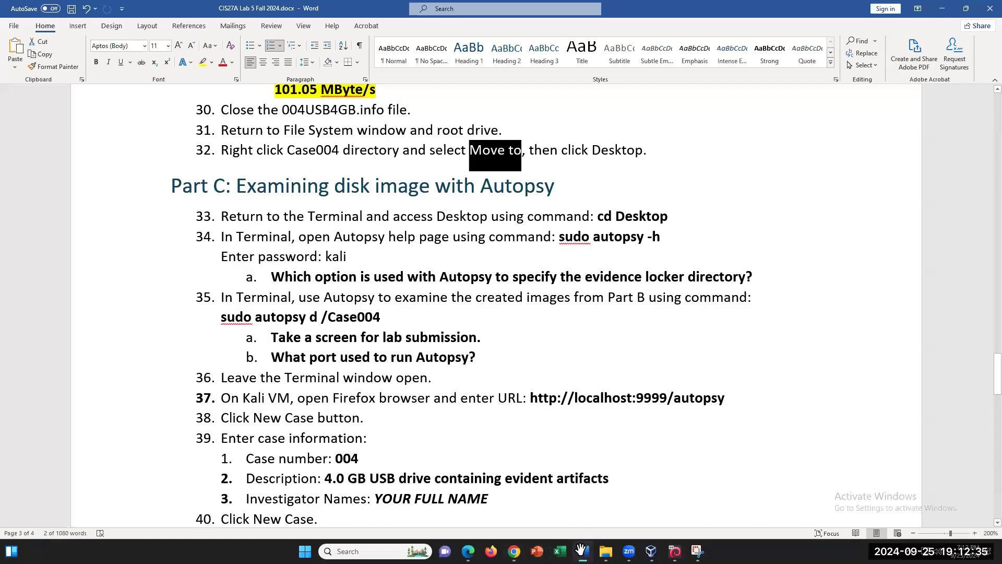
click(581, 549)
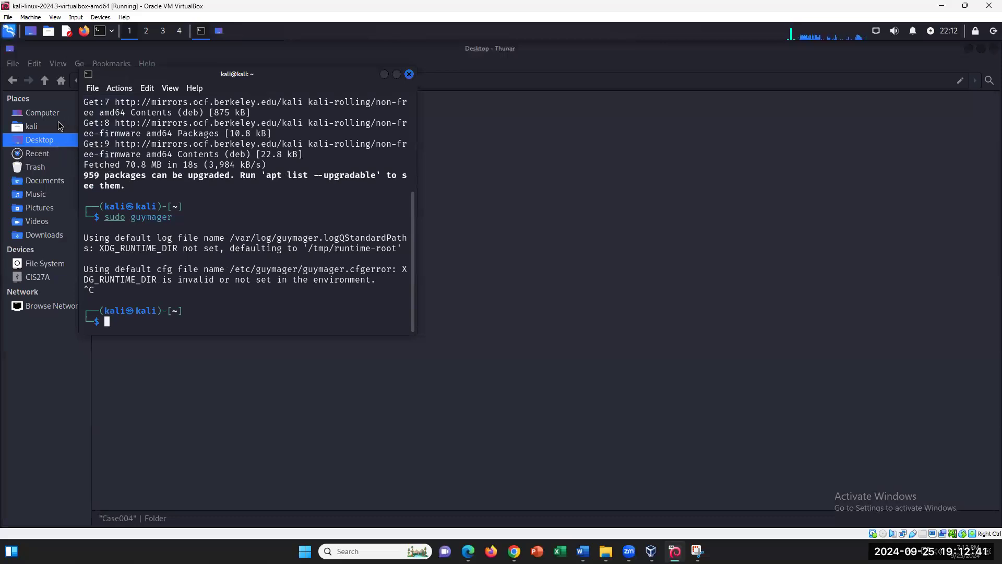
- Change the terminal's working directory to Desktop with cd Desktop
click(44, 142)
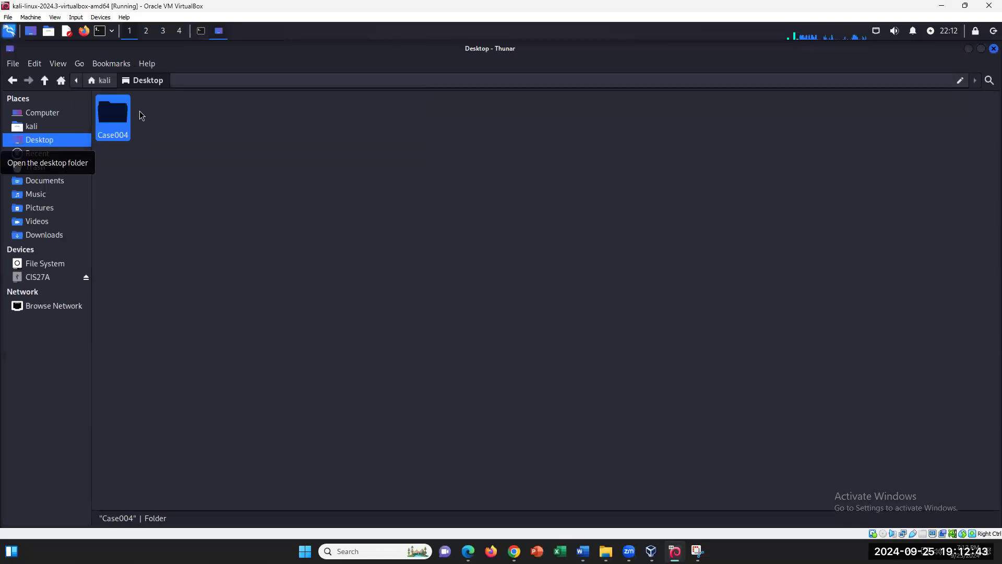
click(201, 31)
text(cd Desktop)
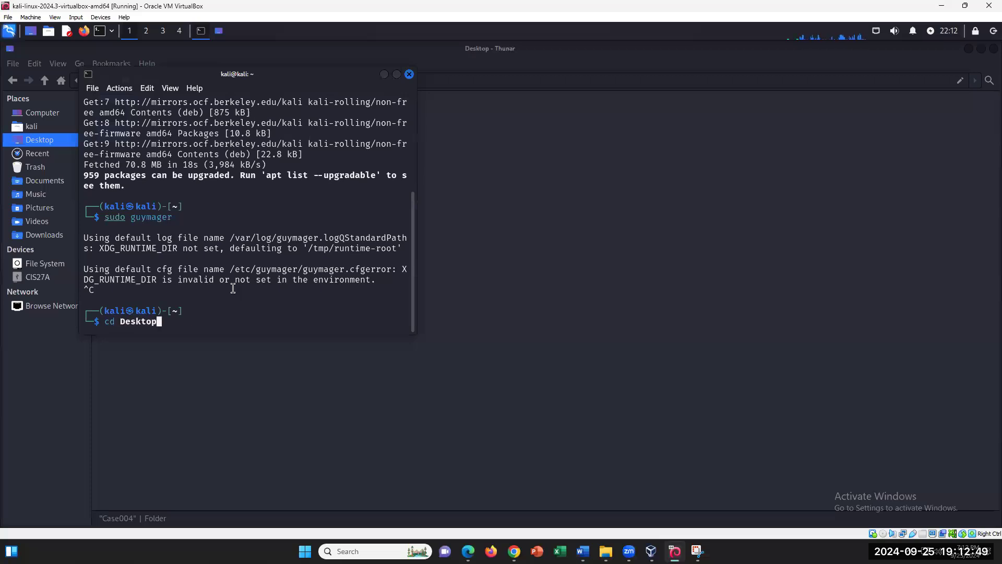
key(Return)
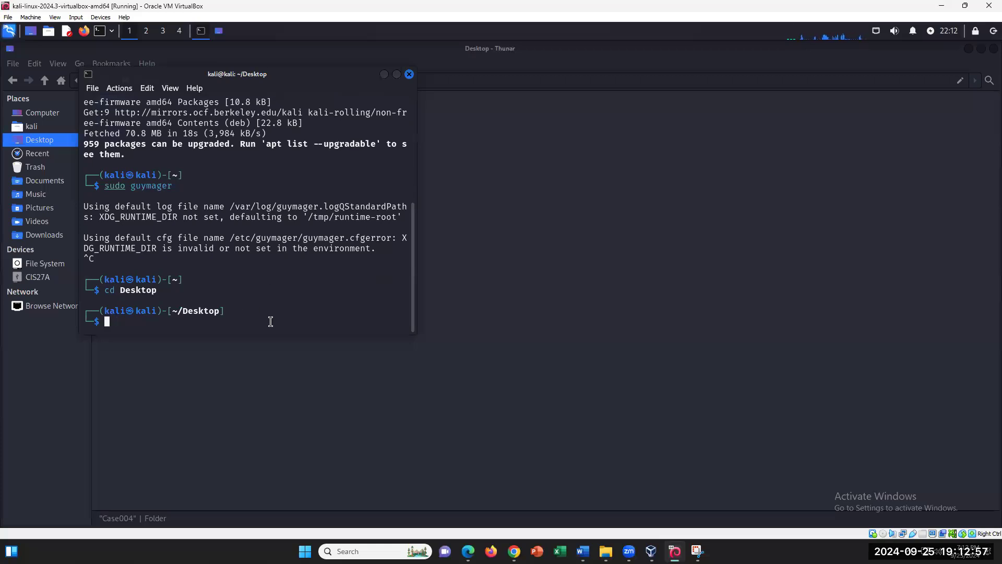
click(583, 550)
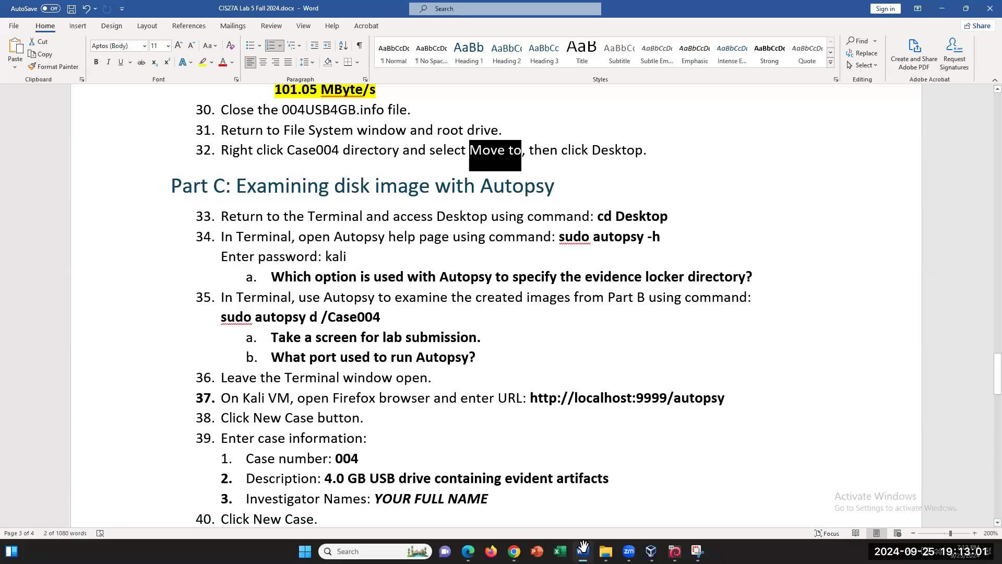
click(583, 549)
- Run sudo autopsy -h and supply the sudo password to print Autopsy's usage
text(sudo autopsy -h)
key(Return)
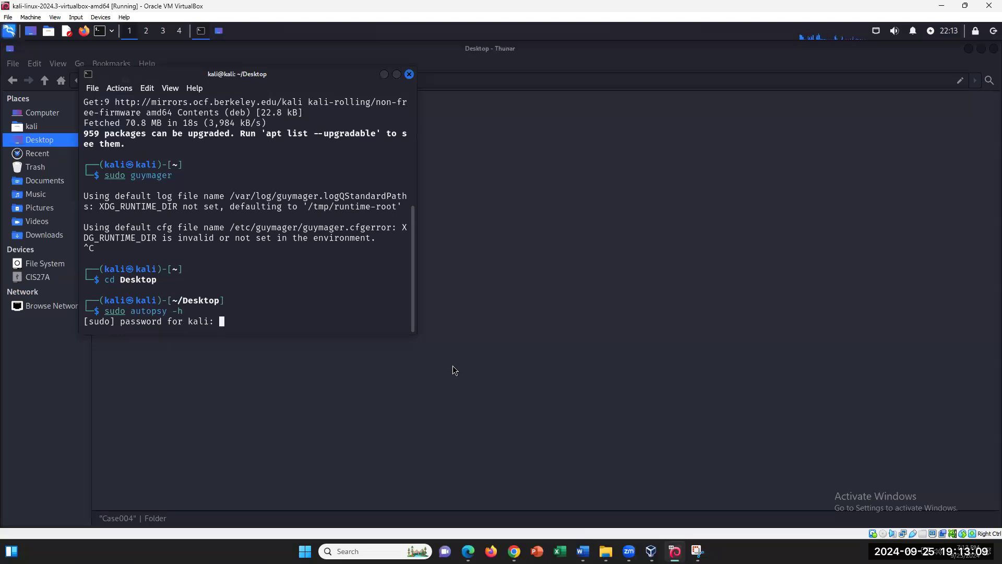
key(Return)
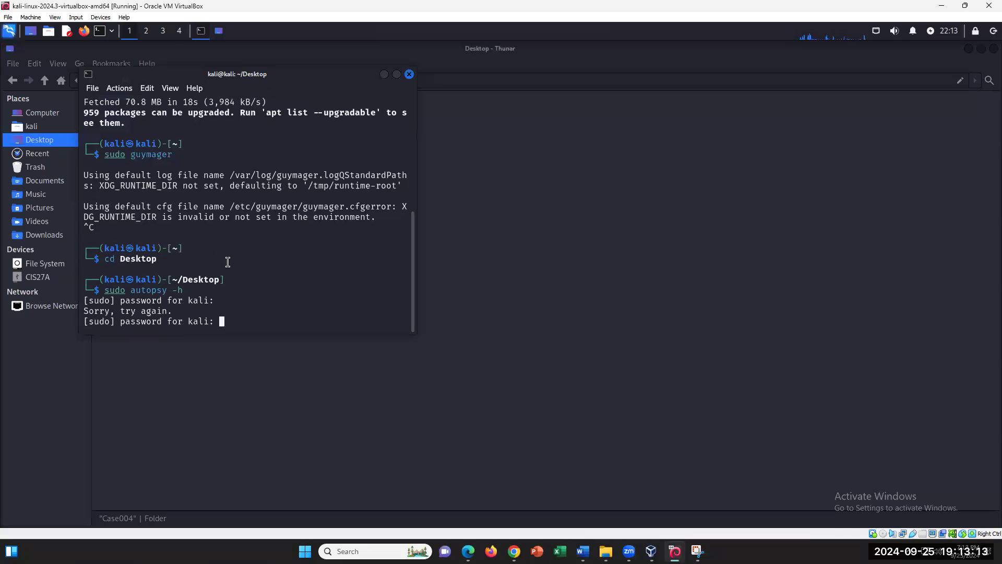
key(Return)
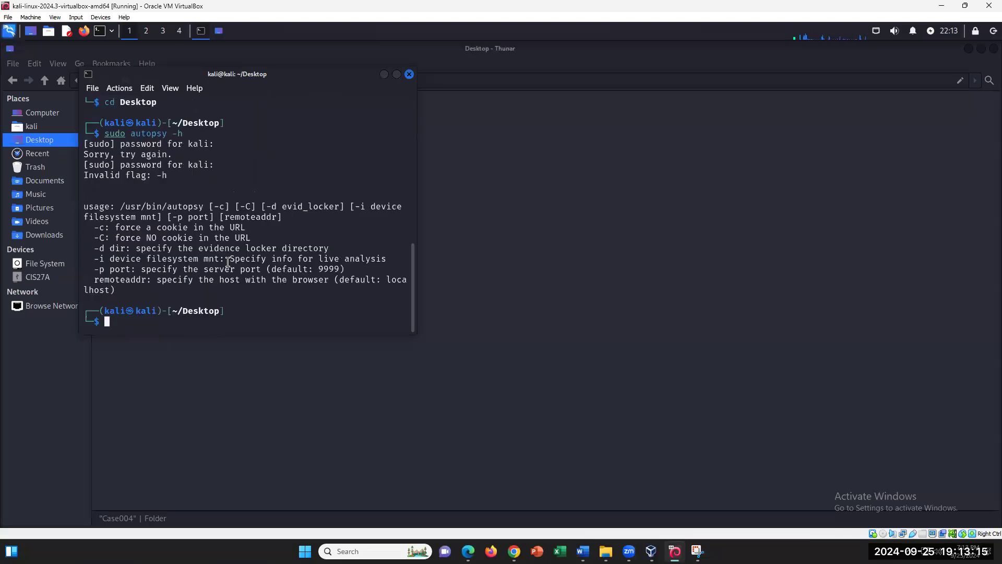
- Find -d dir as the evidence locker option in the usage text, then return to Word
drag(101, 230, 214, 270)
click(141, 276)
drag(96, 259, 151, 259)
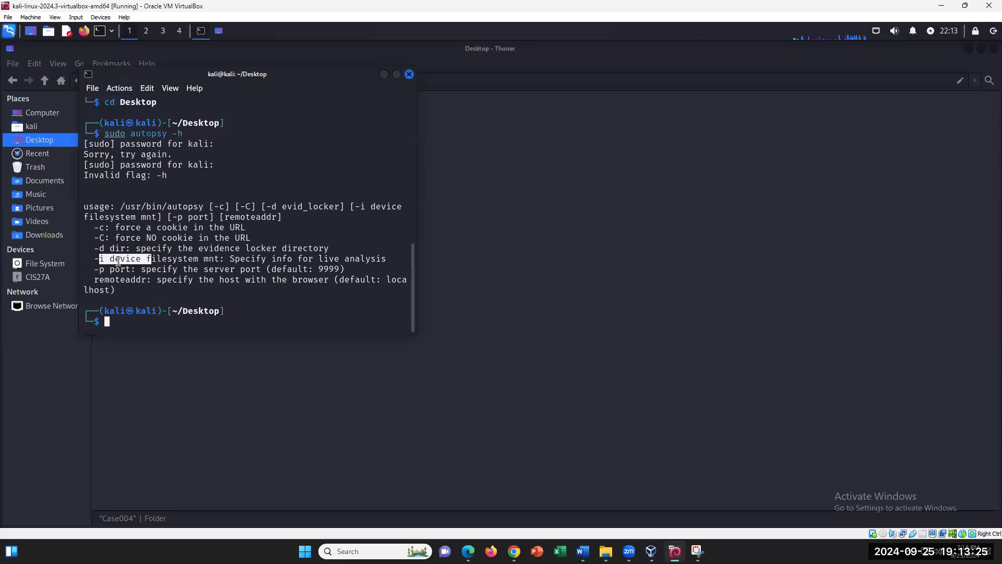
click(130, 257)
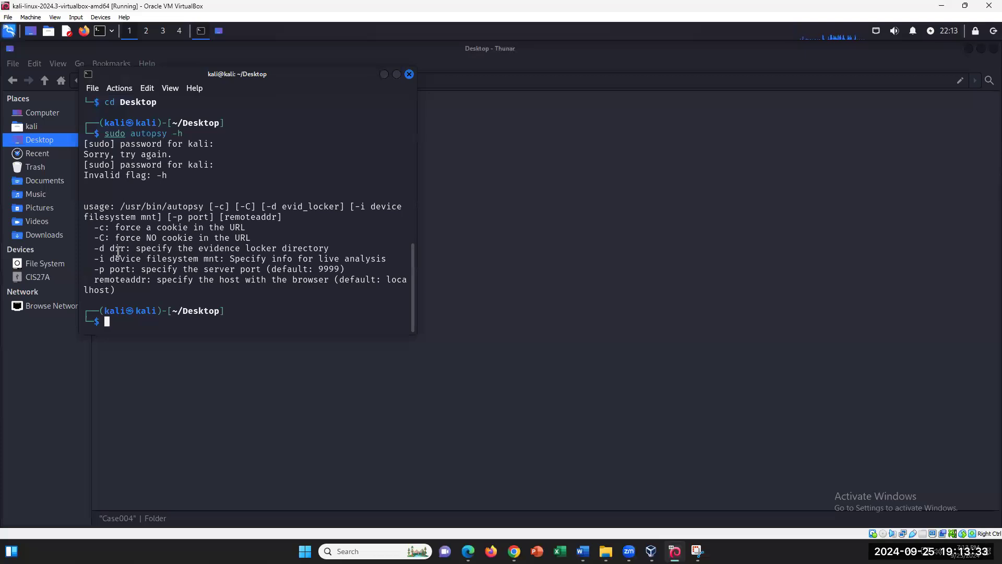
drag(110, 258, 99, 258)
click(104, 250)
drag(101, 249, 95, 245)
drag(138, 248, 339, 251)
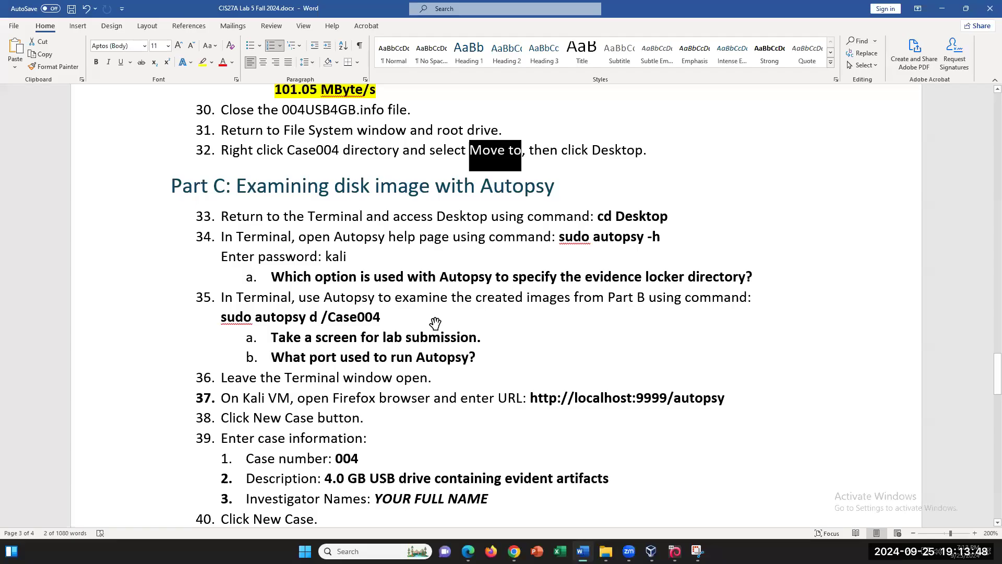
click(583, 551)
- Correct the command in the document to read sudo autopsy -d /Case004
click(307, 317)
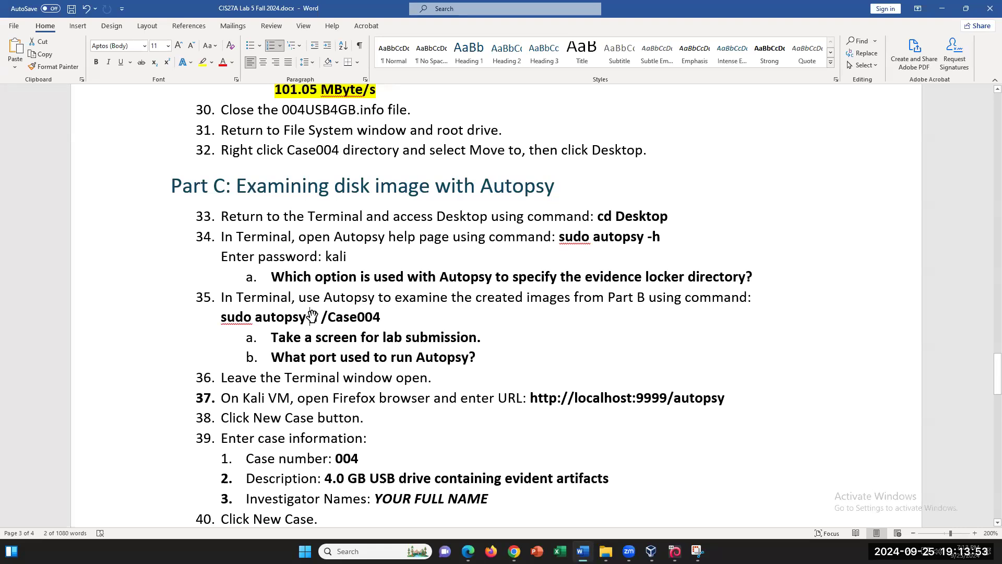
text(-)
click(508, 341)
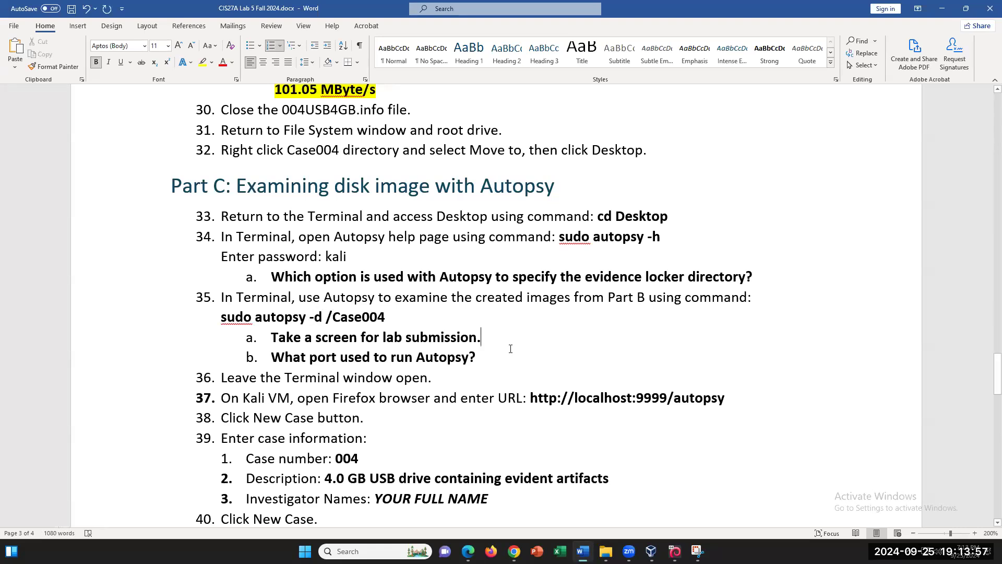
- Answer question 34a on a new line with -d, highlighted in yellow
click(756, 280)
key(Return)
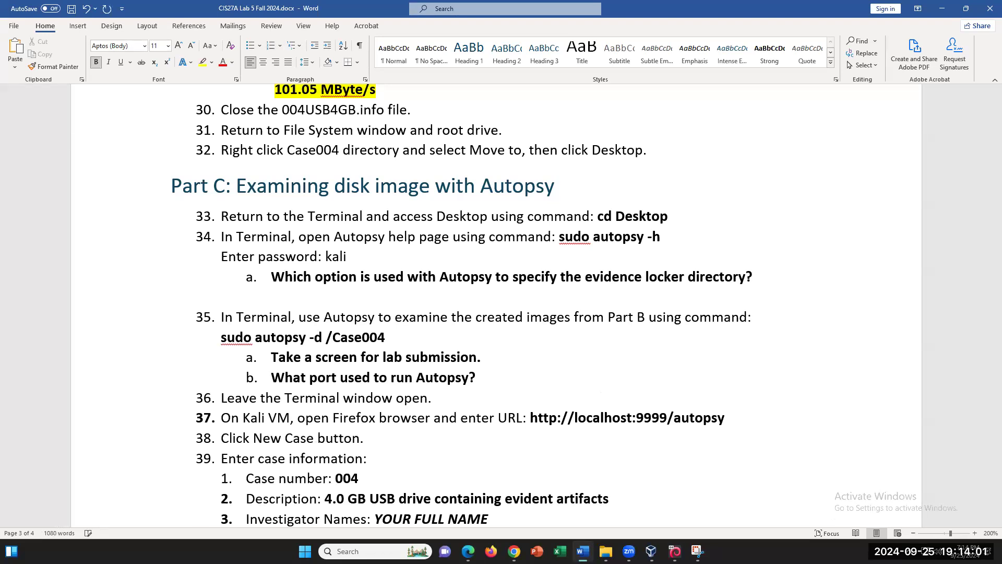
text(-d)
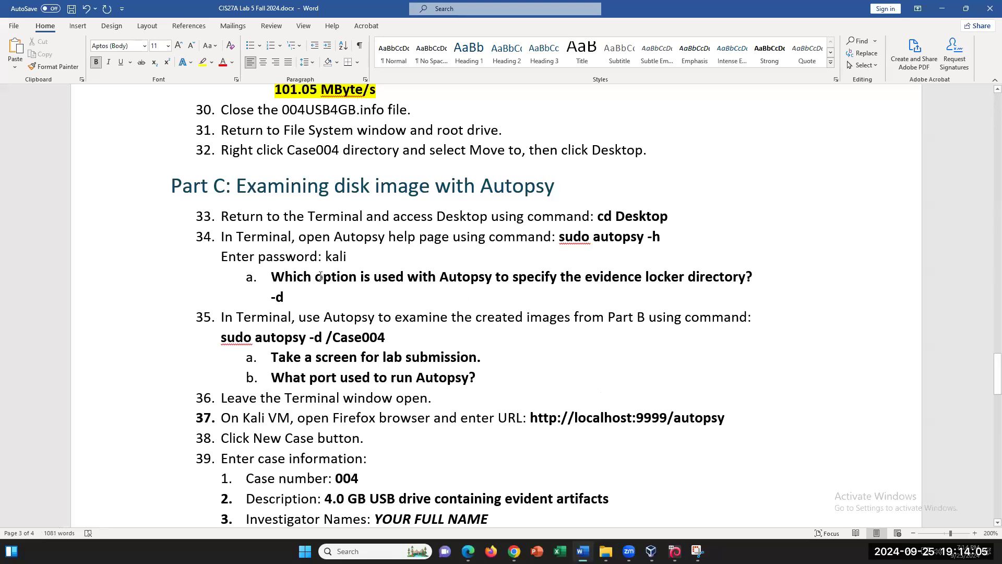
triple_click(275, 297)
click(202, 62)
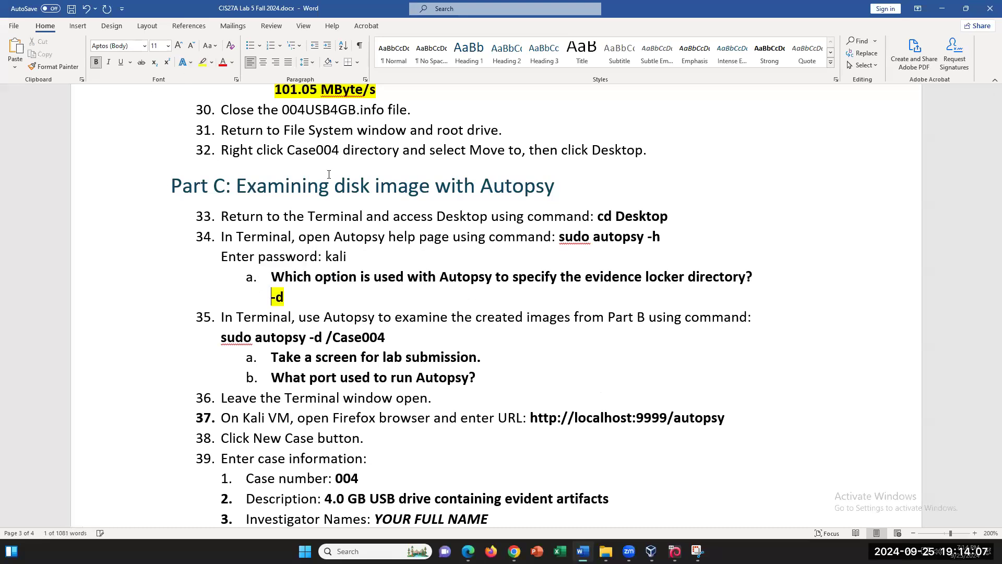
scroll(422, 262, up, 3)
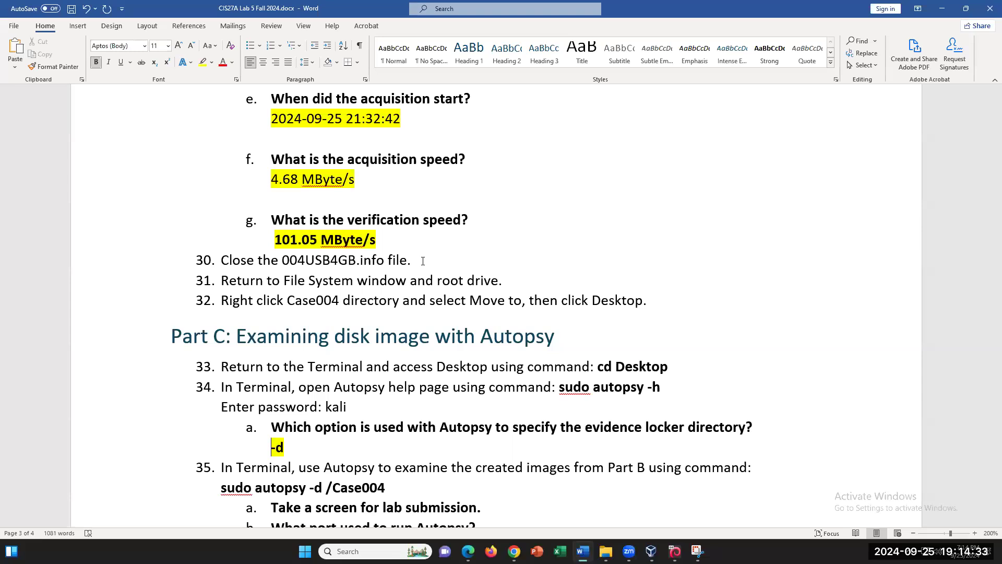
scroll(550, 450, down, 2)
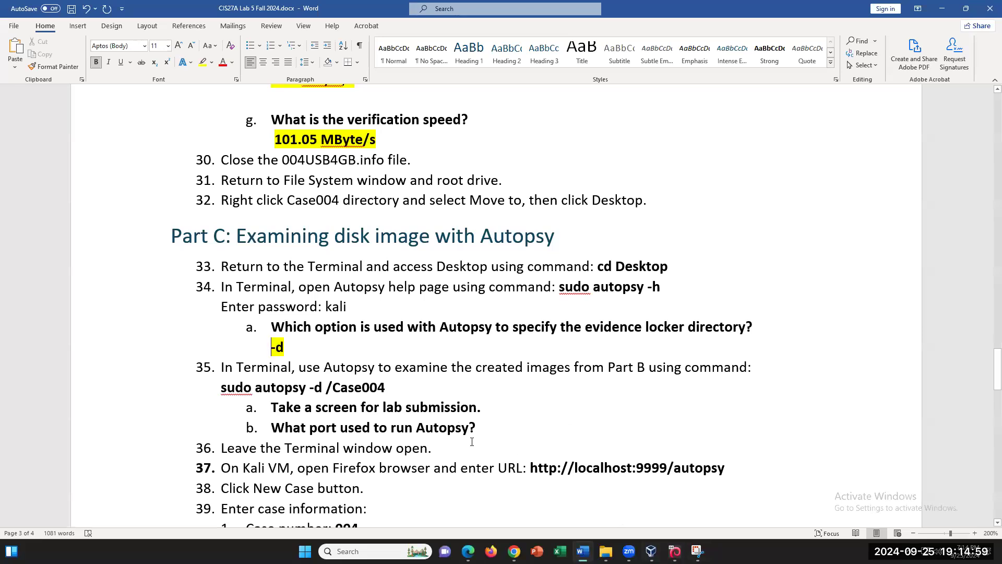
- Rerun the recalled autopsy command with -d /Case004 in place of -h, starting Autopsy on port 9999
key(alt+Tab)
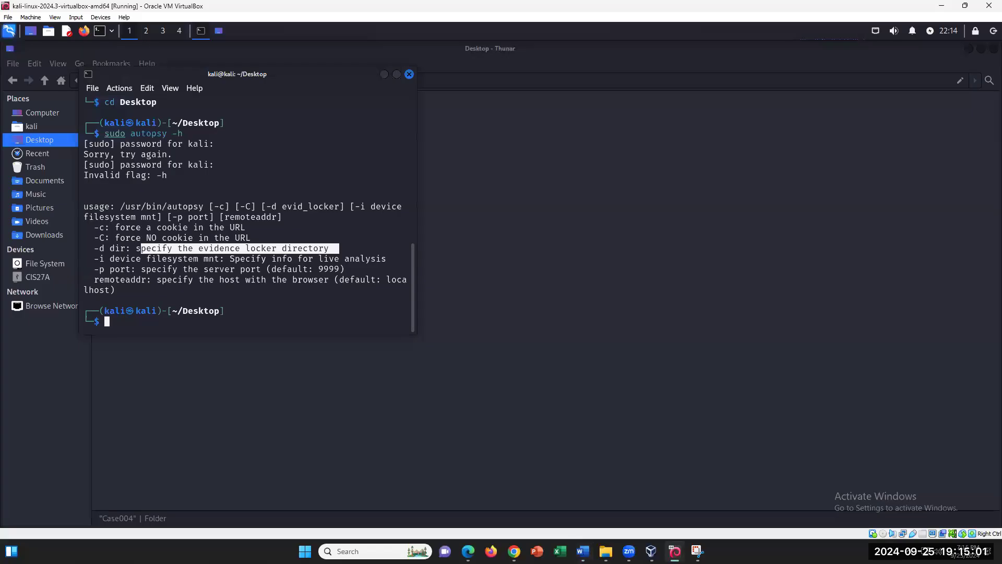
key(Up)
key(Home)
key(Right)
key(Right)
key(Right)
key(Right)
key(Right)
key(Right)
key(Right)
key(Right)
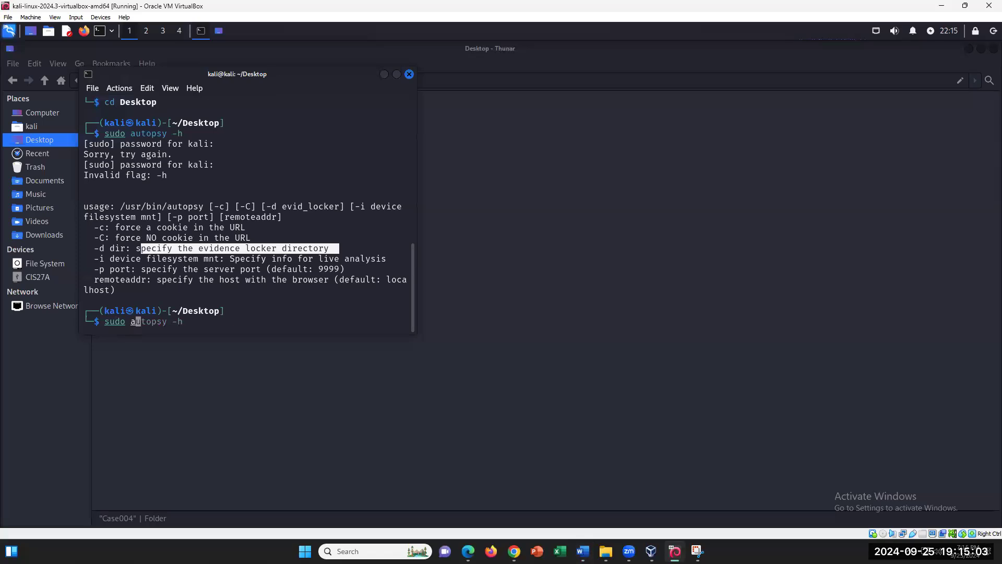
key(Right)
key(Right)
key(Right)
key(Right)
key(Right)
key(Right)
key(Right)
key(BackSpace)
text(d /Case004)
key(Return)
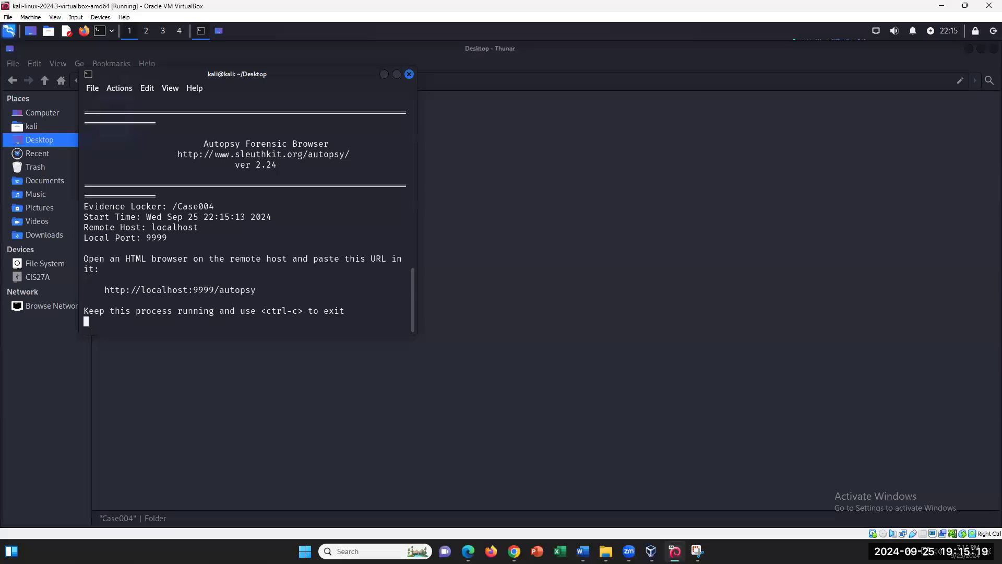
click(583, 551)
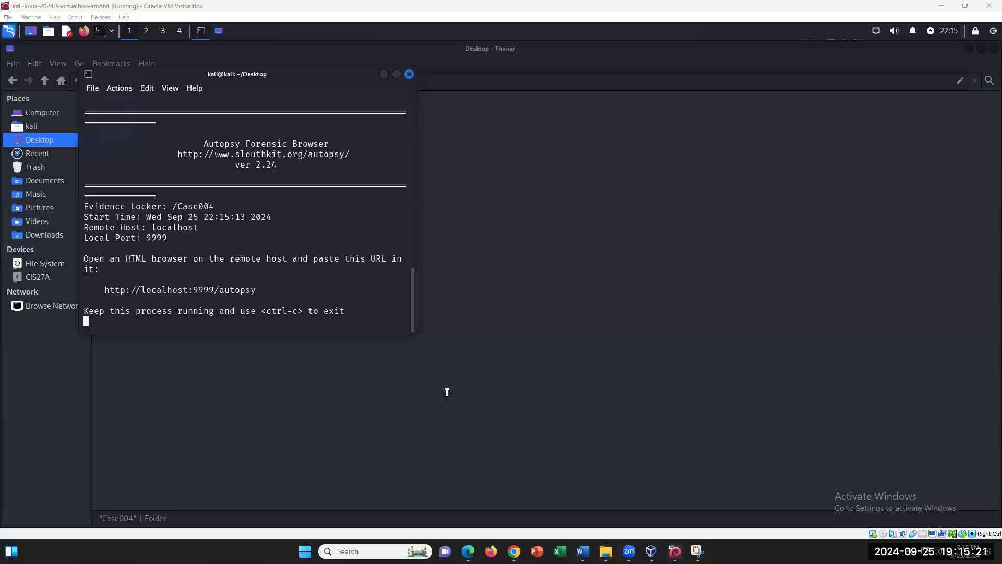
drag(325, 387, 310, 387)
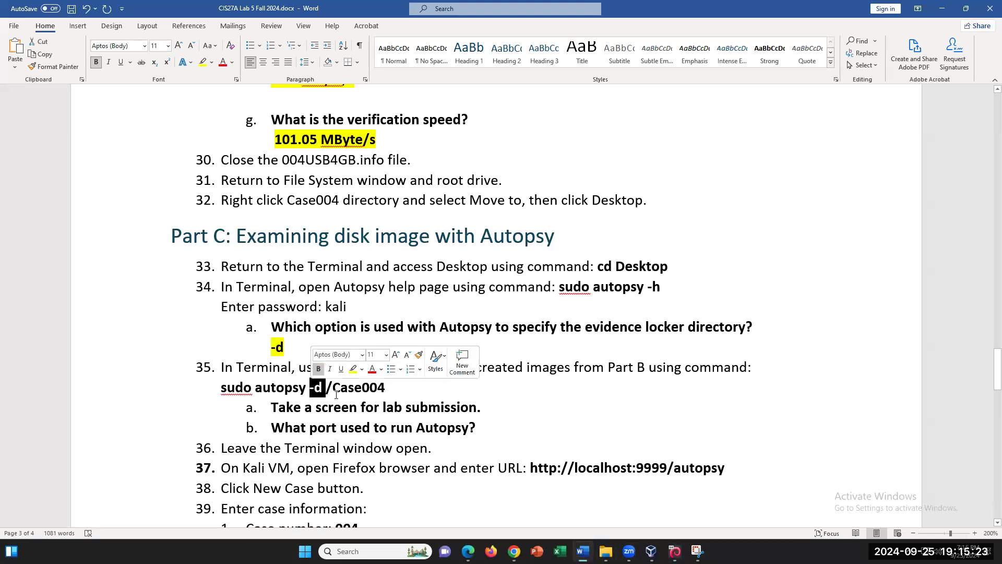
- Answer 'What port used to run Autopsy?' with 9999, highlighted in yellow
click(332, 388)
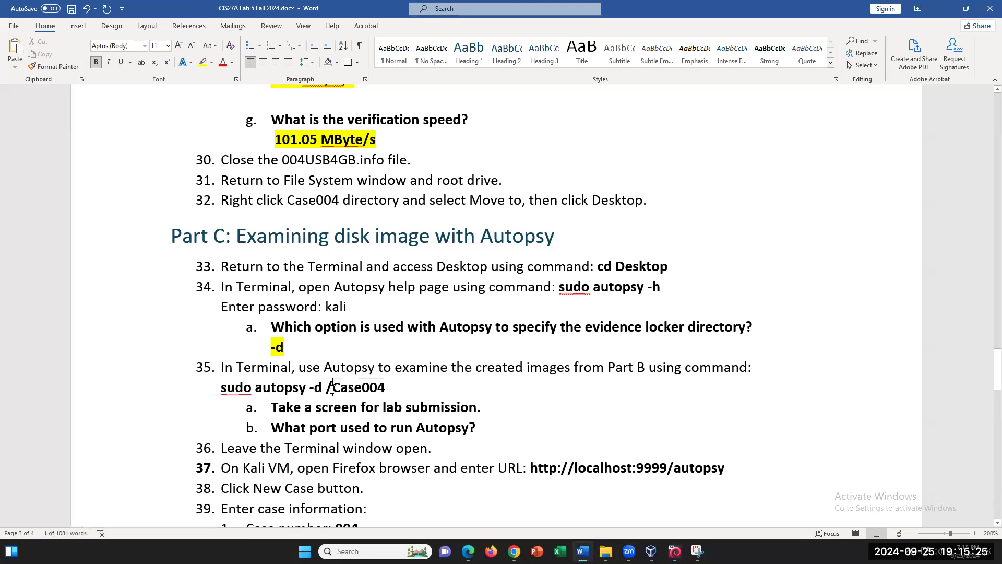
drag(387, 387, 332, 389)
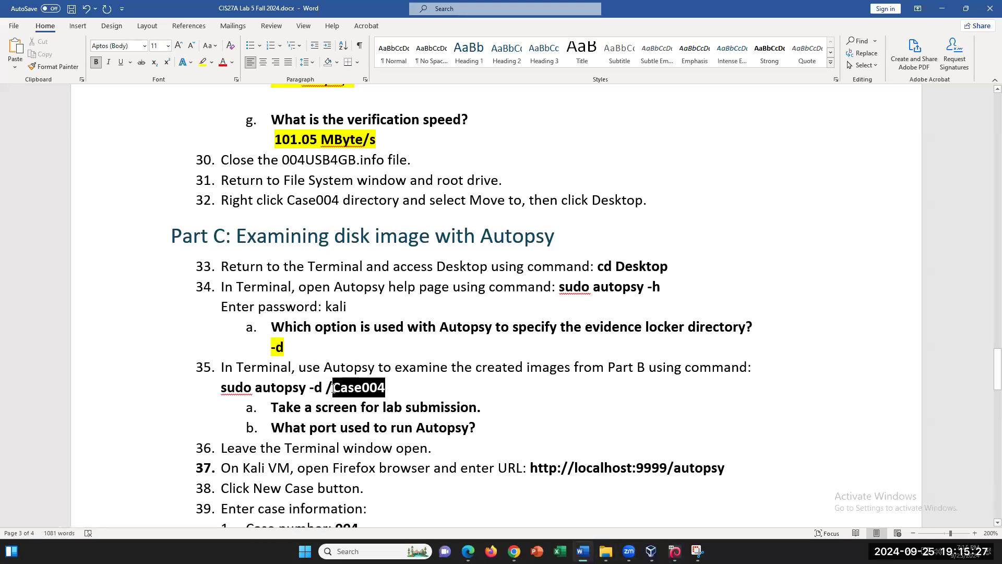
click(443, 390)
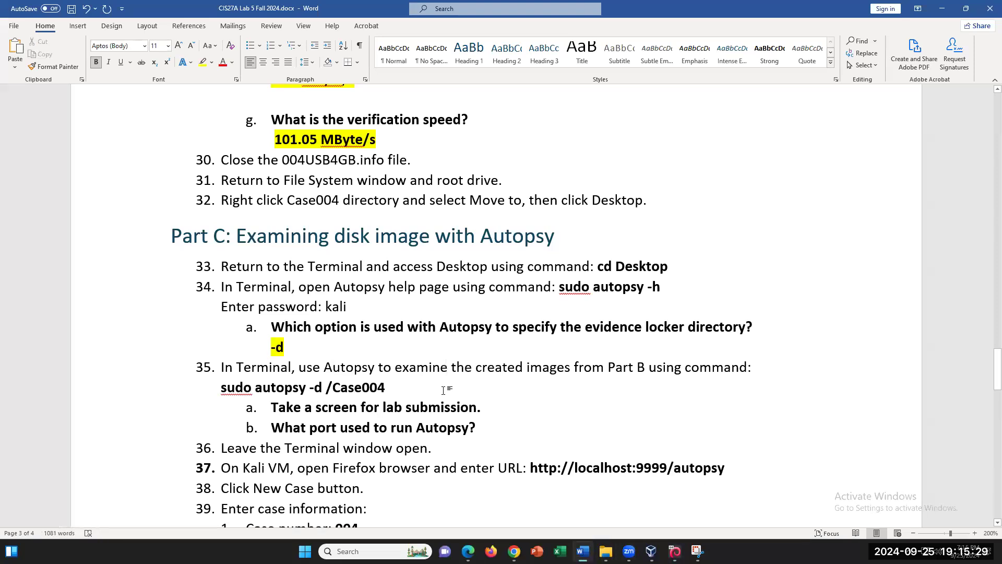
click(674, 551)
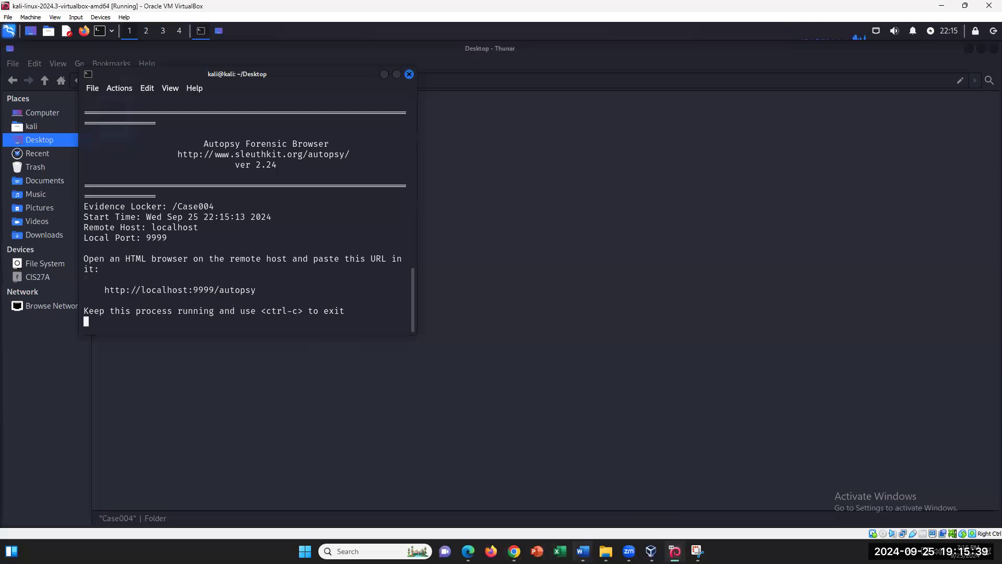
click(582, 551)
click(485, 427)
text(9999)
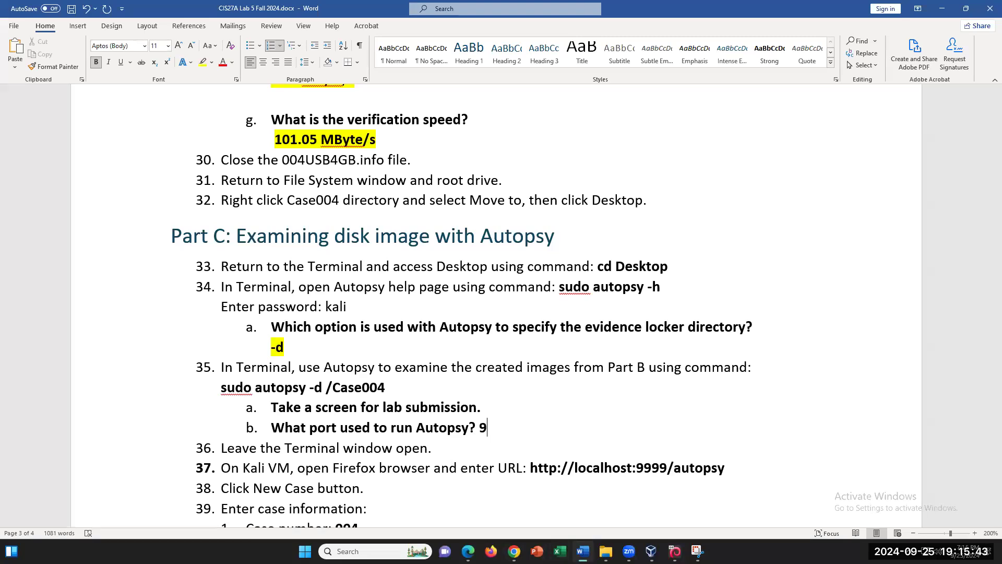
drag(512, 427, 476, 428)
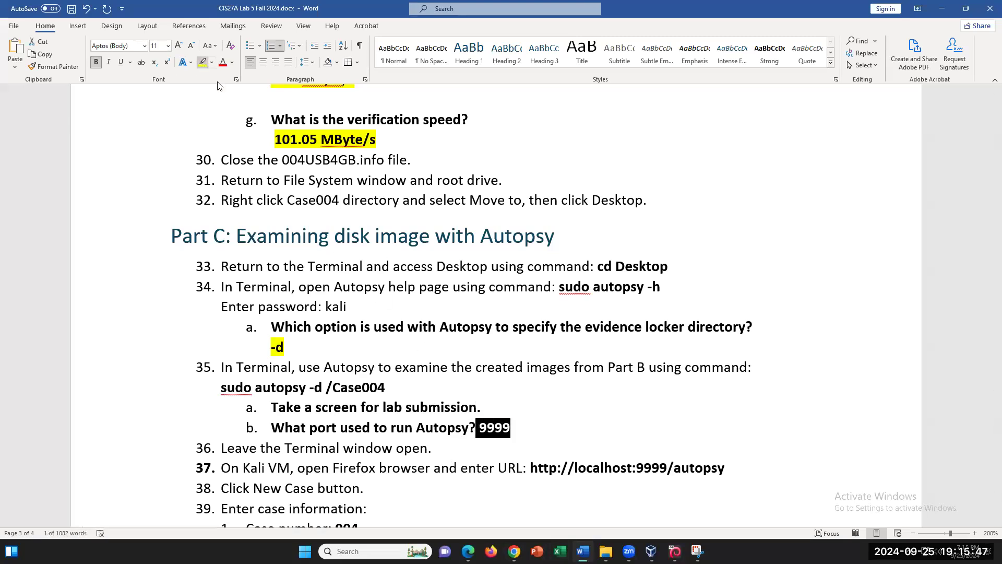
click(203, 61)
click(663, 416)
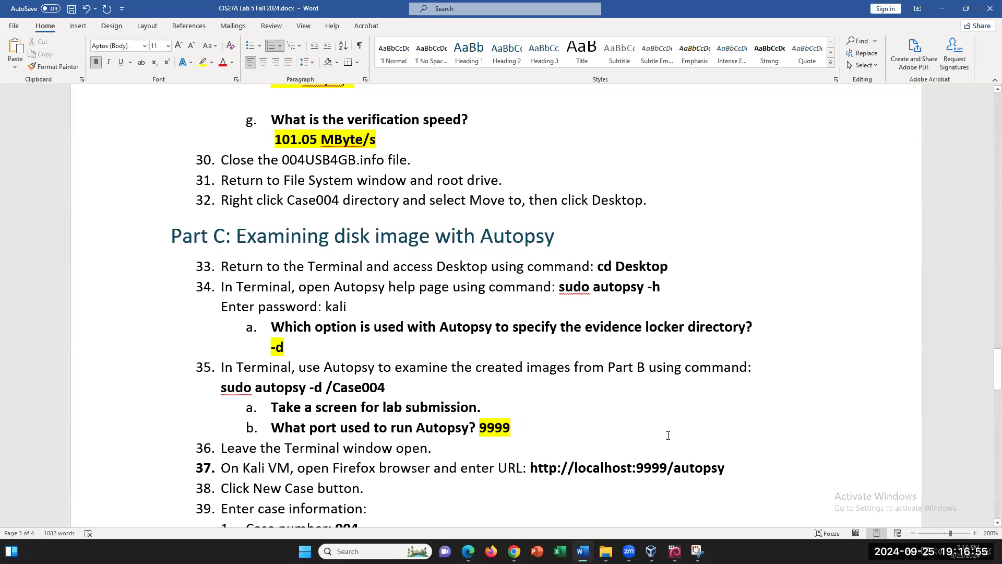
click(674, 551)
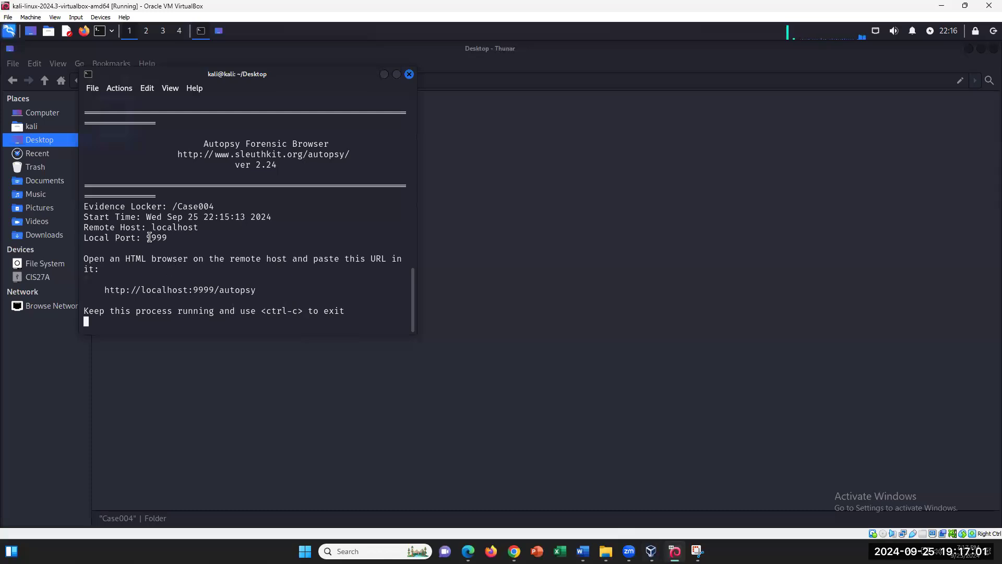
drag(151, 228, 210, 228)
double_click(166, 238)
click(247, 286)
drag(263, 289, 104, 289)
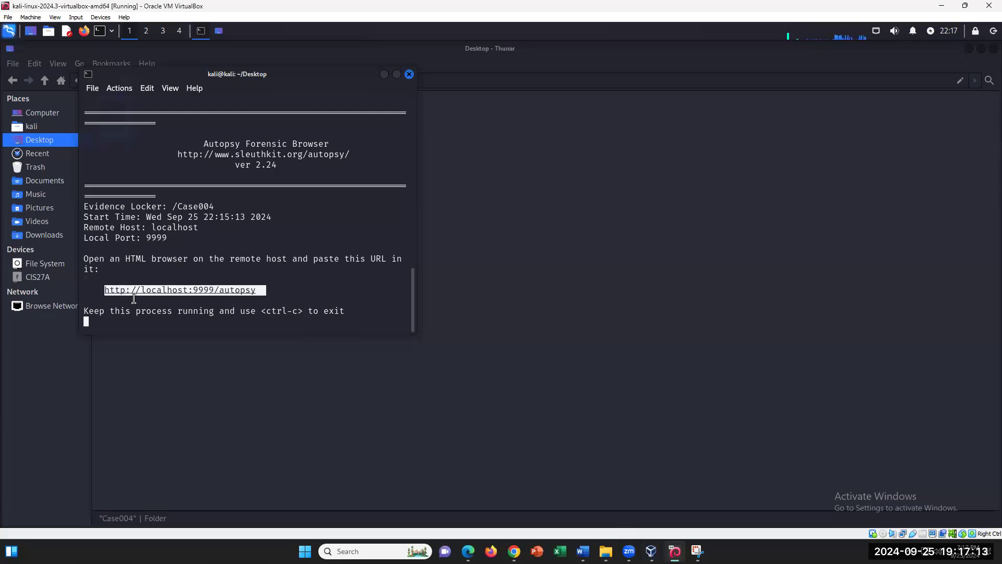
right_click(171, 289)
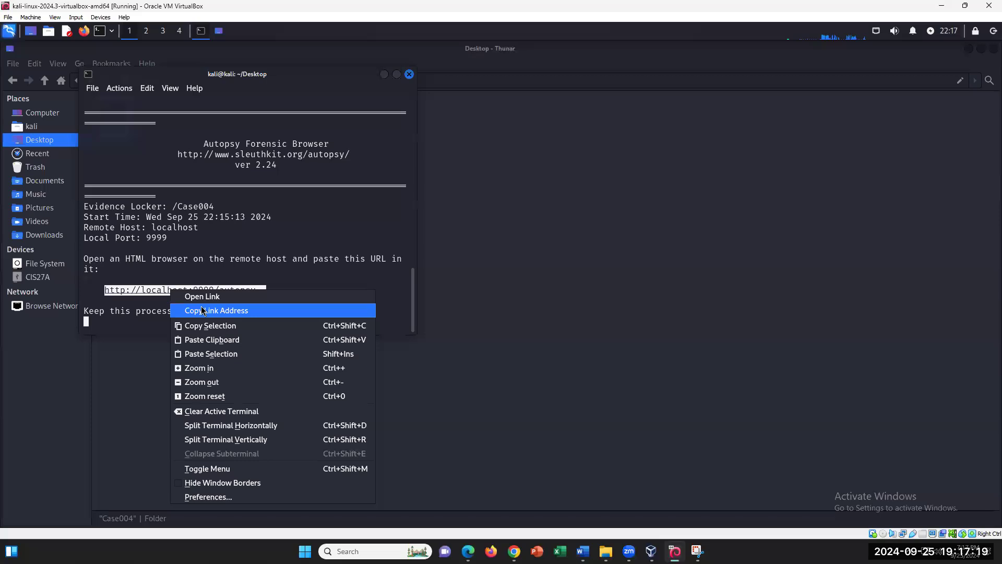
click(202, 301)
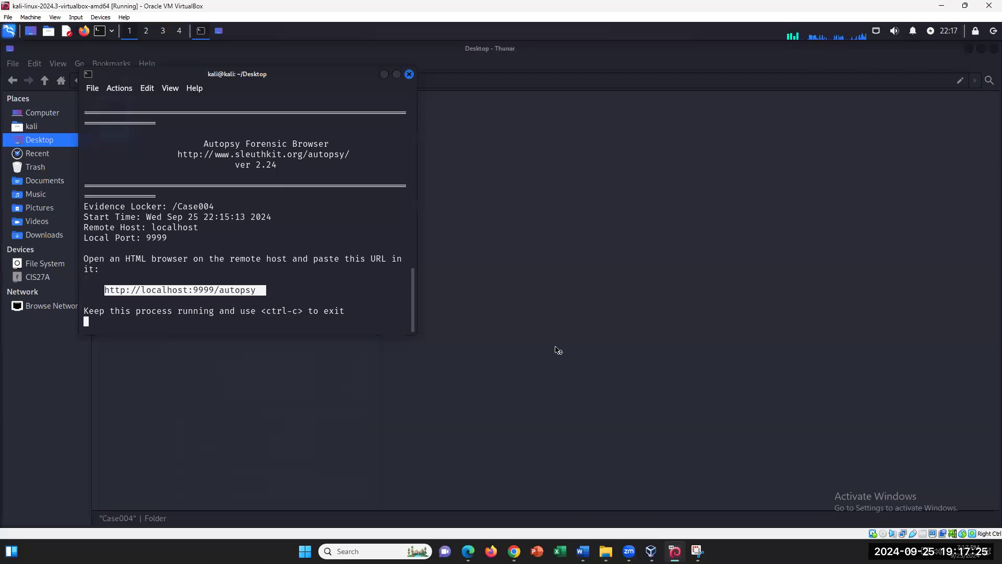
- Close the duplicate Firefox window and load localhost:9999/autopsy via Paste and Go
click(87, 34)
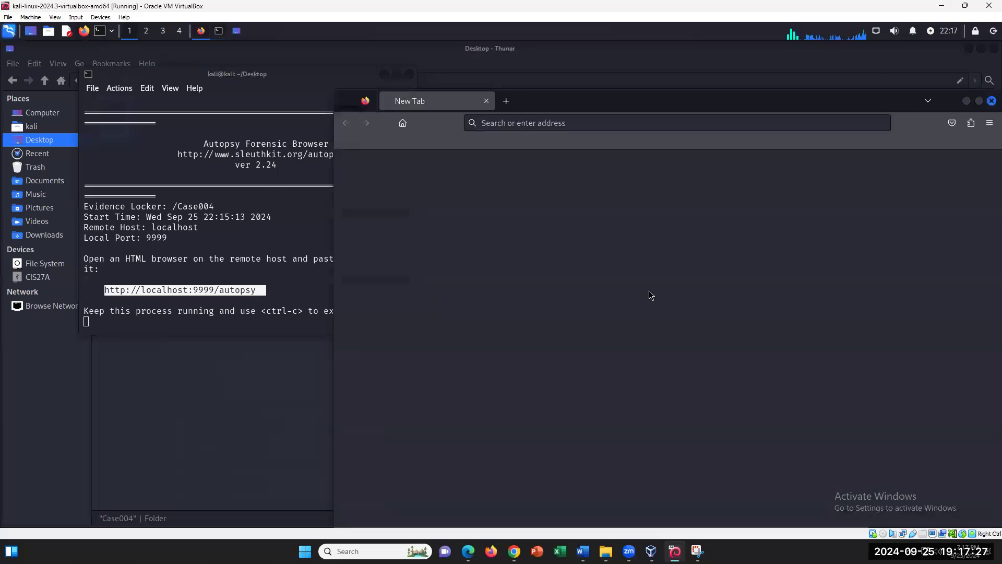
double_click(528, 125)
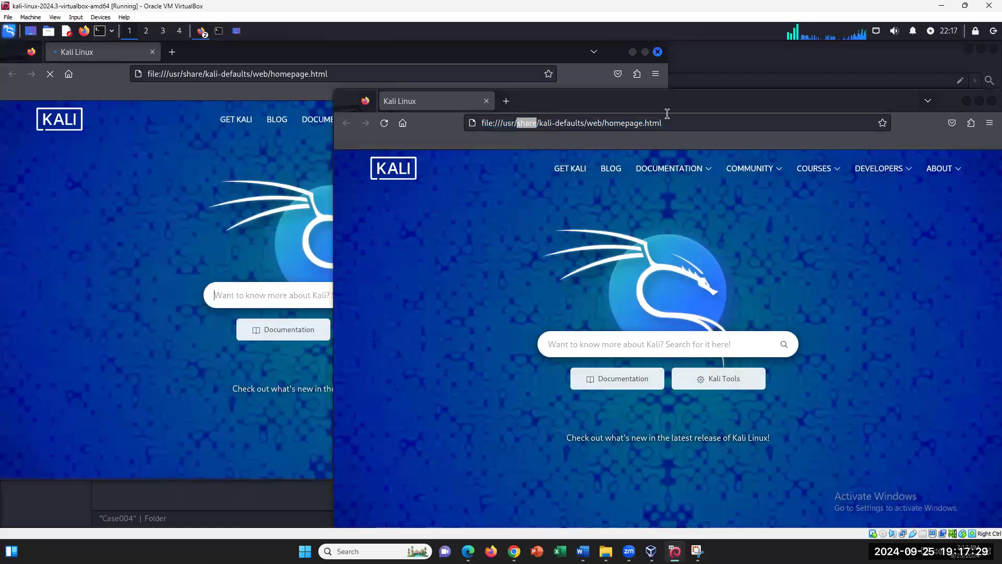
click(660, 53)
click(658, 52)
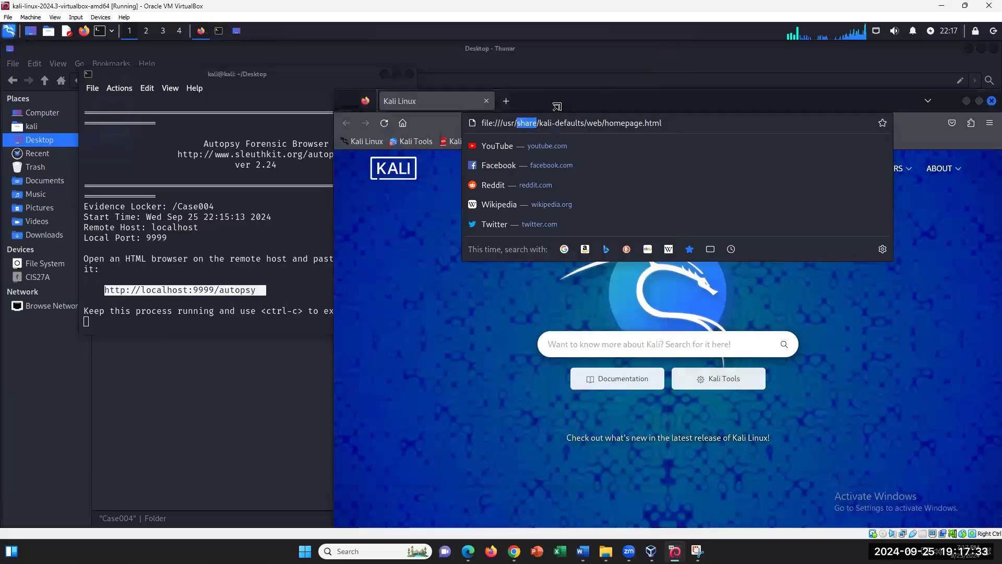
key(ctrl+l)
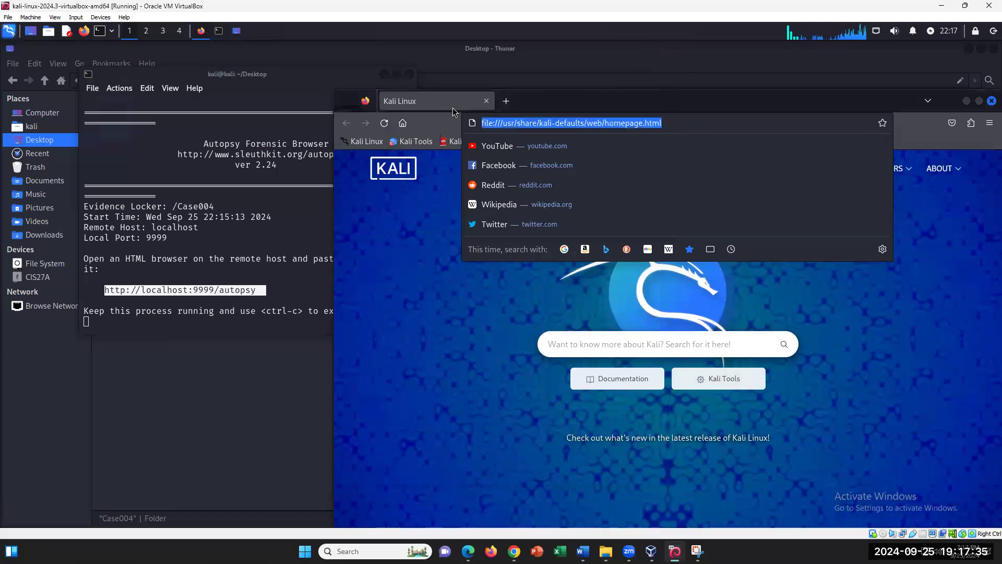
key(BackSpace)
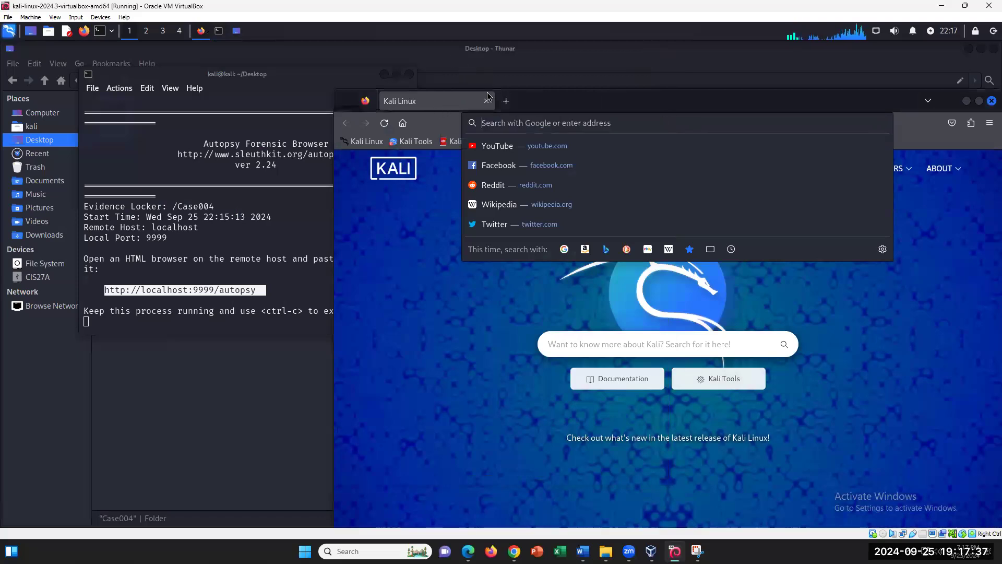
right_click(511, 123)
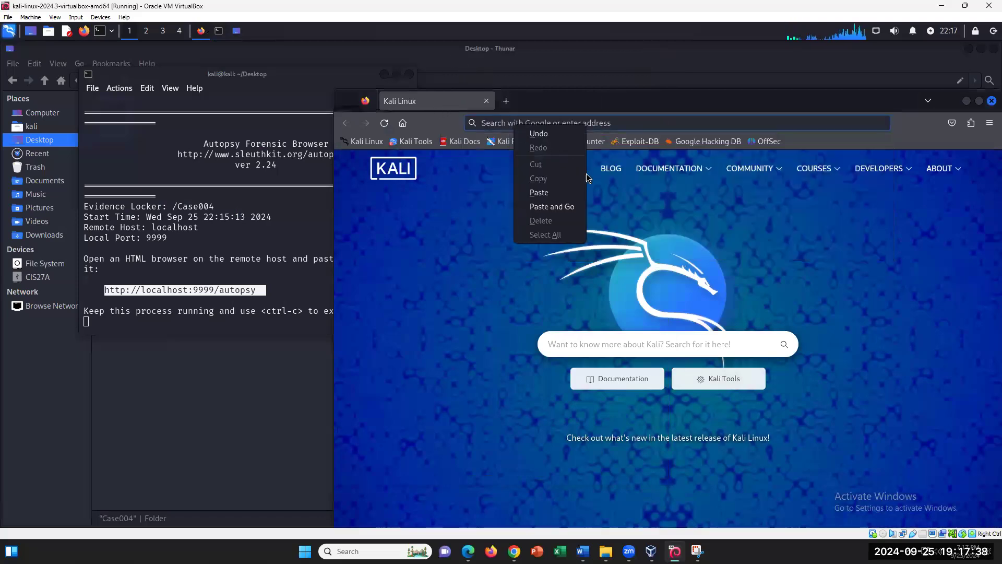
click(547, 205)
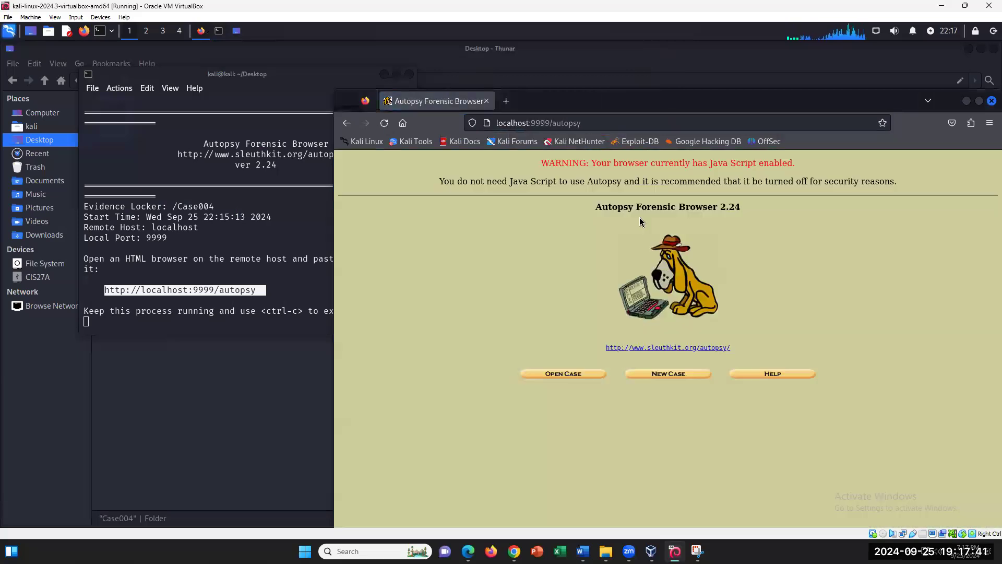
click(235, 384)
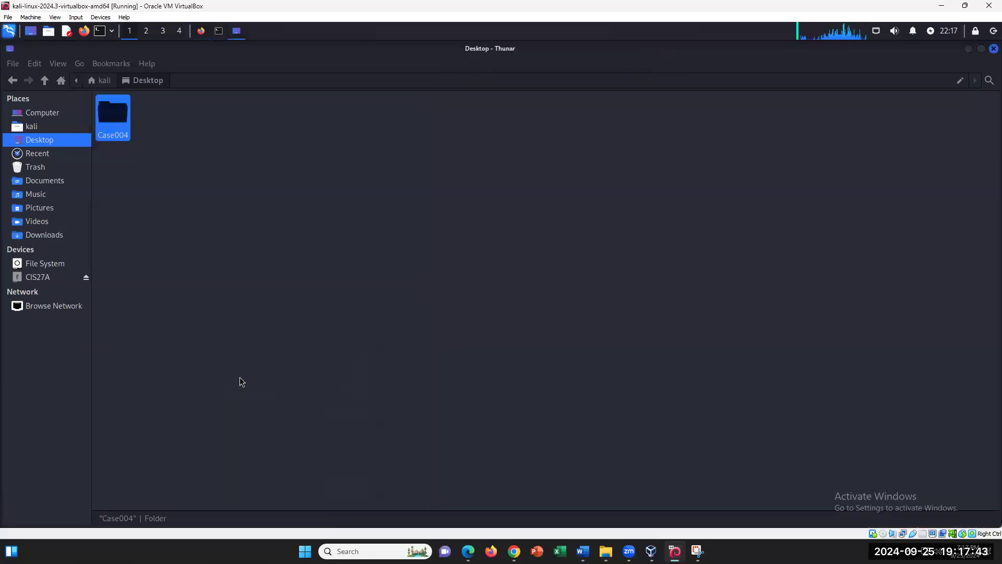
- Inspect the 004USB4GB E01, E02 and .info files in Case004, then go back to Desktop
click(114, 126)
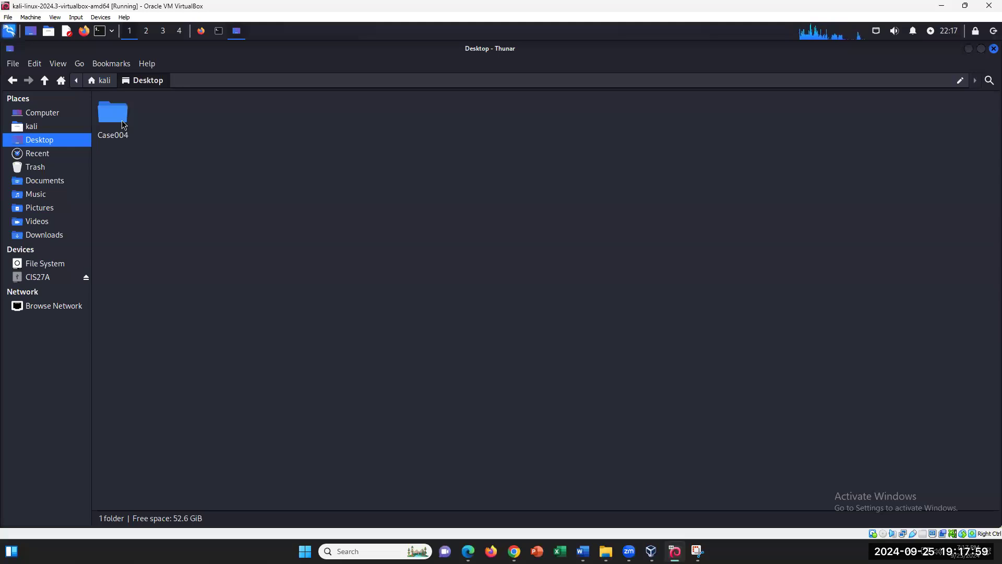
double_click(121, 107)
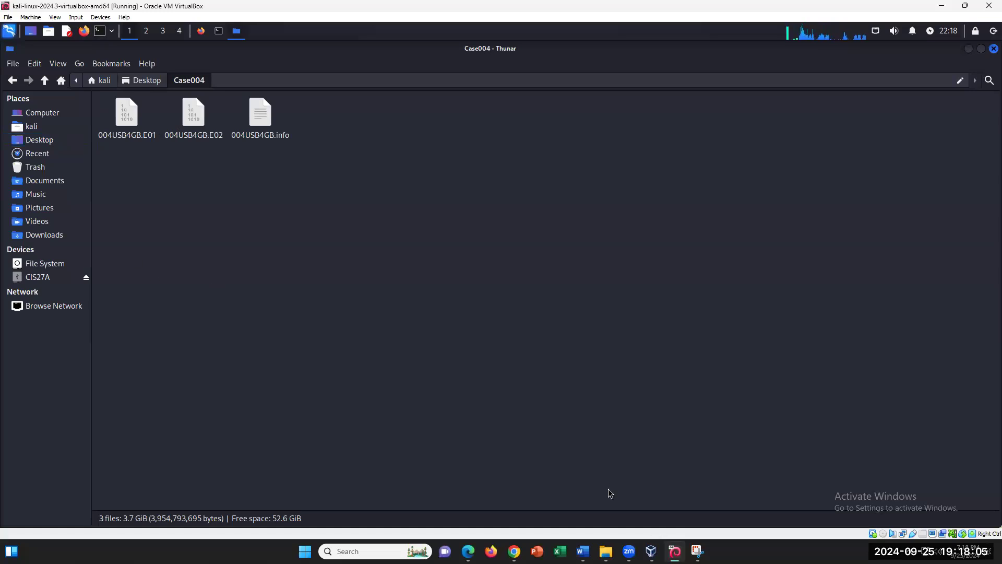
mouse_move(583, 551)
key(alt+Up)
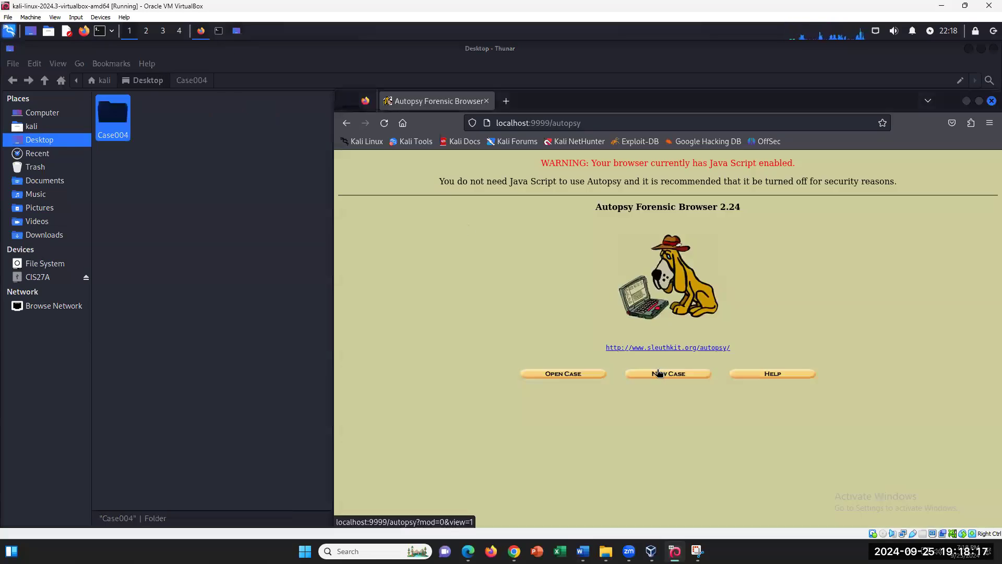
- Read lab steps 37–59, checking the localhost:9999 address in step 37, then return to Kali
mouse_move(583, 550)
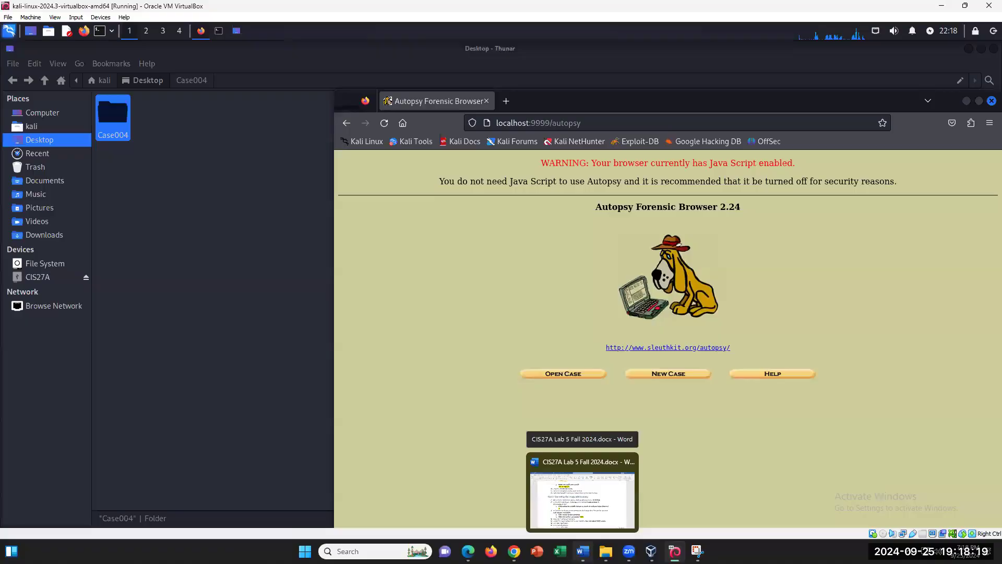
click(582, 499)
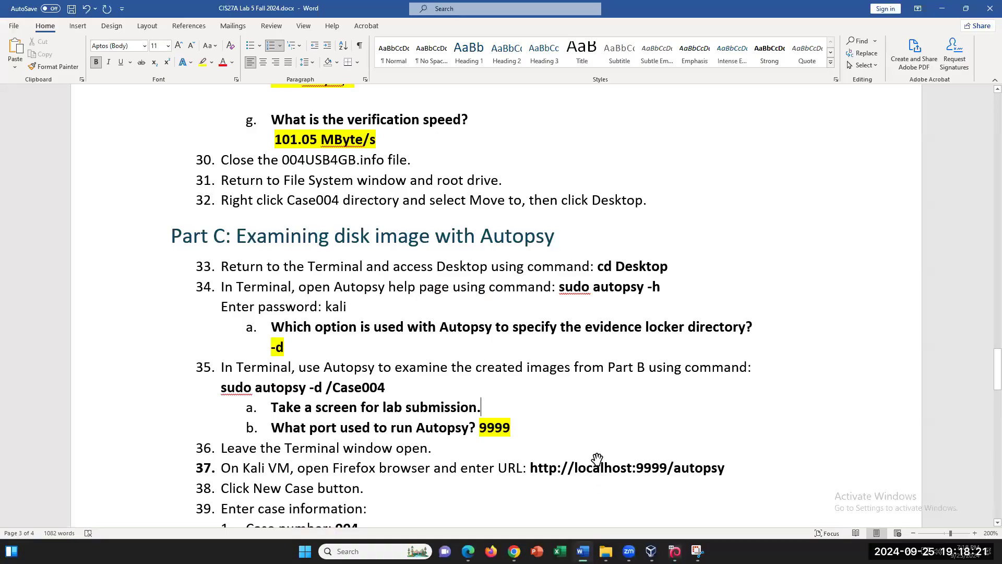
scroll(595, 454, down, 3)
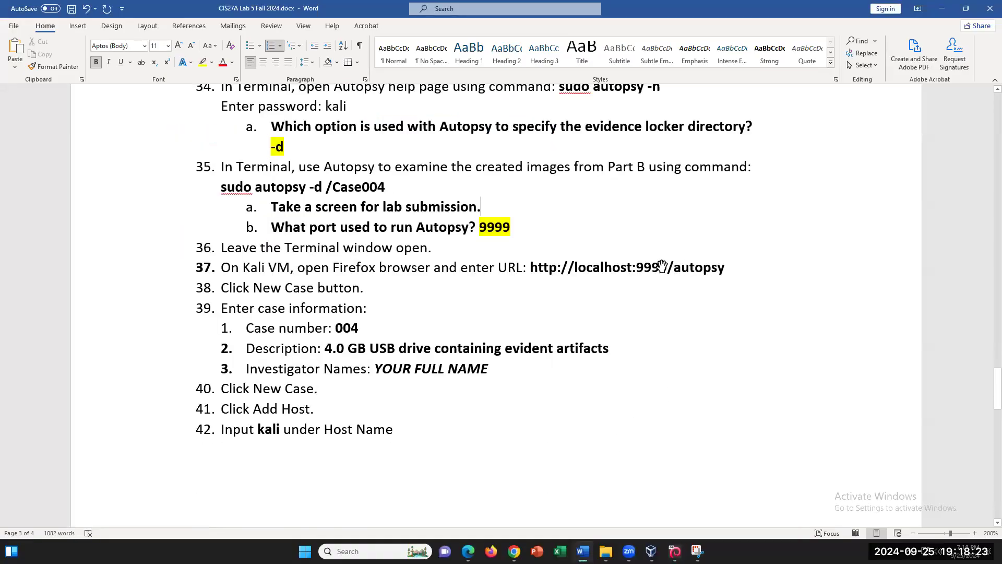
drag(667, 267, 633, 266)
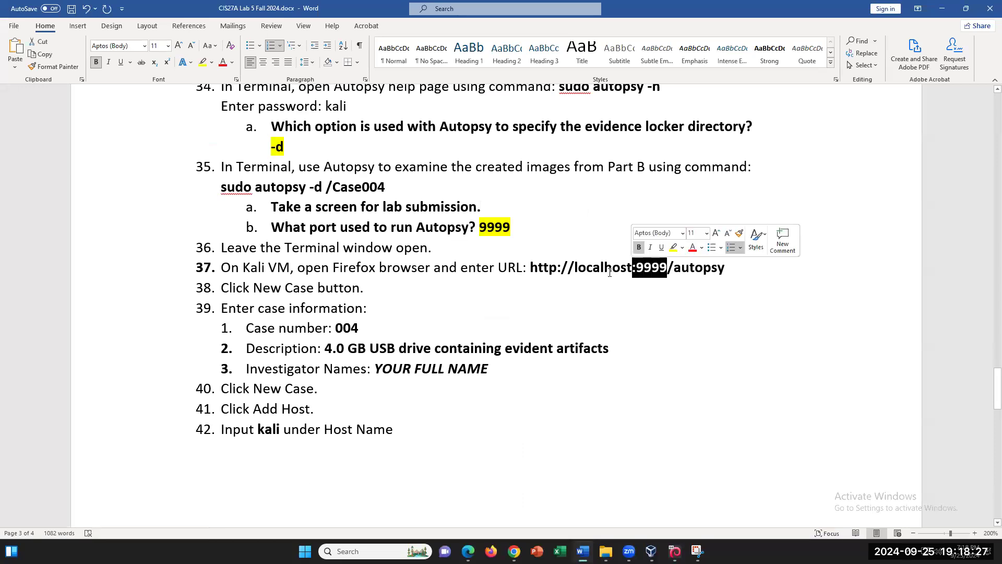
drag(574, 269, 627, 267)
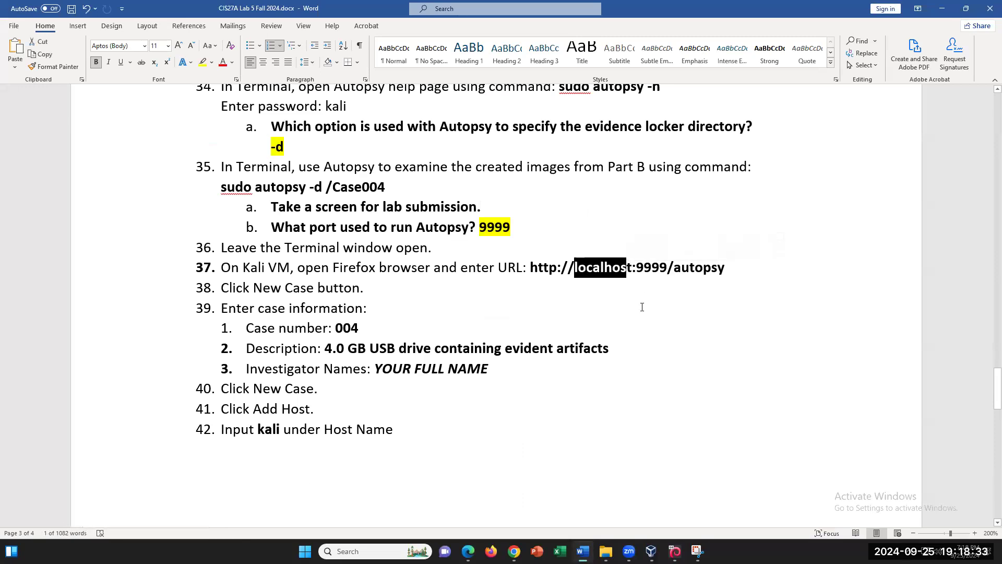
click(629, 267)
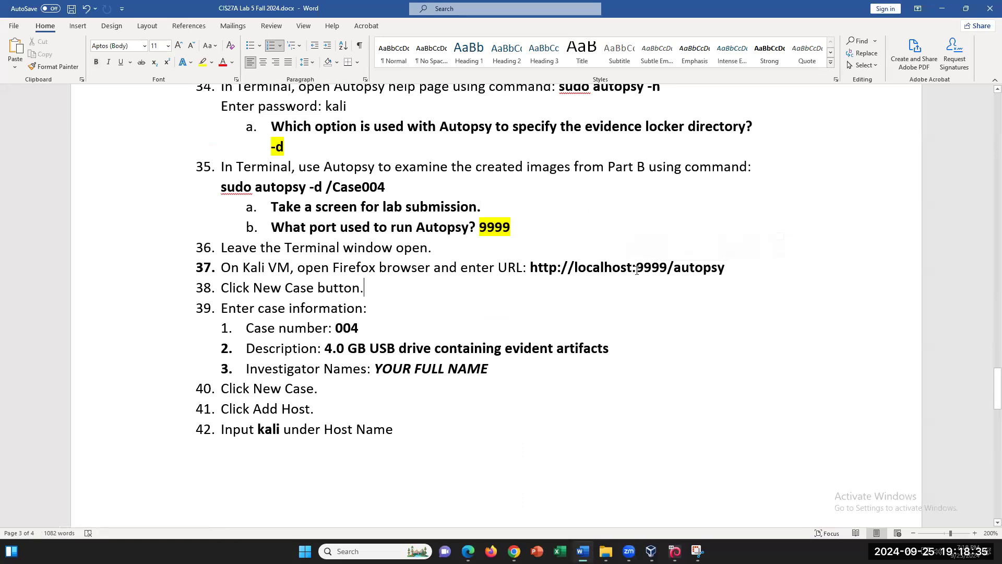
key(Down)
scroll(512, 424, down, 3)
scroll(512, 426, down, 7)
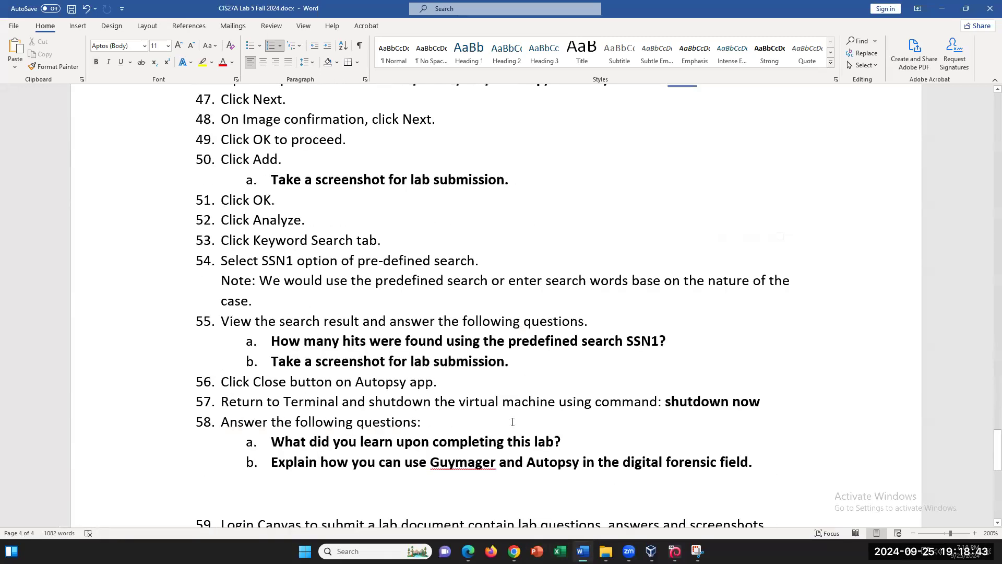
scroll(512, 422, up, 6)
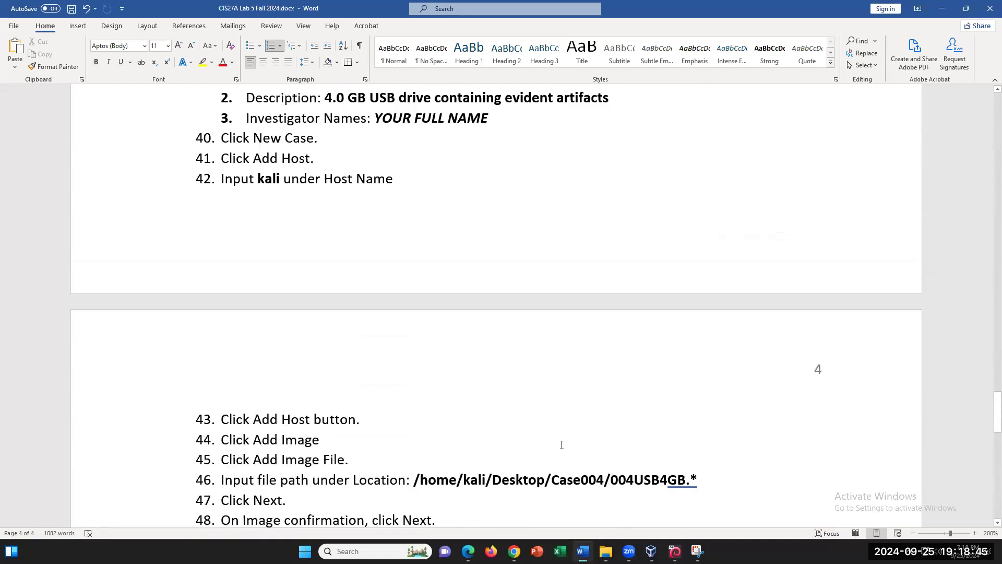
click(675, 551)
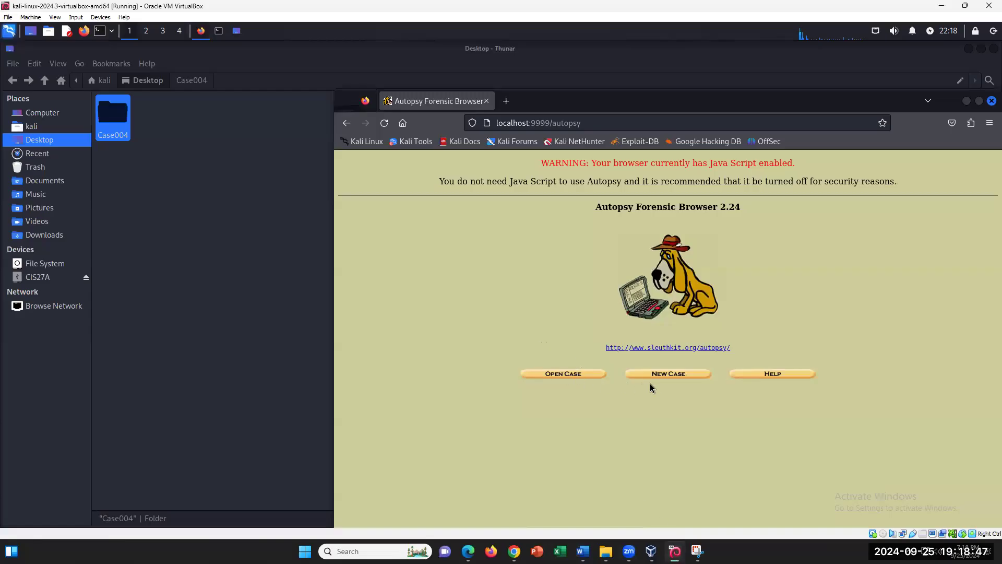
- Create a new case named 004 with description '4GB USB' and the investigator's name
click(664, 376)
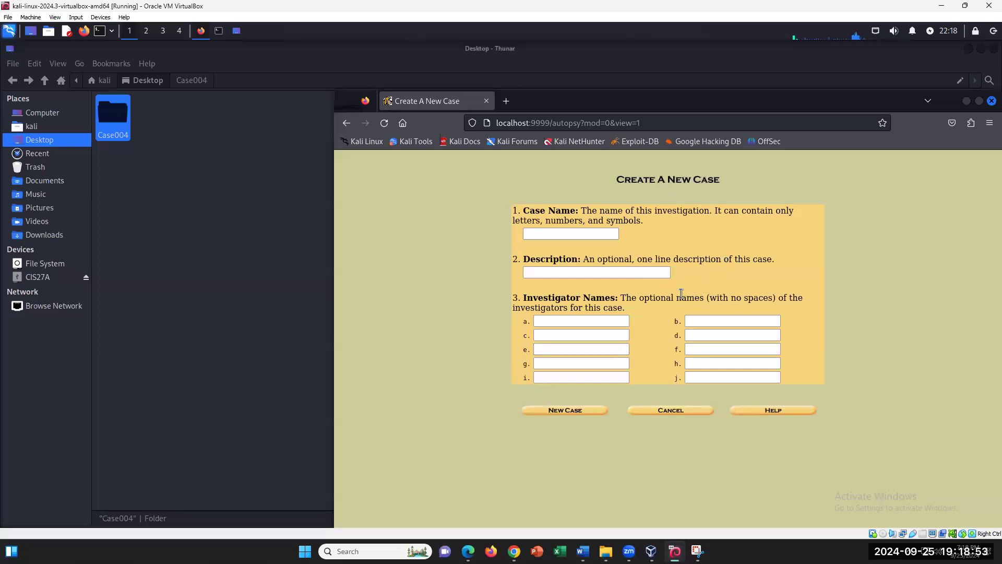
click(557, 233)
text(004)
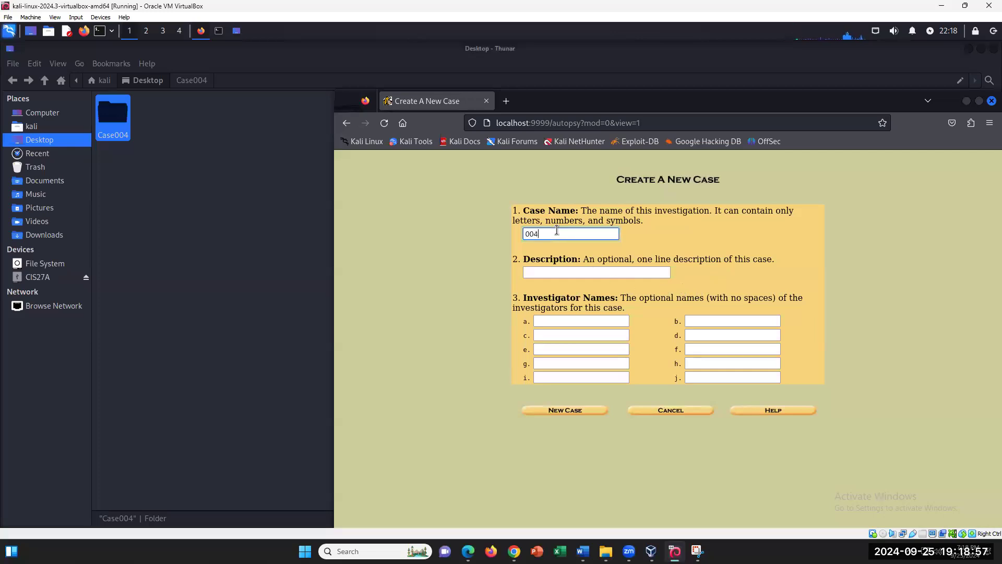
click(543, 270)
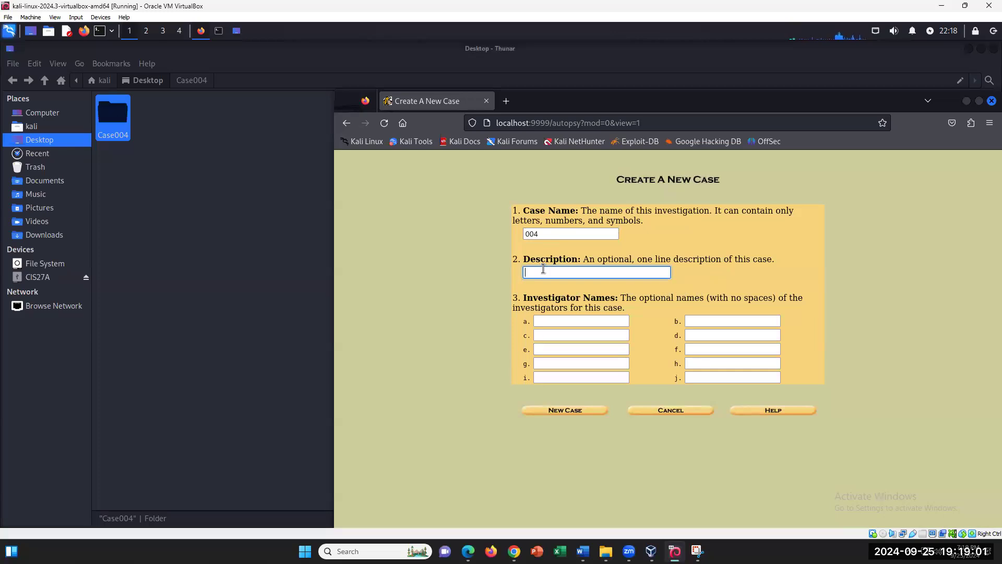
text(4GB USB)
click(552, 320)
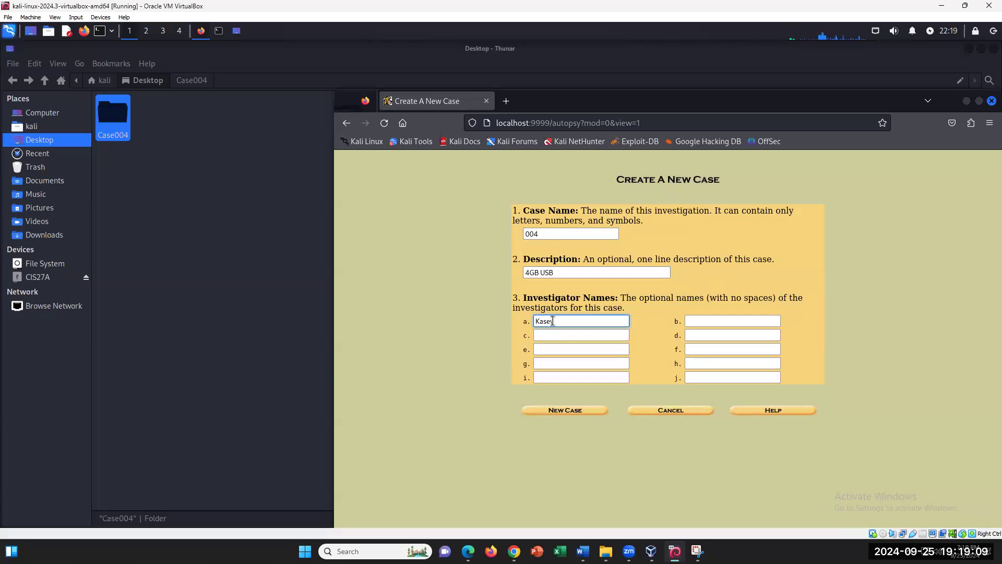
click(571, 411)
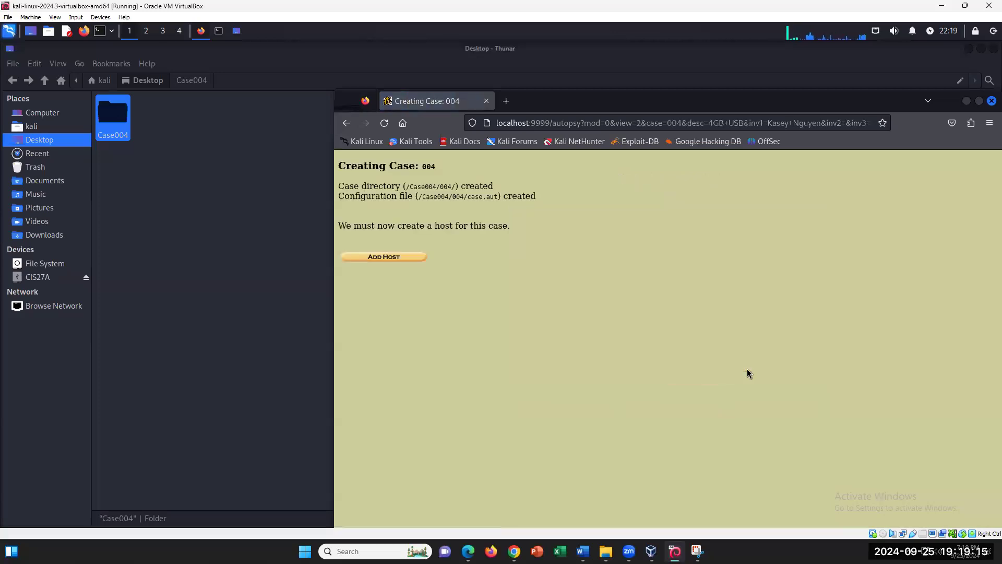
- Begin Add Host for case 004, replacing the default host1 name with kali
click(407, 258)
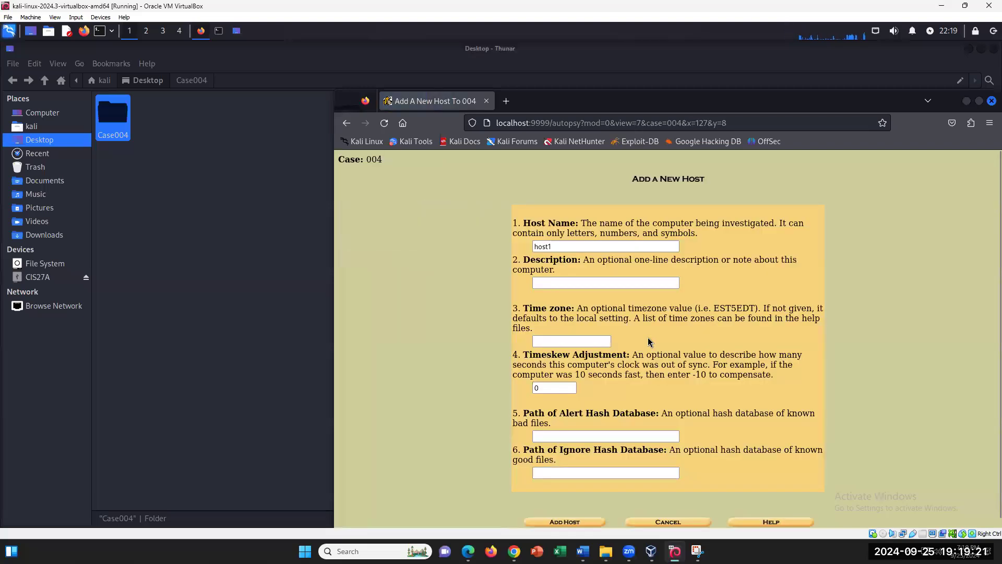
click(558, 284)
click(559, 248)
double_click(559, 249)
text(kali)
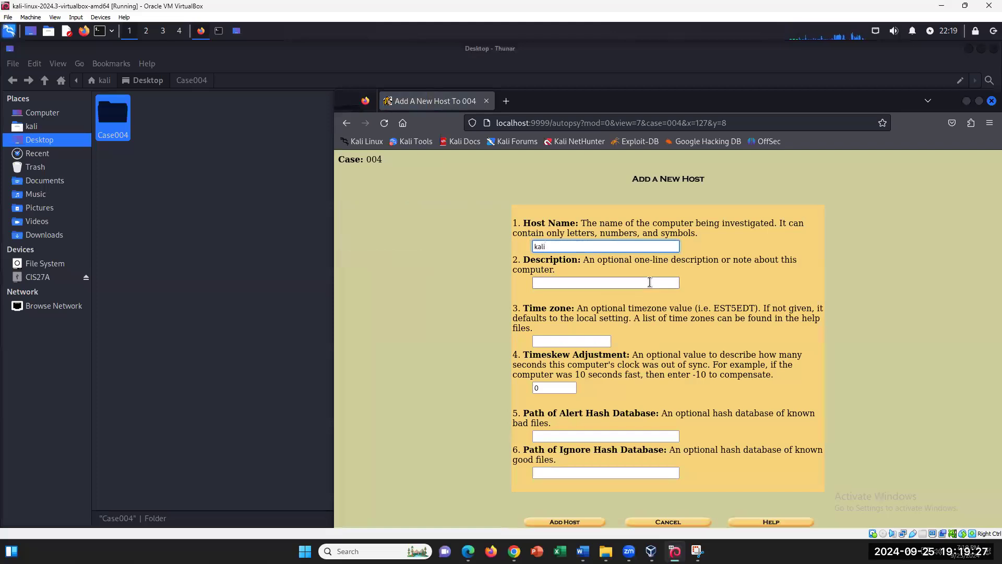
click(577, 282)
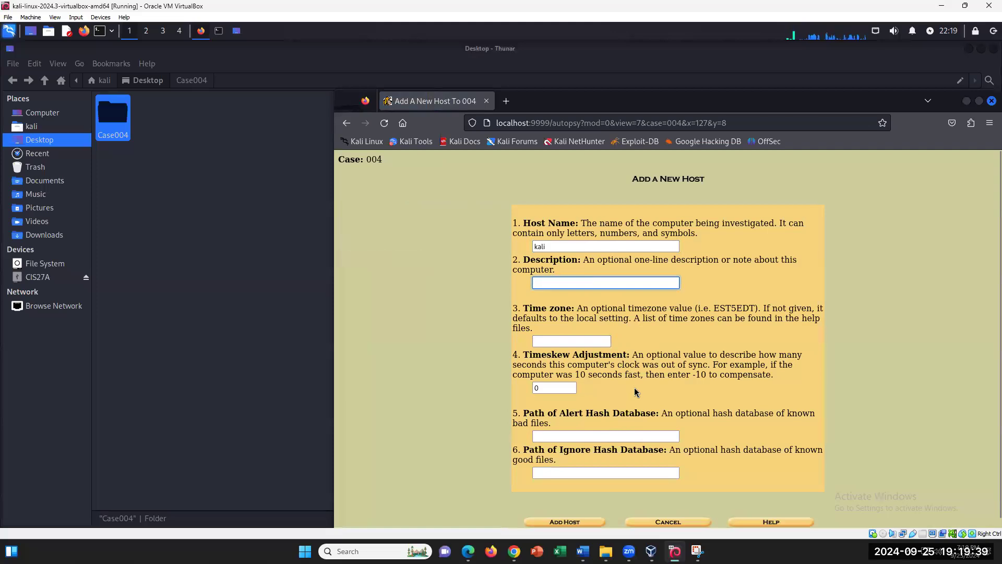
scroll(634, 387, down, 1)
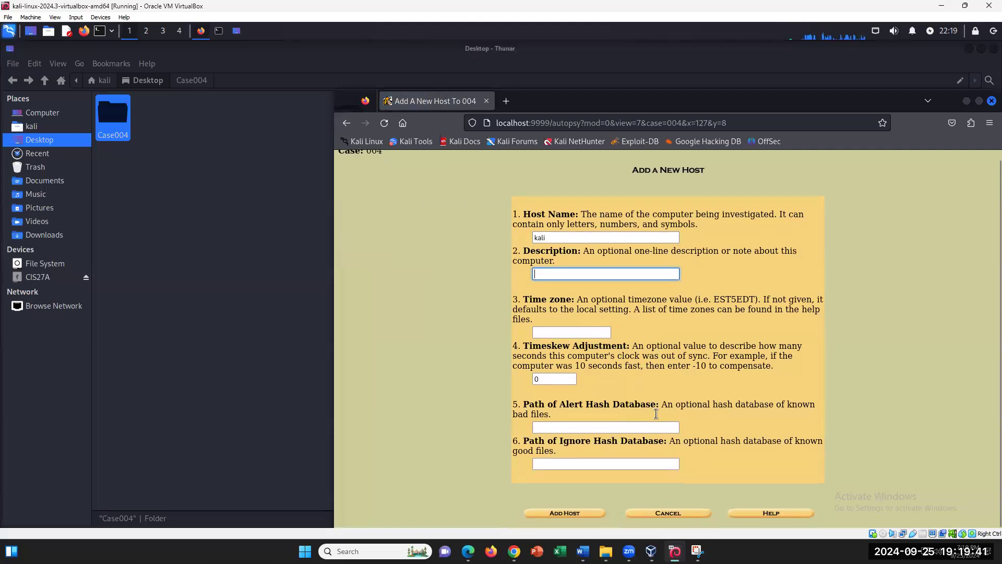
click(583, 551)
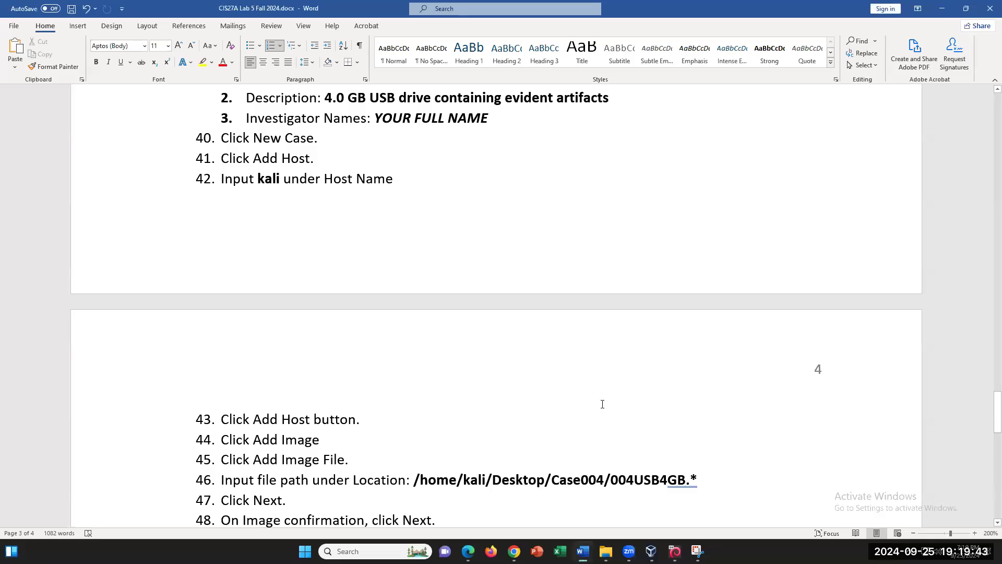
- Select host name 'kali' in step 42 and review image steps 43–52, then return to Autopsy
scroll(602, 403, down, 5)
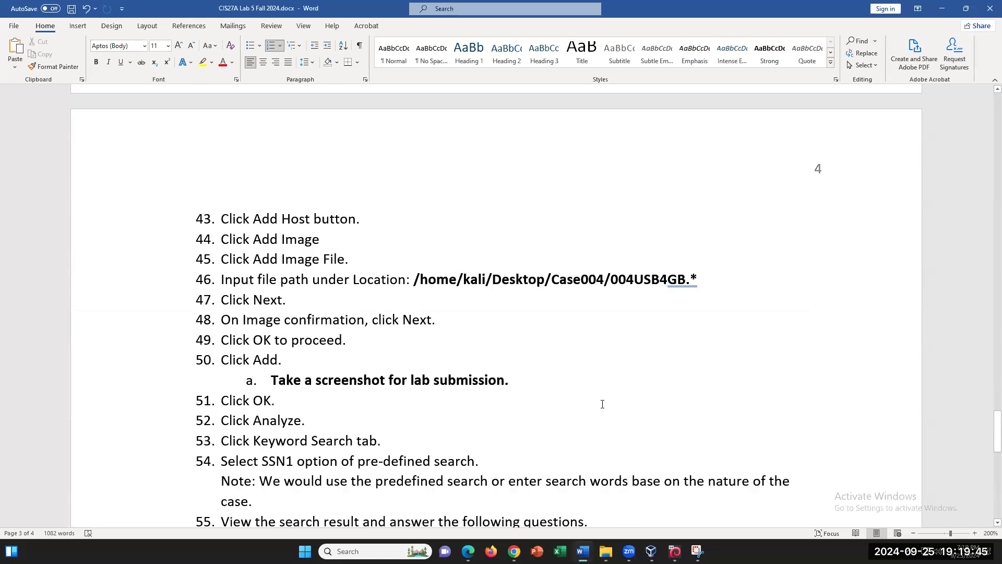
scroll(602, 404, up, 1)
scroll(456, 317, up, 4)
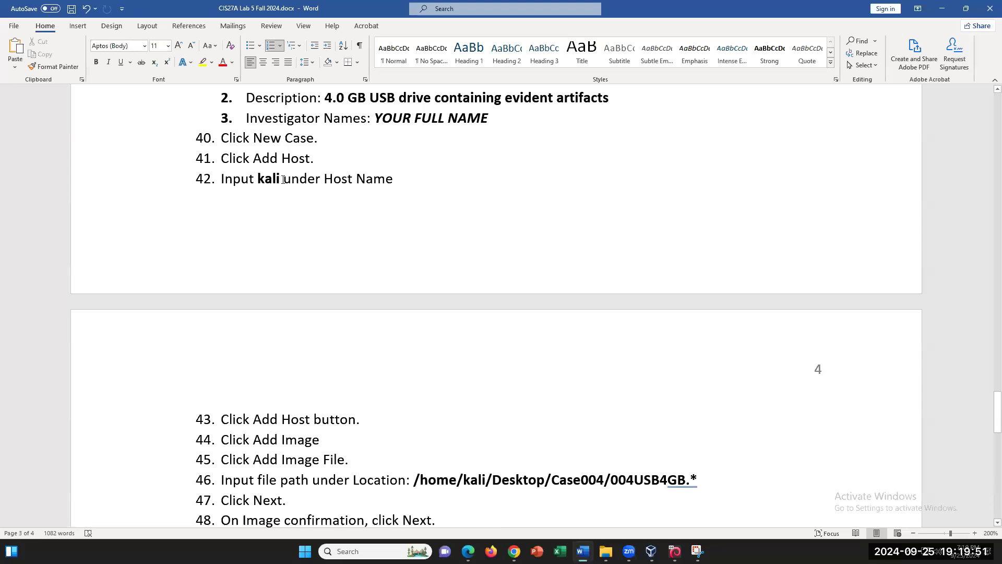
double_click(279, 179)
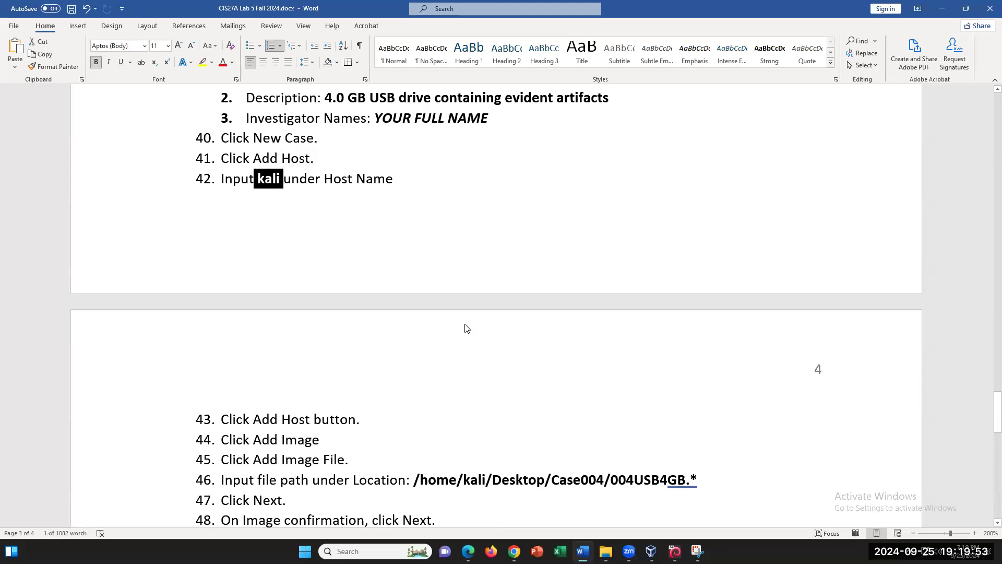
scroll(466, 328, down, 2)
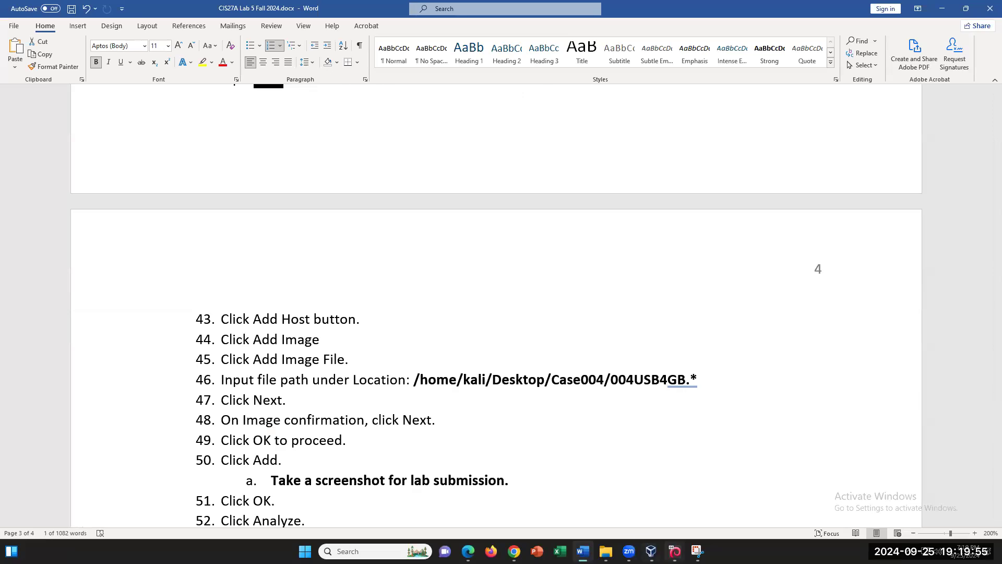
click(674, 551)
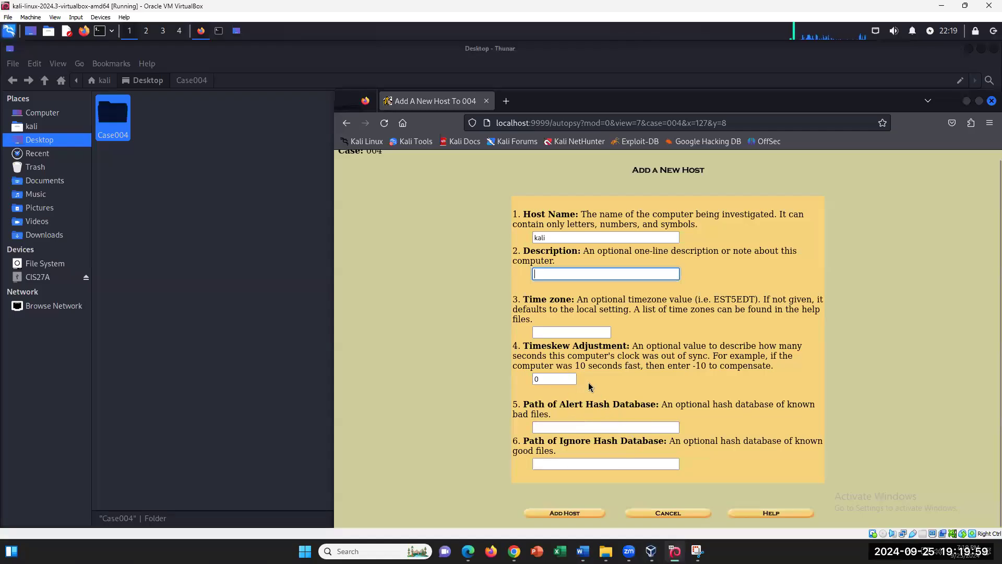
- Create the host kali in case 004, leaving the description empty
click(572, 273)
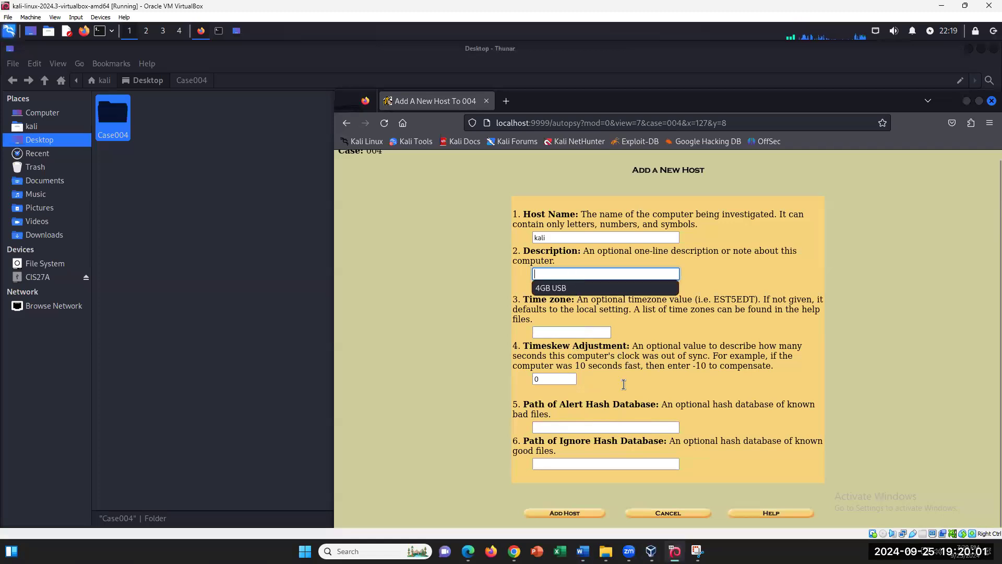
click(701, 427)
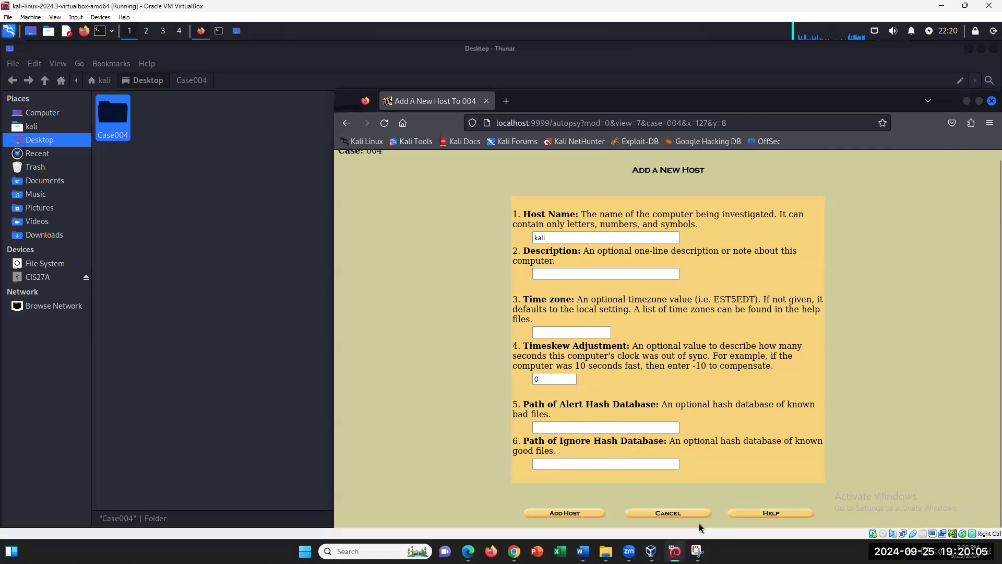
click(600, 514)
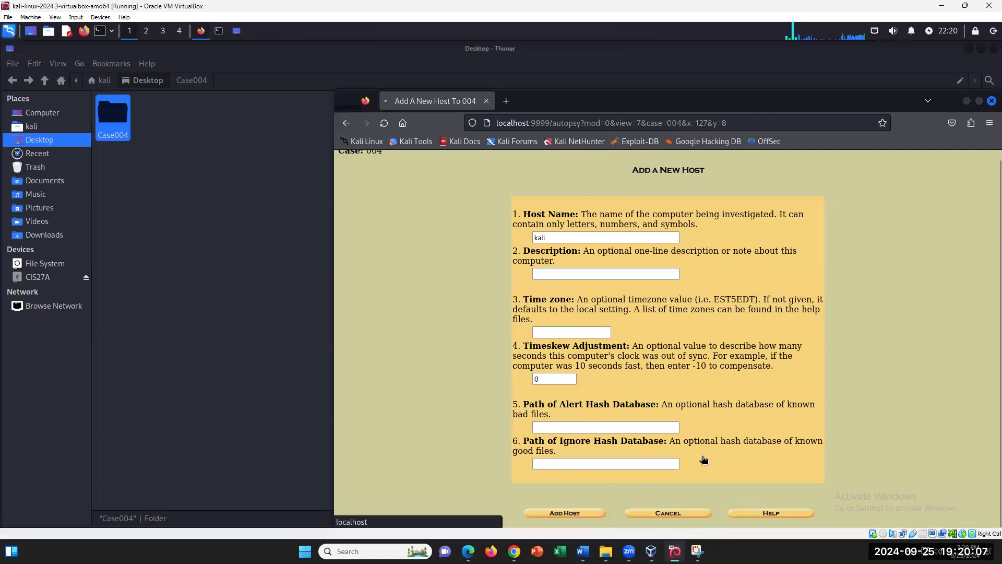
- Start adding a new image file for host kali, then bring the Word lab instructions forward
click(385, 246)
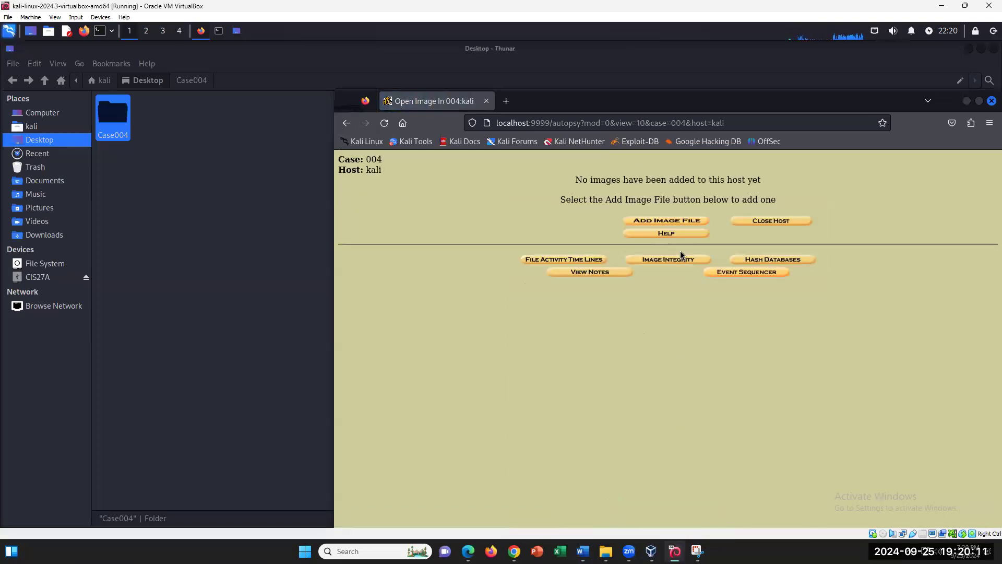
click(681, 224)
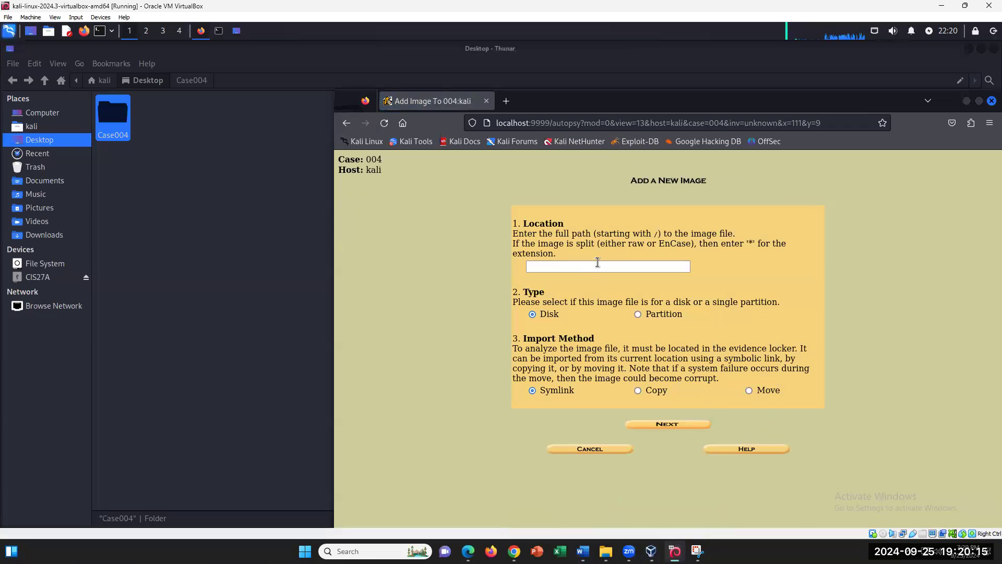
click(597, 266)
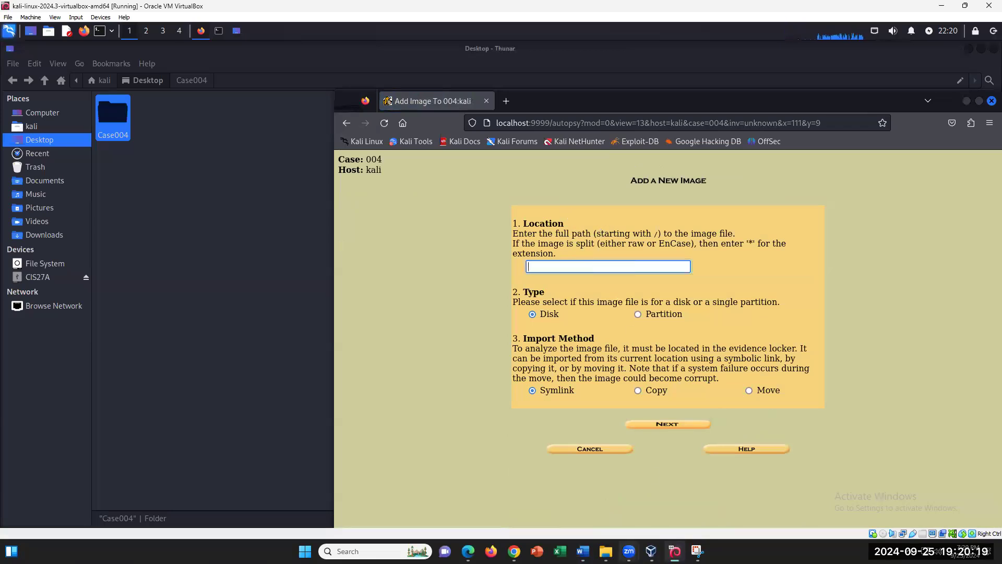
mouse_move(605, 550)
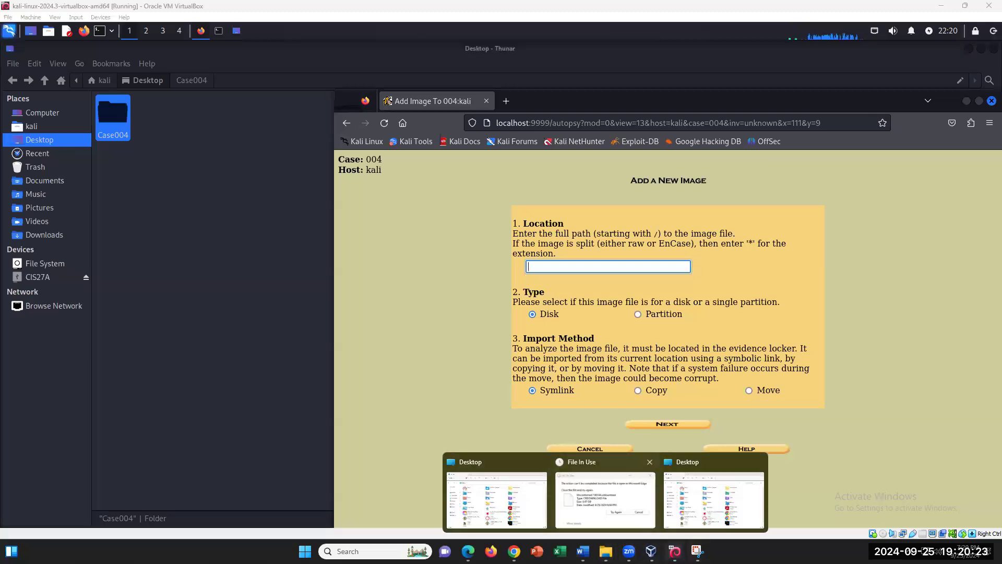
click(582, 547)
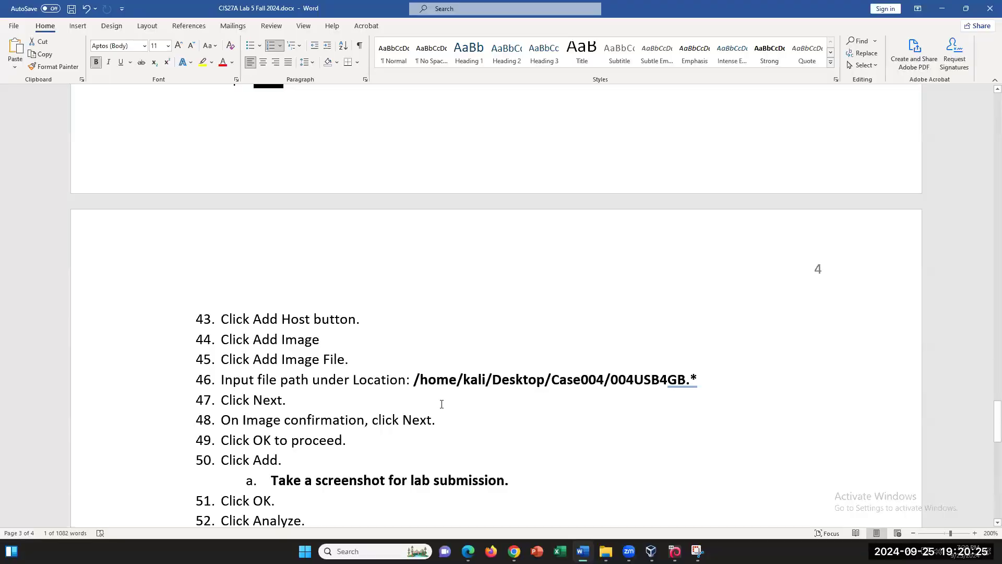
- Copy the path /home/kali/Desktop/Case004/004USB4GB.* from step 46 for Autopsy's Location field
drag(416, 381, 697, 372)
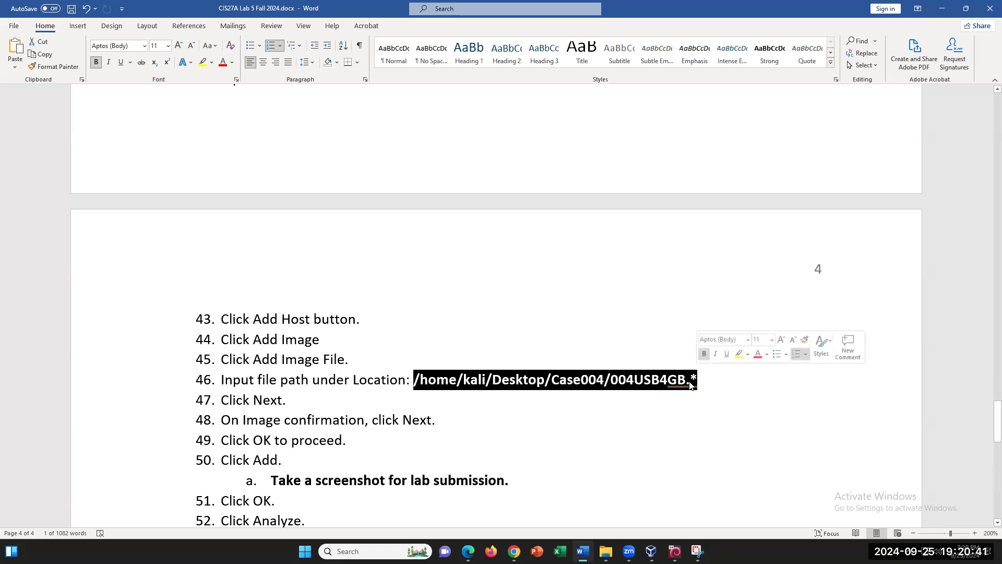
right_click(689, 385)
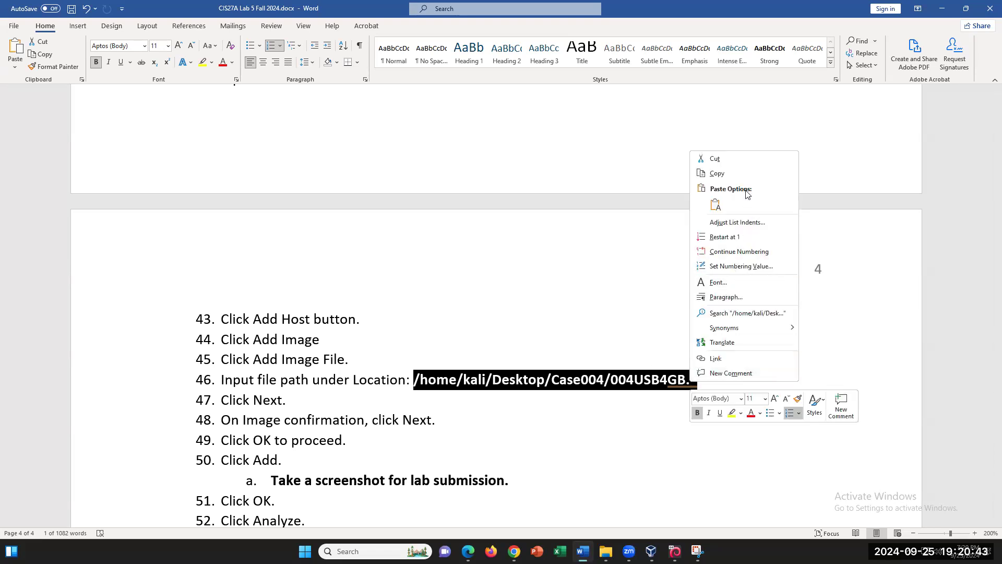
click(731, 175)
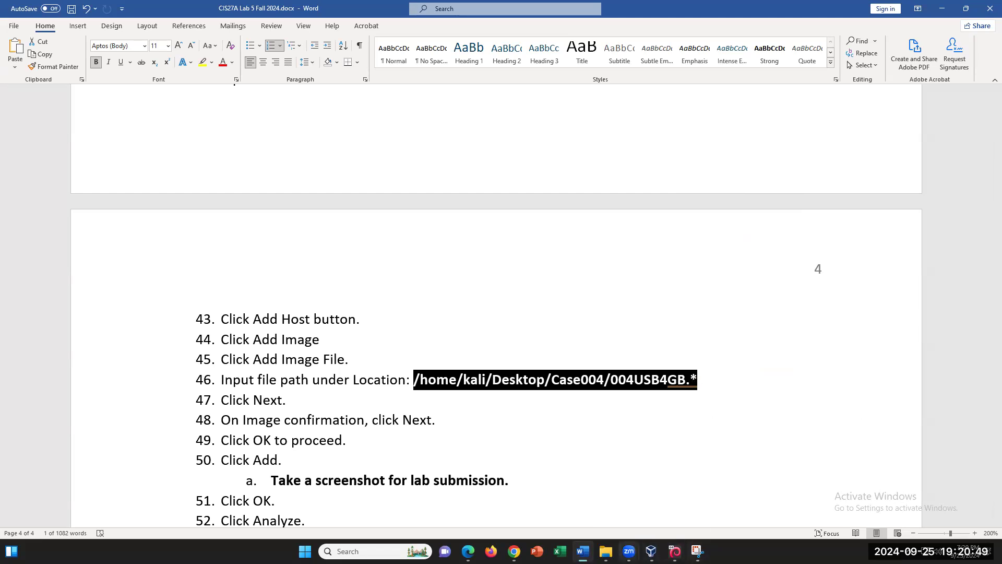
click(651, 551)
right_click(593, 267)
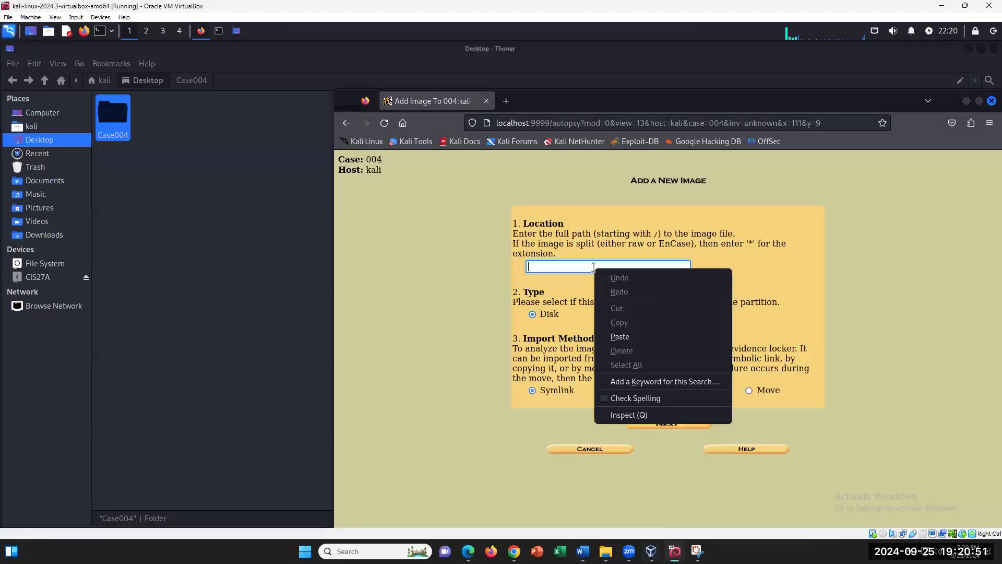
- Paste 004USB4GB.* as the image location, accepting the three split files and dos disk type
click(620, 336)
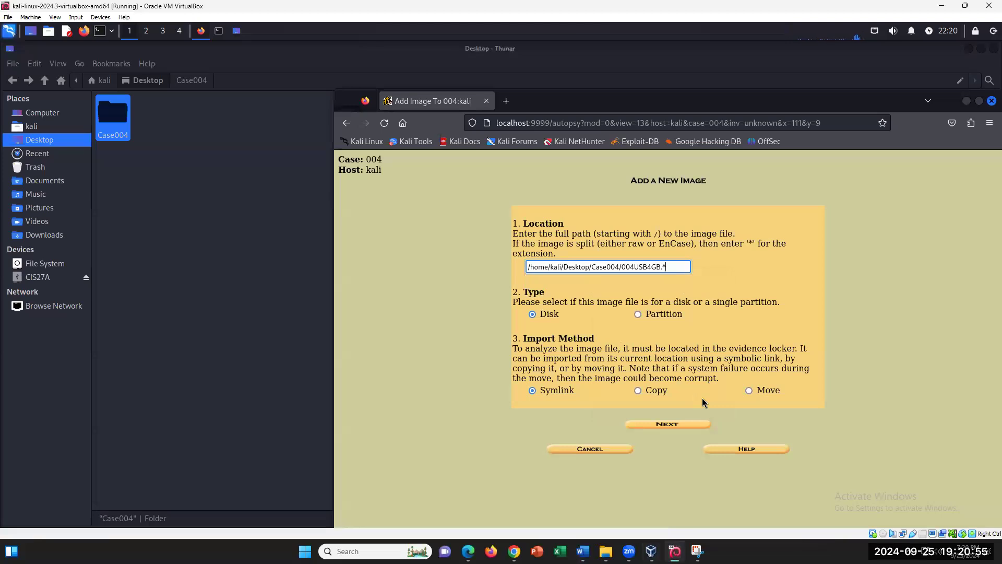
click(668, 424)
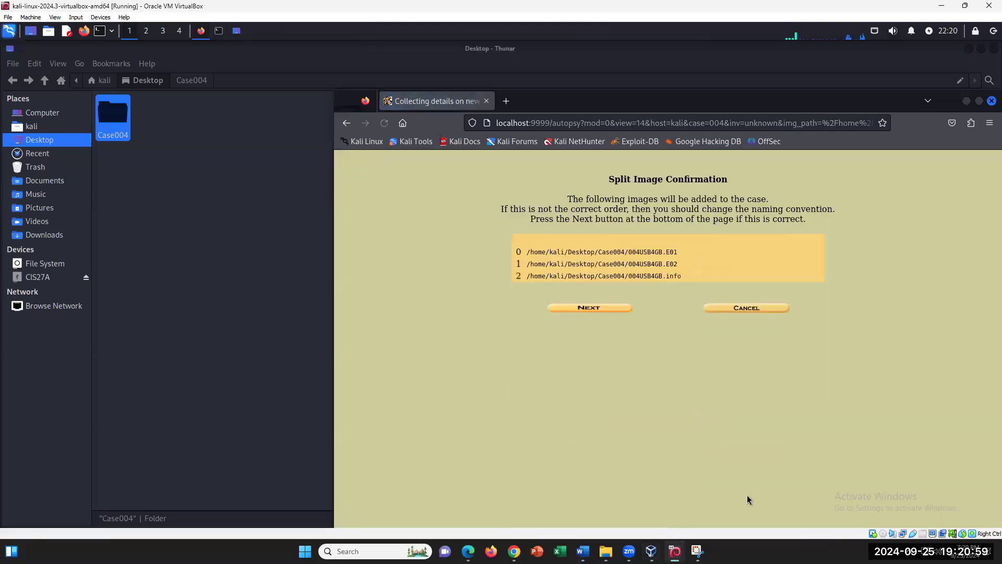
click(610, 309)
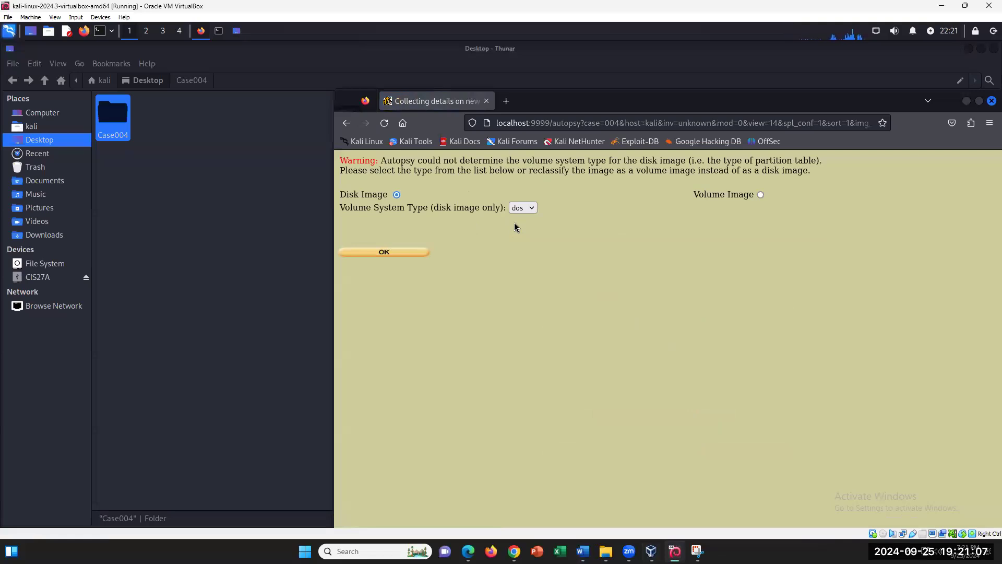
click(410, 252)
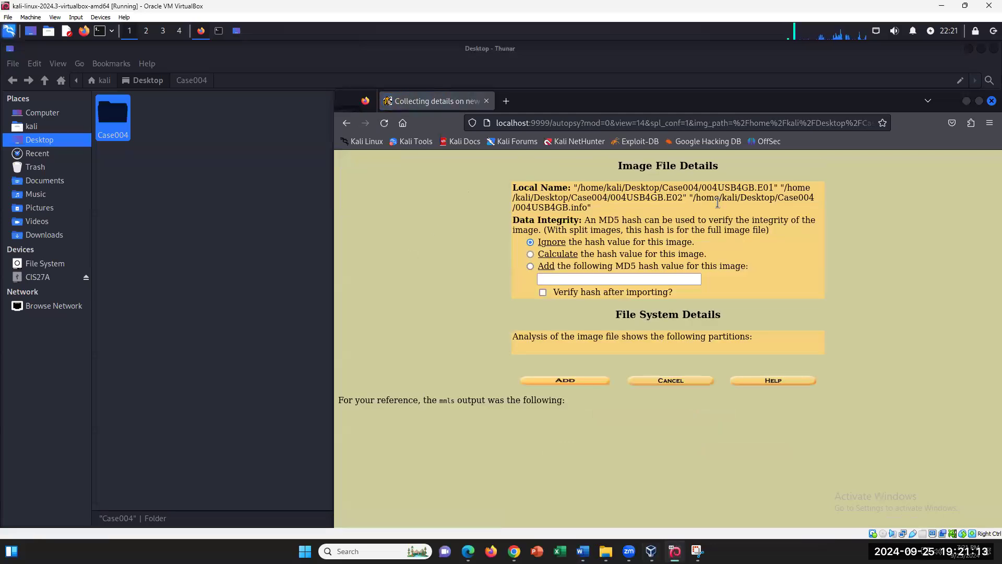
- Review the .E01, .E02 and .info local names and add the image ignoring the hash value
drag(770, 187, 737, 187)
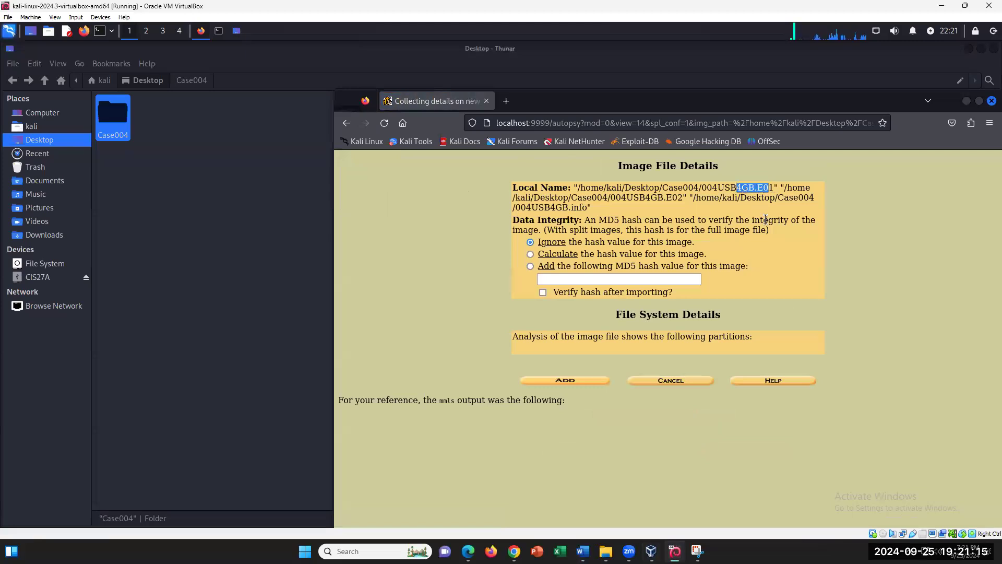
drag(680, 200, 654, 198)
drag(562, 210, 590, 211)
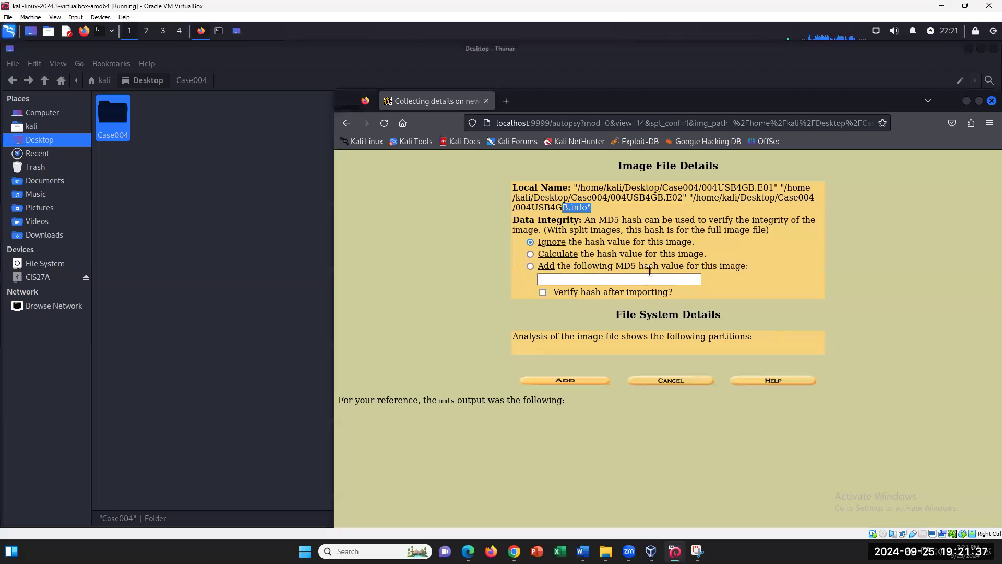
click(633, 278)
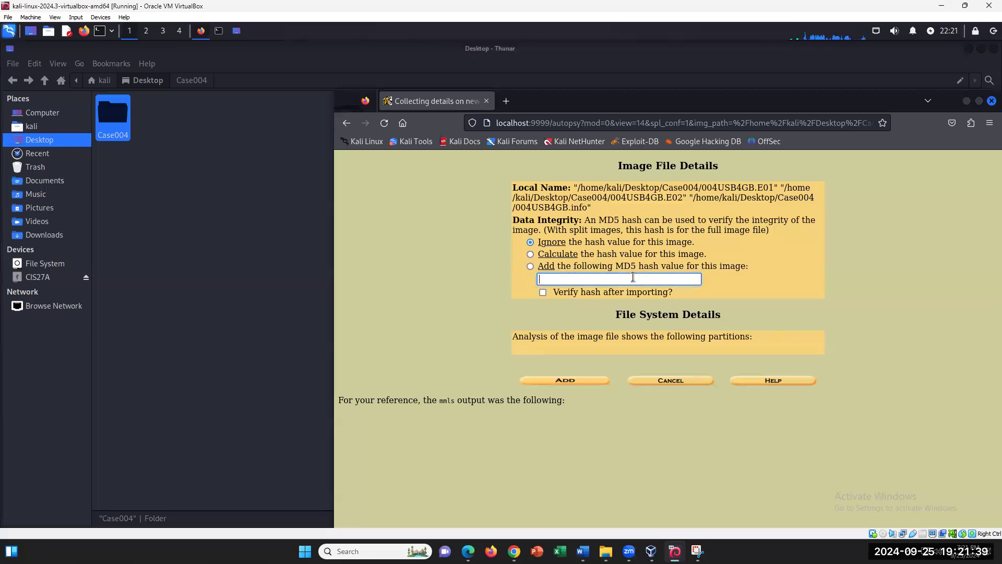
click(700, 255)
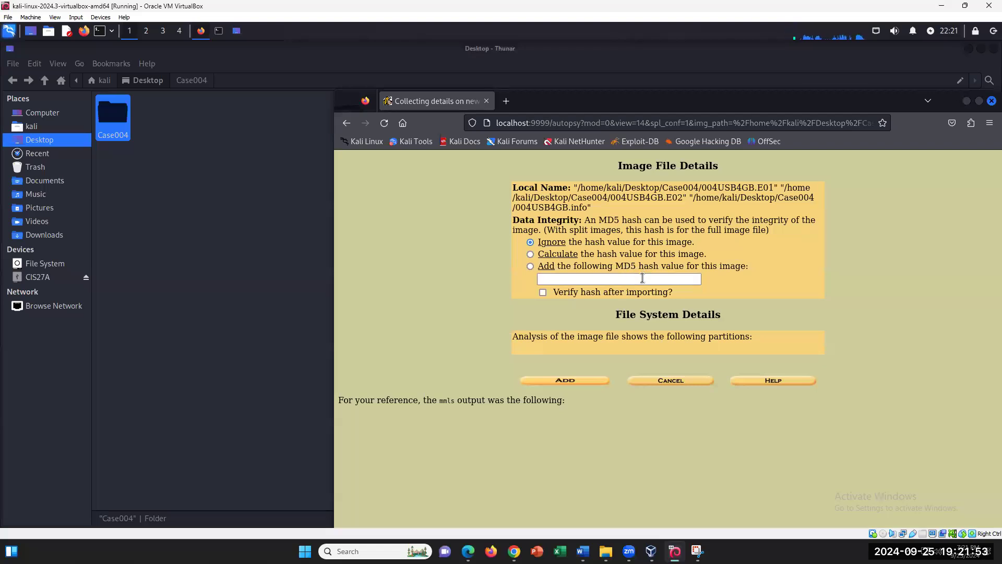
click(630, 281)
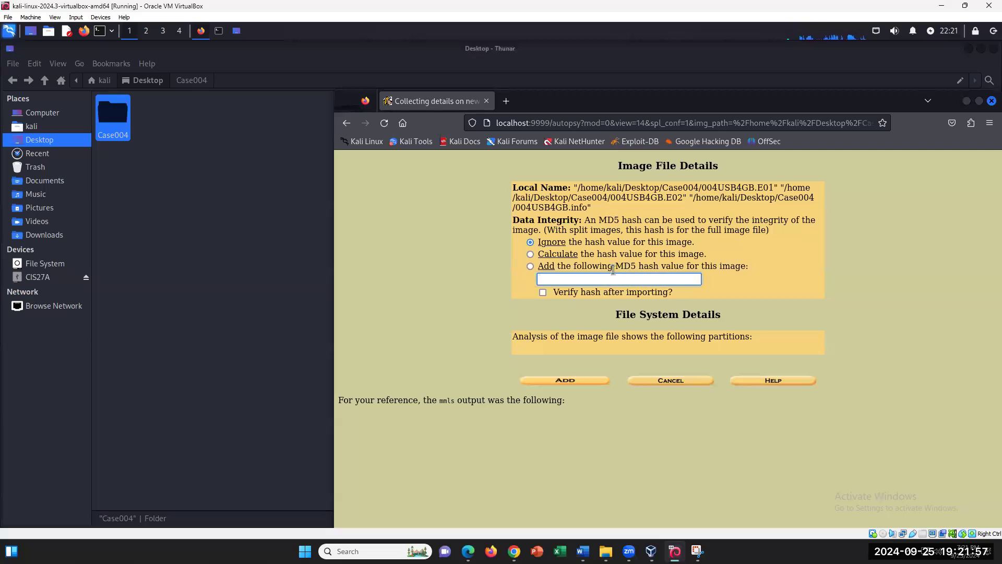
click(581, 381)
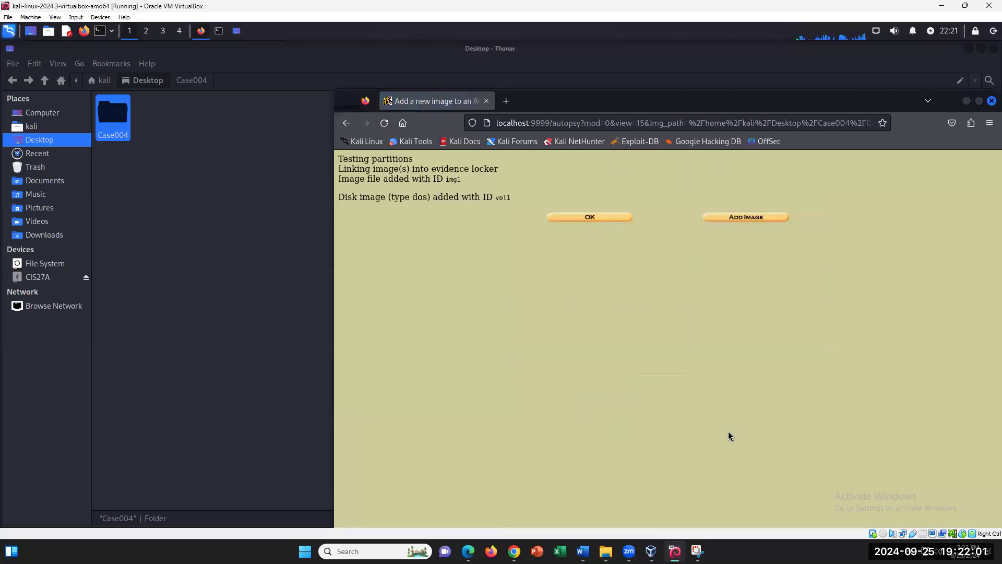
- Open volume vol1 of 004USB4GB.E01 for analysis, then show steps 51–62 in Word
click(590, 218)
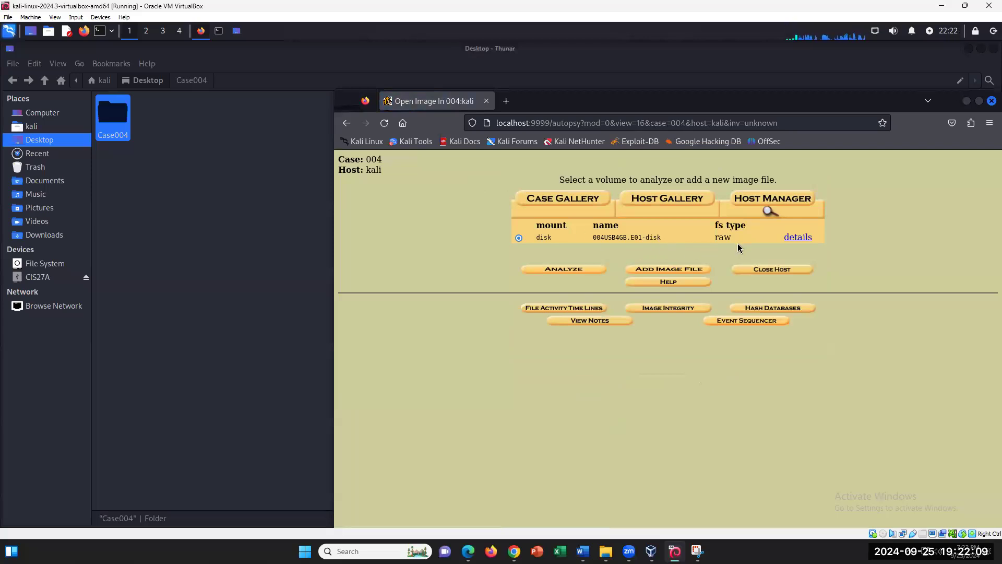
click(586, 269)
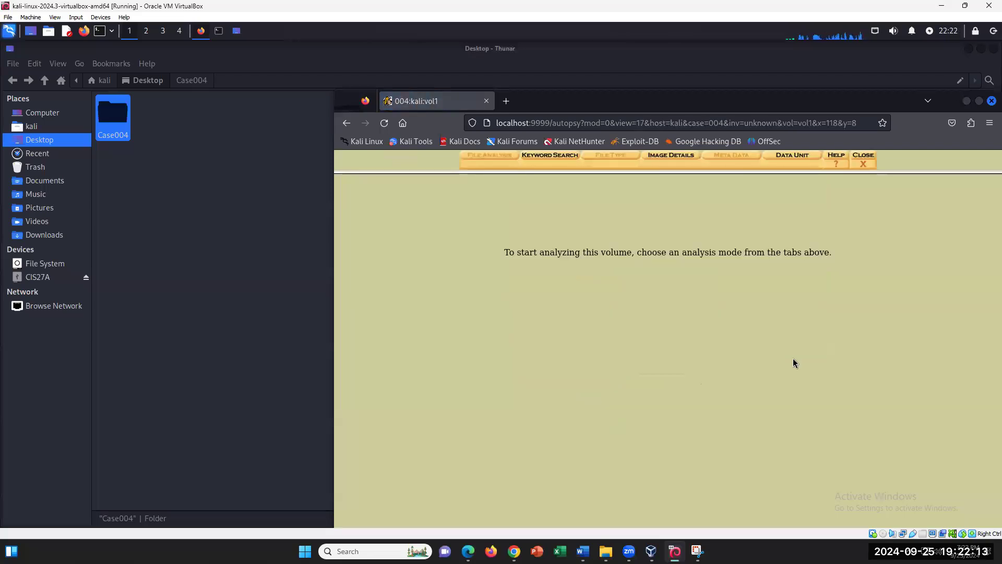
click(583, 551)
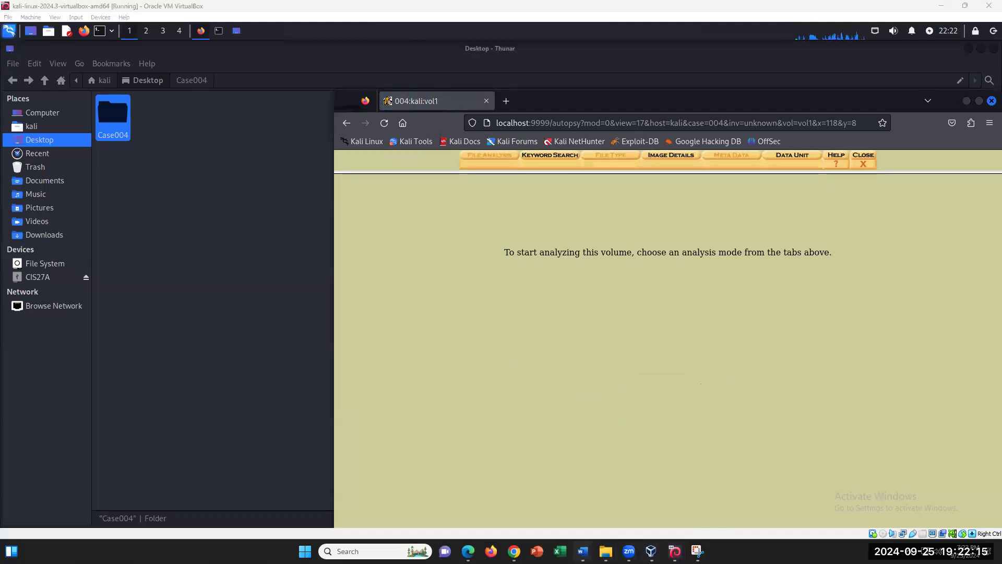
scroll(577, 463, down, 8)
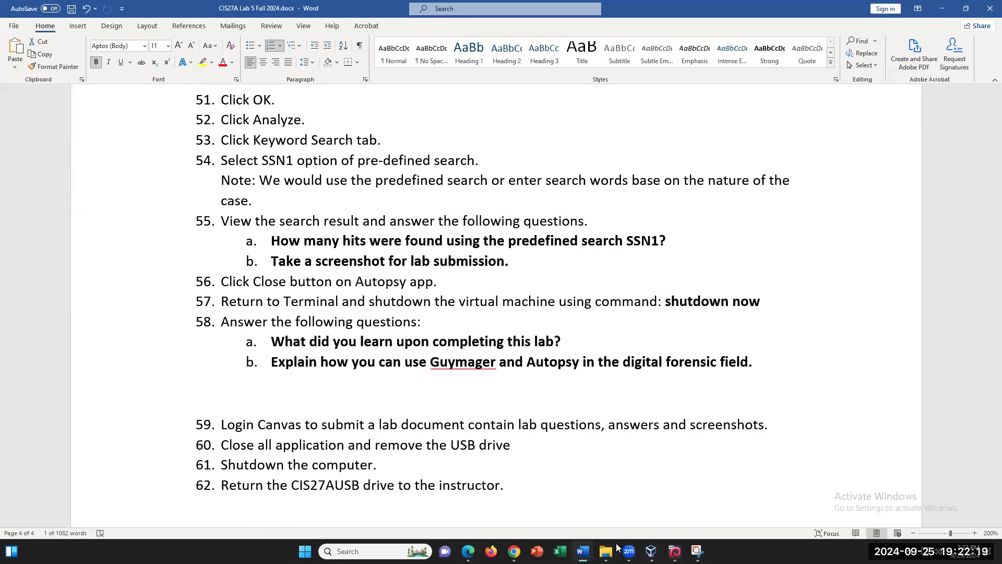
- Switch back to the Kali VM showing the 004:kali:vol1 analysis page
click(674, 551)
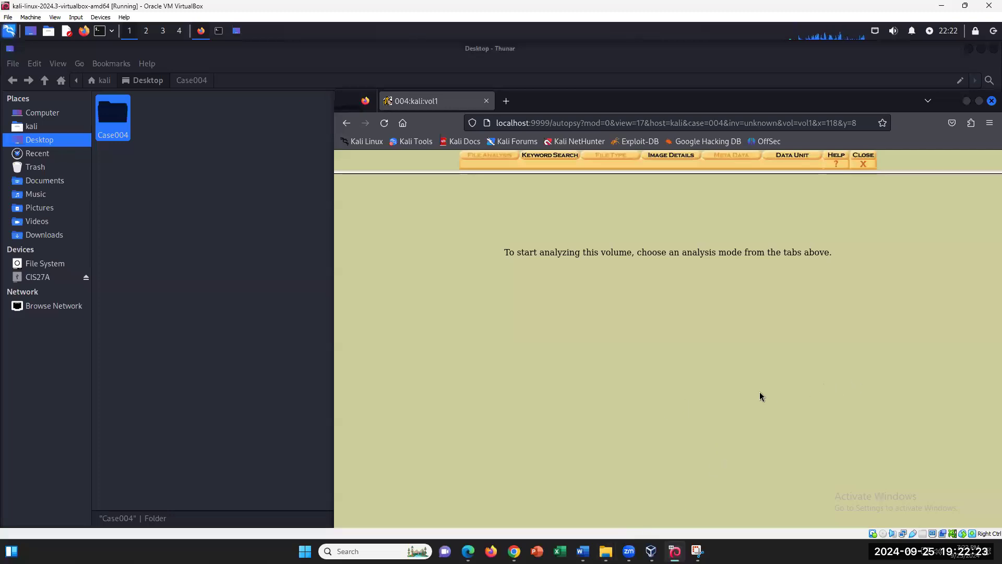
- Run the predefined SSN1 search from the Keyword Search tab on volume vol1
click(555, 162)
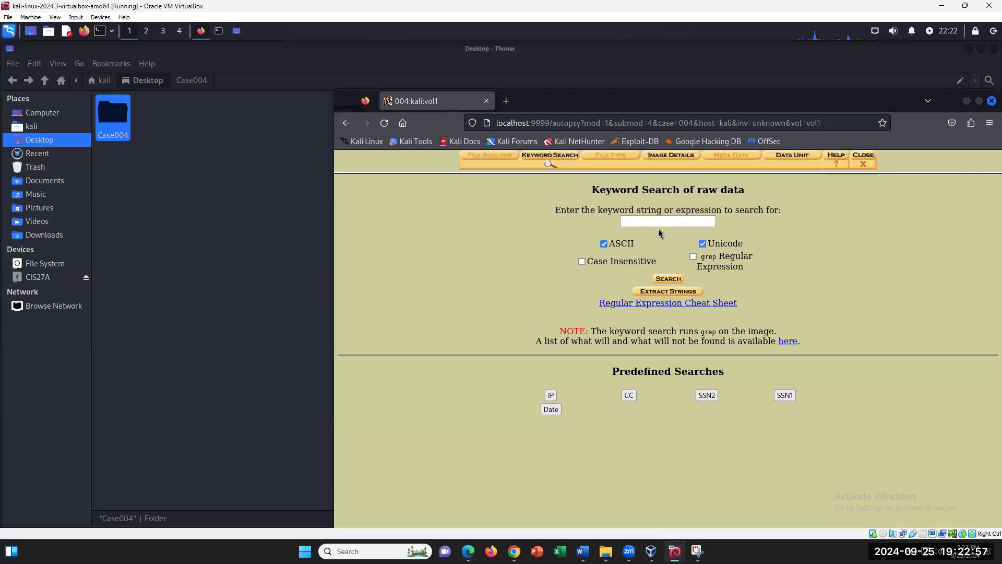
click(645, 221)
click(551, 395)
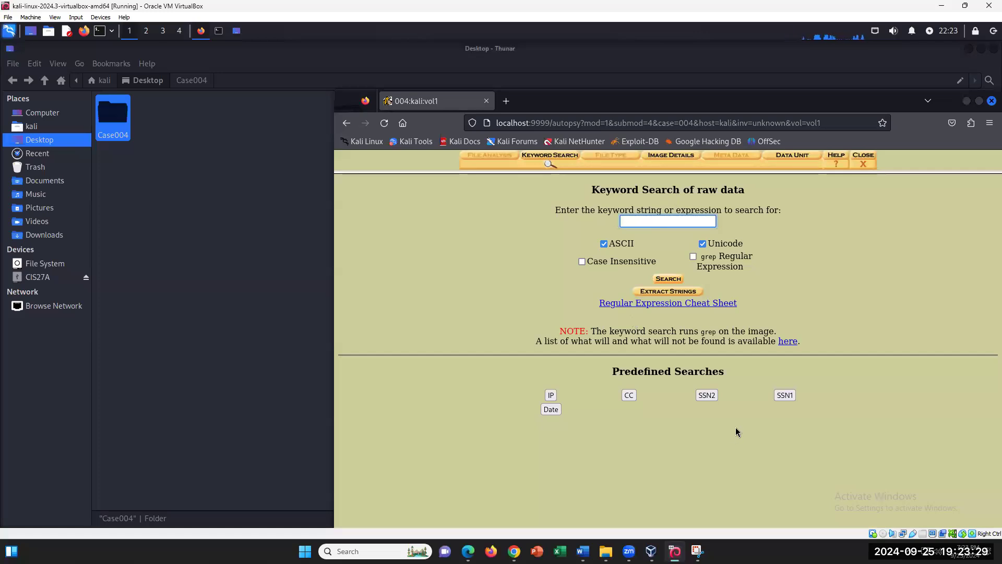
click(788, 397)
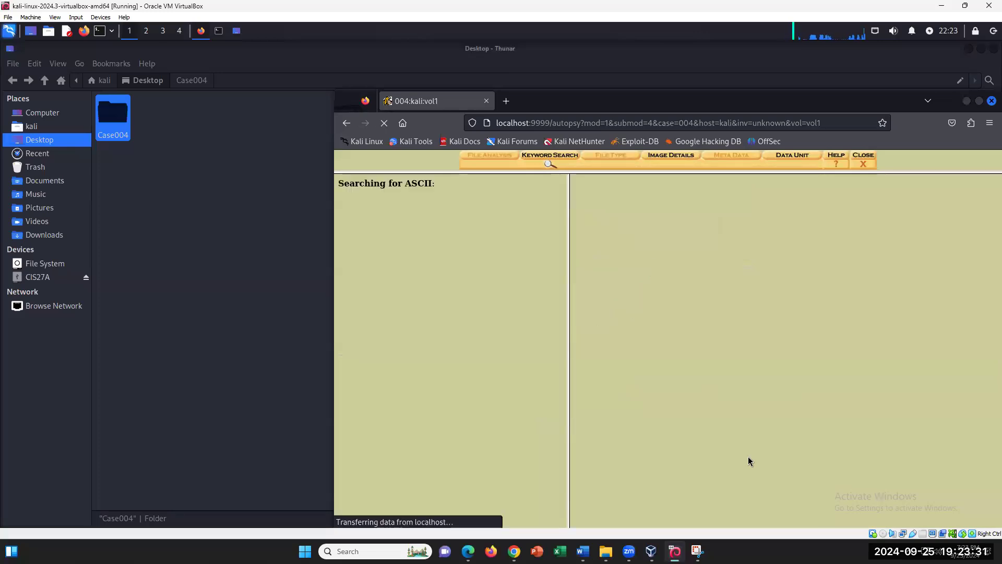
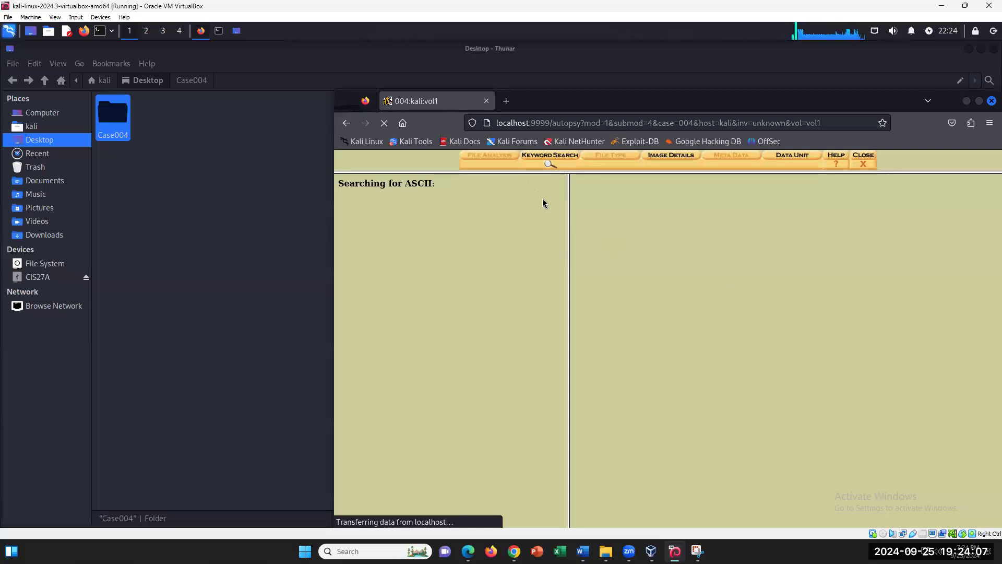
- Glance at the host's drives in This PC, then bring the Kali Thunar file manager forward
click(595, 542)
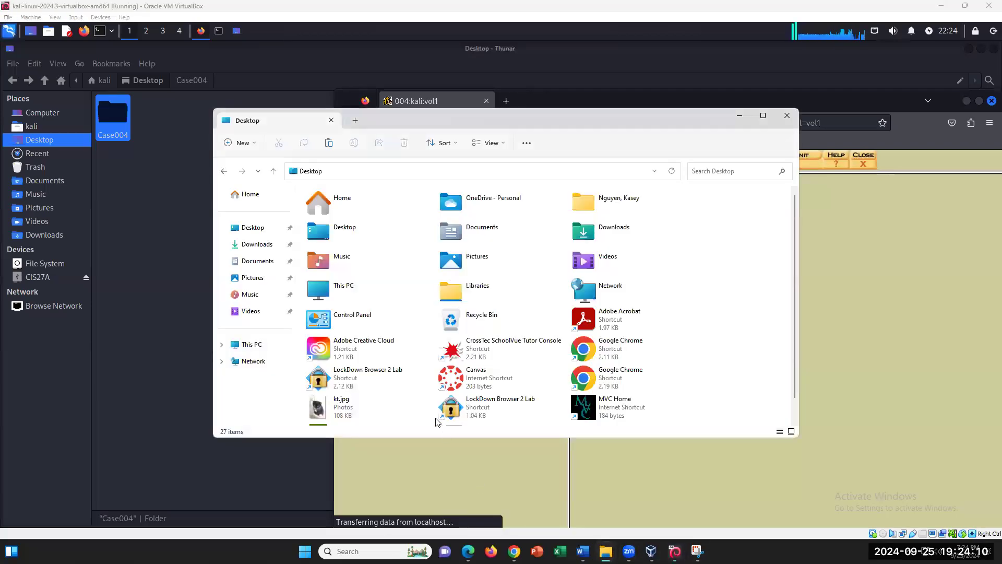
click(255, 345)
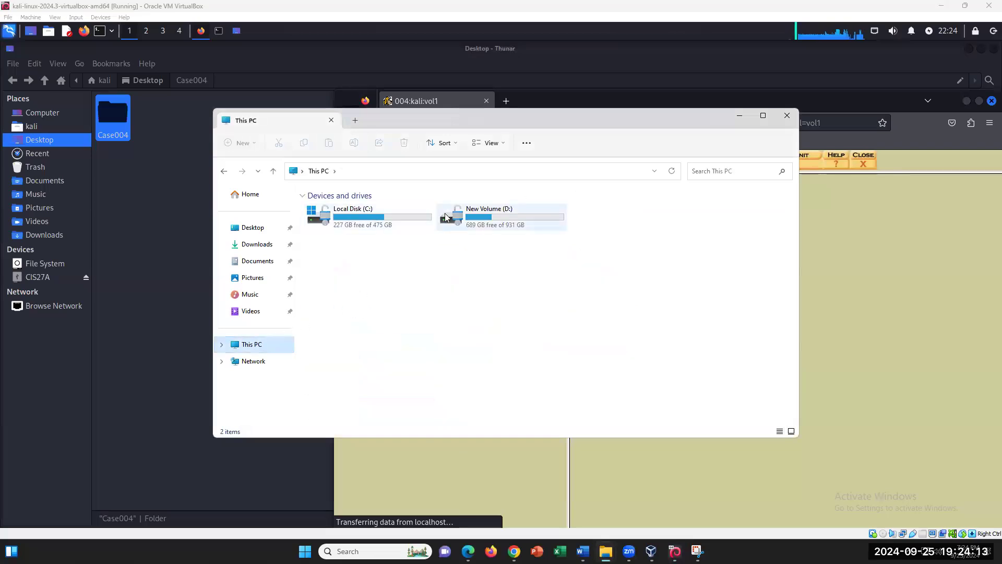
click(738, 117)
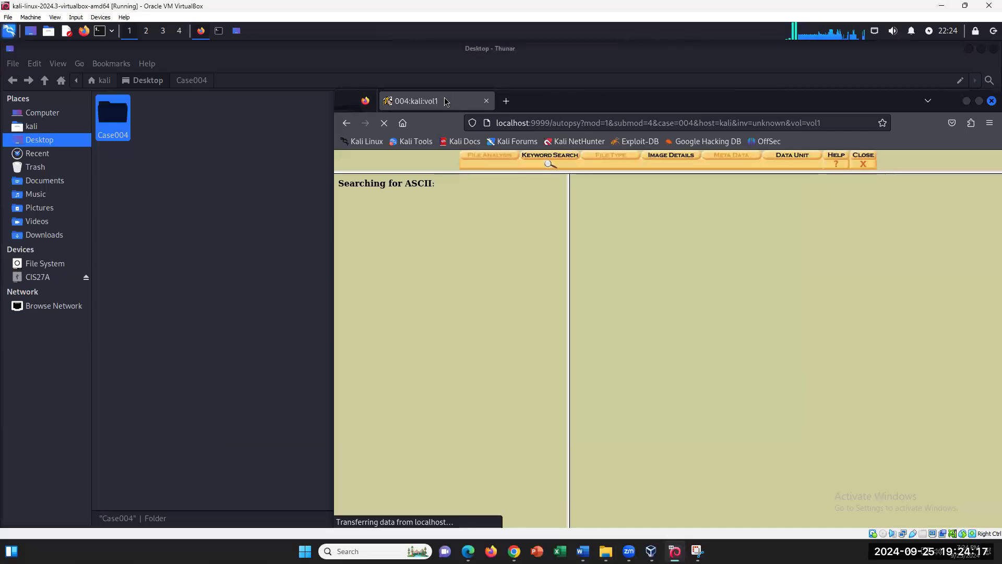
click(42, 115)
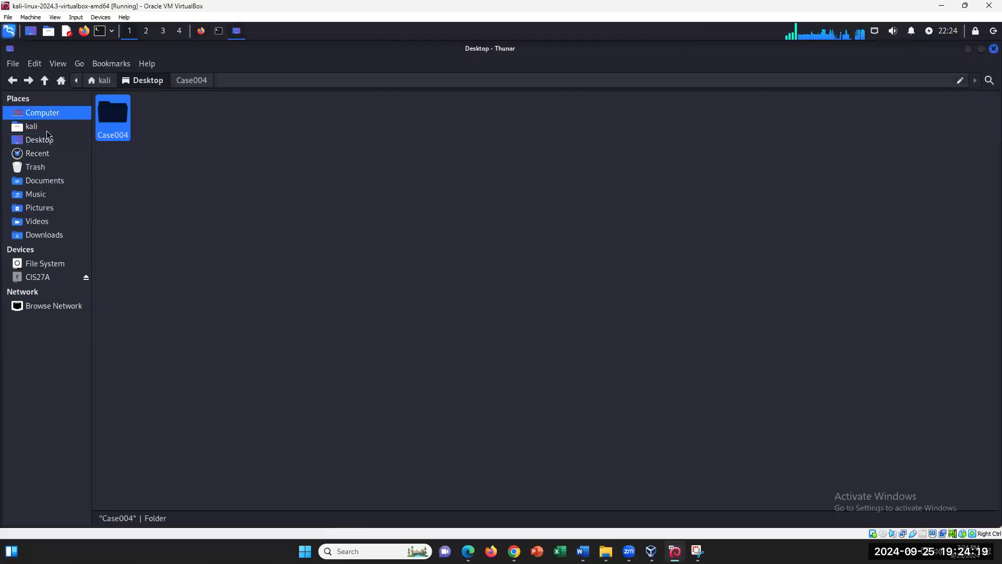
- Open the mounted CIS27A USB drive in Thunar, dismissing the mount error
click(37, 277)
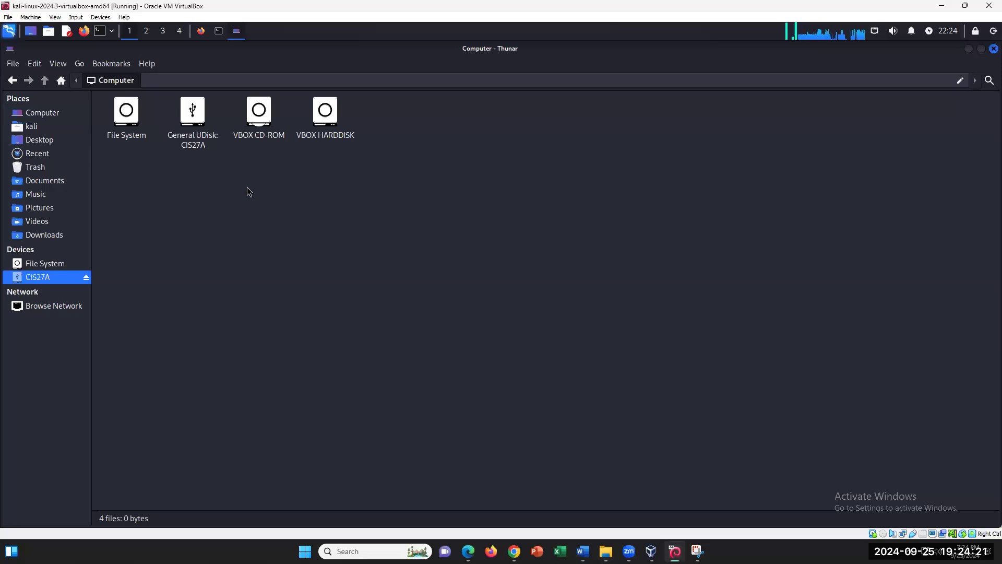
click(129, 113)
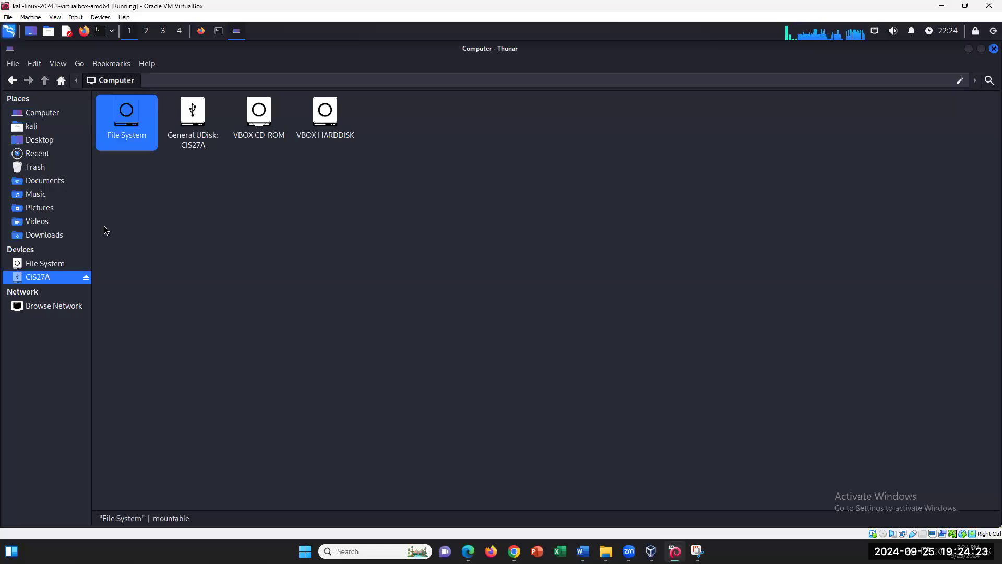
double_click(138, 132)
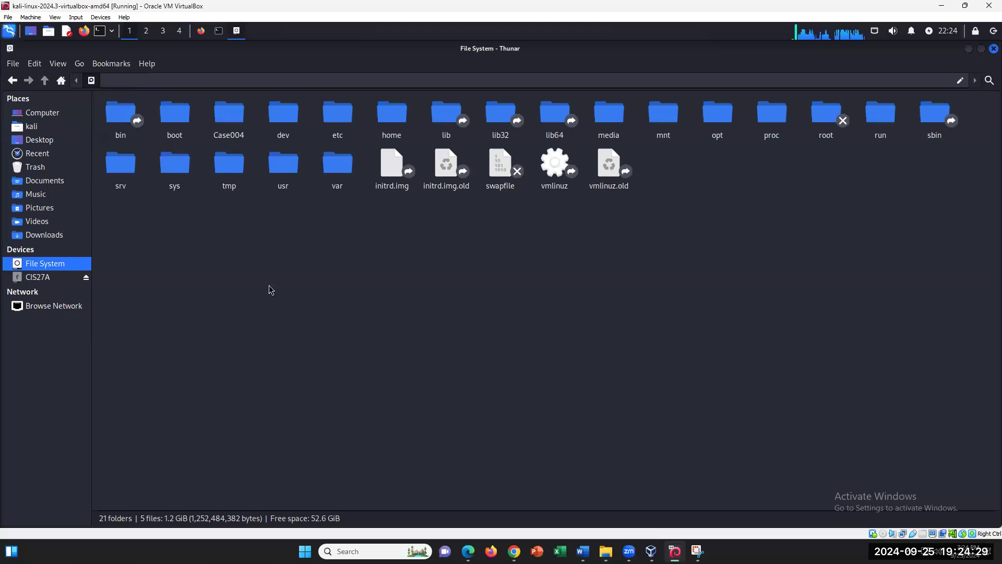
click(32, 277)
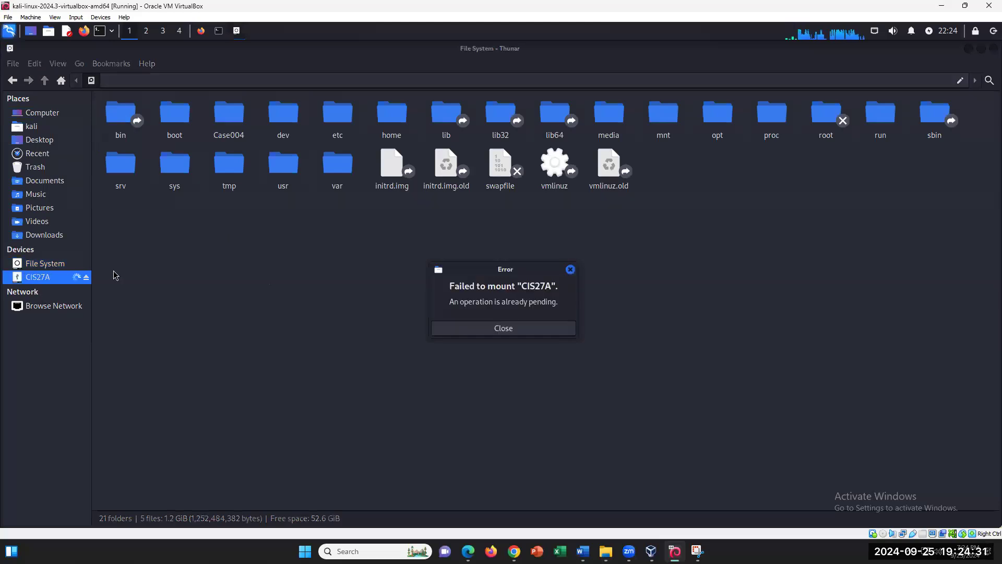
click(569, 271)
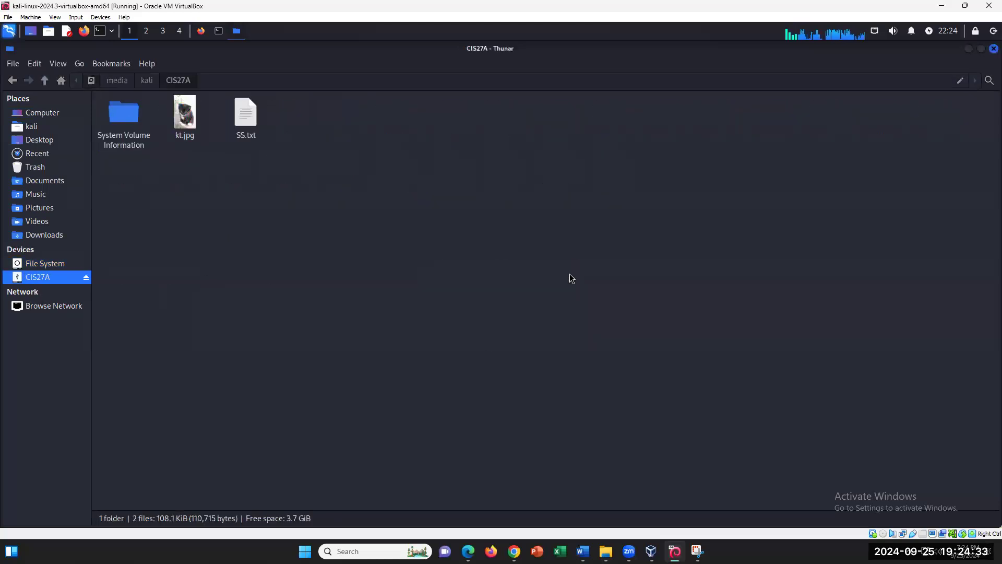
- Inspect SS.txt on the CIS27A drive, then return to the Autopsy keyword search results
click(253, 118)
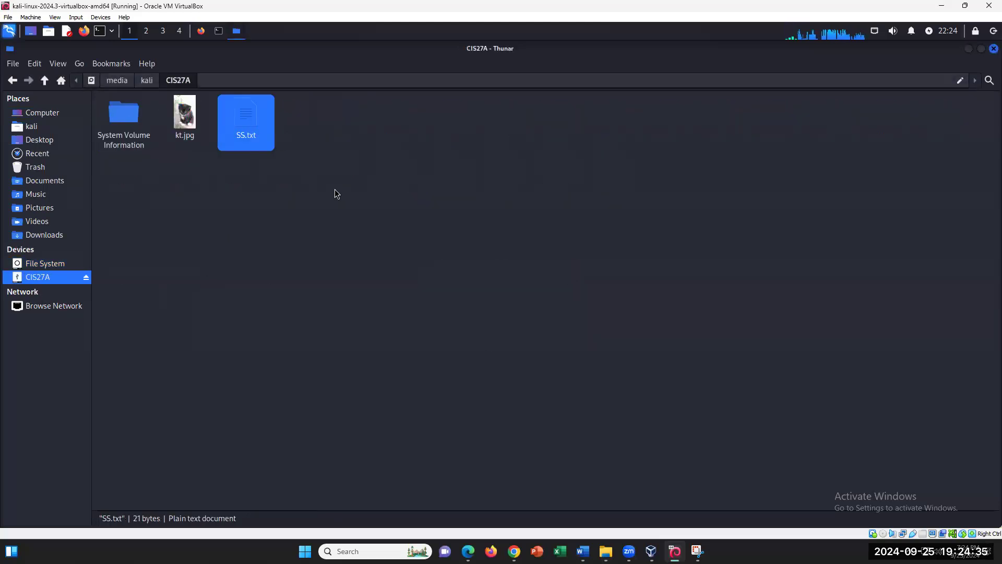
click(380, 286)
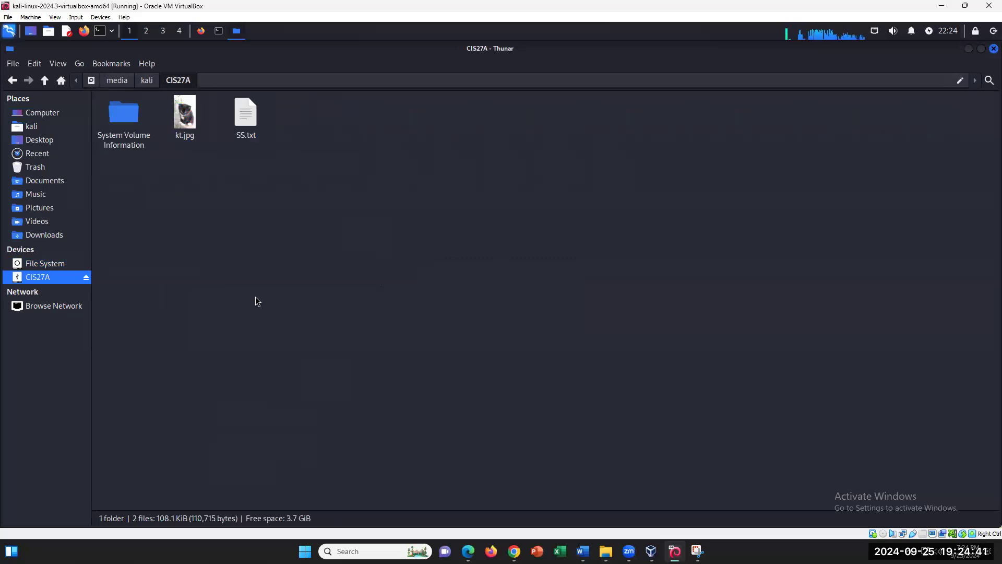
click(205, 31)
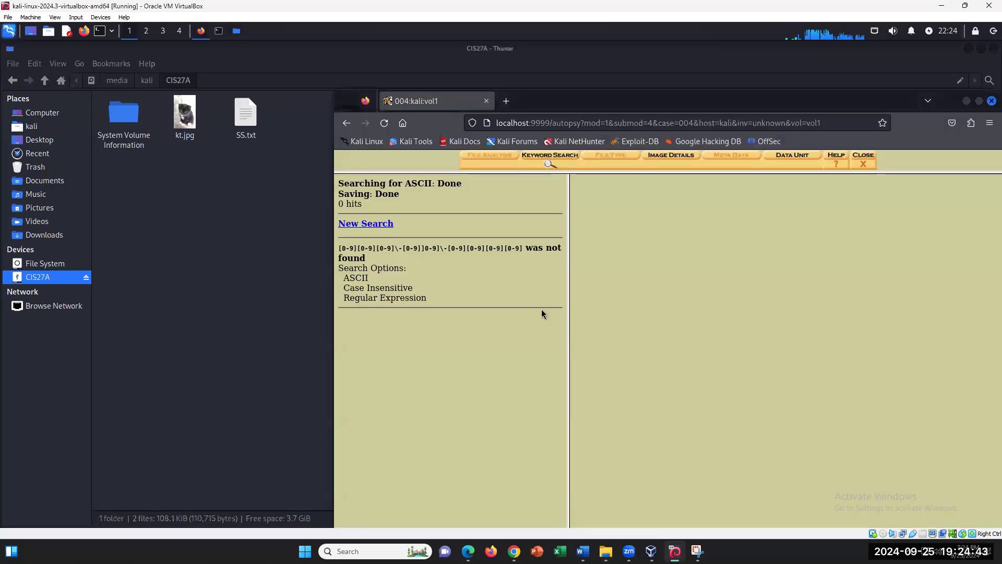
- Select the SSN1 search's '0 hits' result in Autopsy and bring up the Lab 5 document
drag(339, 202, 365, 208)
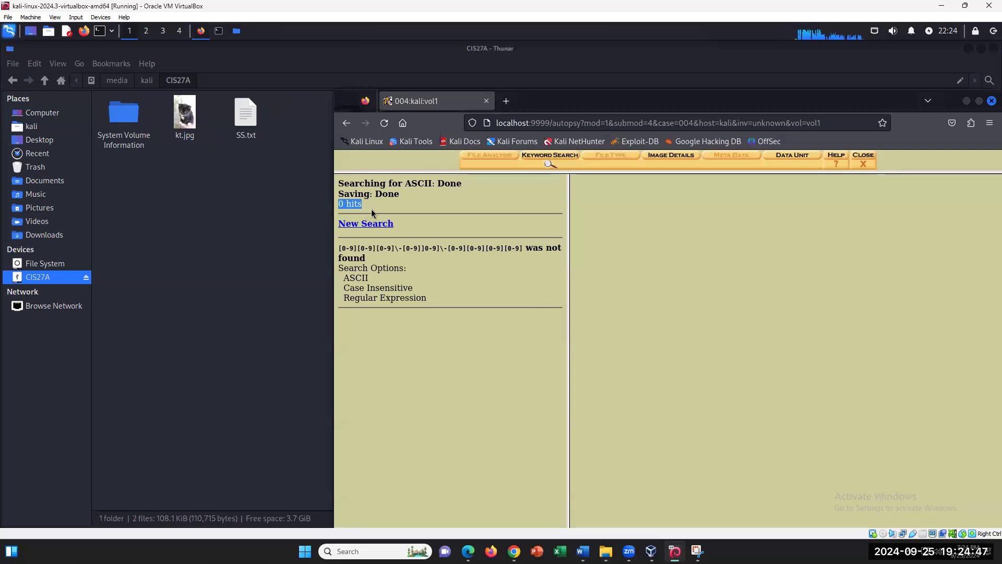
mouse_move(605, 551)
click(583, 550)
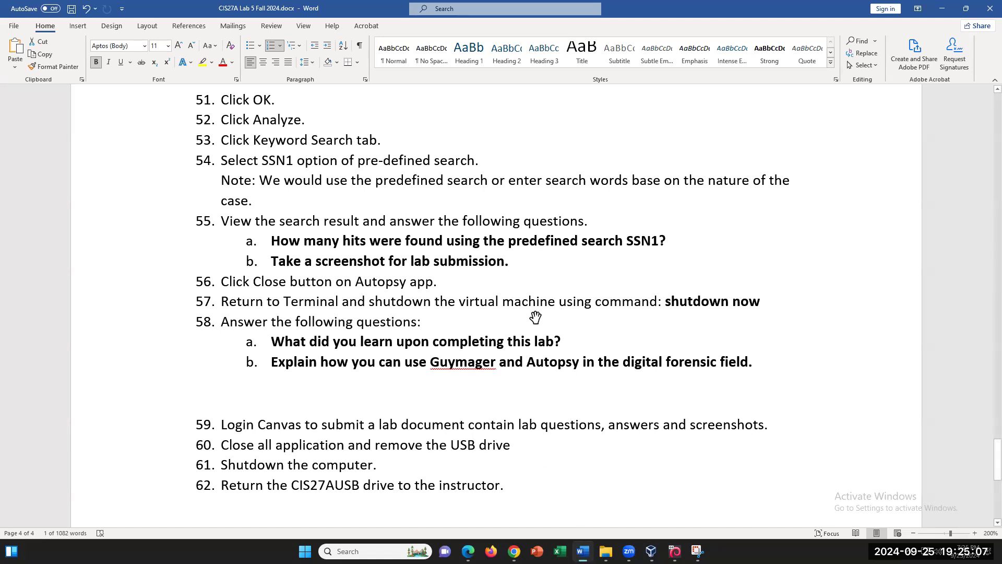
- Add '0 hits.' on an unnumbered line under question 55a and highlight it yellow
click(668, 240)
key(Return)
key(BackSpace)
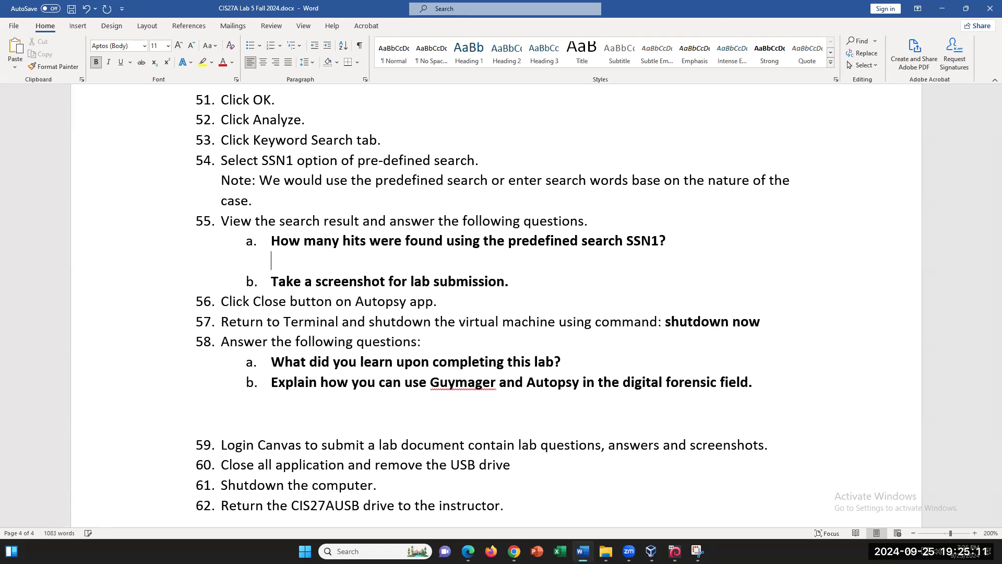
text(0 hits.)
triple_click(328, 261)
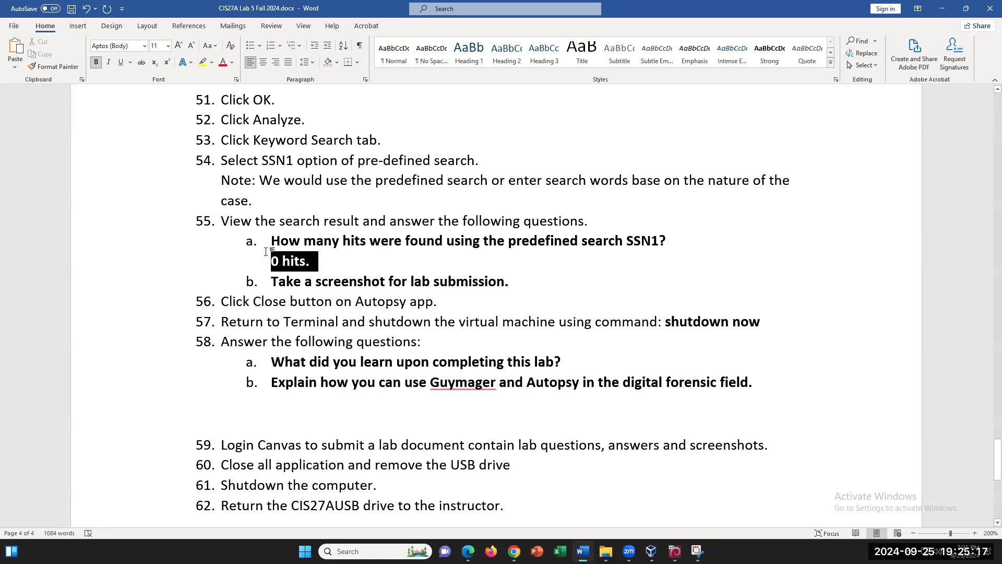
click(202, 62)
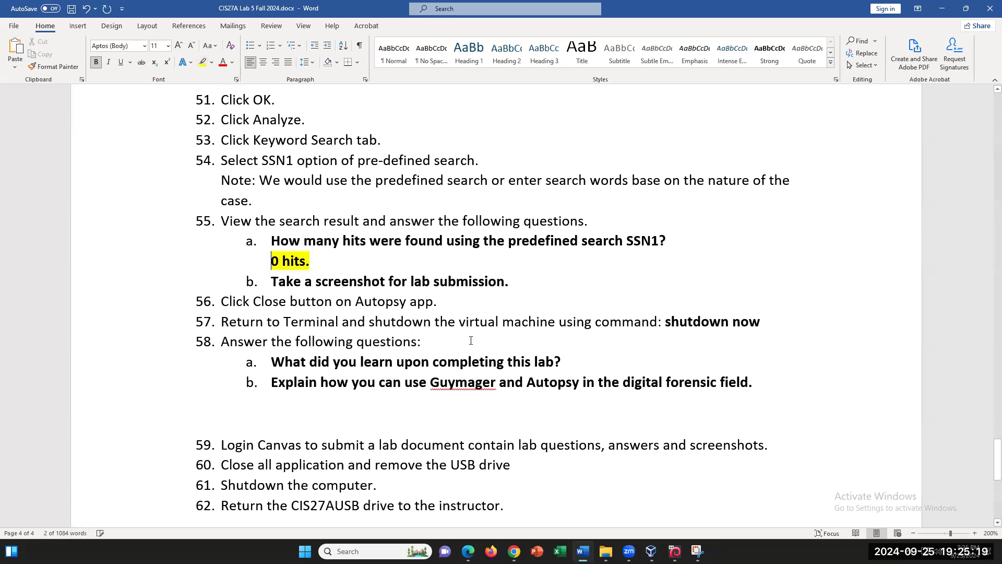
click(674, 551)
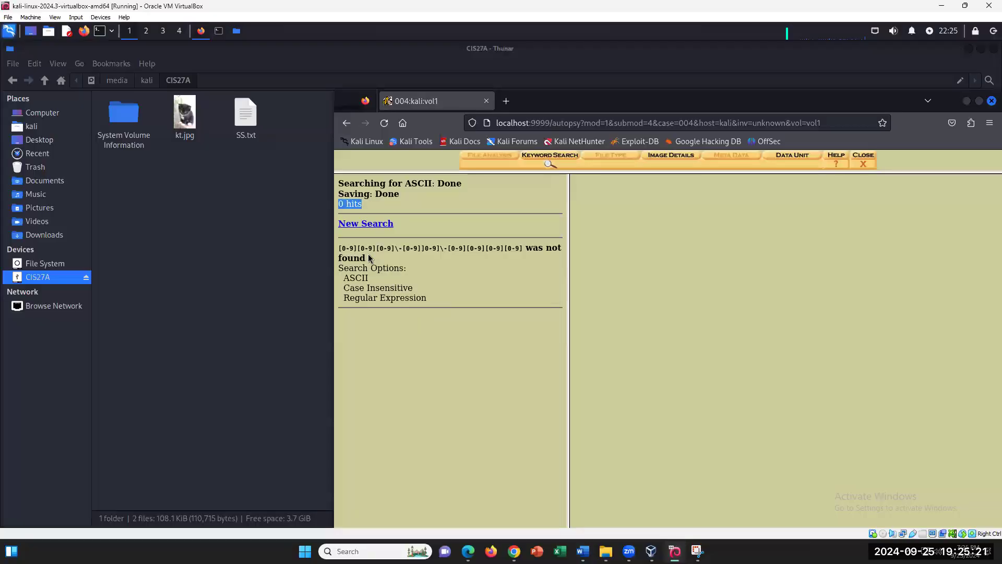
- Recheck the '0 hits' result in Autopsy, then return to the '0 hits.' answer in Word
click(370, 207)
drag(337, 204, 362, 204)
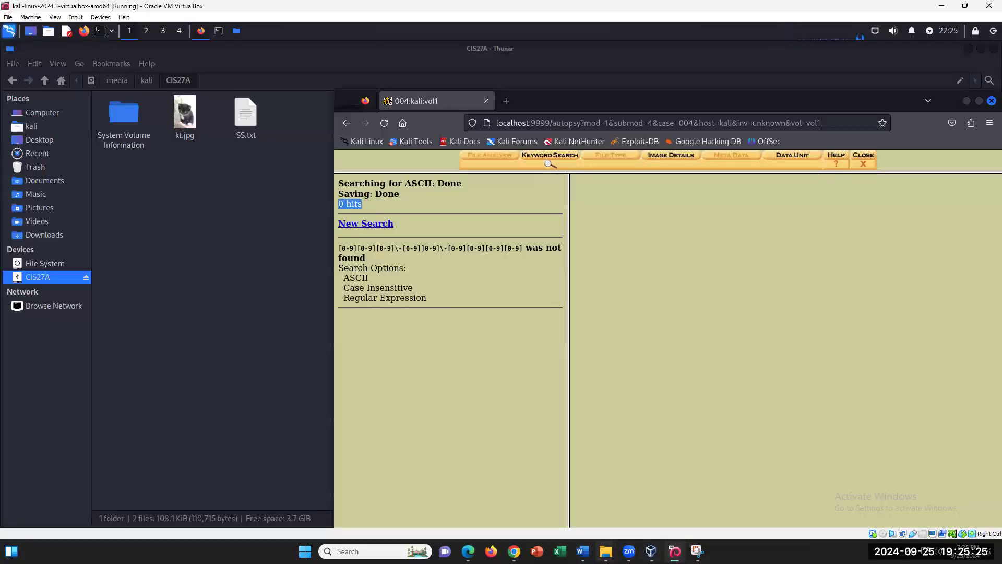
click(583, 551)
key(End)
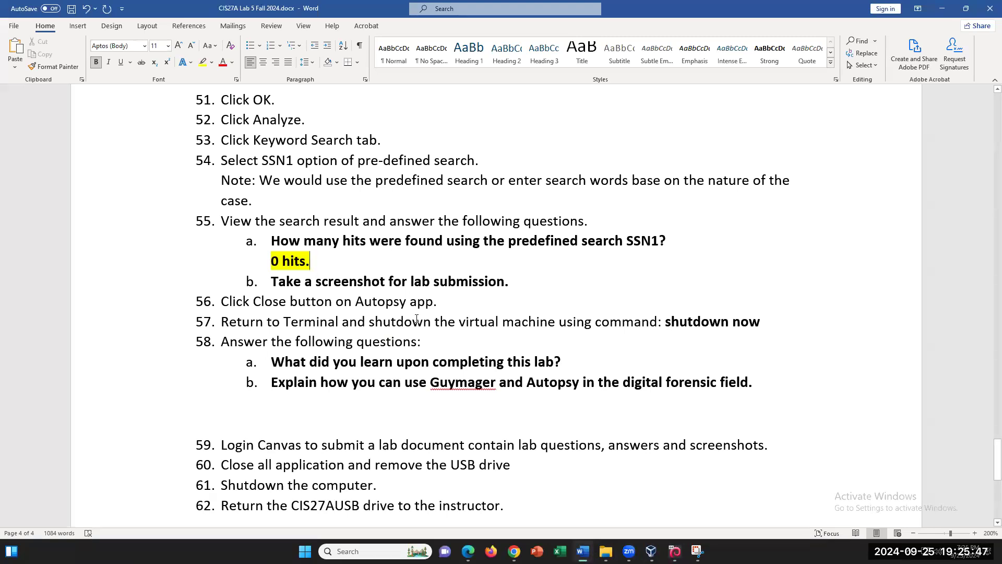
drag(271, 361, 650, 442)
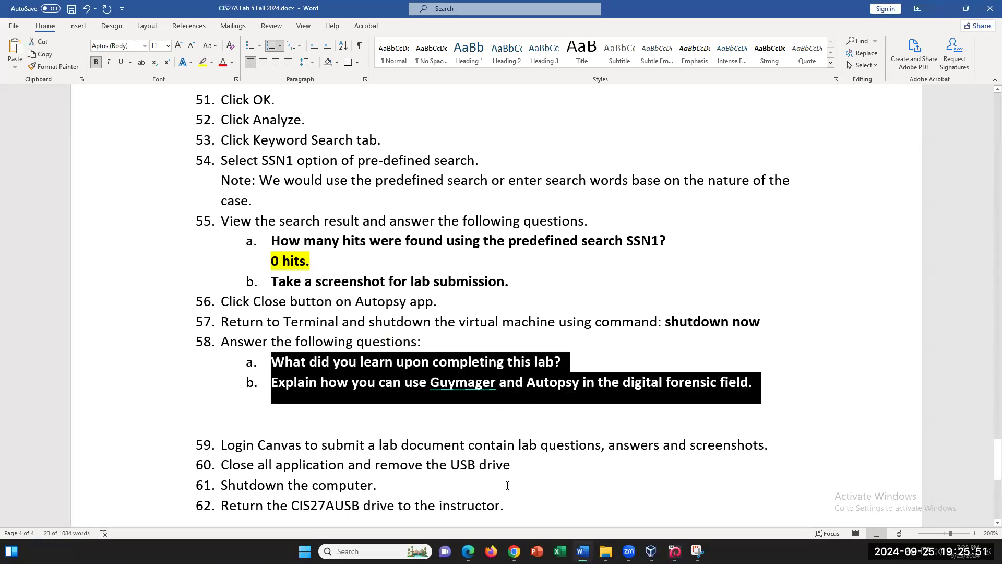
click(581, 366)
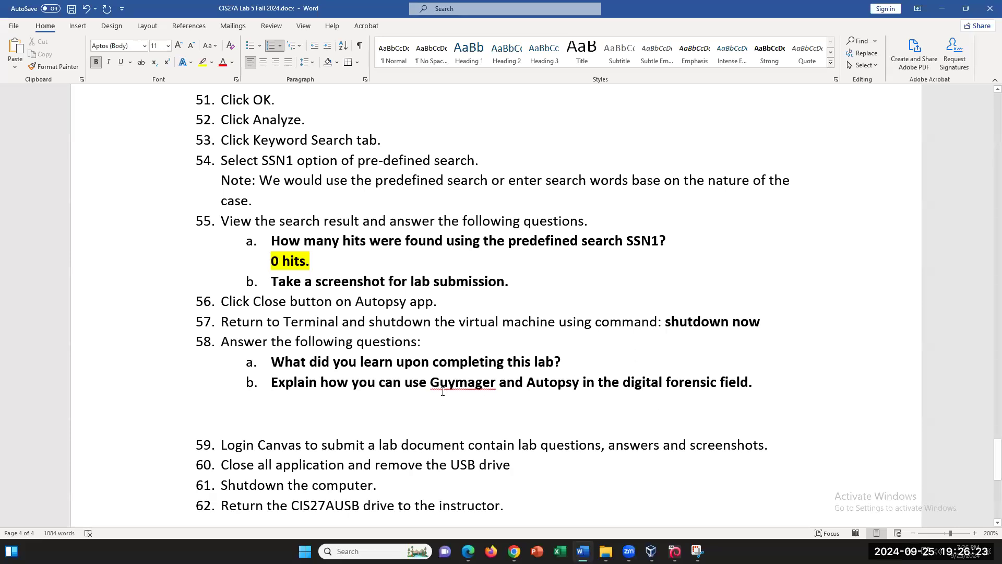
drag(435, 381, 581, 385)
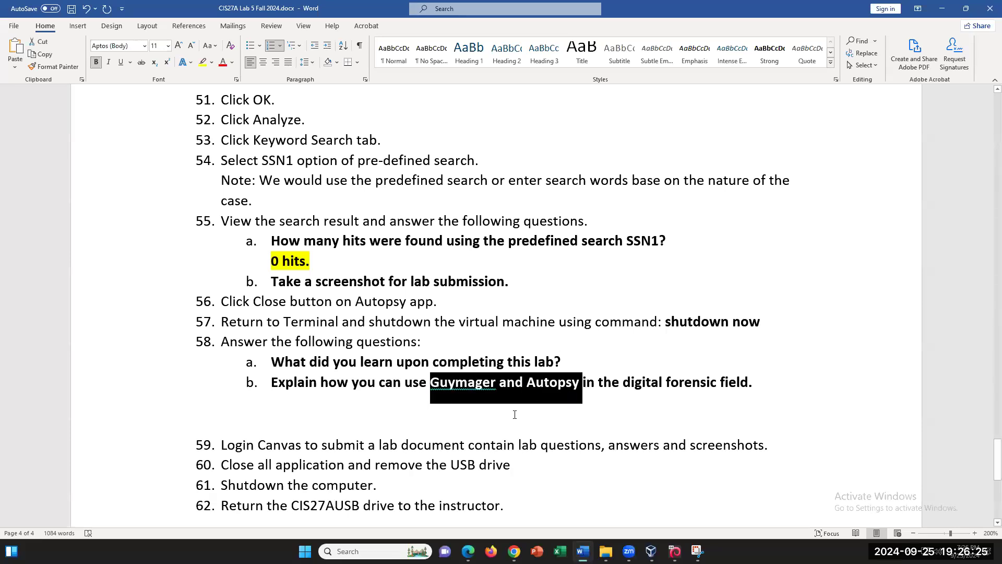
click(546, 406)
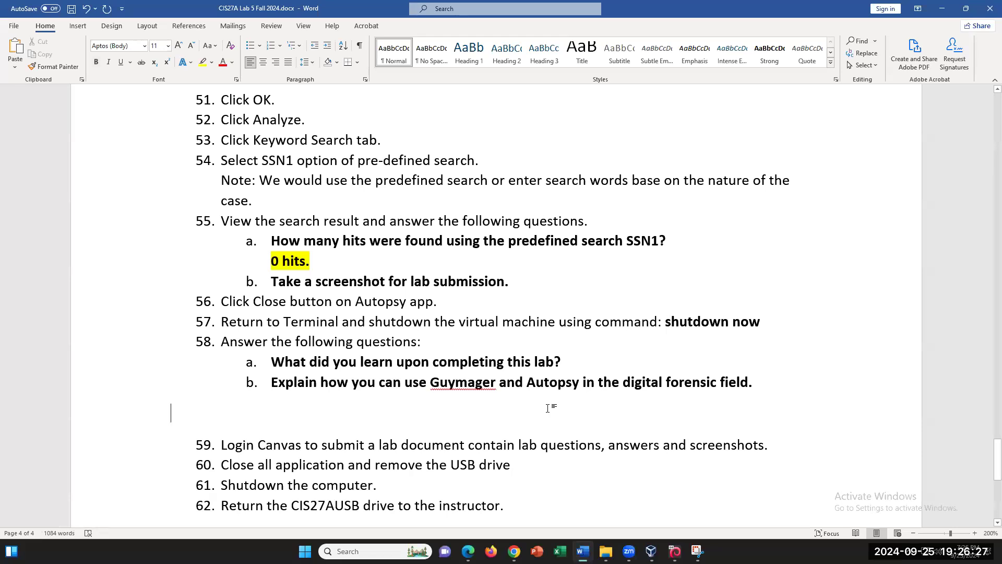
double_click(492, 383)
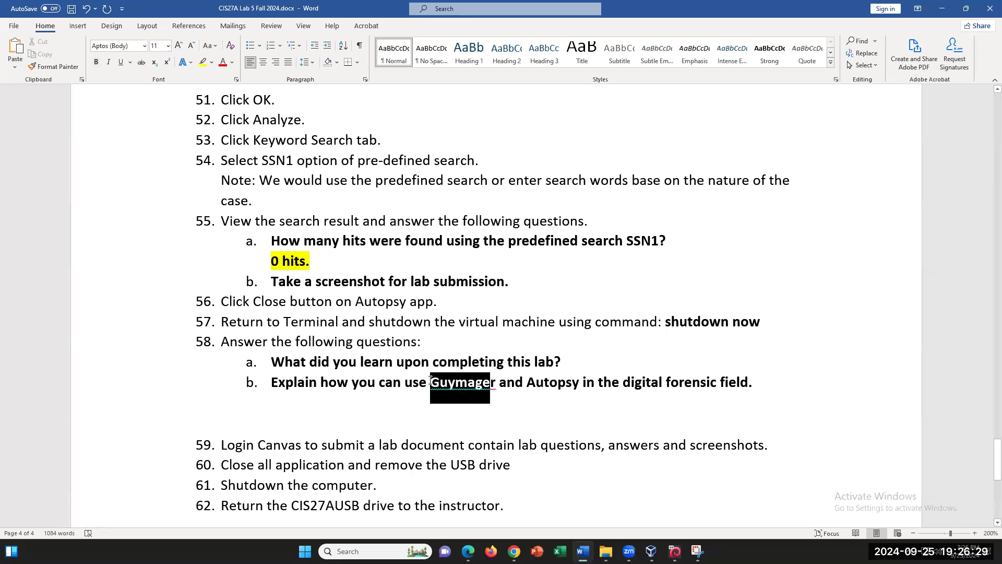
click(556, 415)
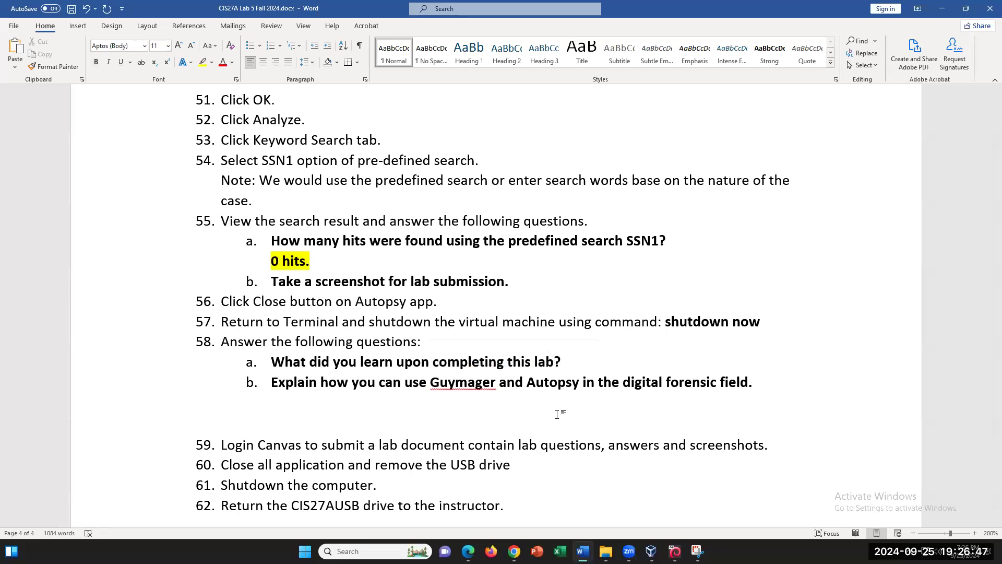
drag(526, 384, 579, 384)
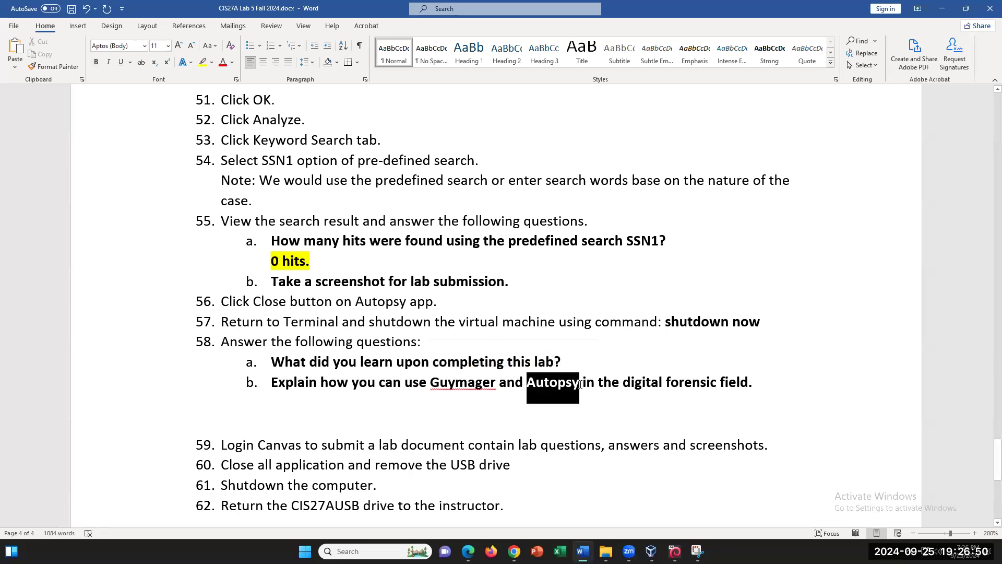
click(597, 423)
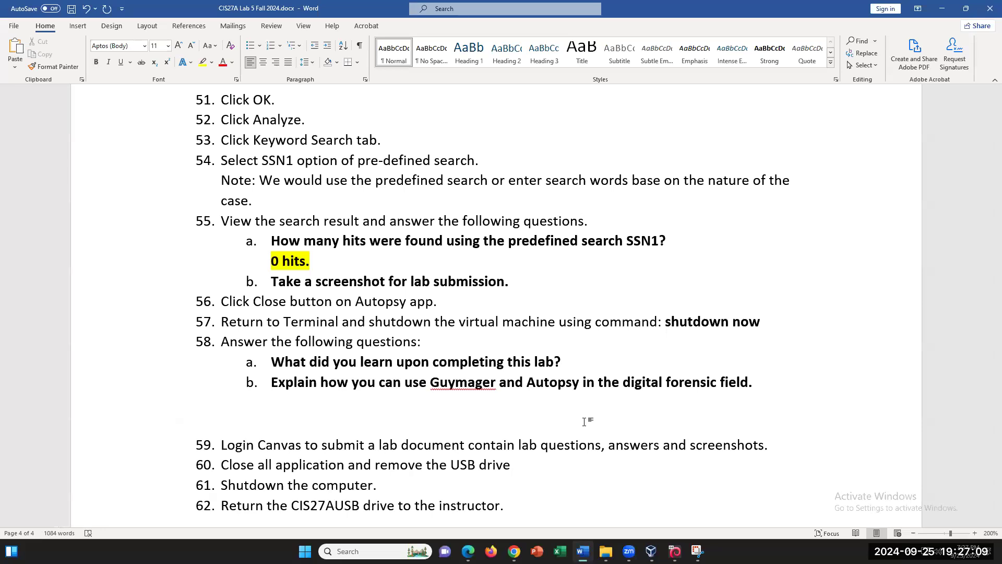
scroll(476, 424, down, 2)
scroll(476, 425, up, 2)
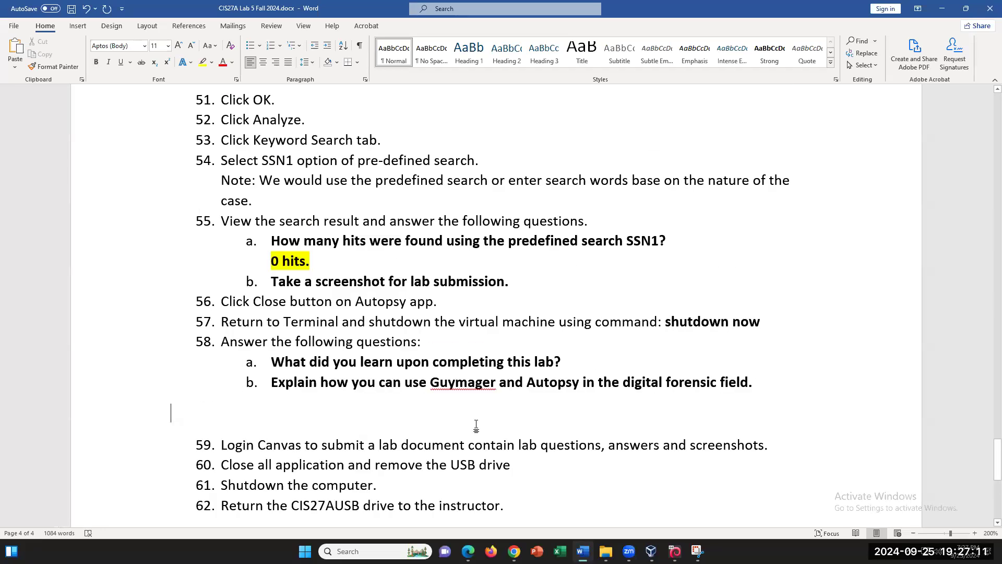
scroll(476, 424, up, 1)
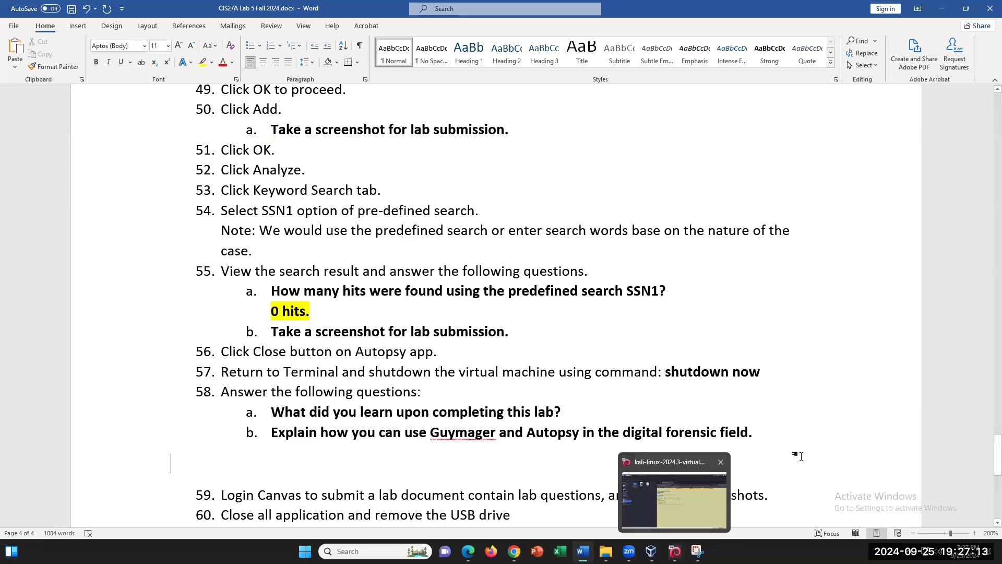
scroll(661, 481, down, 1)
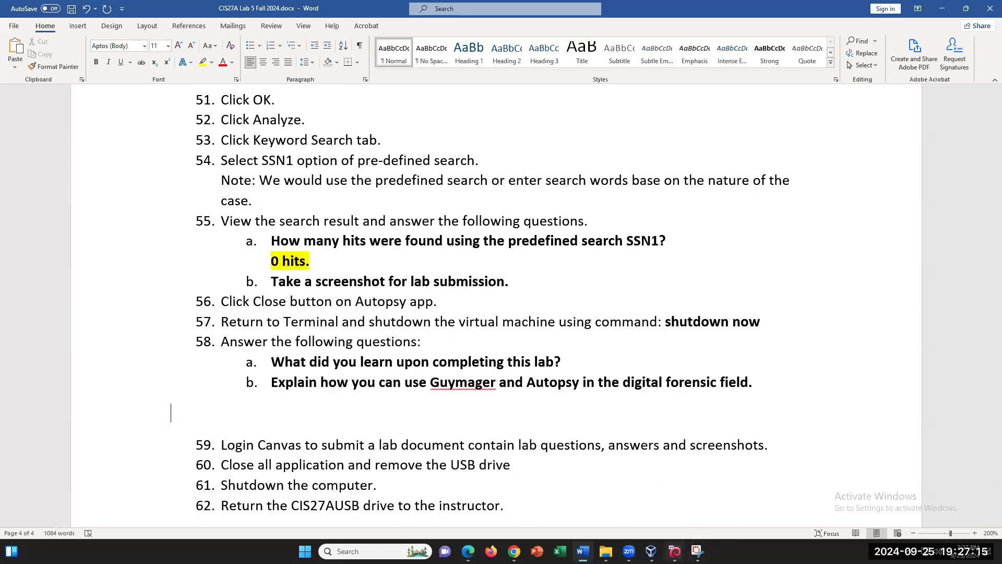
click(675, 551)
click(674, 552)
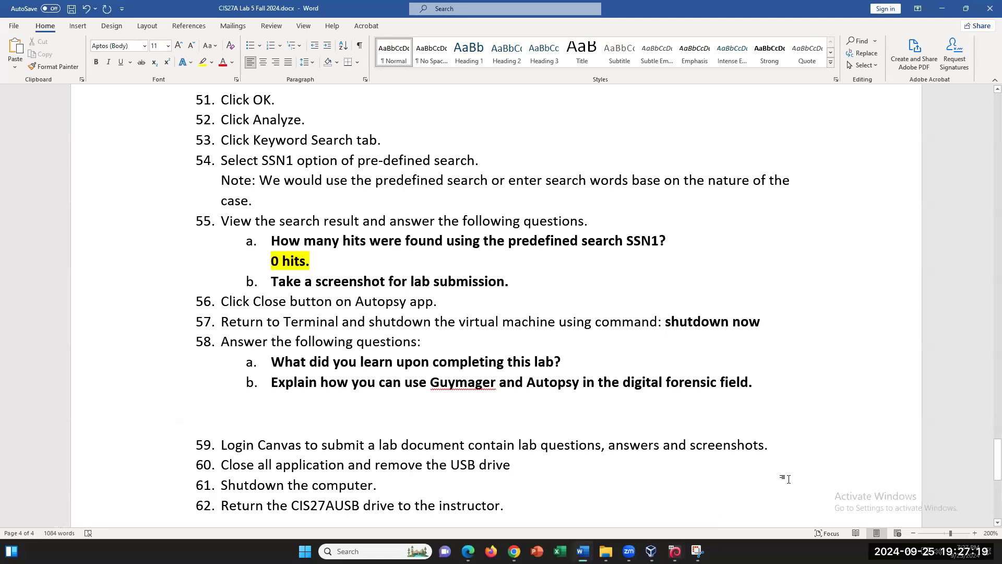
scroll(788, 479, up, 3)
scroll(788, 479, up, 1)
scroll(789, 478, down, 2)
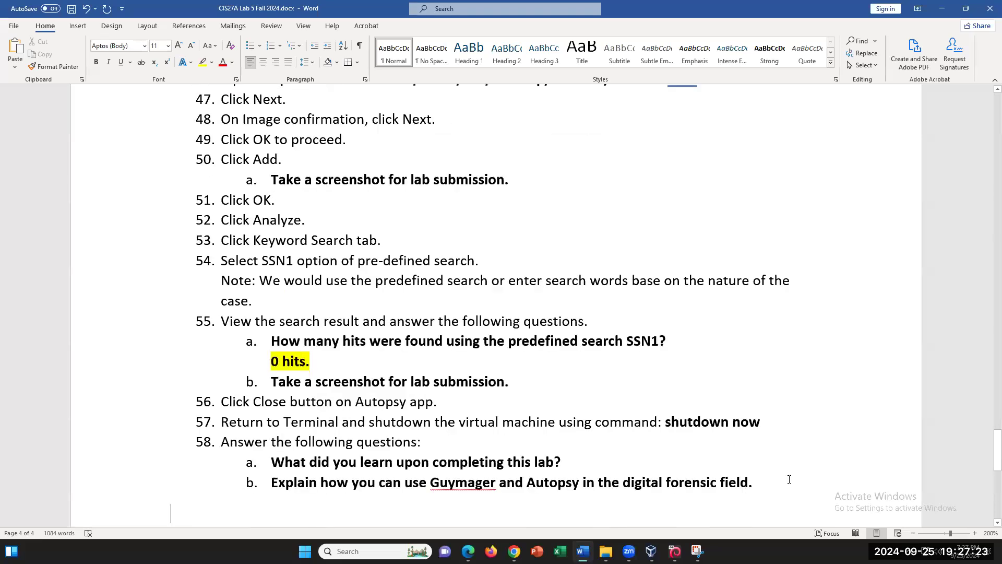
scroll(789, 478, up, 1)
scroll(789, 478, down, 1)
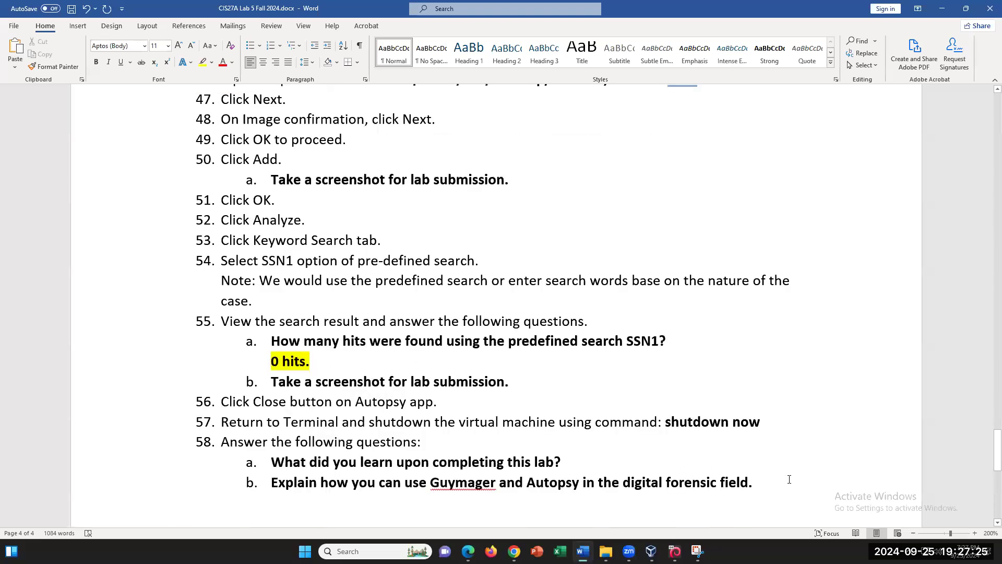